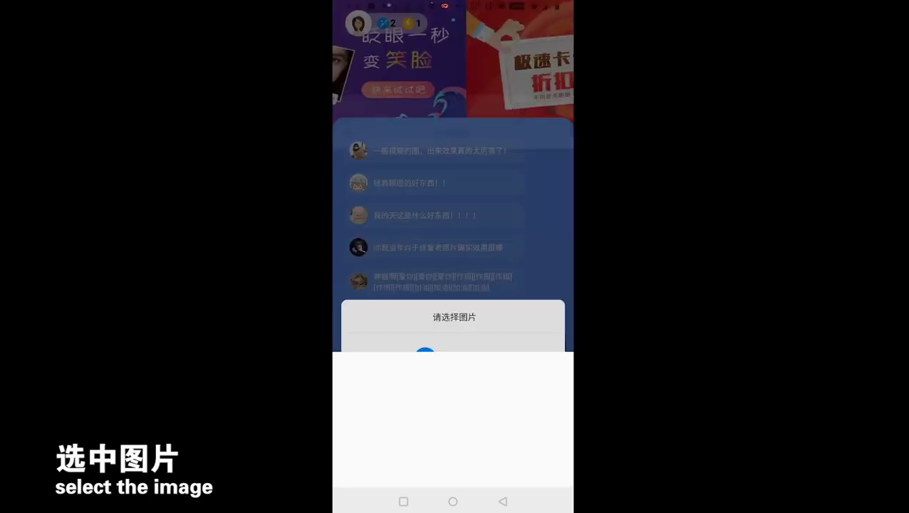
# Pick an image in the photo enhancement app and view the enhanced portrait.
pyautogui.click(453, 444)
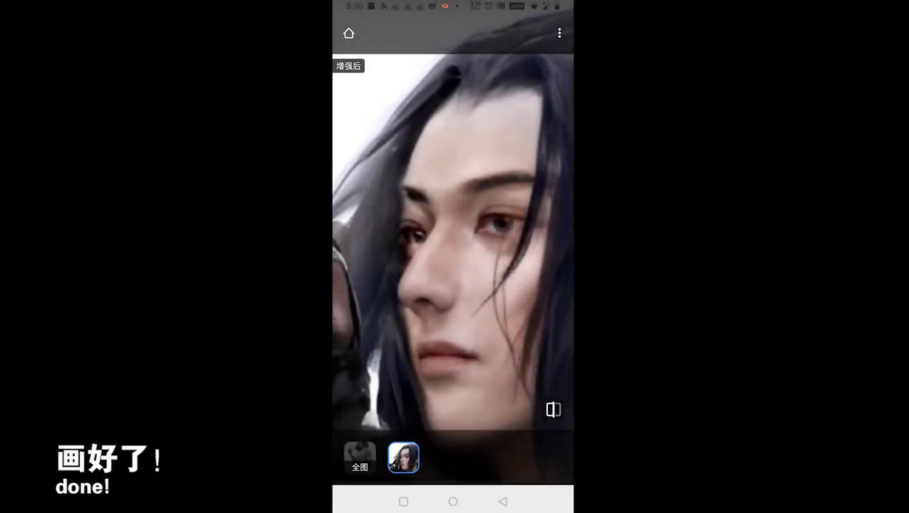
pyautogui.scroll(-5, 470, 228)
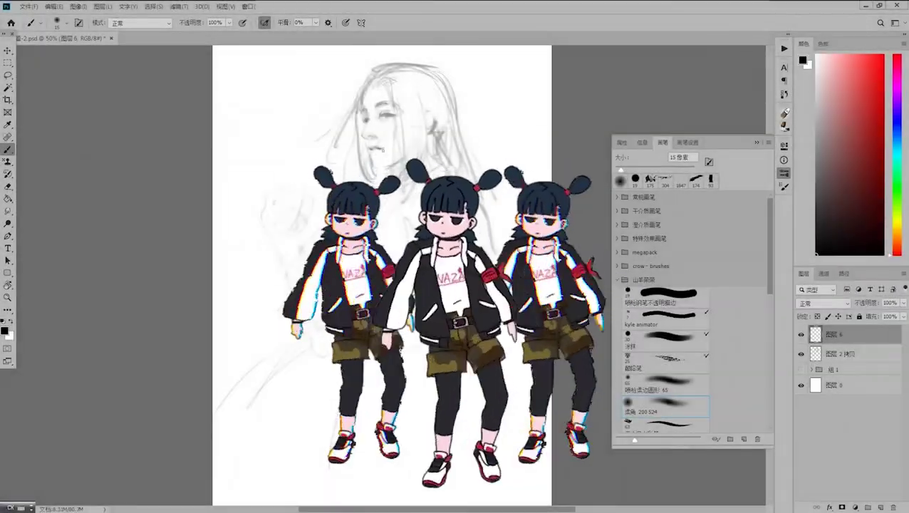
# Shade the eye, cheek, jaw and side of the face with the soft 柔角 brush, enlarging it to 25 px.
pyautogui.moveTo(382, 150); pyautogui.dragTo(396, 178)
pyautogui.press(']')
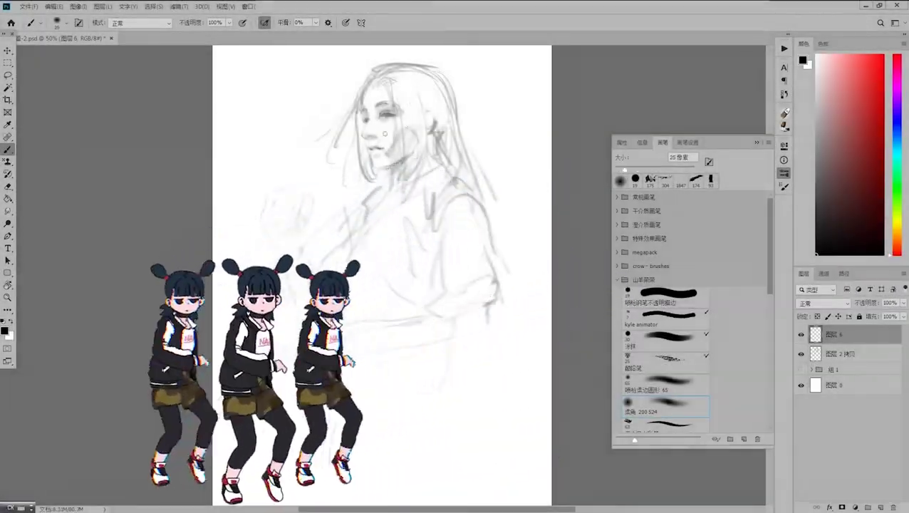
pyautogui.moveTo(409, 135); pyautogui.dragTo(431, 117)
pyautogui.moveTo(377, 164); pyautogui.dragTo(403, 110)
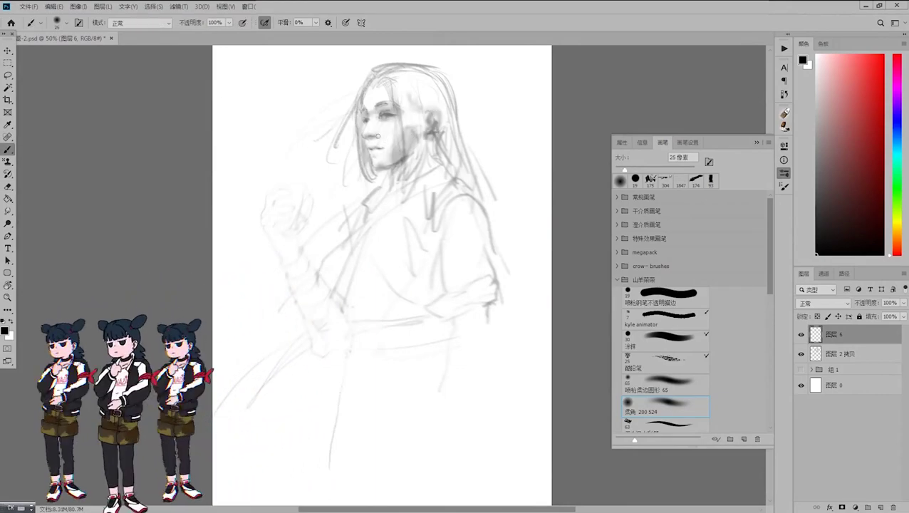
# Enlarge the soft brush to 35 px and block in grey tones on the hair, raised fist, forearm, neck shadow and belt.
pyautogui.press(']')
pyautogui.moveTo(398, 75); pyautogui.dragTo(428, 133)
pyautogui.moveTo(274, 200)
pyautogui.mouseDown()
pyautogui.moveTo(306, 285)
pyautogui.moveTo(449, 335)
pyautogui.moveTo(491, 299)
pyautogui.moveTo(417, 128)
pyautogui.moveTo(281, 235)
pyautogui.mouseUp()
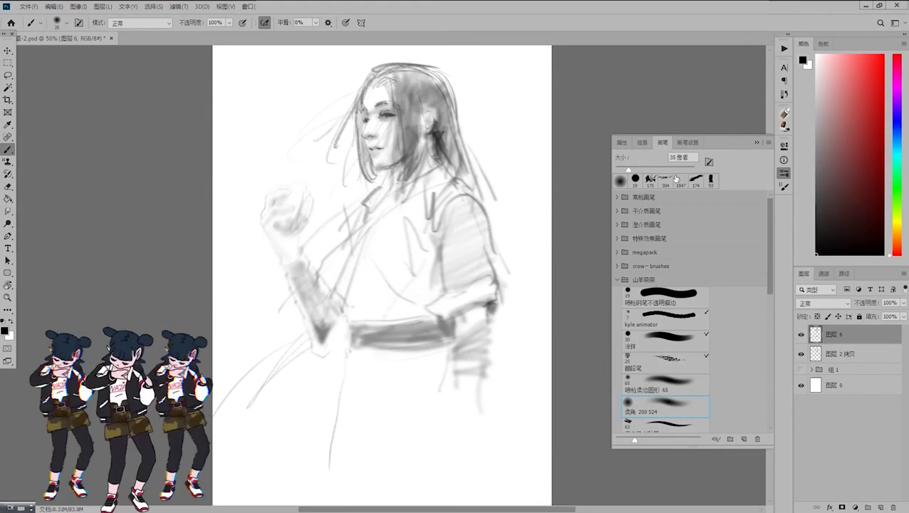
pyautogui.moveTo(314, 150); pyautogui.dragTo(359, 206)
pyautogui.moveTo(384, 167); pyautogui.dragTo(379, 203)
pyautogui.moveTo(342, 285); pyautogui.dragTo(442, 320)
pyautogui.moveTo(342, 68); pyautogui.dragTo(406, 128)
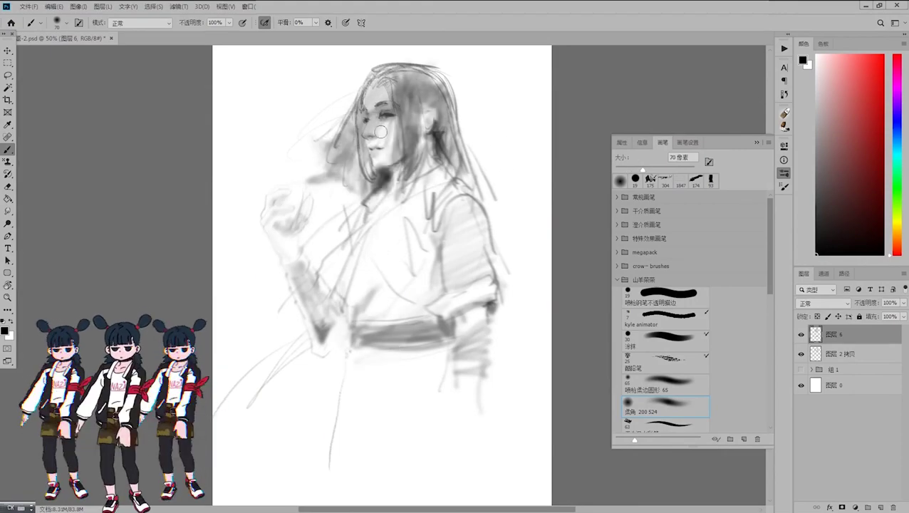
# Lay a broad grey base tone over the torso clothing, face and hair with a large soft brush.
pyautogui.press('[')
pyautogui.moveTo(484, 213); pyautogui.dragTo(335, 314)
pyautogui.moveTo(314, 228); pyautogui.dragTo(425, 107)
# Refine the eye and brow in black and lighten the area near the mouth in white with a 15 px soft brush.
pyautogui.hotkey('ctrl', '+')
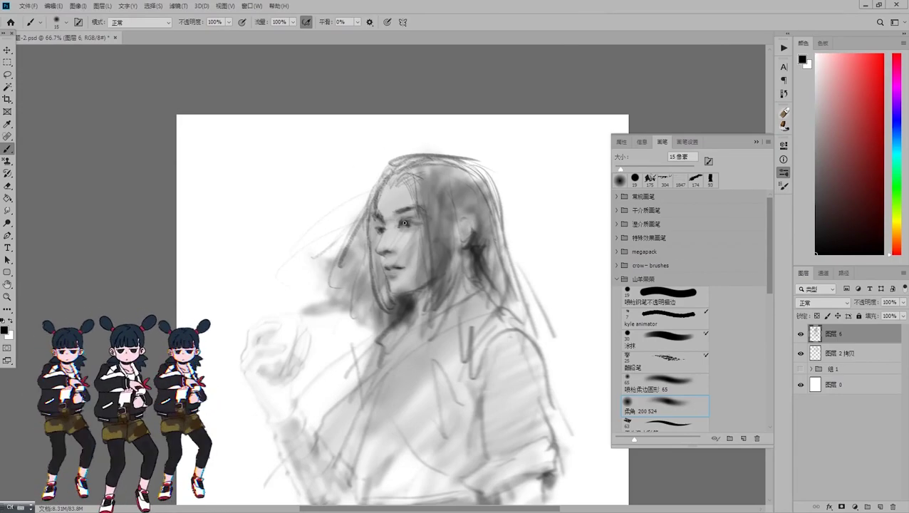
pyautogui.moveTo(399, 219)
pyautogui.mouseDown()
pyautogui.moveTo(418, 214)
pyautogui.moveTo(412, 208)
pyautogui.mouseUp()
pyautogui.press('x')
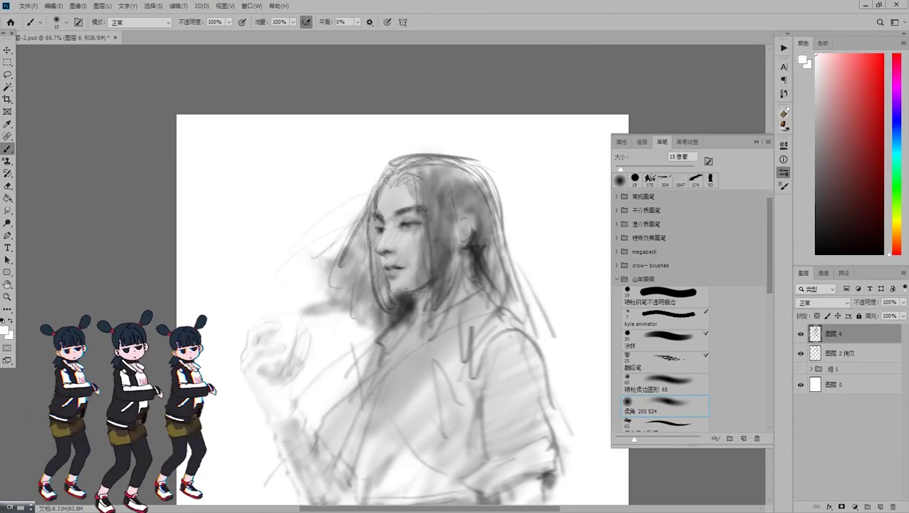
pyautogui.moveTo(402, 258); pyautogui.dragTo(410, 248)
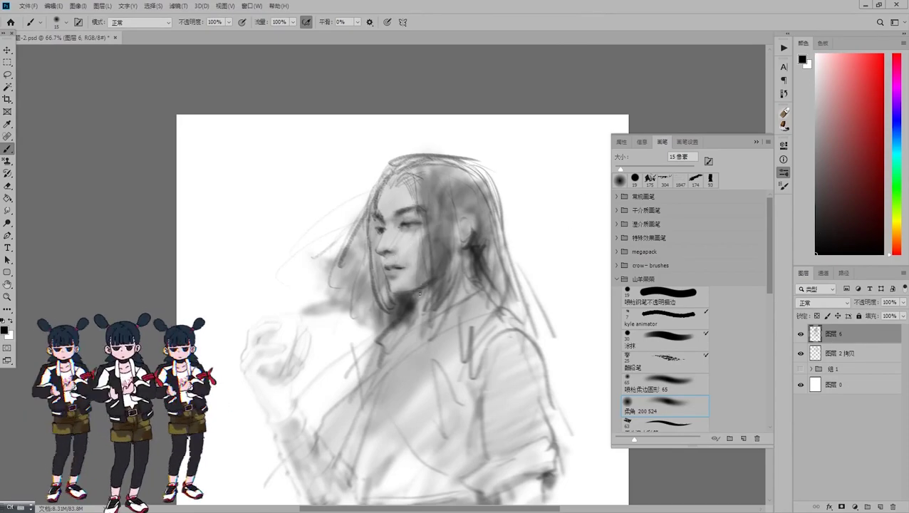
# Paint dark hair strands down both sides of the face with a 15 px soft brush.
pyautogui.moveTo(427, 203); pyautogui.dragTo(445, 284)
pyautogui.press('x')
pyautogui.press('x')
pyautogui.moveTo(374, 178); pyautogui.dragTo(360, 288)
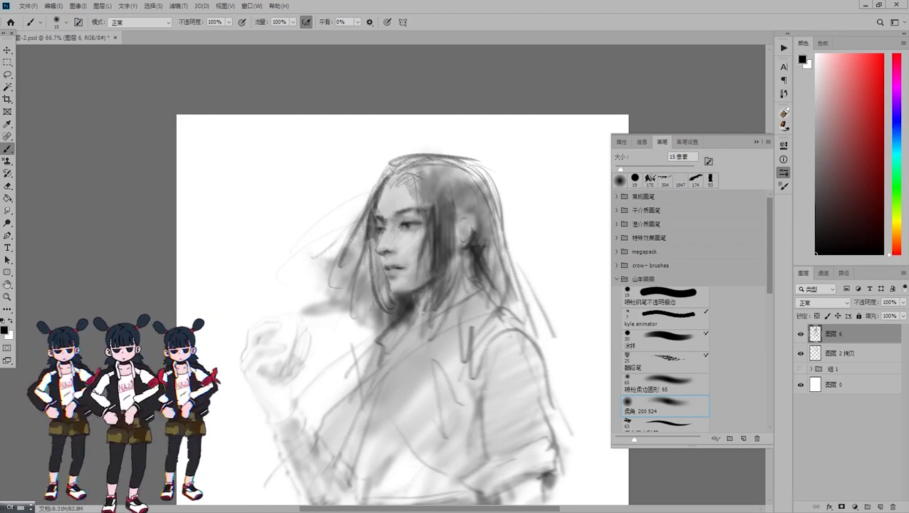
pyautogui.press('x')
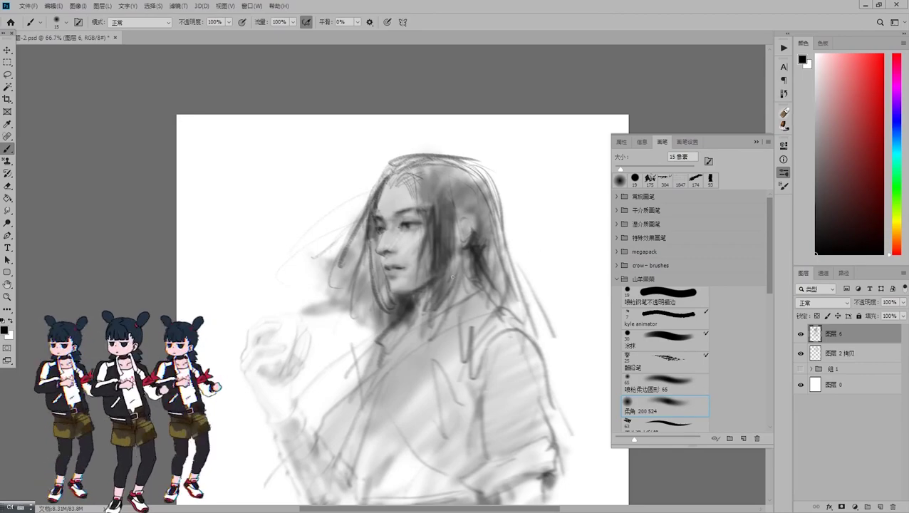
# Darken the shadow under the chin and the hair strands along the front edge of the face.
pyautogui.moveTo(409, 303); pyautogui.dragTo(383, 356)
pyautogui.moveTo(427, 286); pyautogui.dragTo(409, 313)
pyautogui.moveTo(378, 187); pyautogui.dragTo(360, 282)
pyautogui.moveTo(385, 253); pyautogui.dragTo(377, 282)
pyautogui.moveTo(386, 258); pyautogui.dragTo(383, 244)
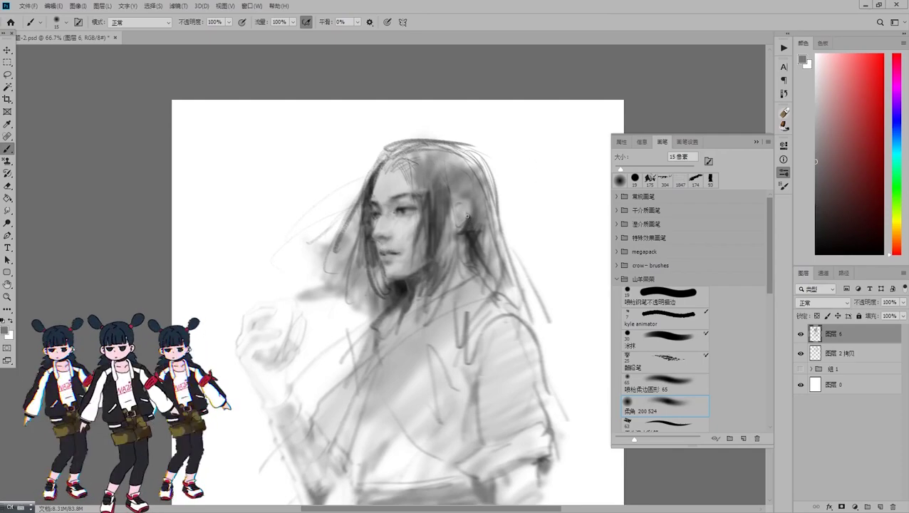
# Paint hair strands from the hairline over the crown and behind the ear with a 15 px soft brush.
pyautogui.moveTo(405, 165); pyautogui.dragTo(419, 227)
pyautogui.moveTo(416, 191); pyautogui.dragTo(427, 299)
pyautogui.moveTo(436, 157); pyautogui.dragTo(413, 215)
pyautogui.moveTo(453, 153)
pyautogui.mouseDown()
pyautogui.moveTo(433, 208)
pyautogui.moveTo(456, 199)
pyautogui.mouseUp()
pyautogui.moveTo(471, 182)
pyautogui.mouseDown()
pyautogui.moveTo(505, 283)
pyautogui.moveTo(493, 269)
pyautogui.mouseUp()
pyautogui.moveTo(471, 152); pyautogui.dragTo(447, 204)
pyautogui.moveTo(455, 153); pyautogui.dragTo(427, 187)
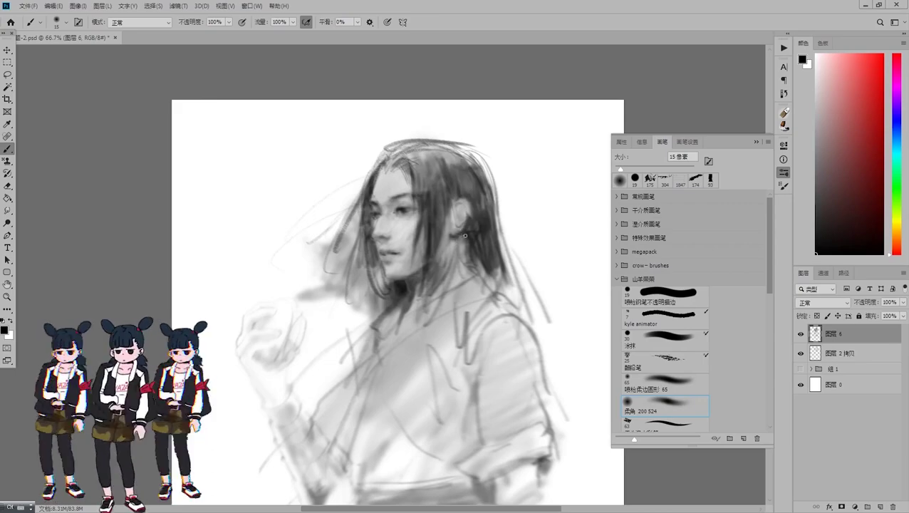
# Reset the colours to black and white and deepen the shadow beneath the chin.
pyautogui.scroll(-1, 447, 200)
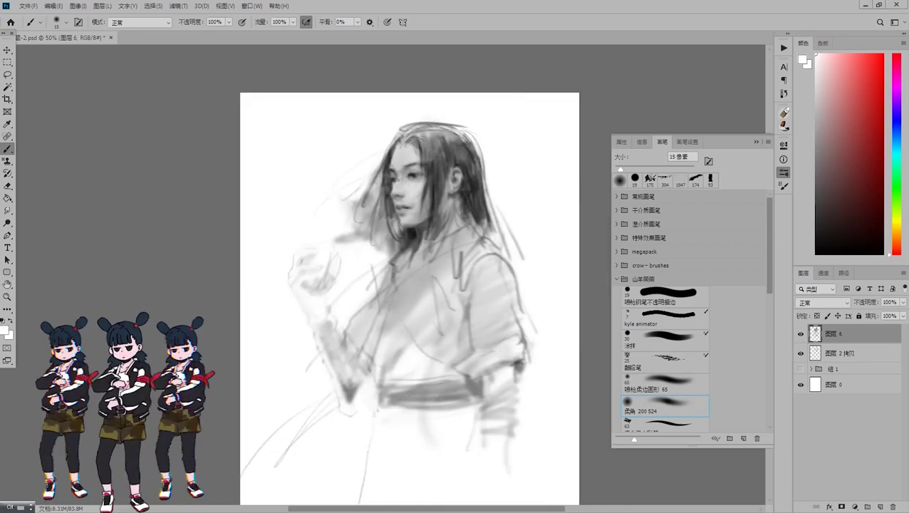
pyautogui.press('d')
pyautogui.moveTo(413, 241); pyautogui.dragTo(420, 232)
pyautogui.scroll(2, 484, 178)
pyautogui.scroll(-1, 491, 193)
# Darken the whole hair mass, the neck shadow and the hair behind the ear with large soft brushes of 100 and 70 px.
pyautogui.press(']')
pyautogui.press(']')
pyautogui.press(']')
pyautogui.press(']')
pyautogui.press(']')
pyautogui.press(']')
pyautogui.press(']')
pyautogui.press(']')
pyautogui.press(']')
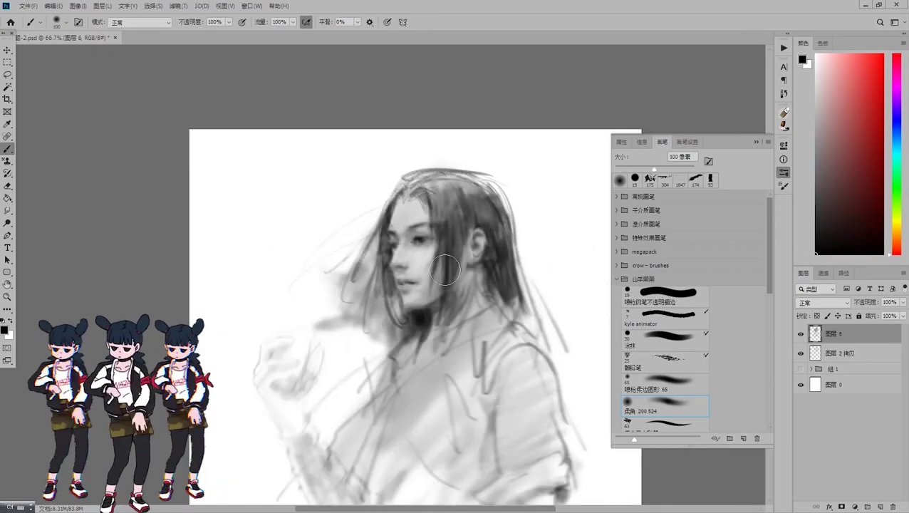
pyautogui.moveTo(498, 174); pyautogui.dragTo(456, 238)
pyautogui.moveTo(442, 206)
pyautogui.mouseDown()
pyautogui.moveTo(415, 339)
pyautogui.moveTo(378, 413)
pyautogui.mouseUp()
pyautogui.moveTo(527, 171); pyautogui.dragTo(470, 314)
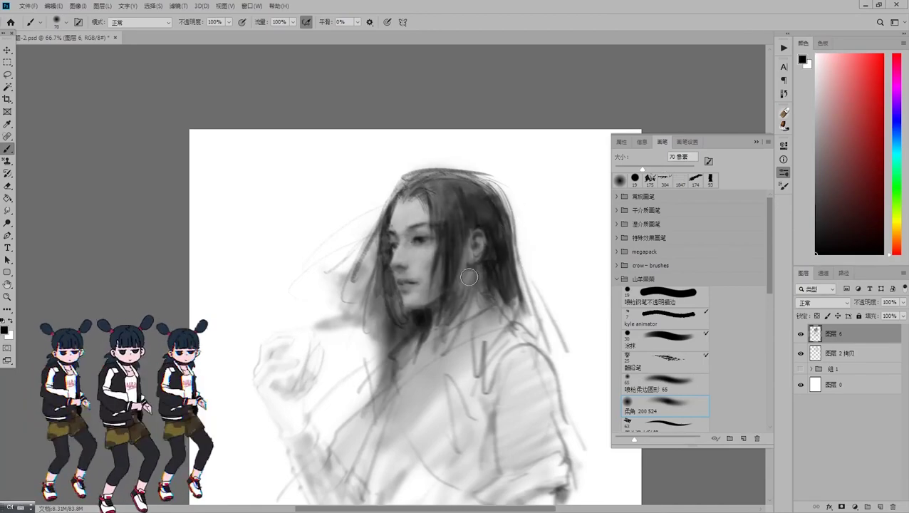
pyautogui.moveTo(498, 264); pyautogui.dragTo(538, 332)
# Reduce the soft brush to 20 px and paint dark strands down the back of the head behind the ear.
pyautogui.press('[')
pyautogui.press('[')
pyautogui.press('[')
pyautogui.press('[')
pyautogui.press('[')
pyautogui.press('[')
pyautogui.press('[')
pyautogui.press('[')
pyautogui.press('[')
pyautogui.press('[')
pyautogui.press('[')
pyautogui.press('x')
pyautogui.hotkey('ctrl', '+')
pyautogui.press('x')
pyautogui.press(']')
pyautogui.press(']')
pyautogui.press(']')
pyautogui.moveTo(531, 164); pyautogui.dragTo(556, 313)
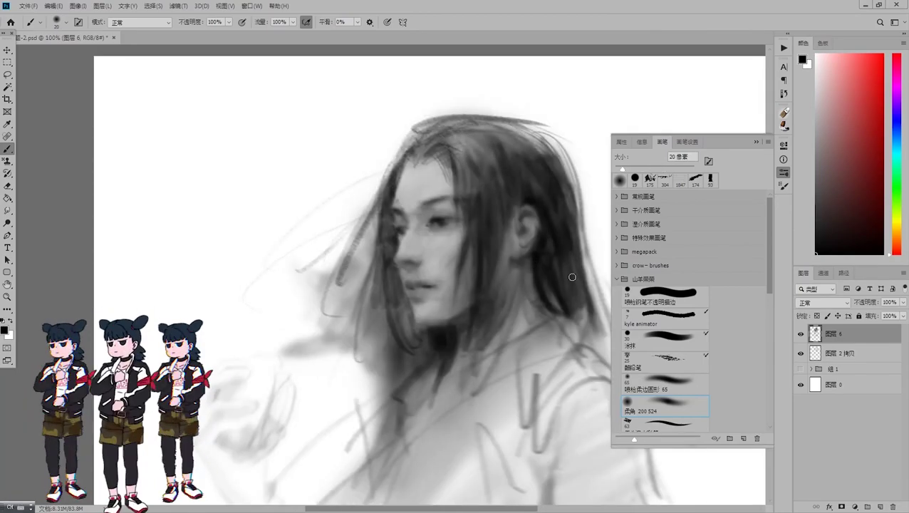
pyautogui.moveTo(545, 213); pyautogui.dragTo(573, 335)
pyautogui.moveTo(542, 292); pyautogui.dragTo(601, 352)
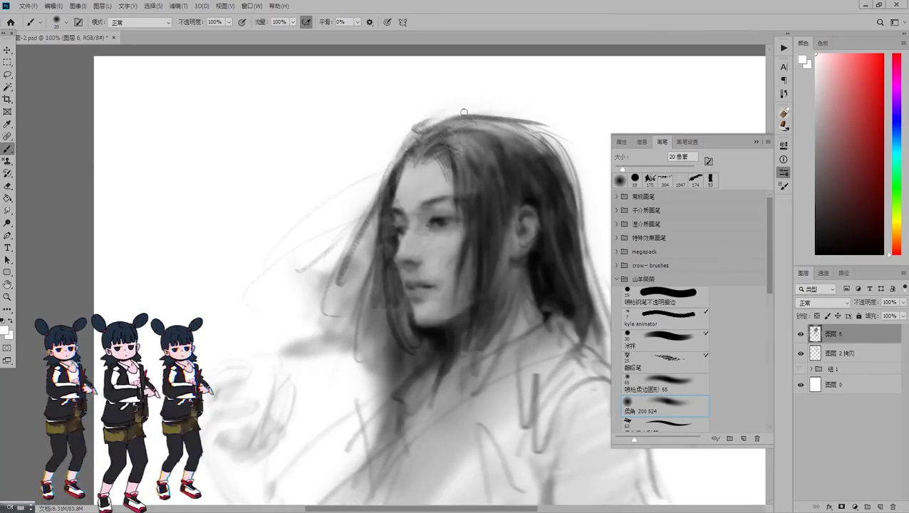
# Paint hair strands below the jaw and in front of the face with the 20 px soft brush.
pyautogui.moveTo(470, 334); pyautogui.dragTo(388, 346)
pyautogui.moveTo(413, 246); pyautogui.dragTo(354, 388)
pyautogui.moveTo(319, 285); pyautogui.dragTo(289, 377)
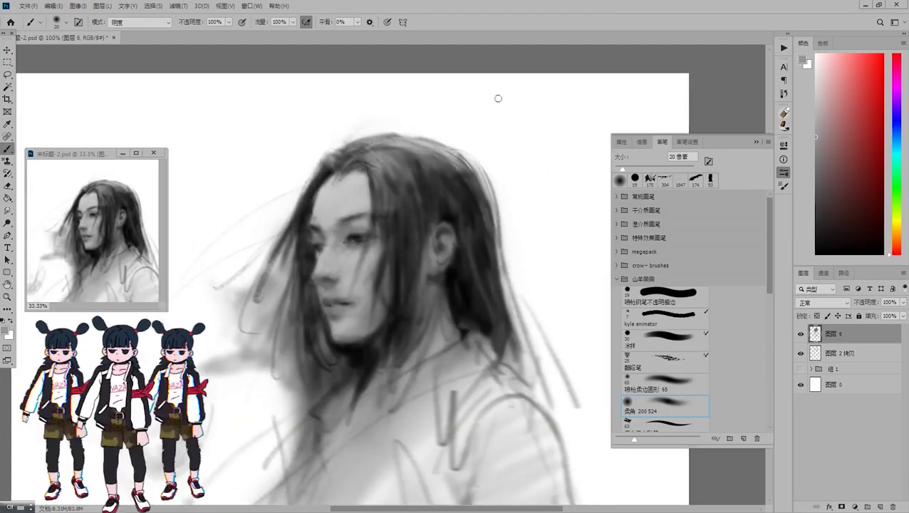
# Clean up the hair outline at the front and back of the head in white with a 10 px brush.
pyautogui.press('[')
pyautogui.moveTo(285, 235)
pyautogui.mouseDown()
pyautogui.moveTo(335, 164)
pyautogui.moveTo(463, 153)
pyautogui.moveTo(489, 181)
pyautogui.mouseUp()
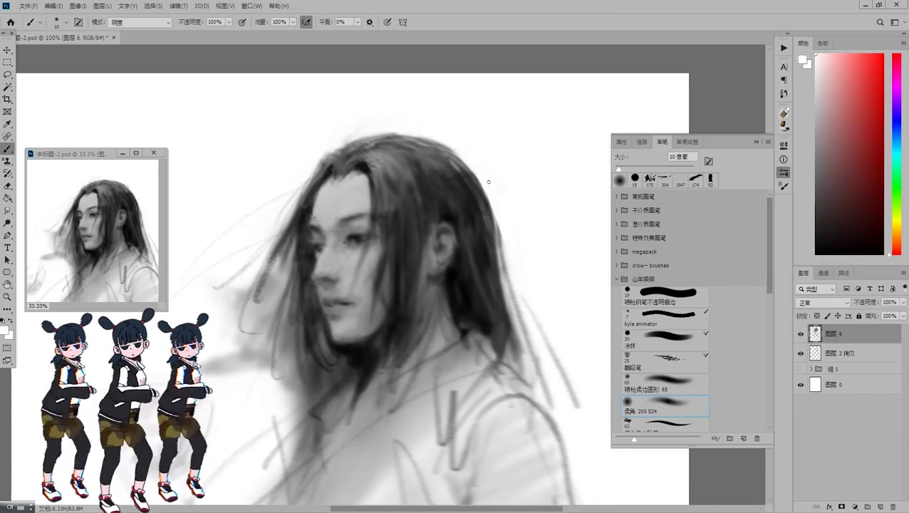
# Switch to the 喷枪钢笔不透明描边 brush at 8 and 7 px and refine the lips, the eyes and the strands beside the face.
pyautogui.press('x')
pyautogui.hotkey('shift', ',')
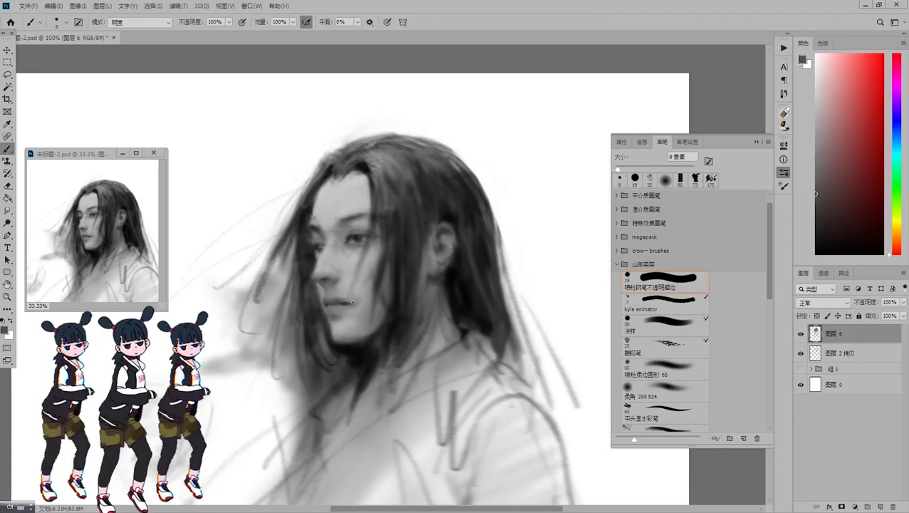
pyautogui.press('[')
pyautogui.press('d')
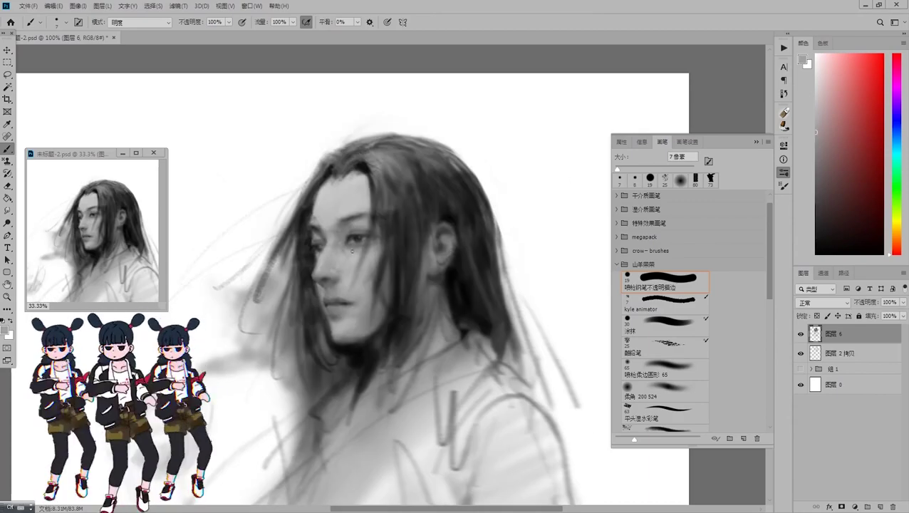
pyautogui.press(']')
pyautogui.press(']')
pyautogui.press(']')
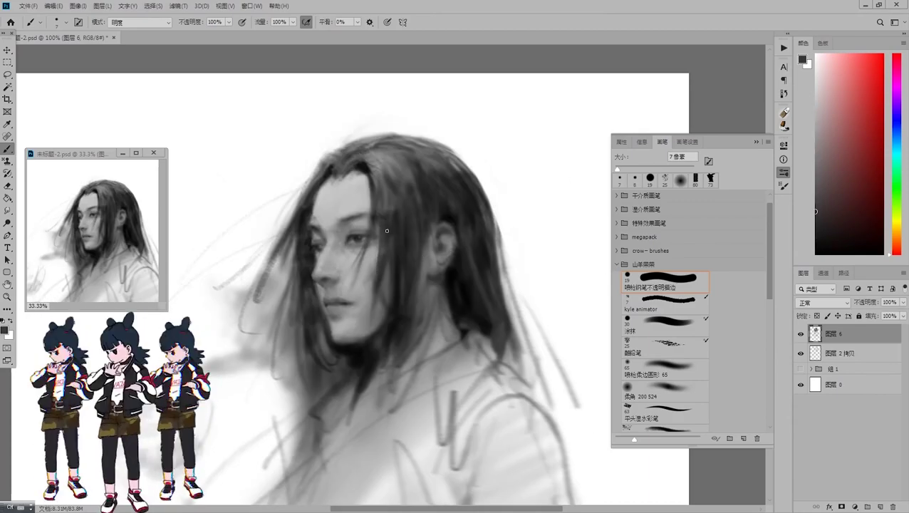
# Refine the nose and eye details with the hard brush at 7 and 5 px.
pyautogui.hscroll(1, 290, 191)
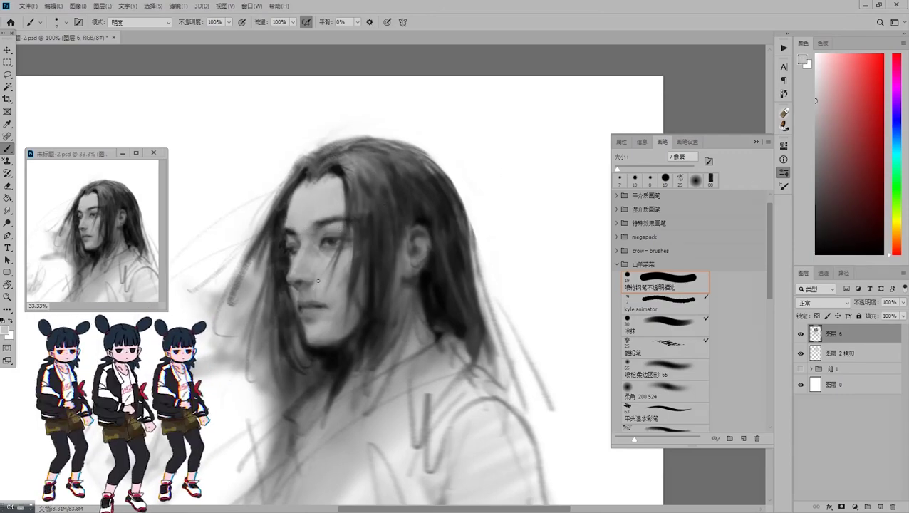
pyautogui.press(']')
pyautogui.press(']')
pyautogui.press(']')
pyautogui.press(']')
pyautogui.press('[')
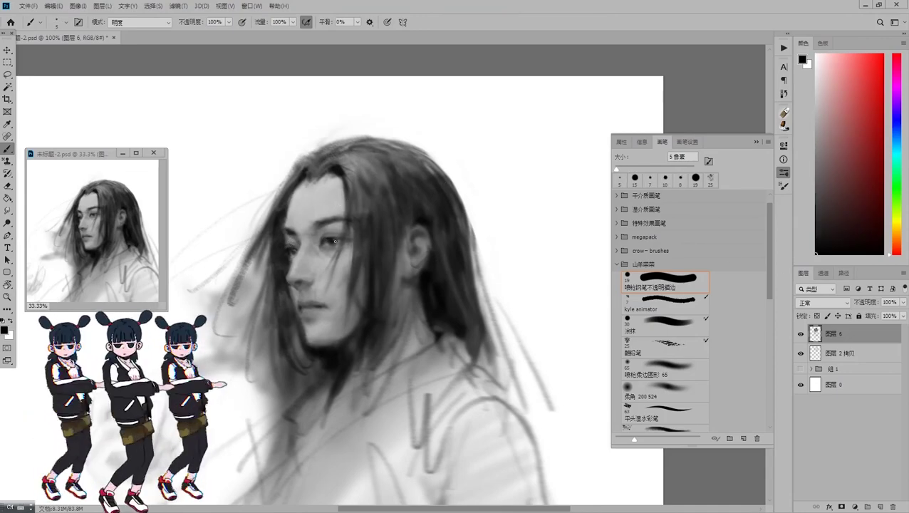
# Sample light tones from the canvas and touch up the cheek beside the nose with a 25 px brush.
pyautogui.keyDown('alt'); pyautogui.click(461, 148); pyautogui.keyUp('alt')
pyautogui.press(']')
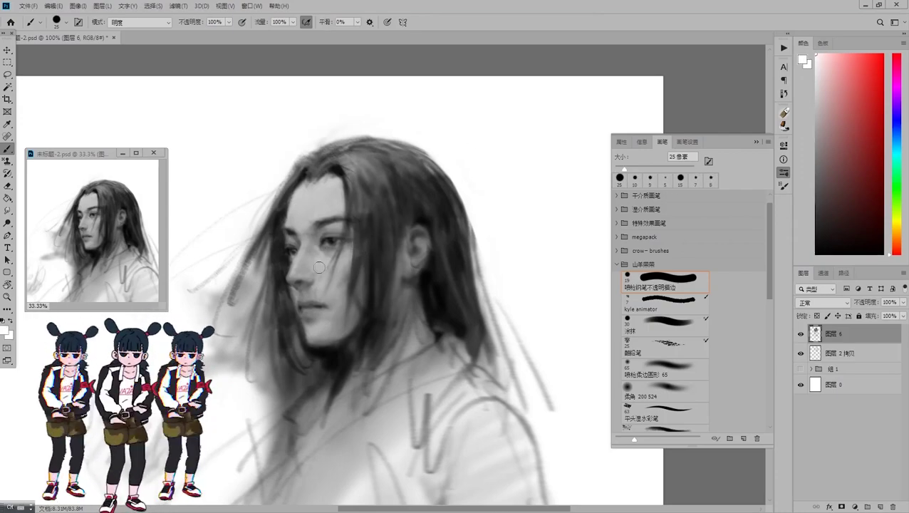
pyautogui.keyDown('alt'); pyautogui.click(314, 292); pyautogui.keyUp('alt')
pyautogui.press(']')
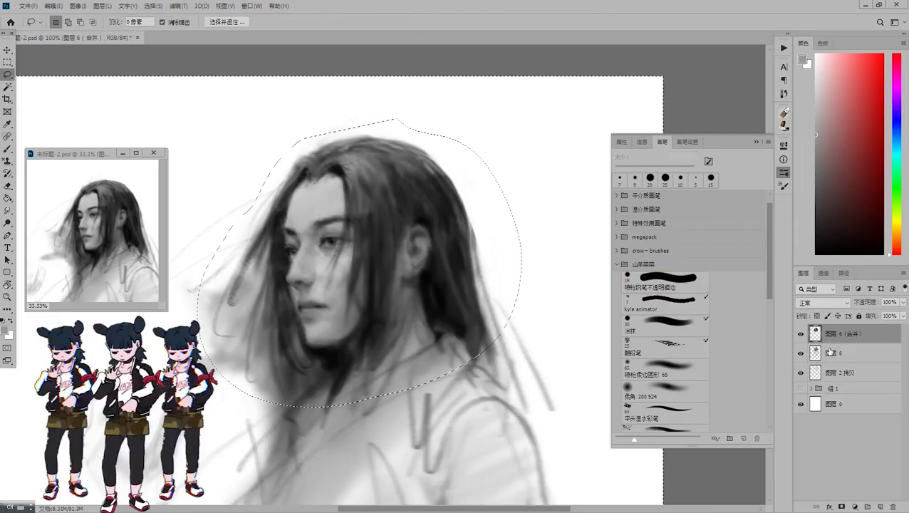
# Reshape the head on the merged layer with Liquify and touch up the face in a sampled skin tone.
pyautogui.hotkey('ctrl', 'shift', 'x')
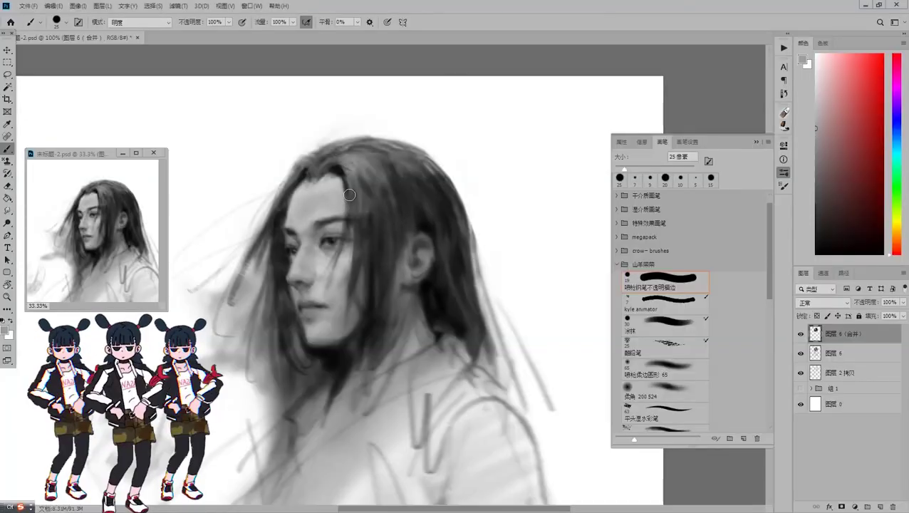
pyautogui.keyDown('alt'); pyautogui.click(313, 233); pyautogui.keyUp('alt')
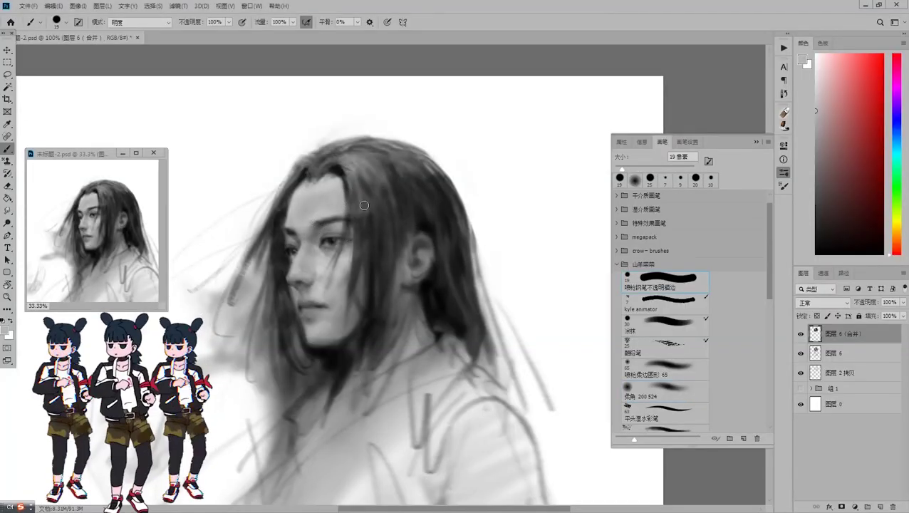
pyautogui.press('[')
pyautogui.press(']')
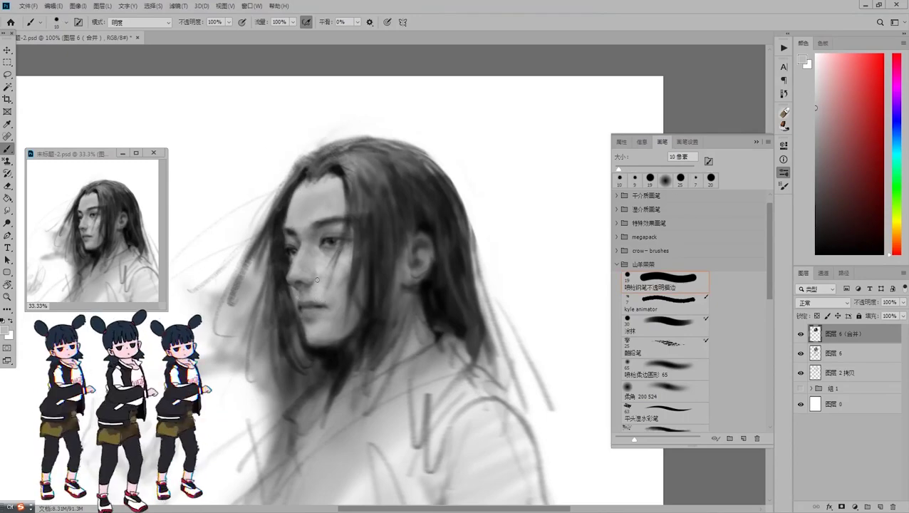
# Sample tones around the nose, lips and chin and refine the mouth area with an 8 px brush.
pyautogui.keyDown('alt'); pyautogui.click(319, 296); pyautogui.keyUp('alt')
pyautogui.keyDown('alt'); pyautogui.click(318, 303); pyautogui.keyUp('alt')
pyautogui.press('[')
pyautogui.press('[')
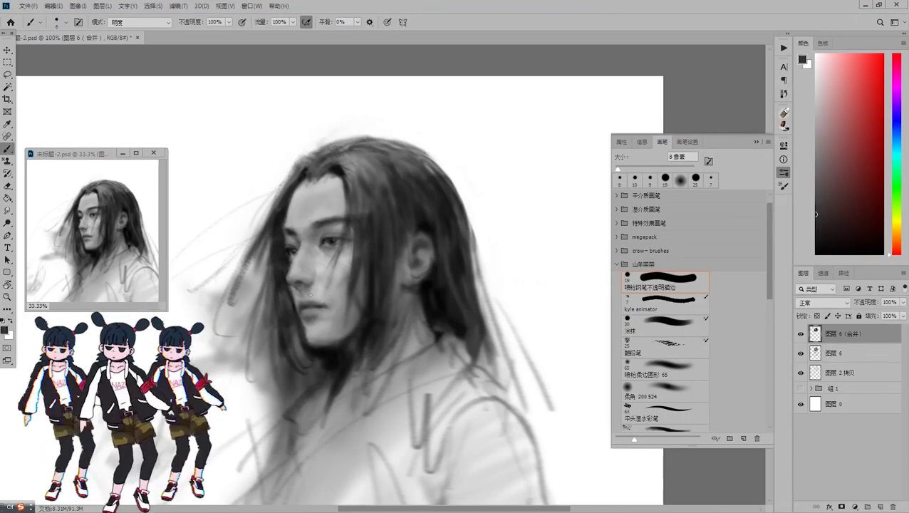
pyautogui.keyDown('alt'); pyautogui.click(332, 329); pyautogui.keyUp('alt')
# Darken the hair over the crown, beside the face and around the ear and neck in black with a hard brush.
pyautogui.moveTo(386, 317); pyautogui.dragTo(429, 293)
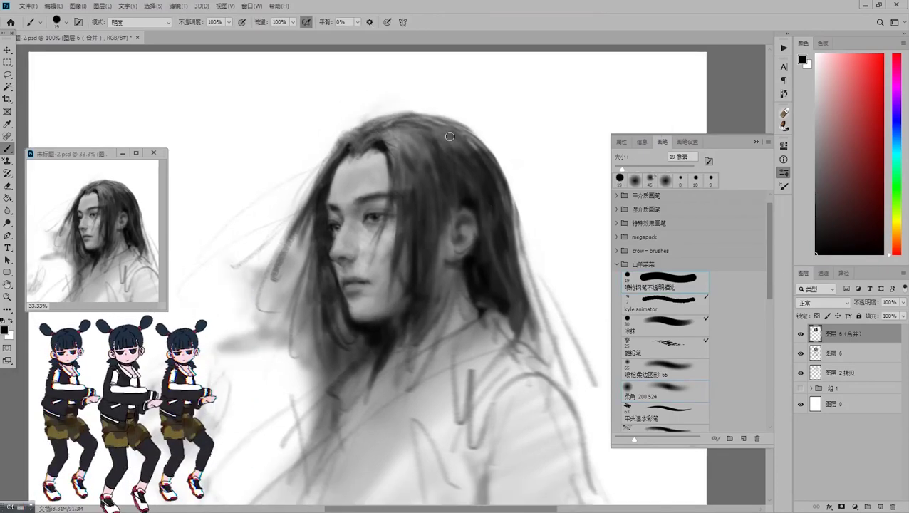
pyautogui.press(']')
pyautogui.moveTo(449, 136)
pyautogui.mouseDown()
pyautogui.moveTo(426, 182)
pyautogui.moveTo(428, 297)
pyautogui.moveTo(286, 376)
pyautogui.moveTo(364, 357)
pyautogui.moveTo(388, 334)
pyautogui.mouseUp()
pyautogui.press('[')
pyautogui.moveTo(470, 274); pyautogui.dragTo(456, 328)
pyautogui.moveTo(491, 246); pyautogui.dragTo(485, 296)
pyautogui.moveTo(463, 181); pyautogui.dragTo(442, 267)
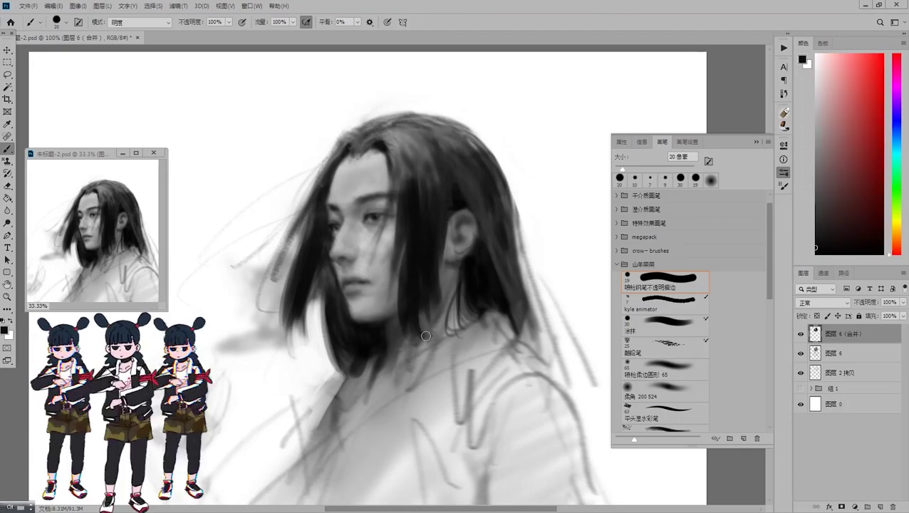
# Reduce the brush to 7 px and paint thin black strands in front of the face and across the forehead side.
pyautogui.press('[')
pyautogui.press('[')
pyautogui.press('[')
pyautogui.press('[')
pyautogui.moveTo(313, 207)
pyautogui.mouseDown()
pyautogui.moveTo(174, 300)
pyautogui.moveTo(288, 253)
pyautogui.mouseUp()
pyautogui.moveTo(385, 174); pyautogui.dragTo(381, 242)
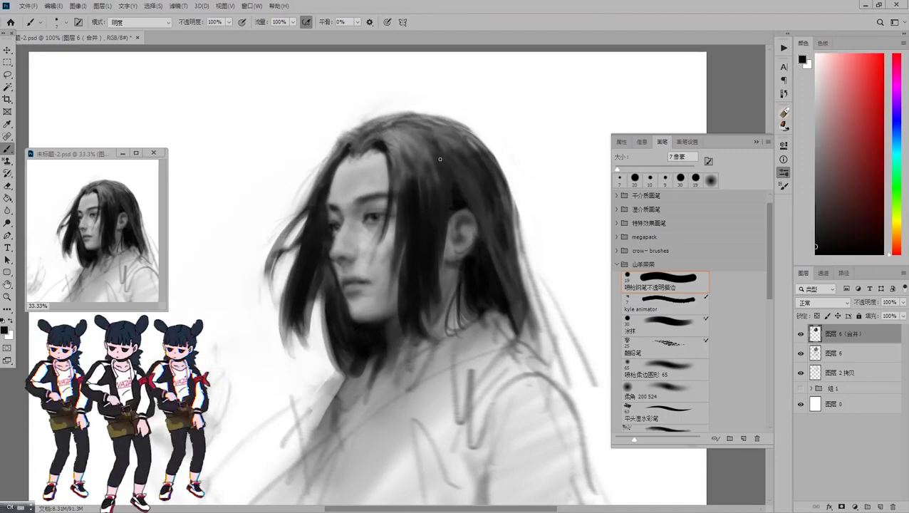
# Set the brush to Normal mode, sample a dark grey and paint 19 px strands over the crown and back hair.
pyautogui.hotkey('shift', 'alt', 'n')
pyautogui.keyDown('alt'); pyautogui.click(372, 242); pyautogui.keyUp('alt')
pyautogui.press(']')
pyautogui.press(']')
pyautogui.press(']')
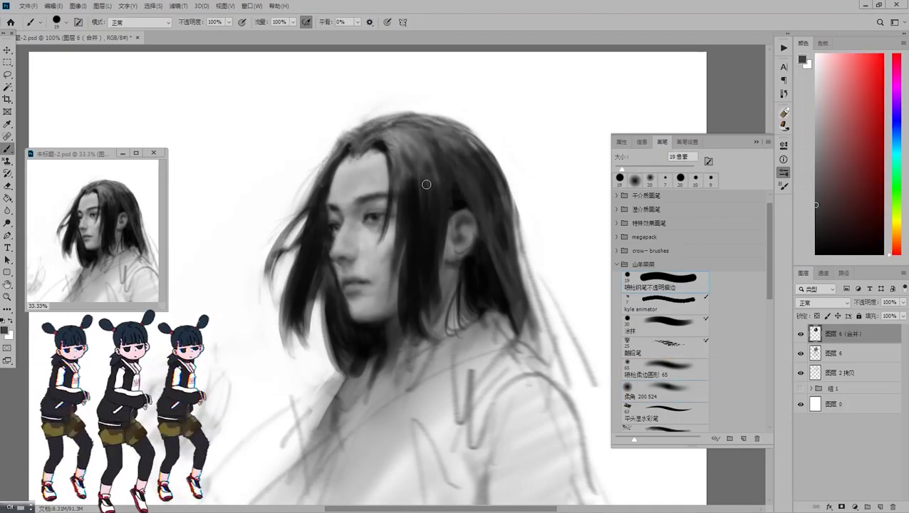
pyautogui.moveTo(399, 139); pyautogui.dragTo(427, 201)
pyautogui.moveTo(456, 156); pyautogui.dragTo(517, 314)
# Paint thin black strands above the ear and beside the cheek with a 9 px brush.
pyautogui.press('d')
pyautogui.press('[')
pyautogui.press('[')
pyautogui.press('[')
pyautogui.moveTo(474, 184); pyautogui.dragTo(459, 208)
pyautogui.moveTo(447, 153); pyautogui.dragTo(443, 205)
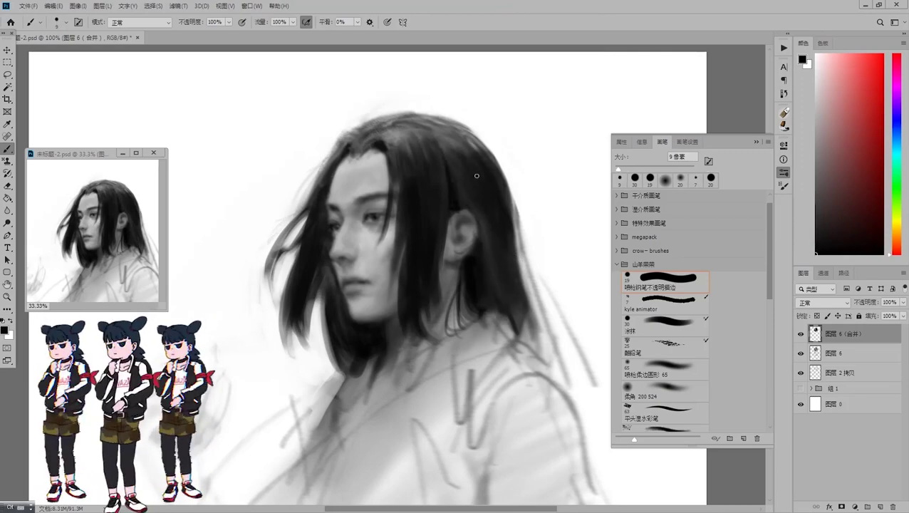
pyautogui.moveTo(378, 230)
pyautogui.mouseDown()
pyautogui.moveTo(364, 278)
pyautogui.moveTo(396, 293)
pyautogui.mouseUp()
# Shape the loose hair beside the face with a 15 px brush and block in dark hair below the chin at 40 px.
pyautogui.press('x')
pyautogui.press(']')
pyautogui.press(']')
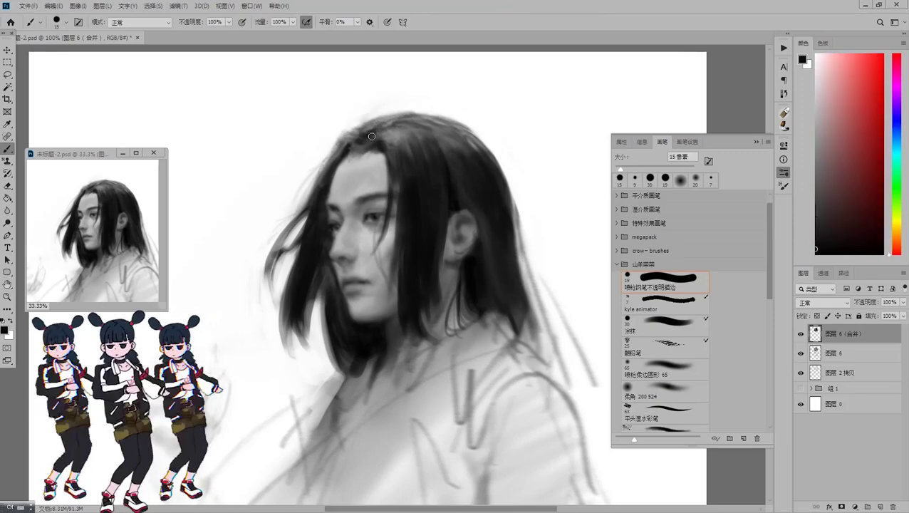
pyautogui.press('x')
pyautogui.moveTo(334, 146); pyautogui.dragTo(260, 299)
pyautogui.press('x')
pyautogui.moveTo(335, 281)
pyautogui.mouseDown()
pyautogui.moveTo(346, 378)
pyautogui.moveTo(371, 374)
pyautogui.mouseUp()
pyautogui.press('x')
pyautogui.moveTo(363, 376)
pyautogui.mouseDown()
pyautogui.moveTo(373, 322)
pyautogui.moveTo(331, 318)
pyautogui.mouseUp()
pyautogui.moveTo(334, 285); pyautogui.dragTo(345, 381)
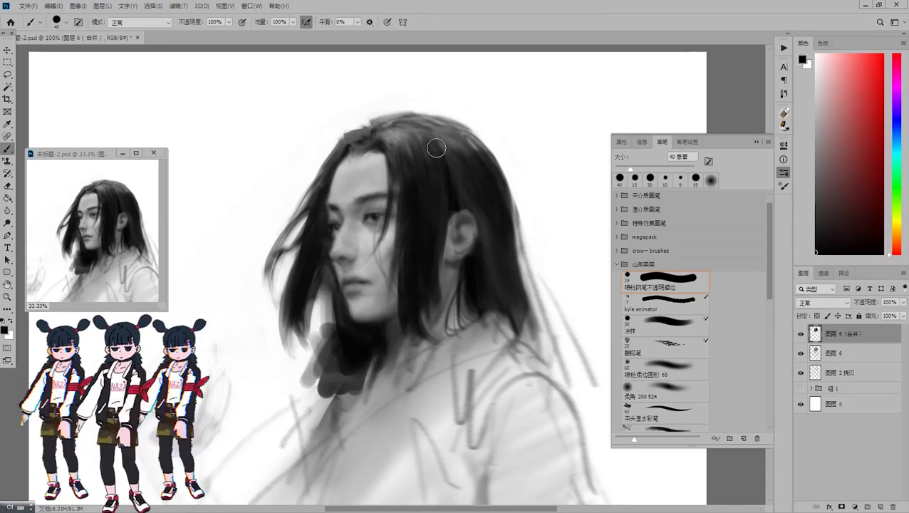
# Sample grey tones from the crown and paint softer strands along the hair parting and down the front lock at about 10 px.
pyautogui.press('[')
pyautogui.press('[')
pyautogui.keyDown('alt'); pyautogui.click(431, 143); pyautogui.keyUp('alt')
pyautogui.moveTo(384, 128)
pyautogui.mouseDown()
pyautogui.moveTo(426, 133)
pyautogui.moveTo(385, 121)
pyautogui.moveTo(459, 153)
pyautogui.moveTo(399, 121)
pyautogui.moveTo(347, 141)
pyautogui.mouseUp()
pyautogui.keyDown('alt'); pyautogui.click(423, 125); pyautogui.keyUp('alt')
pyautogui.press('[')
pyautogui.press('[')
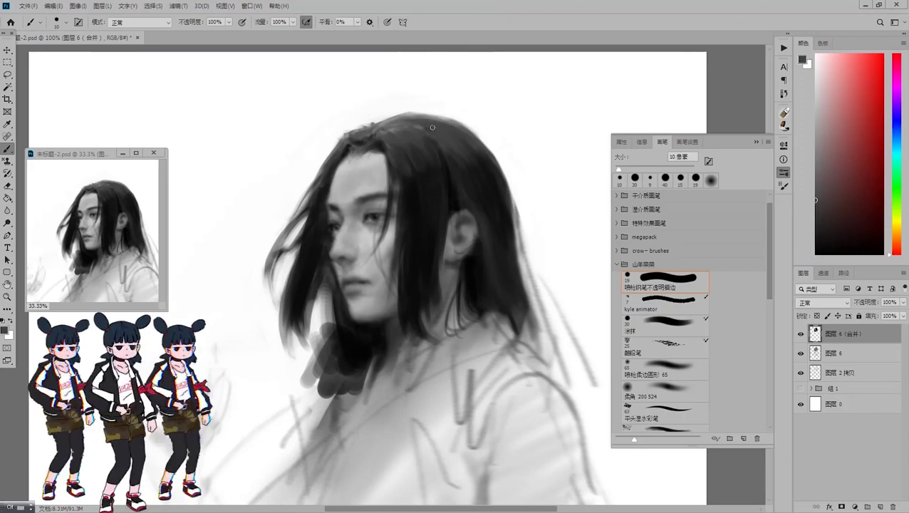
pyautogui.press('[')
pyautogui.moveTo(402, 143)
pyautogui.mouseDown()
pyautogui.moveTo(422, 174)
pyautogui.moveTo(443, 306)
pyautogui.mouseUp()
# Sample tones around the ear and refine its edge with a 6 to 7 px hard brush.
pyautogui.press('[')
pyautogui.keyDown('alt'); pyautogui.click(469, 205); pyautogui.keyUp('alt')
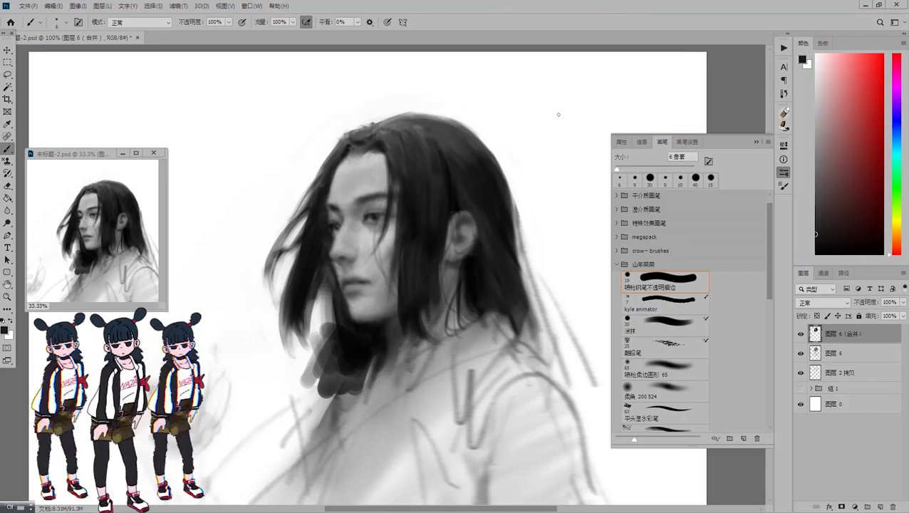
pyautogui.press(']')
pyautogui.keyDown('alt'); pyautogui.click(463, 244); pyautogui.keyUp('alt')
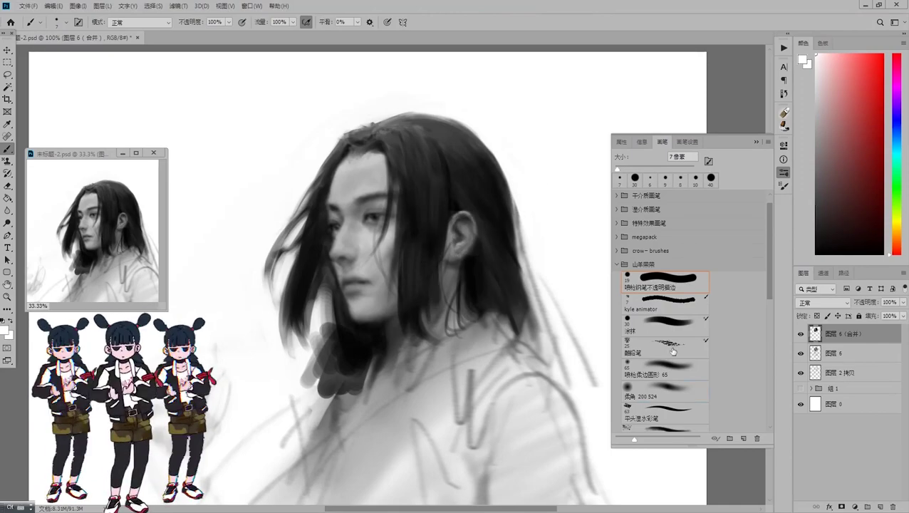
# Shade the ear and the hair around it in sampled tones with the soft brush 柔角 200 524.
pyautogui.click(663, 390)
pyautogui.keyDown('alt'); pyautogui.click(456, 247); pyautogui.keyUp('alt')
pyautogui.press(']')
pyautogui.press(']')
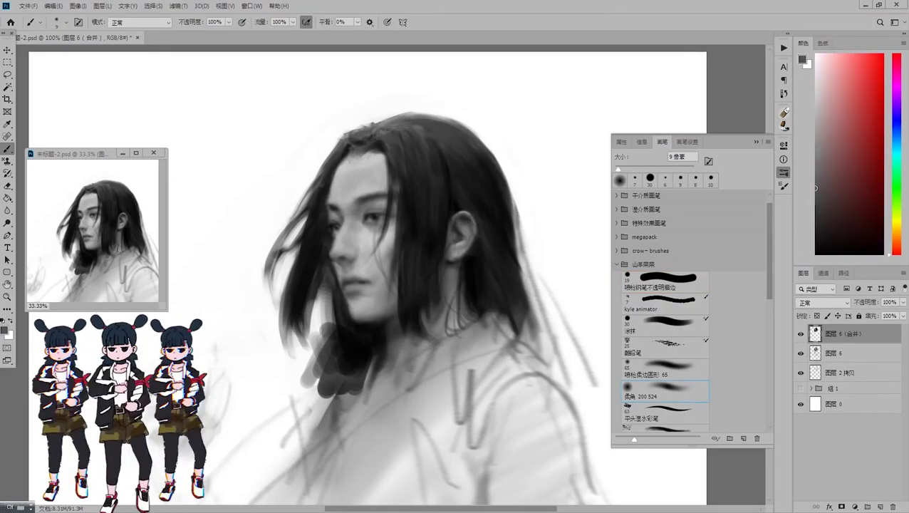
pyautogui.keyDown('alt'); pyautogui.click(470, 230); pyautogui.keyUp('alt')
pyautogui.press(']')
pyautogui.press(']')
pyautogui.press('[')
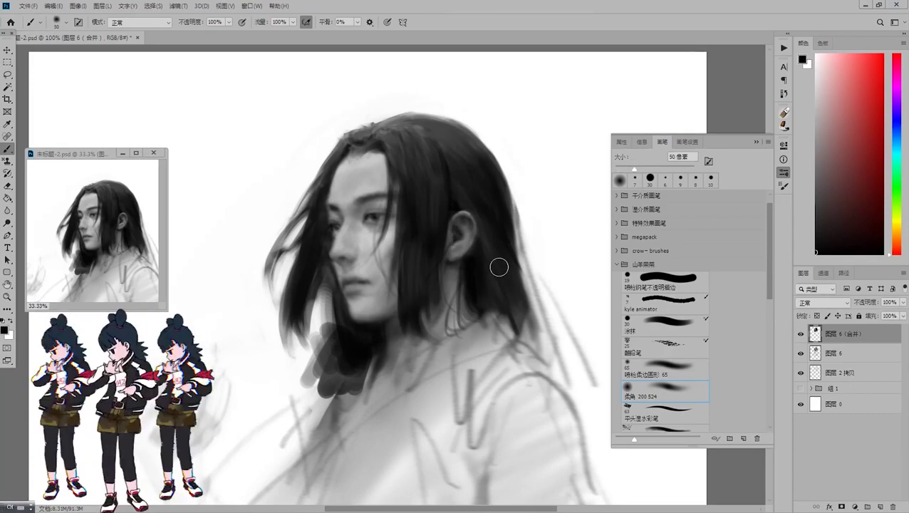
pyautogui.keyDown('alt'); pyautogui.click(448, 232); pyautogui.keyUp('alt')
pyautogui.keyDown('alt'); pyautogui.click(461, 237); pyautogui.keyUp('alt')
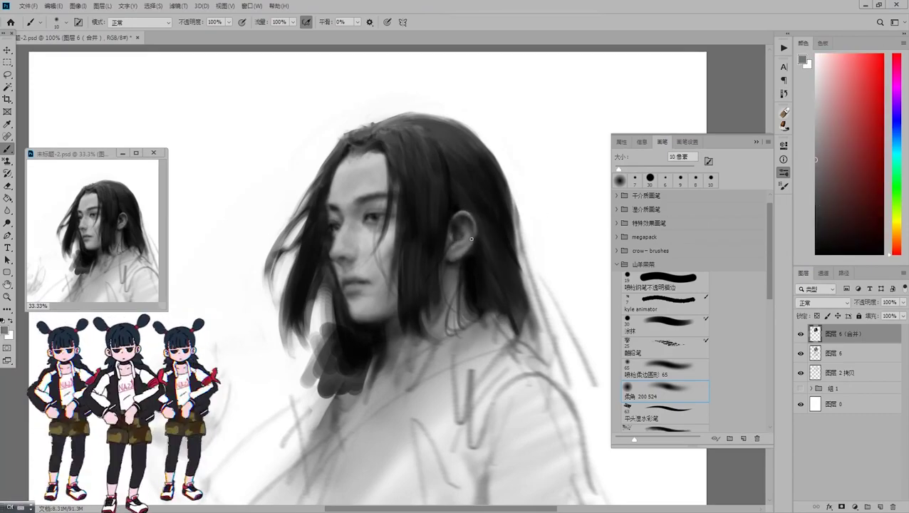
pyautogui.press(']')
pyautogui.press(']')
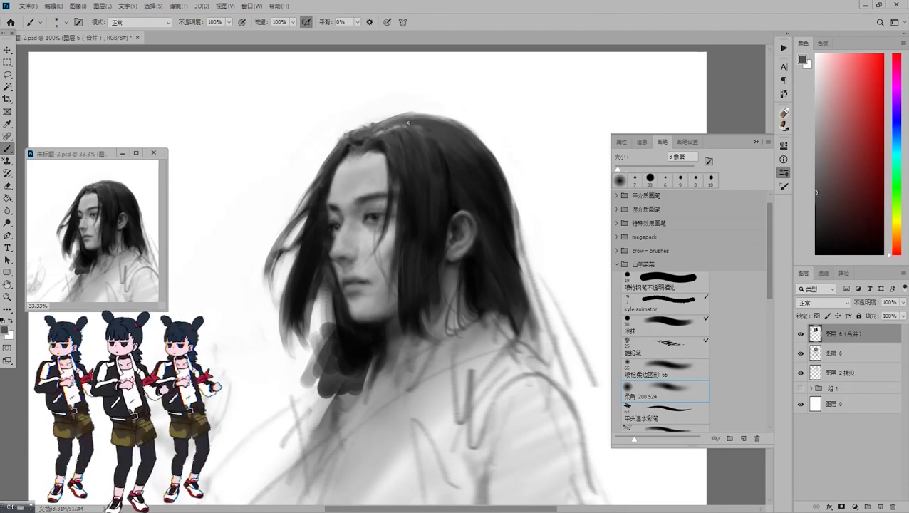
# Sample hair tones and refine the crown and the loose strands in front of the face with a 7 to 10 px hard brush.
pyautogui.keyDown('alt'); pyautogui.click(462, 147); pyautogui.keyUp('alt')
pyautogui.hotkey('shift', ',')
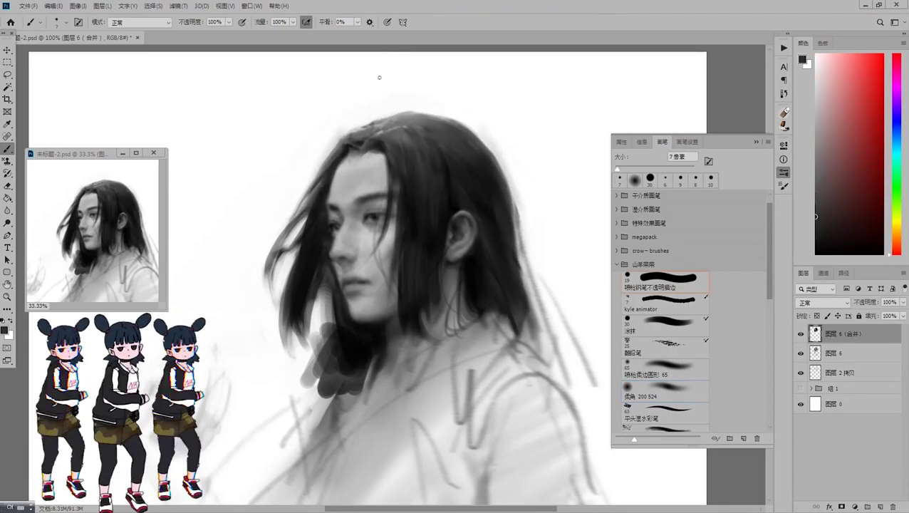
pyautogui.keyDown('alt'); pyautogui.click(353, 148); pyautogui.keyUp('alt')
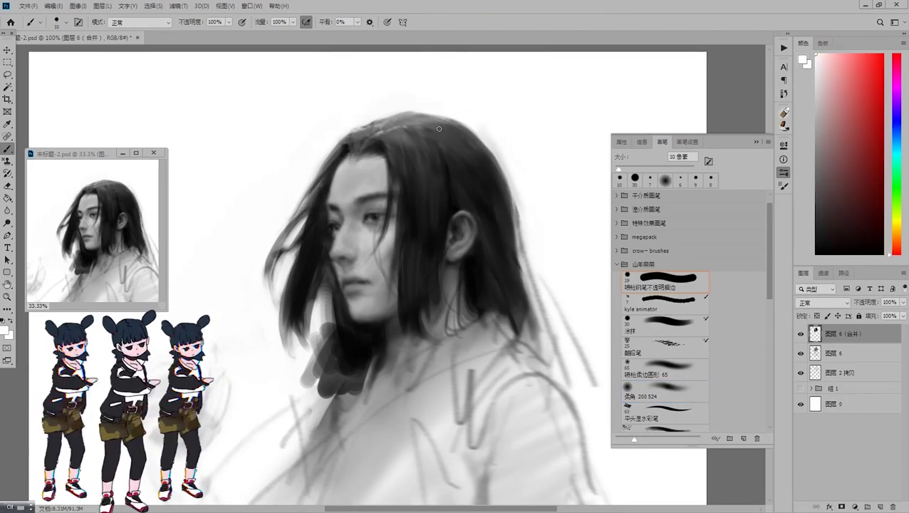
pyautogui.moveTo(304, 217); pyautogui.dragTo(285, 334)
pyautogui.keyDown('alt'); pyautogui.click(307, 226); pyautogui.keyUp('alt')
# Tint the face in skin tones and the hair red-brown with the soft brush 柔角 200 524 on a new Color-mode layer.
pyautogui.click(666, 388)
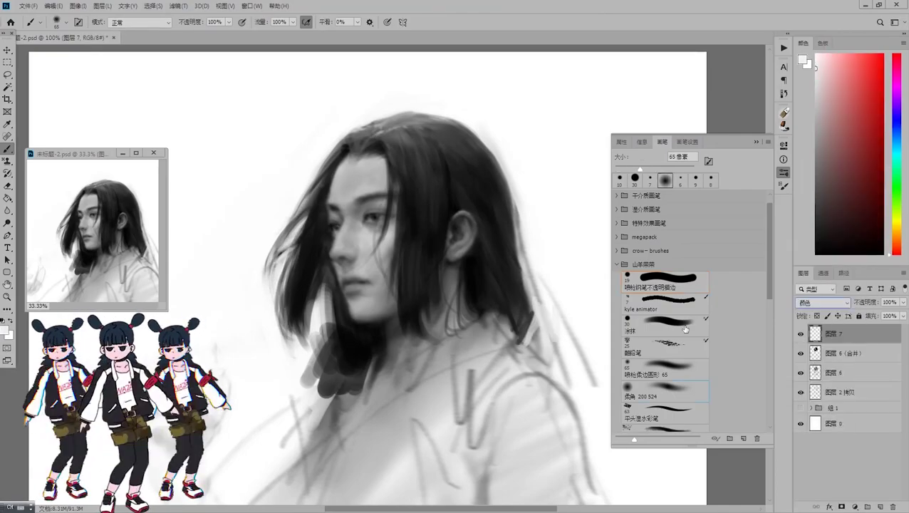
pyautogui.moveTo(364, 163); pyautogui.dragTo(376, 168)
pyautogui.hotkey('ctrl', 'shift', 'alt', 'n')
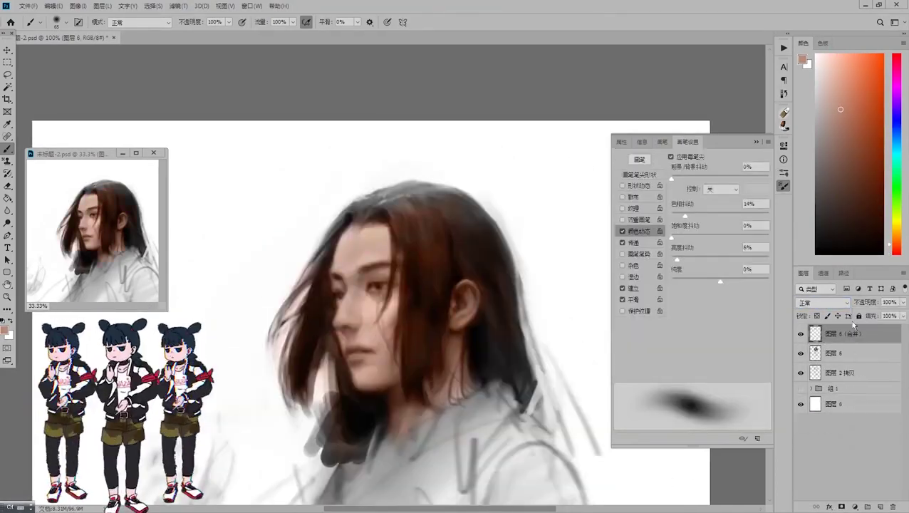
pyautogui.hotkey('ctrl', 'u')
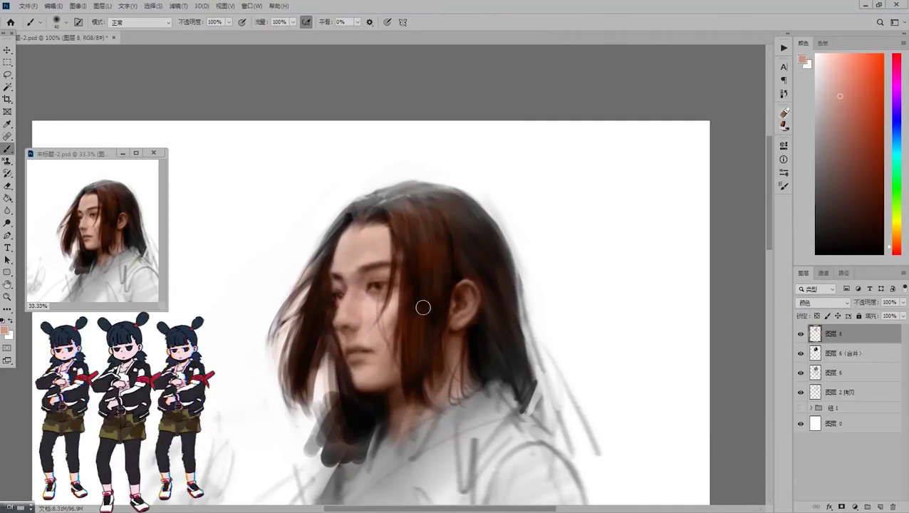
# Sample reddish and brown tones and glaze them over the crown, hair and cheek on the Color layer.
pyautogui.keyDown('alt'); pyautogui.click(423, 307); pyautogui.keyUp('alt')
pyautogui.keyDown('alt'); pyautogui.click(477, 221); pyautogui.keyUp('alt')
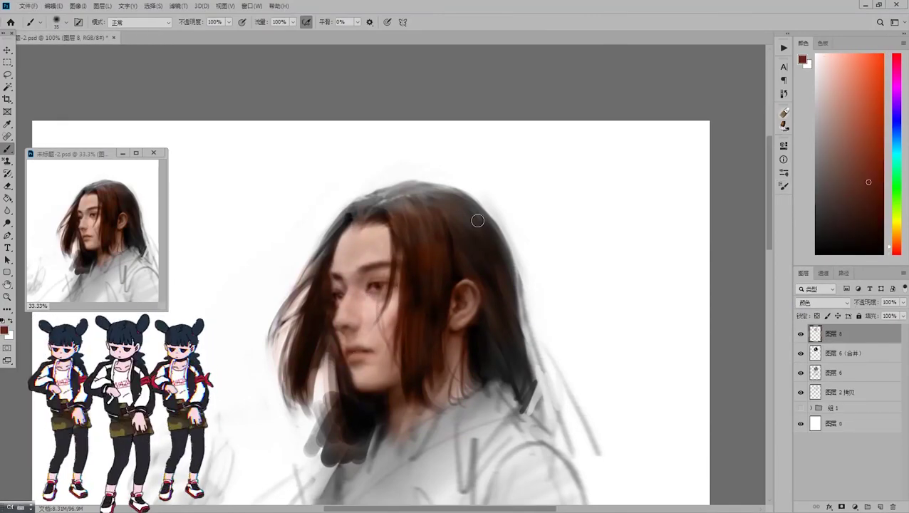
pyautogui.press('x')
pyautogui.keyDown('alt'); pyautogui.click(435, 213); pyautogui.keyUp('alt')
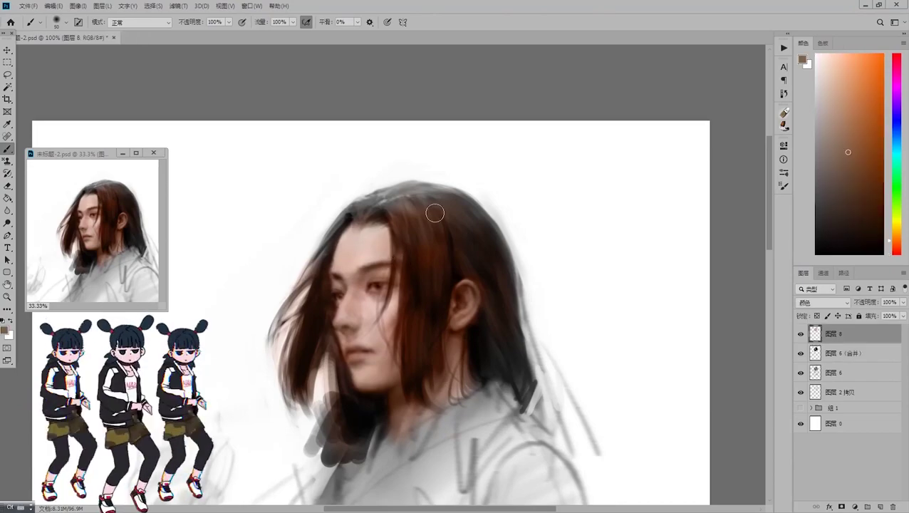
pyautogui.press('[')
pyautogui.press('[')
pyautogui.keyDown('alt'); pyautogui.click(385, 286); pyautogui.keyUp('alt')
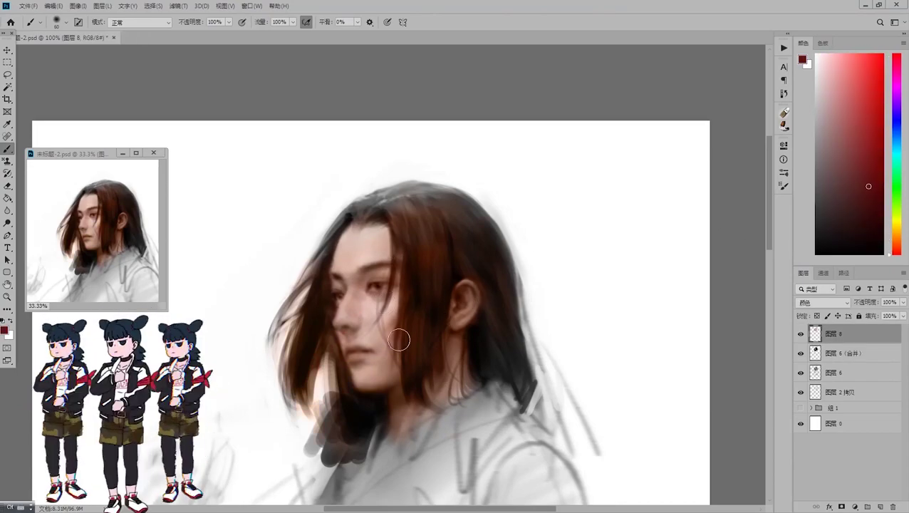
# Recolour the hair dark violet on the Color layer with a 60 px soft brush.
pyautogui.press('[')
pyautogui.press('[')
pyautogui.keyDown('alt'); pyautogui.click(418, 295); pyautogui.keyUp('alt')
pyautogui.keyDown('alt'); pyautogui.click(455, 266); pyautogui.keyUp('alt')
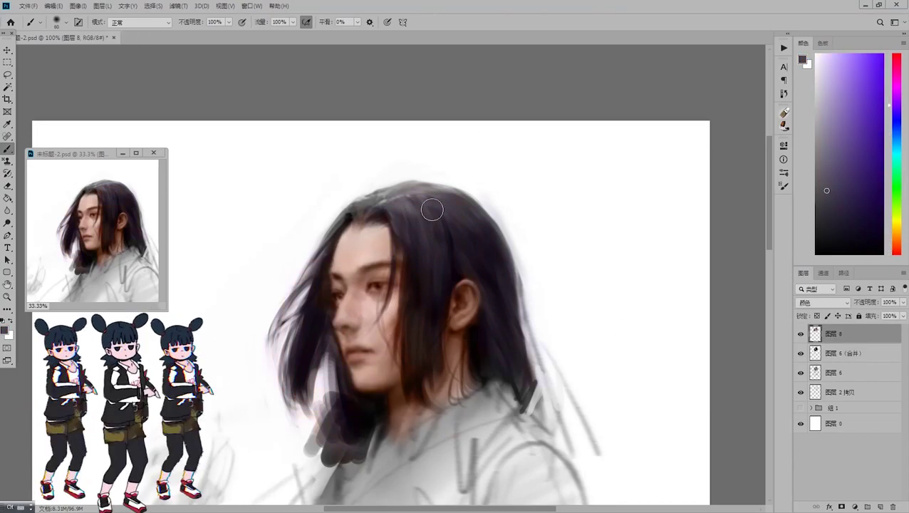
# Sample a dark red from the neck area and tint the small facial details with a 9 px brush.
pyautogui.keyDown('alt'); pyautogui.click(416, 373); pyautogui.keyUp('alt')
pyautogui.press('[')
pyautogui.press('[')
pyautogui.press('[')
pyautogui.press('[')
pyautogui.press('[')
pyautogui.press('[')
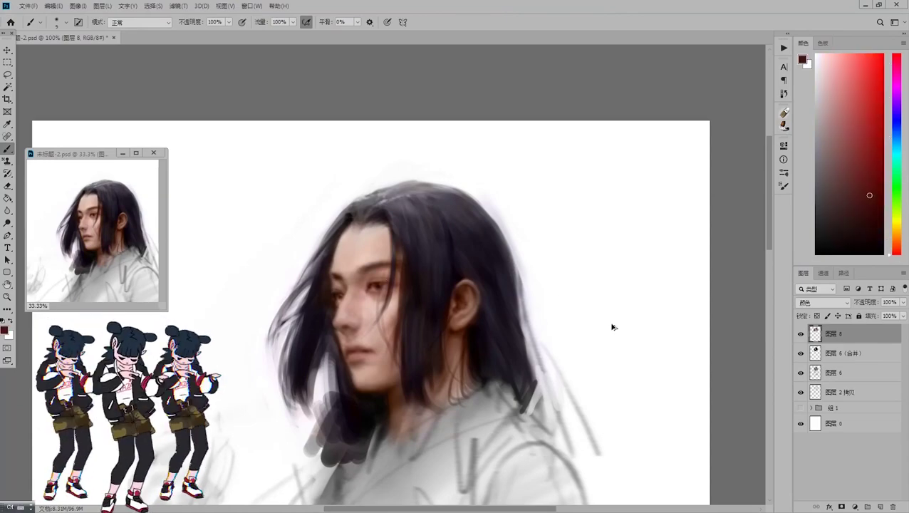
# Sample face and ear colours to even the skin tint, and glaze the hair near the neck with an enlarged 40 px brush.
pyautogui.keyDown('alt'); pyautogui.click(381, 327); pyautogui.keyUp('alt')
pyautogui.keyDown('alt'); pyautogui.click(471, 291); pyautogui.keyUp('alt')
pyautogui.press(']')
pyautogui.press(']')
pyautogui.press(']')
pyautogui.press(']')
pyautogui.press(']')
pyautogui.press(']')
pyautogui.press(']')
pyautogui.press(']')
pyautogui.press(']')
pyautogui.press(']')
pyautogui.keyDown('alt'); pyautogui.click(452, 359); pyautogui.keyUp('alt')
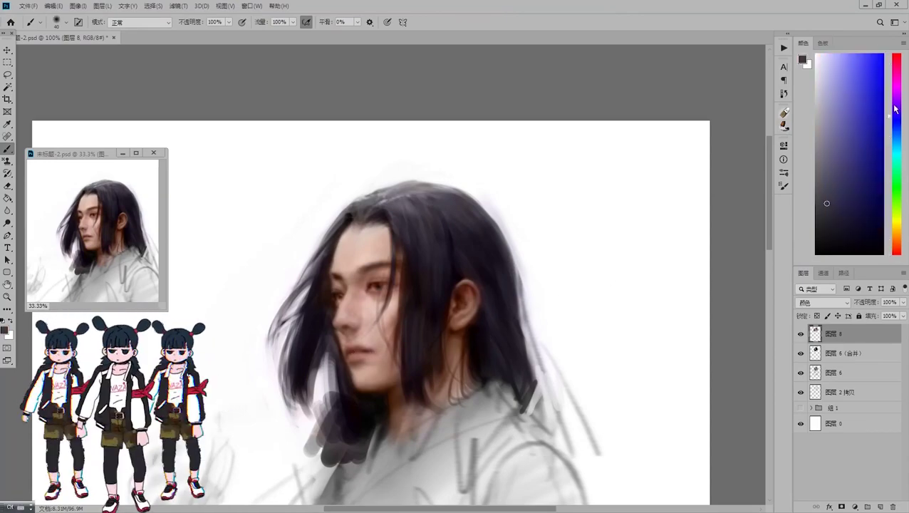
# Glaze the hair in blue tones with a large soft brush of up to 100 px.
pyautogui.keyDown('alt'); pyautogui.click(498, 225); pyautogui.keyUp('alt')
pyautogui.keyDown('alt'); pyautogui.click(436, 254); pyautogui.keyUp('alt')
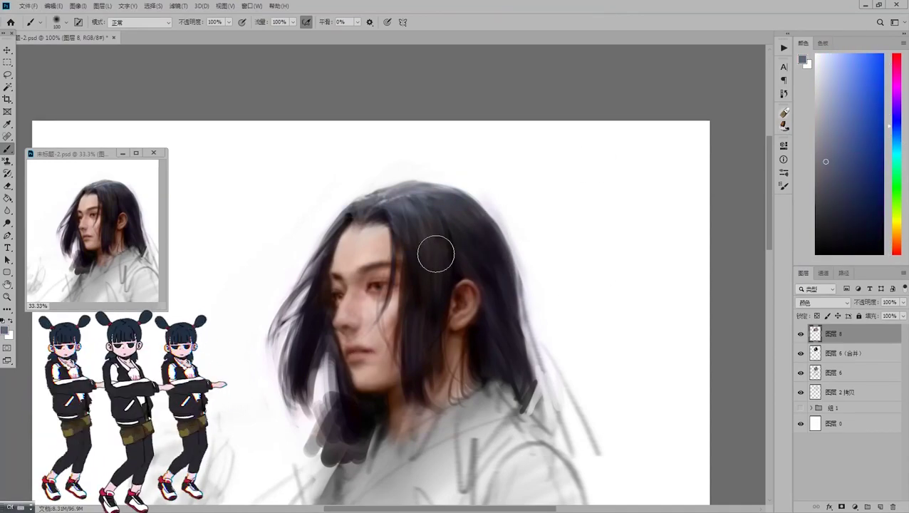
pyautogui.keyDown('alt'); pyautogui.click(365, 342); pyautogui.keyUp('alt')
pyautogui.keyDown('alt'); pyautogui.click(513, 294); pyautogui.keyUp('alt')
pyautogui.moveTo(469, 194); pyautogui.dragTo(433, 244)
pyautogui.keyDown('alt'); pyautogui.click(531, 272); pyautogui.keyUp('alt')
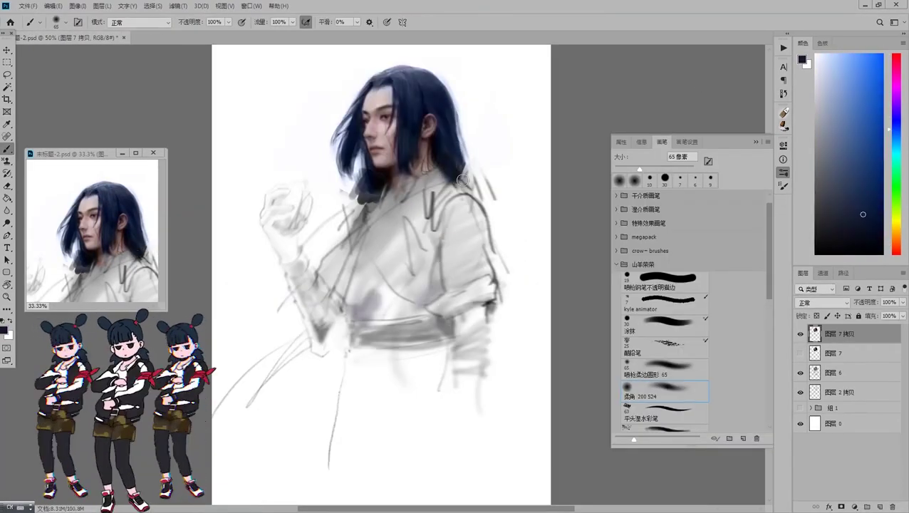
# Sample a pale lavender and block in the robe's torso and the skirt folds with the 65 px soft brush.
pyautogui.keyDown('alt'); pyautogui.click(412, 188); pyautogui.keyUp('alt')
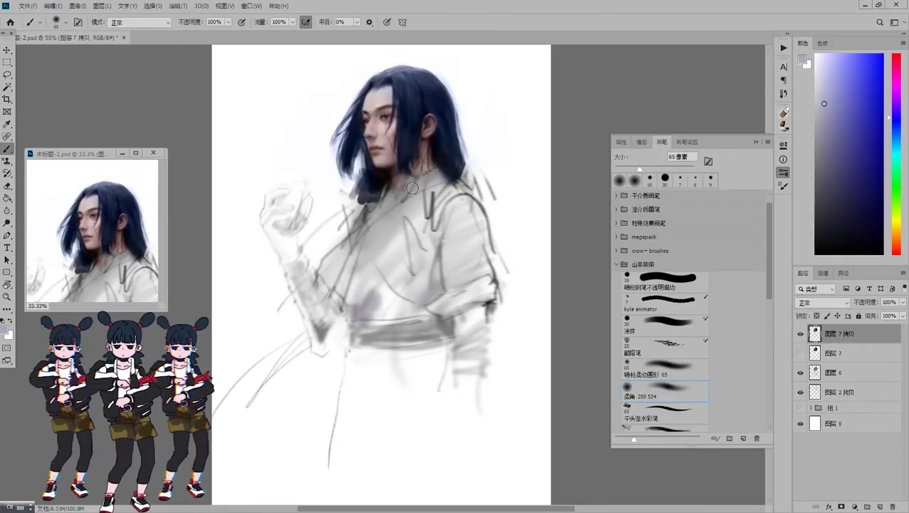
pyautogui.moveTo(412, 188)
pyautogui.mouseDown()
pyautogui.moveTo(399, 320)
pyautogui.moveTo(452, 329)
pyautogui.mouseUp()
pyautogui.moveTo(360, 371); pyautogui.dragTo(399, 477)
pyautogui.moveTo(385, 357); pyautogui.dragTo(446, 477)
# Pick a light blue and colour both sleeves with a 60 px soft brush.
pyautogui.click(838, 66)
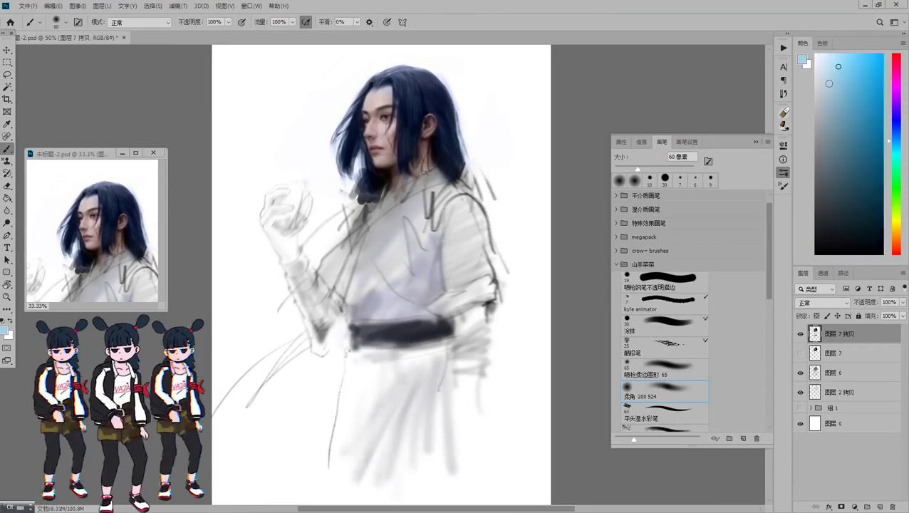
pyautogui.moveTo(463, 200); pyautogui.dragTo(502, 274)
pyautogui.moveTo(339, 260); pyautogui.dragTo(349, 288)
# Sample dark navy, paint the hair ends below the chin and add the sash tail trailing from the waist at 30 px.
pyautogui.keyDown('alt'); pyautogui.click(365, 213); pyautogui.keyUp('alt')
pyautogui.moveTo(356, 221); pyautogui.dragTo(388, 178)
pyautogui.press('[')
pyautogui.press('[')
pyautogui.press('[')
pyautogui.keyDown('alt'); pyautogui.click(378, 213); pyautogui.keyUp('alt')
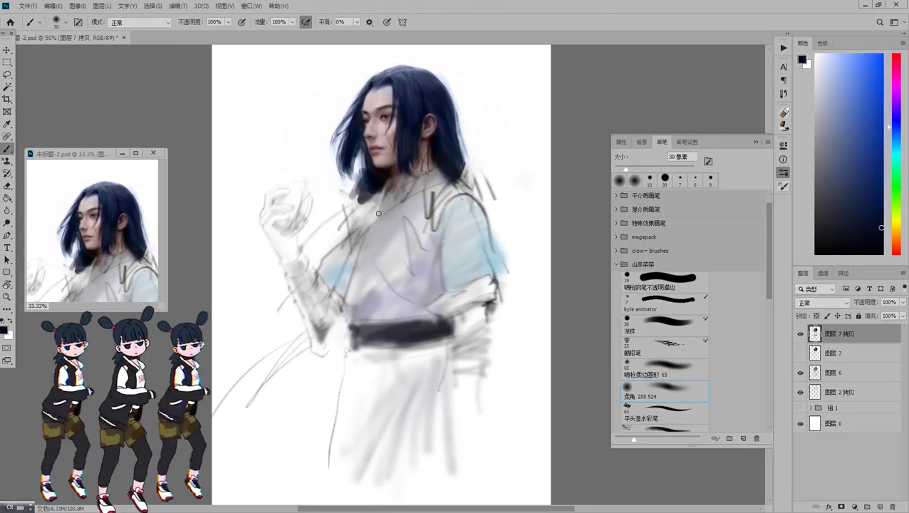
pyautogui.moveTo(314, 308); pyautogui.dragTo(235, 427)
# Add a new layer in Luminosity blend mode and paint dark hair strands beside the ear with a 15 px brush.
pyautogui.hotkey('ctrl', 'shift', 'alt', 'n')
pyautogui.hotkey('shift', 'alt', 'y')
pyautogui.press('[')
pyautogui.press('[')
pyautogui.moveTo(398, 107); pyautogui.dragTo(445, 148)
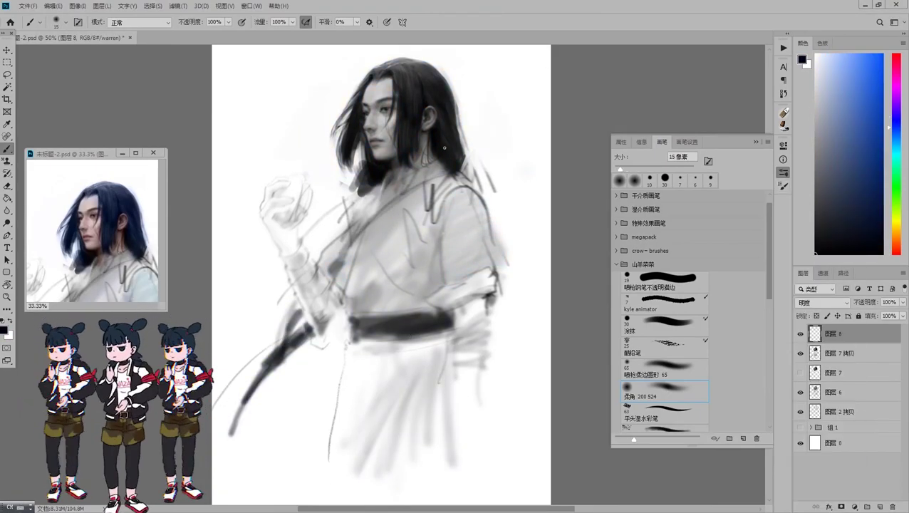
# Define the shoulder seam, collar and robe edge, and shade the folds of the chest in a sampled tone.
pyautogui.moveTo(427, 179); pyautogui.dragTo(463, 256)
pyautogui.press(']')
pyautogui.moveTo(360, 182); pyautogui.dragTo(377, 205)
pyautogui.moveTo(345, 269)
pyautogui.mouseDown()
pyautogui.moveTo(367, 313)
pyautogui.moveTo(439, 270)
pyautogui.moveTo(342, 317)
pyautogui.mouseUp()
pyautogui.keyDown('alt'); pyautogui.click(370, 285); pyautogui.keyUp('alt')
pyautogui.moveTo(356, 314); pyautogui.dragTo(385, 239)
# Shade the upper sleeve from shoulder to elbow in sampled dark grey with a 50 px soft brush.
pyautogui.keyDown('alt'); pyautogui.click(455, 206); pyautogui.keyUp('alt')
pyautogui.moveTo(431, 192); pyautogui.dragTo(492, 292)
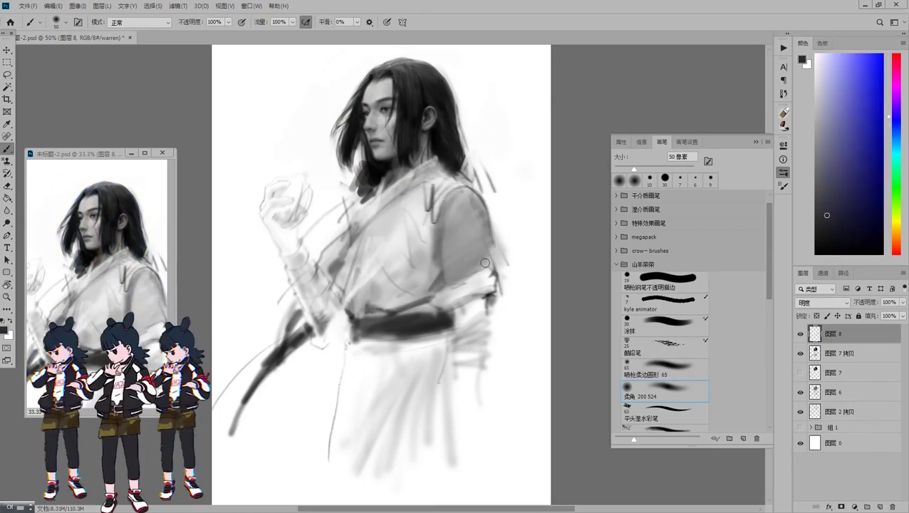
pyautogui.moveTo(455, 246); pyautogui.dragTo(498, 285)
pyautogui.moveTo(436, 213); pyautogui.dragTo(456, 274)
pyautogui.keyDown('alt'); pyautogui.click(460, 242); pyautogui.keyUp('alt')
# Deepen the sleeve folds with an enlarged brush and refine the rolled cuff in a sampled tone at 45 px.
pyautogui.press(']')
pyautogui.press(']')
pyautogui.press(']')
pyautogui.press(']')
pyautogui.press(']')
pyautogui.keyDown('alt'); pyautogui.click(487, 290); pyautogui.keyUp('alt')
pyautogui.press('[')
pyautogui.press('[')
pyautogui.press('[')
pyautogui.press('[')
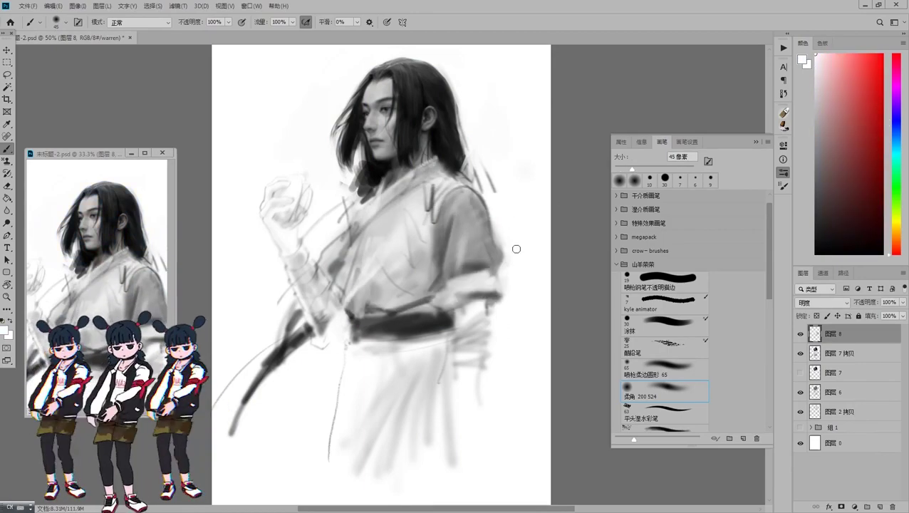
# Sample robe and hair tones and refine the collar, hair ends and forearm shadow with a 25 px brush.
pyautogui.keyDown('alt'); pyautogui.click(370, 213); pyautogui.keyUp('alt')
pyautogui.keyDown('alt'); pyautogui.click(460, 174); pyautogui.keyUp('alt')
pyautogui.keyDown('alt'); pyautogui.click(440, 160); pyautogui.keyUp('alt')
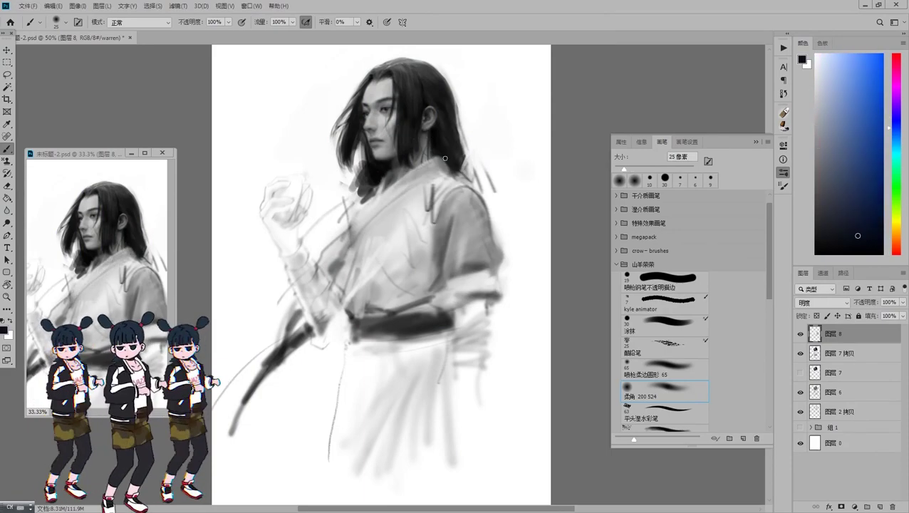
pyautogui.keyDown('alt'); pyautogui.click(359, 188); pyautogui.keyUp('alt')
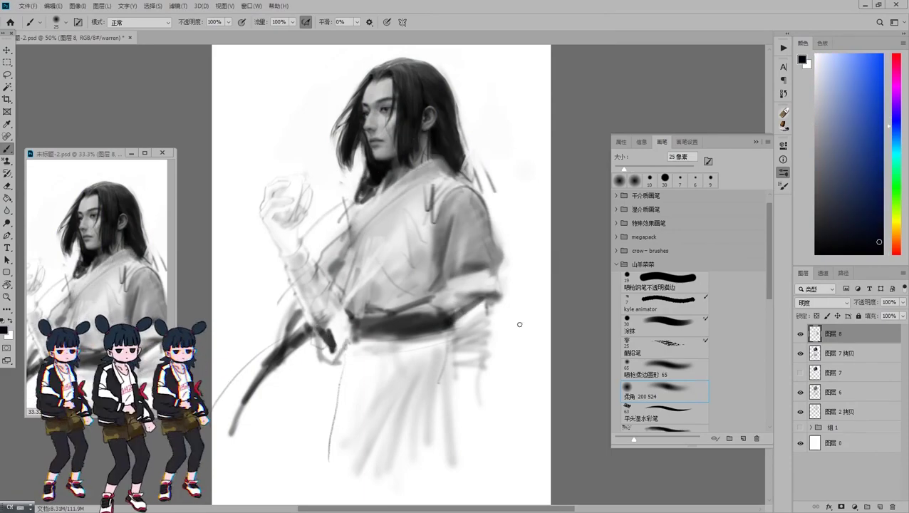
# Stamp all visible layers into a new merged layer and adjust the raised hand and forearm with Free Transform.
pyautogui.hotkey('ctrl', '-')
pyautogui.hotkey('ctrl', 'alt', 'shift', 'e')
pyautogui.moveTo(295, 207); pyautogui.dragTo(335, 242)
pyautogui.hotkey('ctrl', 't')
pyautogui.moveTo(340, 303); pyautogui.dragTo(334, 292)
pyautogui.press('Return')
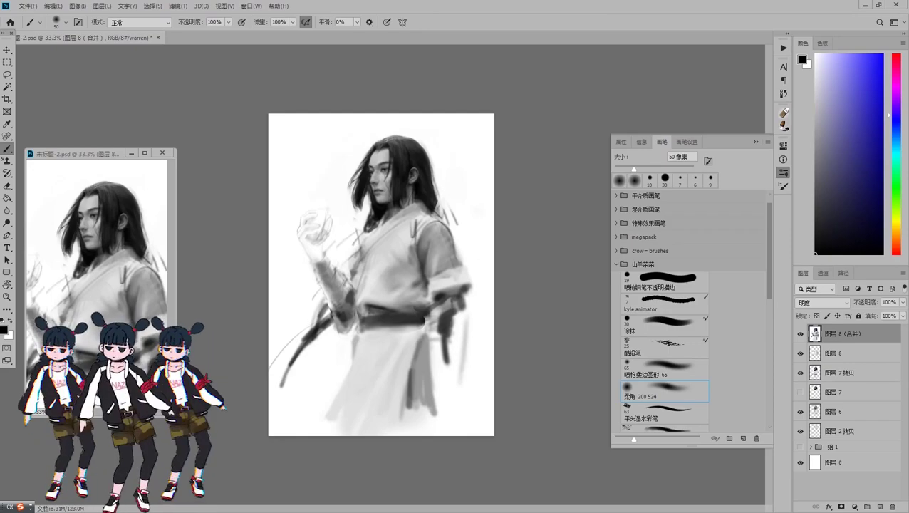
# Sample a tone beside the hair for retouching and set the merged layer's blend mode to Normal.
pyautogui.hotkey('ctrl', '+')
pyautogui.press(']')
pyautogui.keyDown('alt'); pyautogui.click(463, 167); pyautogui.keyUp('alt')
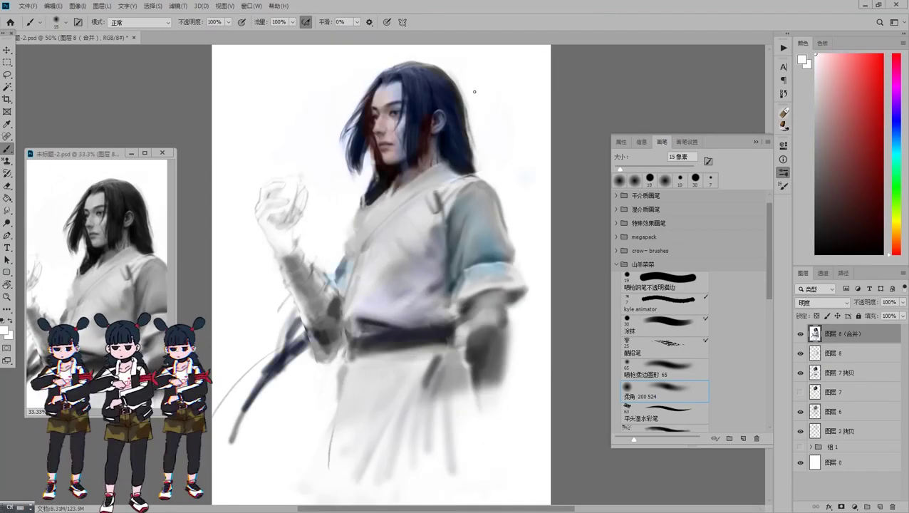
pyautogui.click(821, 302)
pyautogui.click(819, 254)
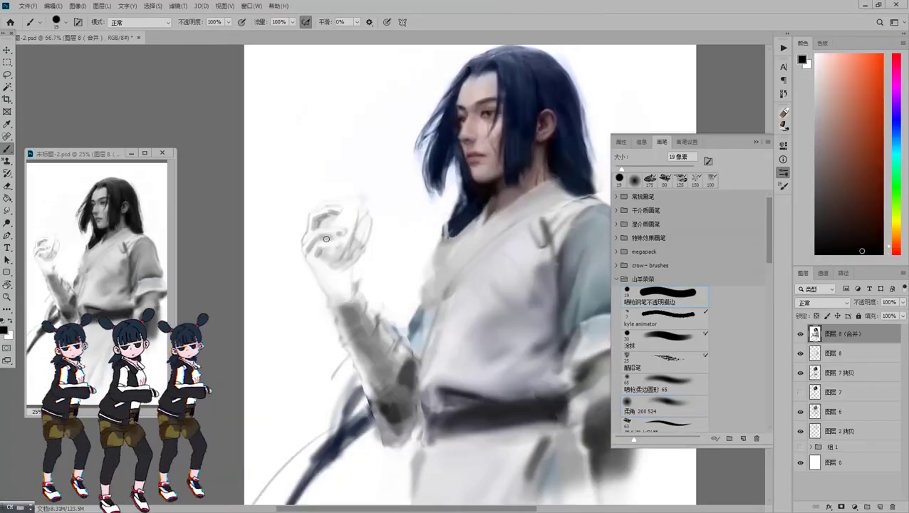
# Tint the raised hand and the object it holds in orange-brown tones with a soft 30 px brush.
pyautogui.moveTo(326, 240)
pyautogui.mouseDown()
pyautogui.moveTo(314, 216)
pyautogui.moveTo(338, 277)
pyautogui.moveTo(315, 233)
pyautogui.moveTo(330, 221)
pyautogui.moveTo(369, 235)
pyautogui.mouseUp()
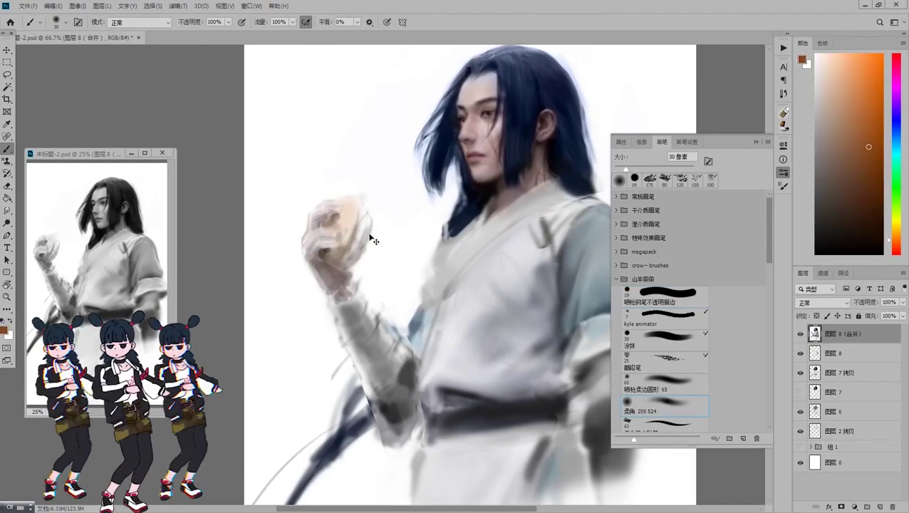
pyautogui.moveTo(341, 207)
pyautogui.mouseDown()
pyautogui.moveTo(356, 228)
pyautogui.moveTo(365, 214)
pyautogui.moveTo(399, 214)
pyautogui.mouseUp()
pyautogui.hotkey('shift', 'b')
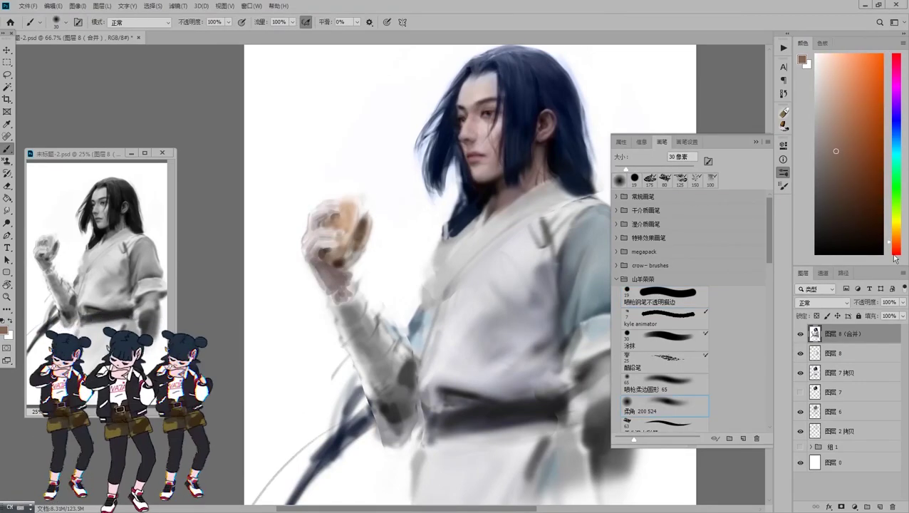
pyautogui.moveTo(346, 239)
pyautogui.mouseDown()
pyautogui.moveTo(360, 225)
pyautogui.moveTo(356, 213)
pyautogui.mouseUp()
# Add a new layer above the merged one and set its blend mode to Luminosity.
pyautogui.hotkey('ctrl', '1')
pyautogui.press('d')
pyautogui.hotkey('ctrl', 'shift', 'alt', 'n')
pyautogui.hotkey('alt', 'BackSpace')
pyautogui.hotkey('shift', 'alt', 'y')
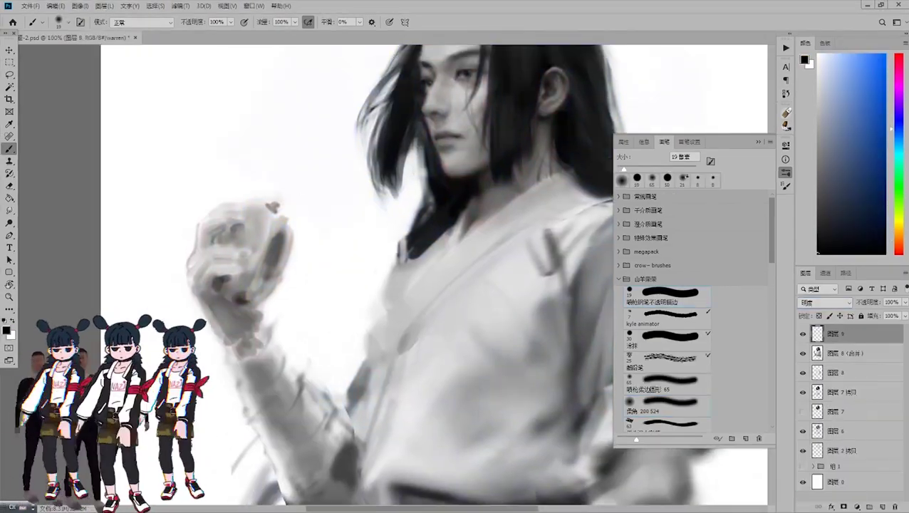
# Darken the raised wrist, forearm shadow and belt on the Luminosity layer with a 20 px brush.
pyautogui.hotkey('ctrl', '-')
pyautogui.keyDown('alt'); pyautogui.click(520, 169); pyautogui.keyUp('alt')
pyautogui.moveTo(258, 277); pyautogui.dragTo(285, 259)
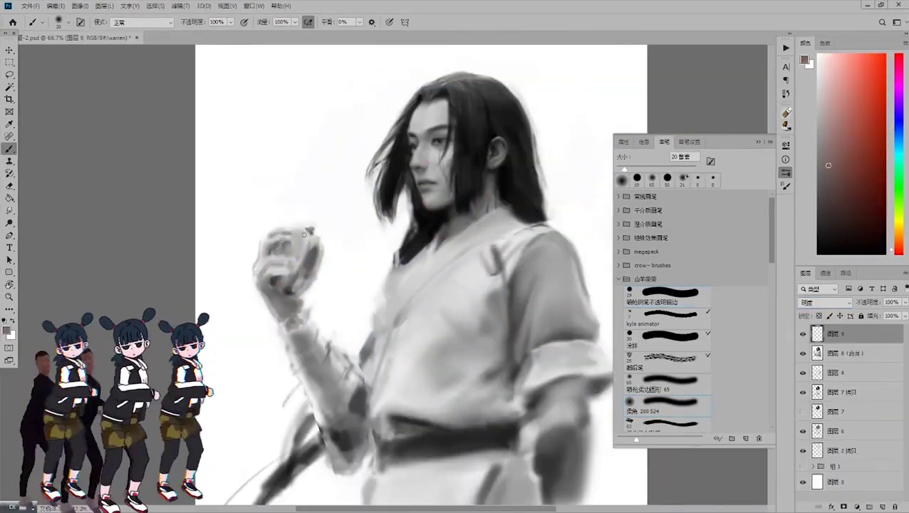
pyautogui.moveTo(273, 314)
pyautogui.mouseDown()
pyautogui.moveTo(298, 332)
pyautogui.moveTo(316, 328)
pyautogui.mouseUp()
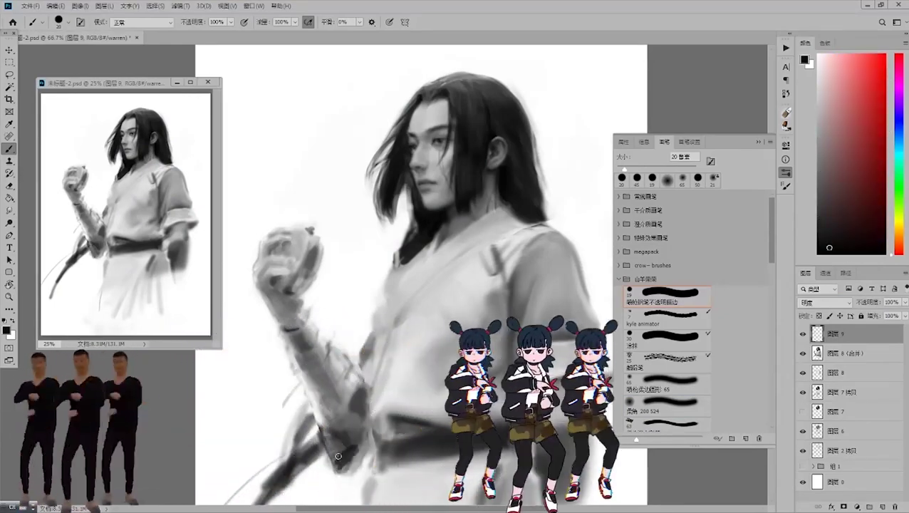
pyautogui.keyDown('alt'); pyautogui.click(414, 269); pyautogui.keyUp('alt')
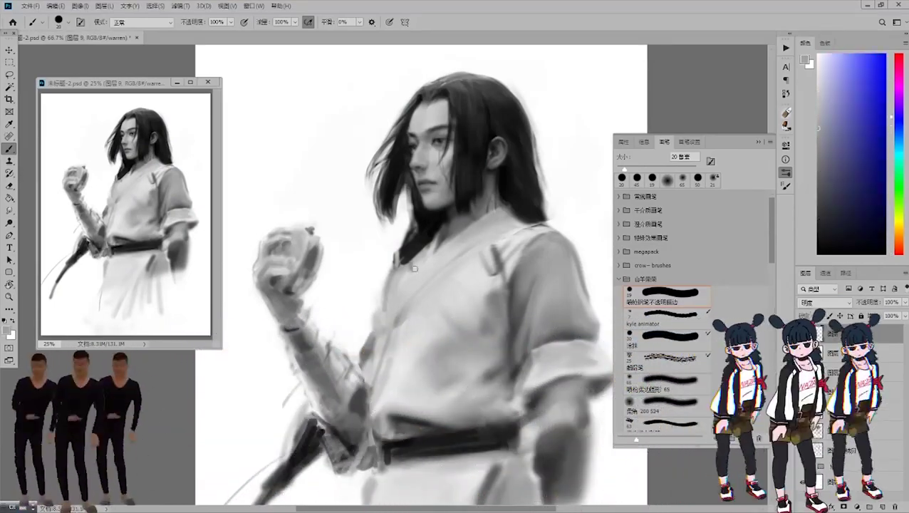
# Paint the bracer's segmented bands and the hand's outer edge in sampled tones, reducing the brush to 9 px.
pyautogui.keyDown('alt'); pyautogui.click(264, 284); pyautogui.keyUp('alt')
pyautogui.moveTo(263, 288); pyautogui.dragTo(282, 313)
pyautogui.keyDown('alt'); pyautogui.click(344, 379); pyautogui.keyUp('alt')
pyautogui.moveTo(341, 335)
pyautogui.mouseDown()
pyautogui.moveTo(352, 399)
pyautogui.moveTo(342, 414)
pyautogui.mouseUp()
pyautogui.press('[')
pyautogui.press('[')
pyautogui.press('[')
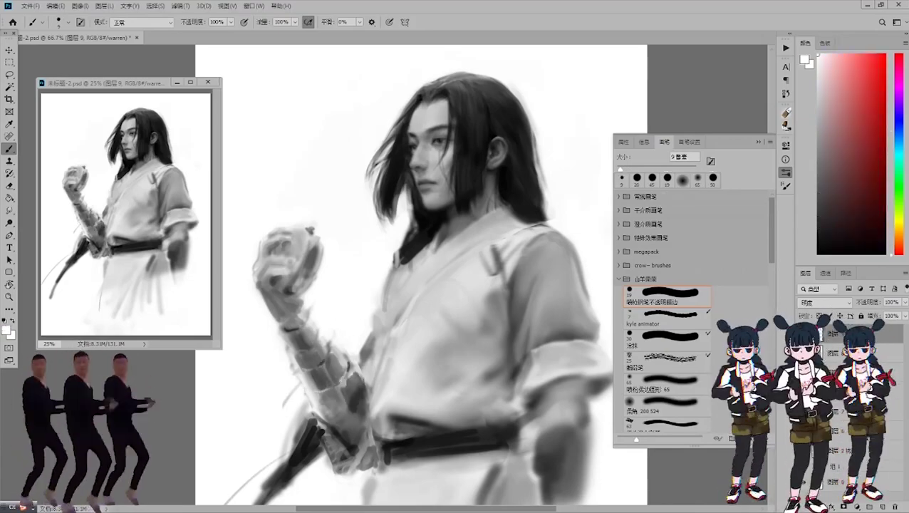
# Paste the note "有人要听爱河跟我说噢 我就有正当理由放了" as red text in a separate small document.
pyautogui.press('t')
pyautogui.click(306, 121)
pyautogui.hotkey('ctrl', 'v')
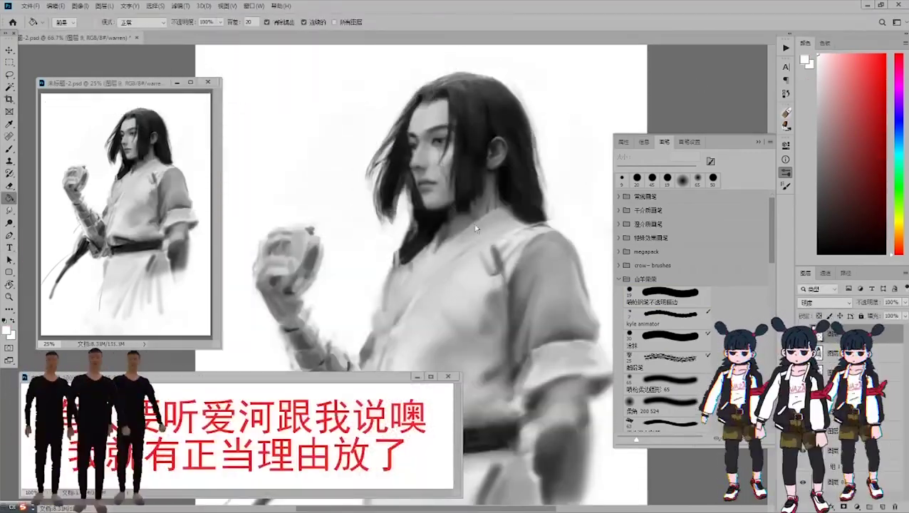
pyautogui.moveTo(475, 228); pyautogui.dragTo(507, 124)
pyautogui.press('b')
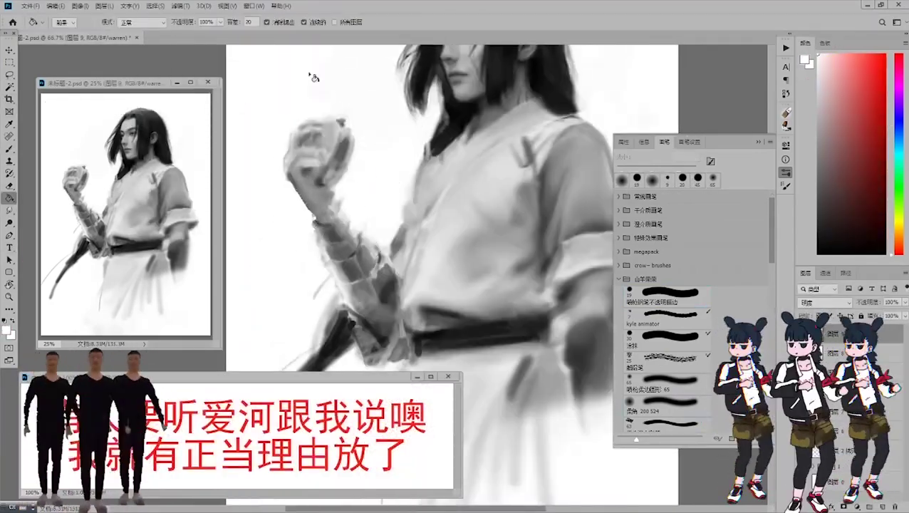
# Shade the gaps between the raised fingers and the held object with darker tones at 9 px and 35 px.
pyautogui.keyDown('alt'); pyautogui.click(297, 194); pyautogui.keyUp('alt')
pyautogui.hotkey('ctrl', '=')
pyautogui.press('[')
pyautogui.click(836, 202)
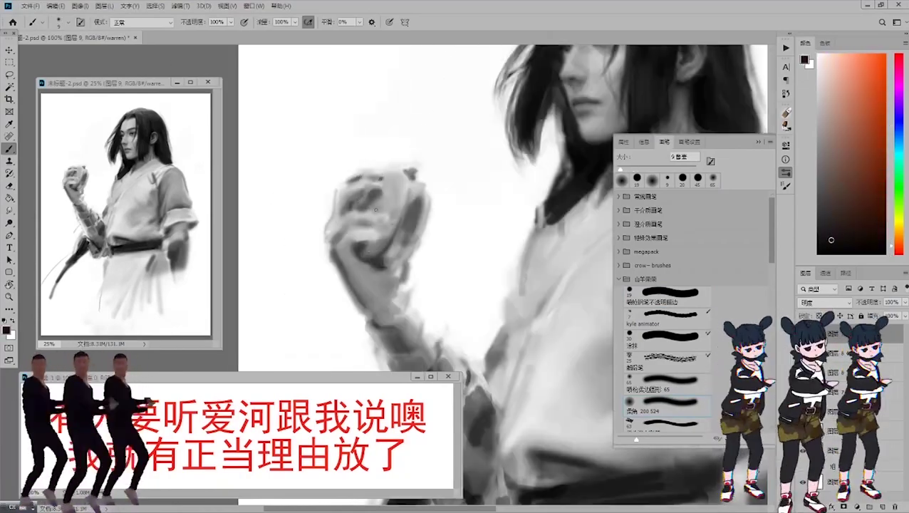
pyautogui.click(849, 213)
pyautogui.moveTo(398, 192); pyautogui.dragTo(395, 235)
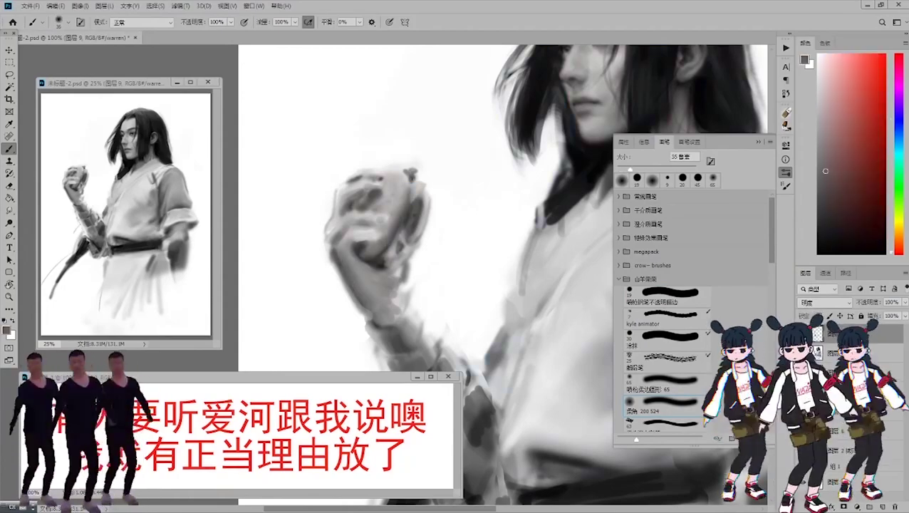
# Clean the outer contour of the raised hand and wrist and smooth the fingers in sampled tones.
pyautogui.keyDown('alt'); pyautogui.click(376, 260); pyautogui.keyUp('alt')
pyautogui.moveTo(334, 257); pyautogui.dragTo(356, 321)
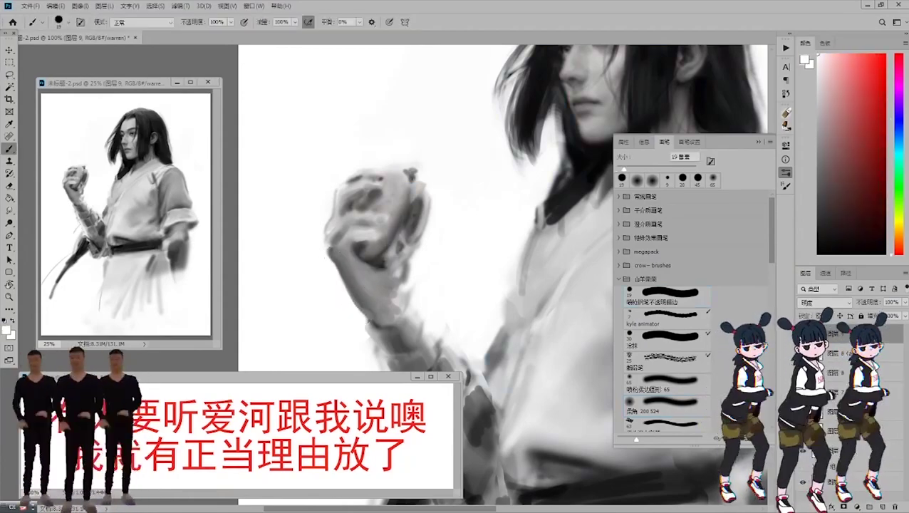
pyautogui.keyDown('alt'); pyautogui.click(357, 235); pyautogui.keyUp('alt')
pyautogui.press(']')
pyautogui.press(']')
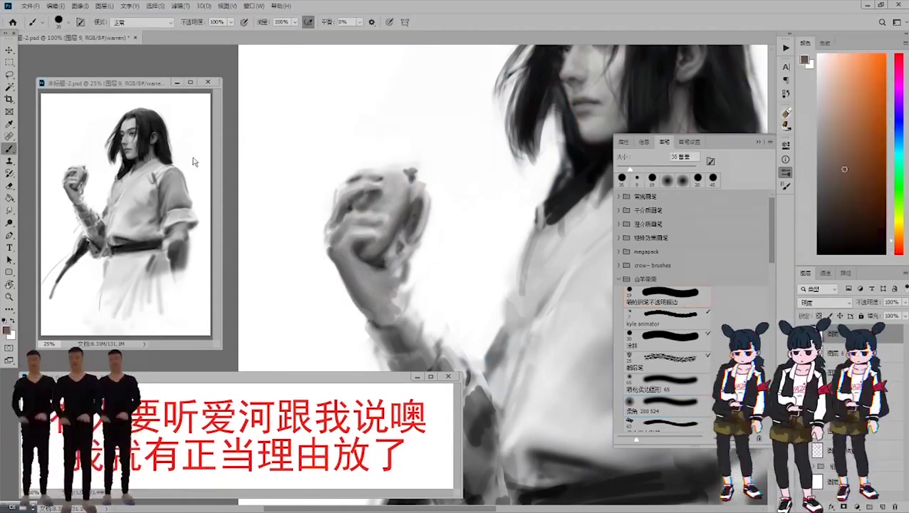
# Define the dark creases between the raised fingers in sampled shadow tones with a 5 px brush.
pyautogui.keyDown('alt'); pyautogui.click(358, 244); pyautogui.keyUp('alt')
pyautogui.press('[')
pyautogui.press('[')
pyautogui.press('[')
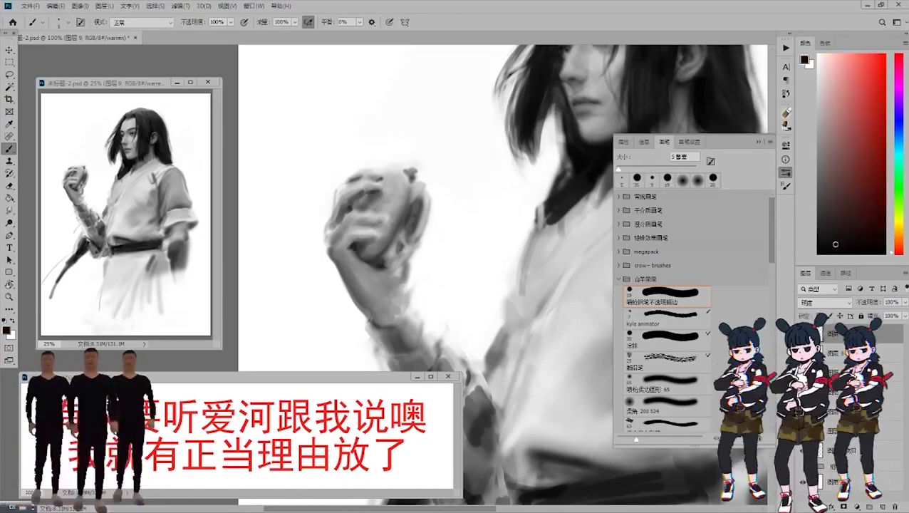
pyautogui.press(']')
pyautogui.press(']')
pyautogui.press(']')
pyautogui.keyDown('alt'); pyautogui.click(356, 258); pyautogui.keyUp('alt')
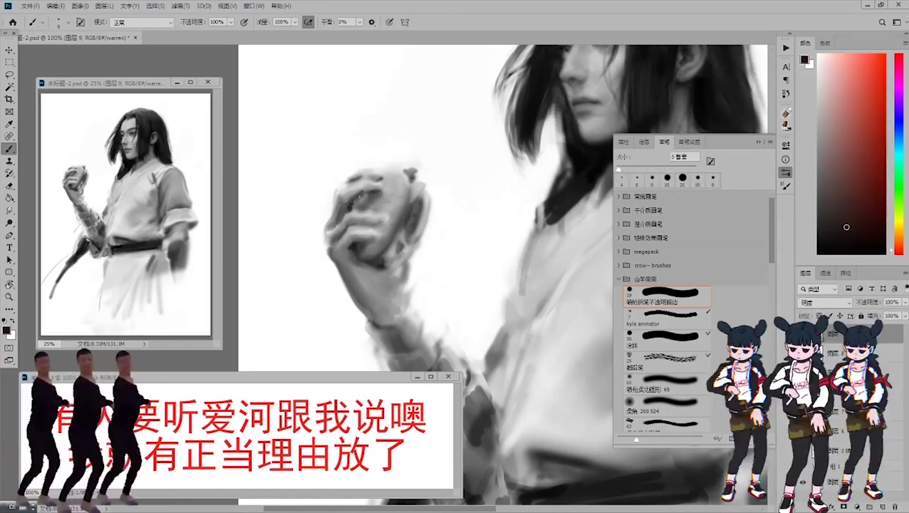
# Brighten the upper fingers of the raised hand in a sampled light tone with a 6 px brush.
pyautogui.press(']')
pyautogui.press(']')
pyautogui.press(']')
pyautogui.press(']')
pyautogui.keyDown('alt'); pyautogui.click(364, 179); pyautogui.keyUp('alt')
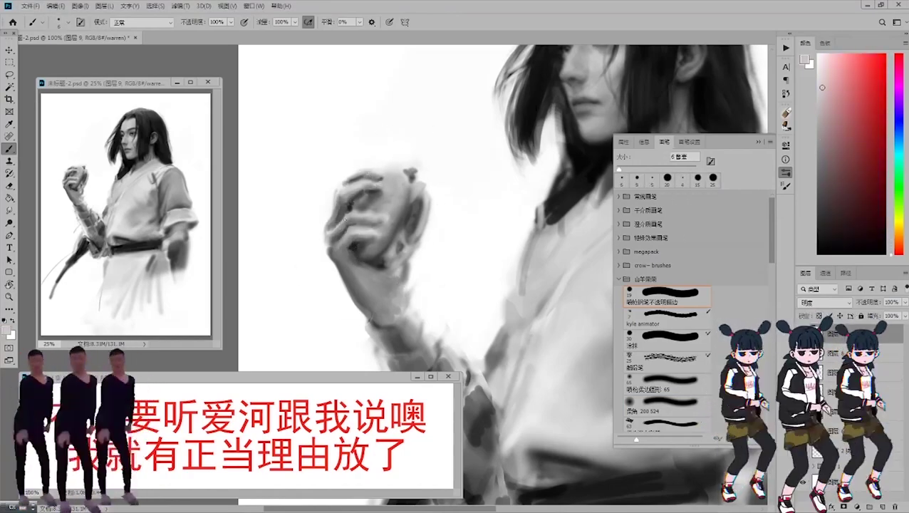
# Refine the middle finger highlights and the lower hand edge in sampled tones at 10 px and 15 px.
pyautogui.keyDown('alt'); pyautogui.click(378, 220); pyautogui.keyUp('alt')
pyautogui.press(']')
pyautogui.press(']')
pyautogui.press(']')
pyautogui.press(']')
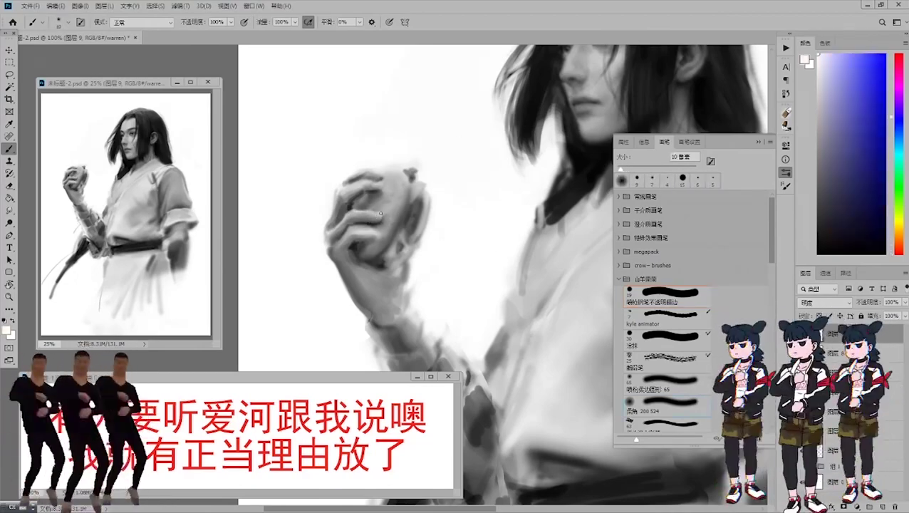
pyautogui.press(']')
pyautogui.keyDown('alt'); pyautogui.click(334, 251); pyautogui.keyUp('alt')
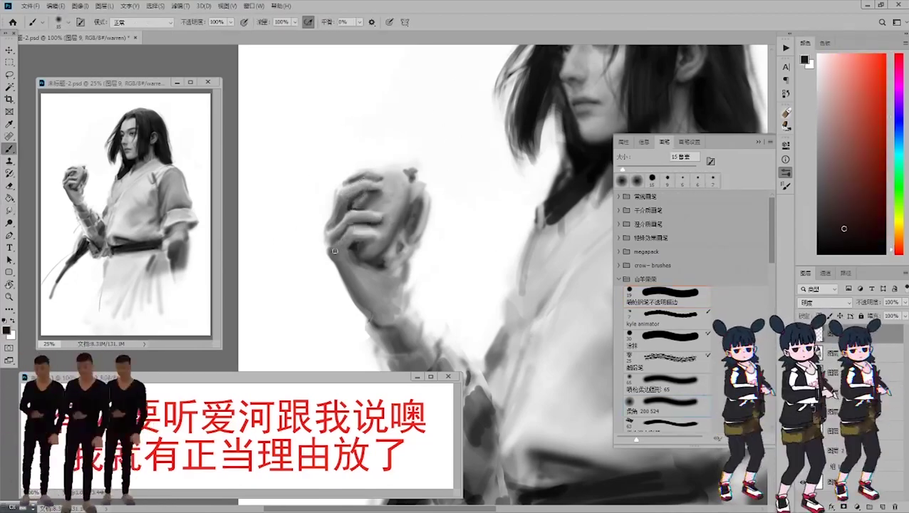
# Set the layer's blend mode to Color and tint the held burger orange and yellow and the hand reddish.
pyautogui.press('x')
pyautogui.press(']')
pyautogui.press(']')
pyautogui.press(']')
pyautogui.press(']')
pyautogui.press(']')
pyautogui.press(']')
pyautogui.press(']')
pyautogui.press(']')
pyautogui.press(']')
pyautogui.press(']')
pyautogui.press(']')
pyautogui.press(']')
pyautogui.press(']')
pyautogui.press('r')
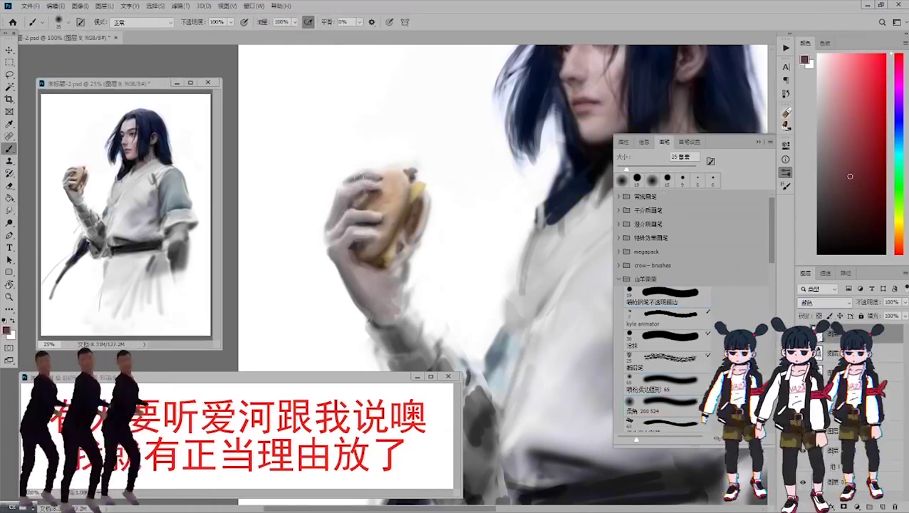
# Refine the burger bun in a sampled orange and paint pink finger highlights on the merged layer.
pyautogui.keyDown('alt'); pyautogui.click(389, 207); pyautogui.keyUp('alt')
pyautogui.press('[')
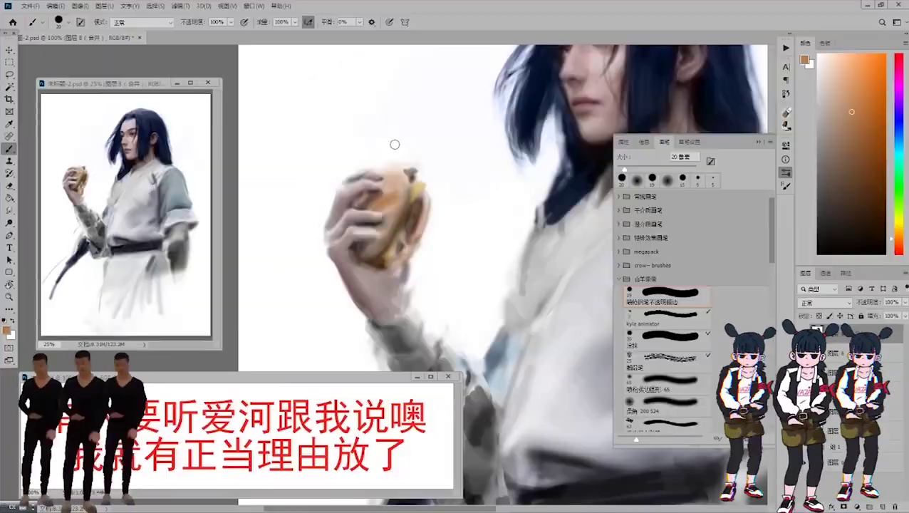
pyautogui.keyDown('alt'); pyautogui.click(341, 207); pyautogui.keyUp('alt')
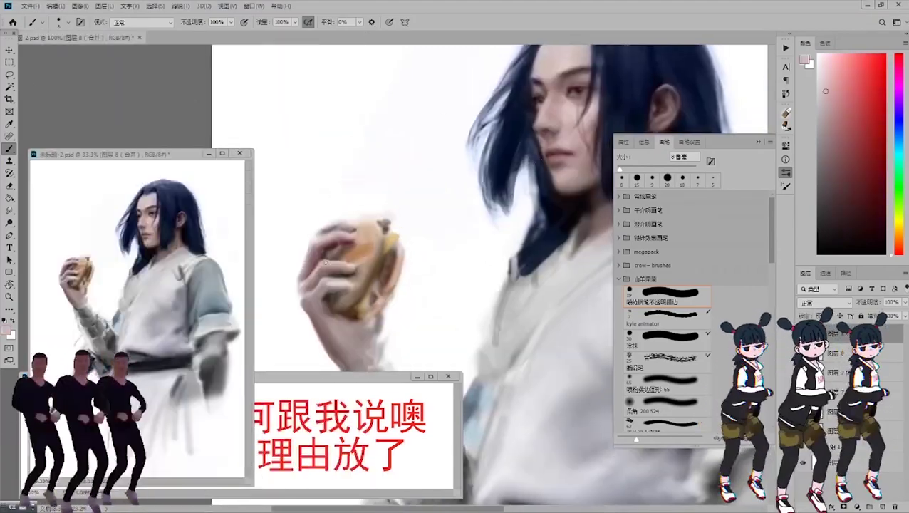
pyautogui.moveTo(349, 324); pyautogui.dragTo(327, 296)
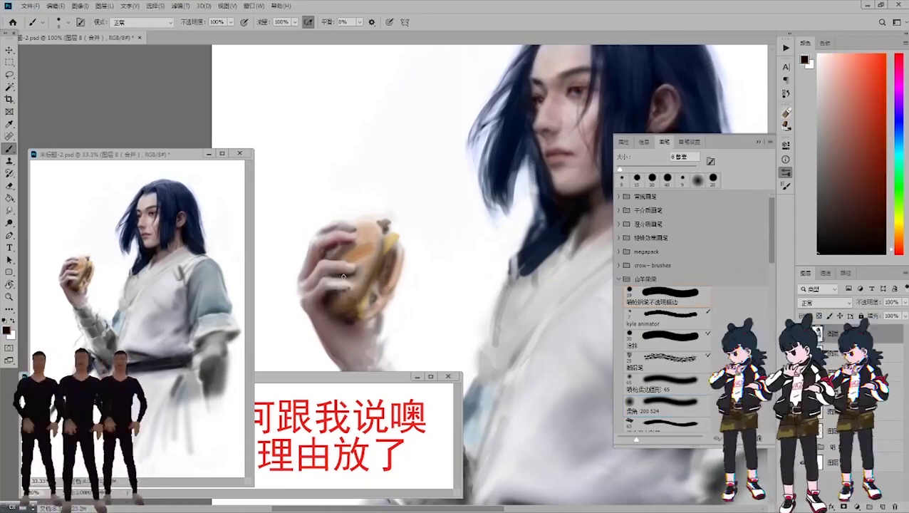
# Detail the burger's bun and fillings and sharpen the shading between the fingers in sampled colours.
pyautogui.moveTo(356, 230)
pyautogui.mouseDown()
pyautogui.moveTo(363, 262)
pyautogui.moveTo(351, 258)
pyautogui.mouseUp()
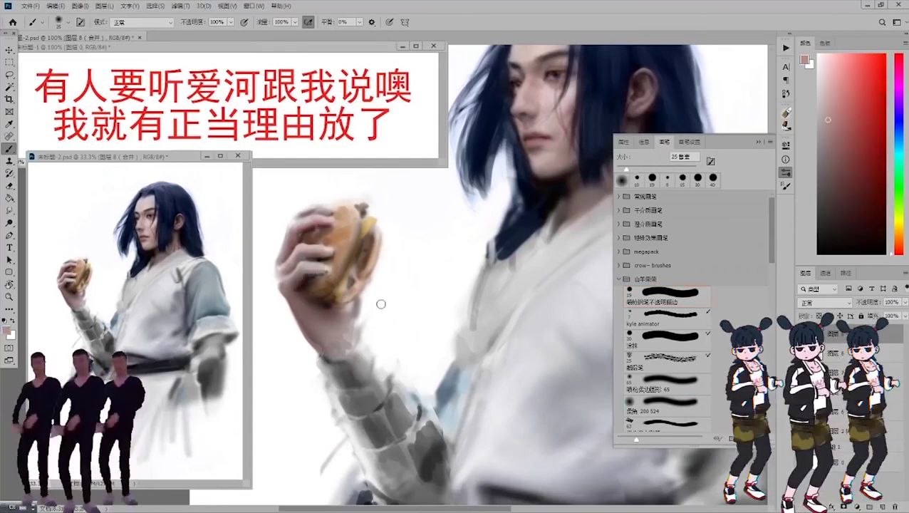
pyautogui.press('[')
pyautogui.press('[')
pyautogui.keyDown('alt'); pyautogui.click(329, 222); pyautogui.keyUp('alt')
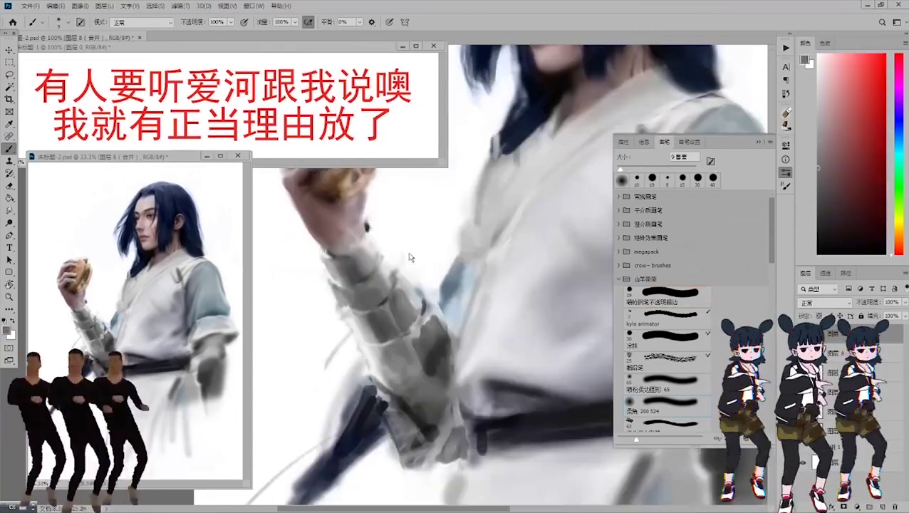
# Paint the raised forearm's segmented bracer in grey tones from wrist to elbow with an enlarged brush.
pyautogui.press(']')
pyautogui.press(']')
pyautogui.press(']')
pyautogui.press(']')
pyautogui.moveTo(370, 285); pyautogui.dragTo(409, 464)
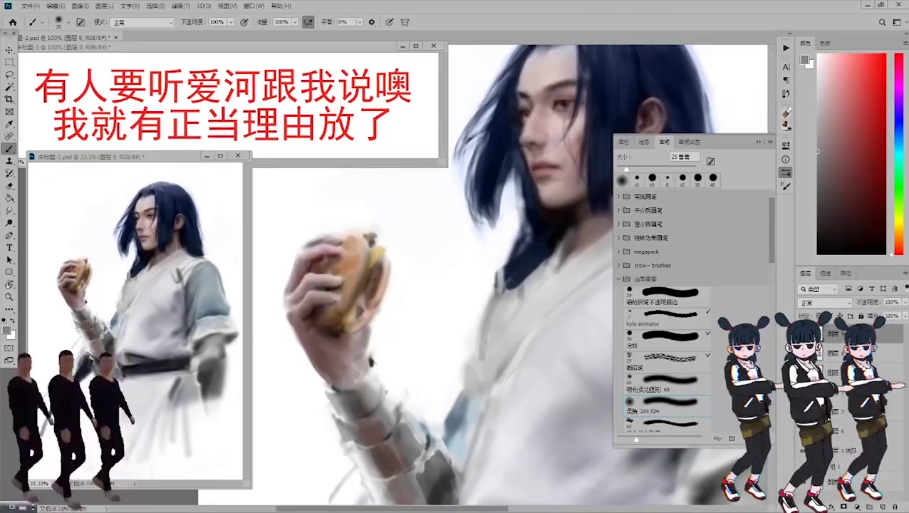
# Paint a black cat with yellow eyes between the hair and the burger, reaching towards the burger.
pyautogui.click(670, 292)
pyautogui.press('d')
pyautogui.moveTo(427, 214)
pyautogui.mouseDown()
pyautogui.moveTo(456, 335)
pyautogui.moveTo(363, 321)
pyautogui.moveTo(390, 253)
pyautogui.moveTo(402, 260)
pyautogui.moveTo(450, 209)
pyautogui.moveTo(374, 281)
pyautogui.moveTo(339, 343)
pyautogui.moveTo(422, 311)
pyautogui.mouseUp()
pyautogui.press('[')
pyautogui.press('[')
pyautogui.press('[')
pyautogui.press(']')
pyautogui.press(']')
pyautogui.press(']')
pyautogui.press(']')
pyautogui.moveTo(338, 306); pyautogui.dragTo(398, 263)
# Refine the shoulder seam and the blue sleeve's shading in sampled dark and light blue tones.
pyautogui.scroll(-3, 670, 320)
pyautogui.moveTo(499, 356); pyautogui.dragTo(371, 178)
pyautogui.keyDown('alt'); pyautogui.click(499, 285); pyautogui.keyUp('alt')
pyautogui.keyDown('alt'); pyautogui.click(436, 277); pyautogui.keyUp('alt')
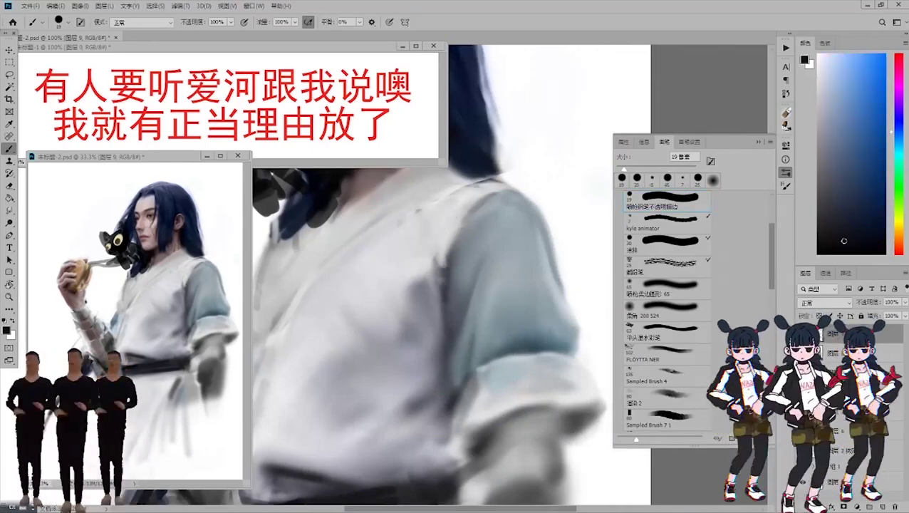
pyautogui.keyDown('alt'); pyautogui.click(489, 253); pyautogui.keyUp('alt')
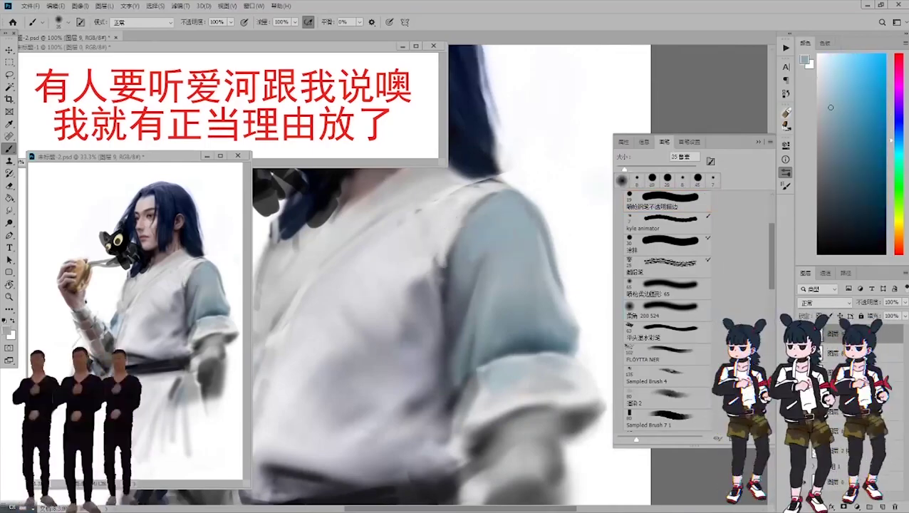
pyautogui.keyDown('alt'); pyautogui.click(450, 245); pyautogui.keyUp('alt')
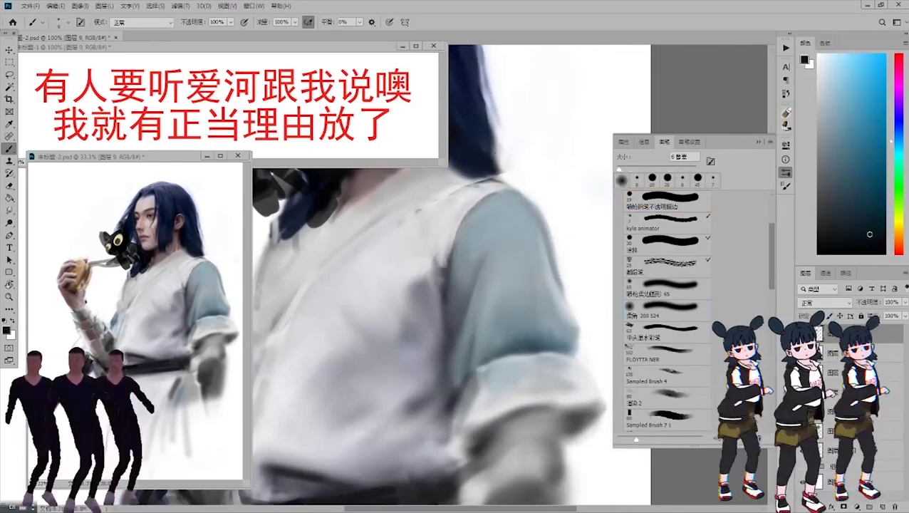
# Deepen the fold shadow along the robe's side and armhole and sample a tone from the chest.
pyautogui.moveTo(427, 399); pyautogui.dragTo(449, 306)
pyautogui.moveTo(459, 267); pyautogui.dragTo(456, 349)
pyautogui.keyDown('alt'); pyautogui.click(441, 314); pyautogui.keyUp('alt')
pyautogui.keyDown('alt'); pyautogui.click(359, 231); pyautogui.keyUp('alt')
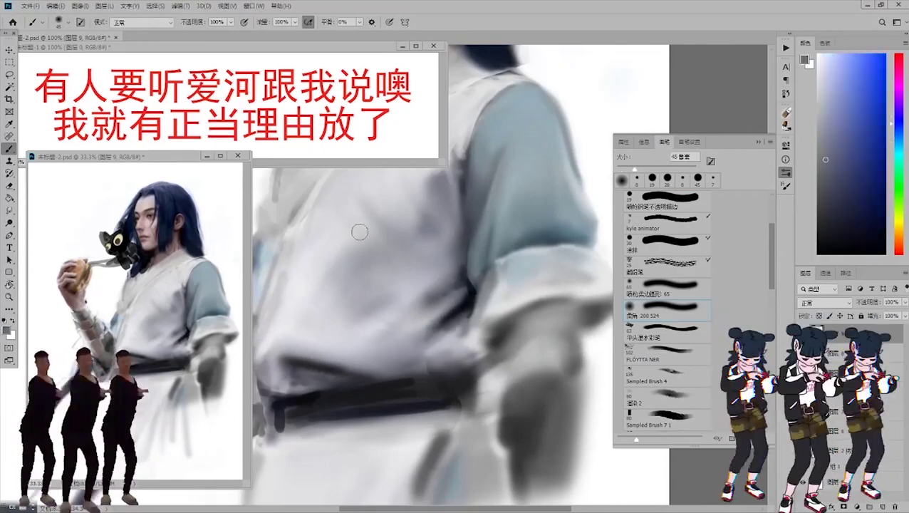
# Paint the dark shadow beneath the rolled cuff in a sampled tone with a 30 px brush.
pyautogui.keyDown('alt'); pyautogui.click(442, 285); pyautogui.keyUp('alt')
pyautogui.moveTo(467, 214)
pyautogui.mouseDown()
pyautogui.moveTo(485, 281)
pyautogui.moveTo(545, 303)
pyautogui.mouseUp()
pyautogui.press('[')
pyautogui.moveTo(499, 324); pyautogui.dragTo(577, 306)
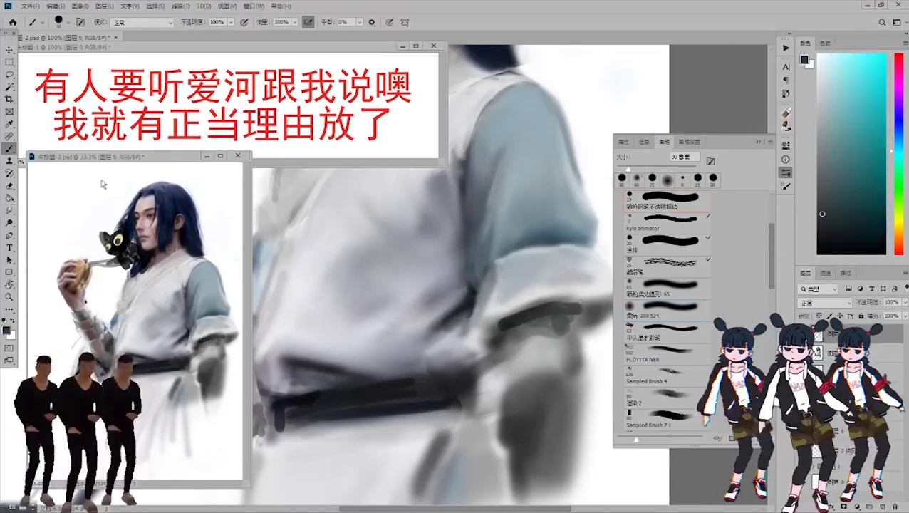
# Block in the bracer on the lowered forearm and crisp up the cuff's underside with a 15 px brush.
pyautogui.hotkey('ctrl', '-')
pyautogui.rightClick(413, 299)
pyautogui.doubleClick(486, 153)
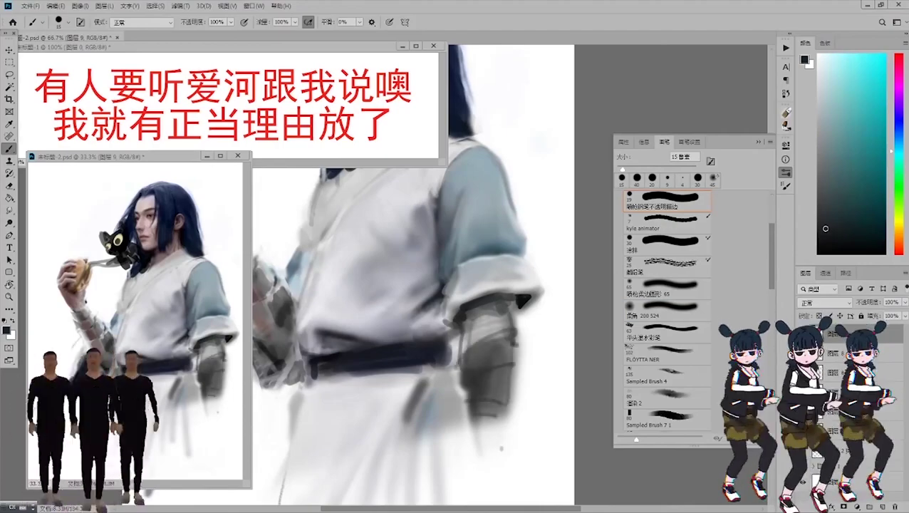
# Paint hanging fold lines below the belt and lighten the skirt in a sampled tone.
pyautogui.moveTo(426, 367); pyautogui.dragTo(398, 484)
pyautogui.press(']')
pyautogui.press(']')
pyautogui.keyDown('alt'); pyautogui.click(356, 356); pyautogui.keyUp('alt')
pyautogui.moveTo(320, 378)
pyautogui.mouseDown()
pyautogui.moveTo(406, 374)
pyautogui.moveTo(378, 367)
pyautogui.moveTo(273, 493)
pyautogui.mouseUp()
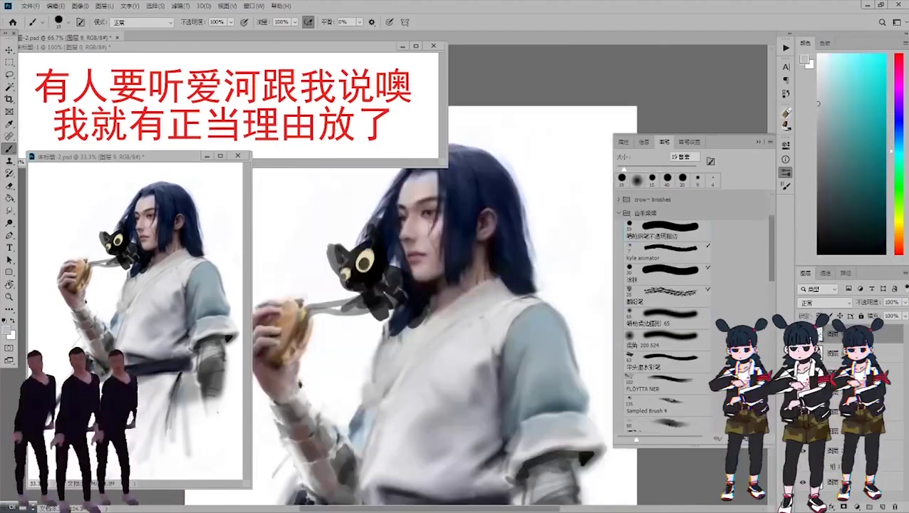
# Lighten the robe's collar and shoulder in sampled off-white and soften the chest with a soft 90 px brush.
pyautogui.keyDown('alt'); pyautogui.click(502, 284); pyautogui.keyUp('alt')
pyautogui.moveTo(508, 297); pyautogui.dragTo(488, 317)
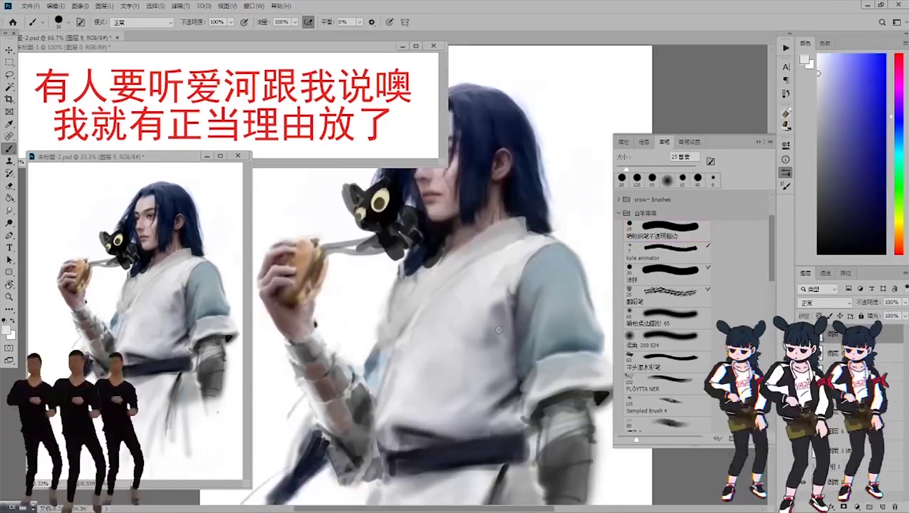
pyautogui.scroll(3, 499, 330)
pyautogui.keyDown('alt'); pyautogui.click(433, 291); pyautogui.keyUp('alt')
pyautogui.press(']')
pyautogui.press(']')
pyautogui.press(']')
pyautogui.press(']')
pyautogui.press(']')
pyautogui.press(']')
pyautogui.press(']')
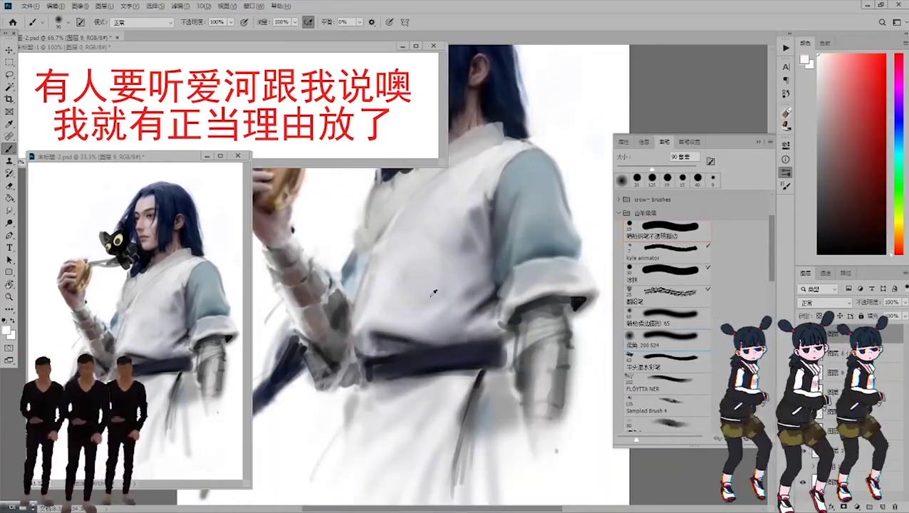
# Shade the top of the bracer beneath the rolled cuff in sampled dark tones and warp the shadow to follow the cuff.
pyautogui.keyDown('alt'); pyautogui.click(539, 332); pyautogui.keyUp('alt')
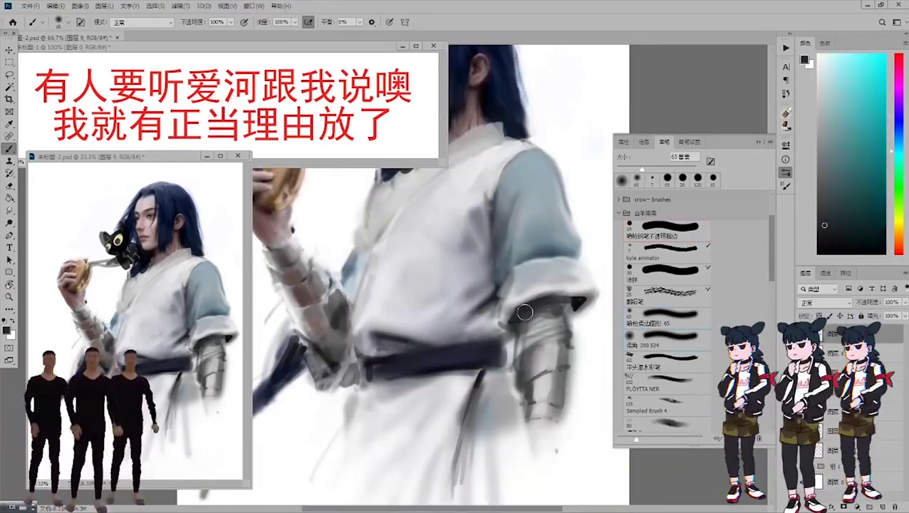
pyautogui.press('r')
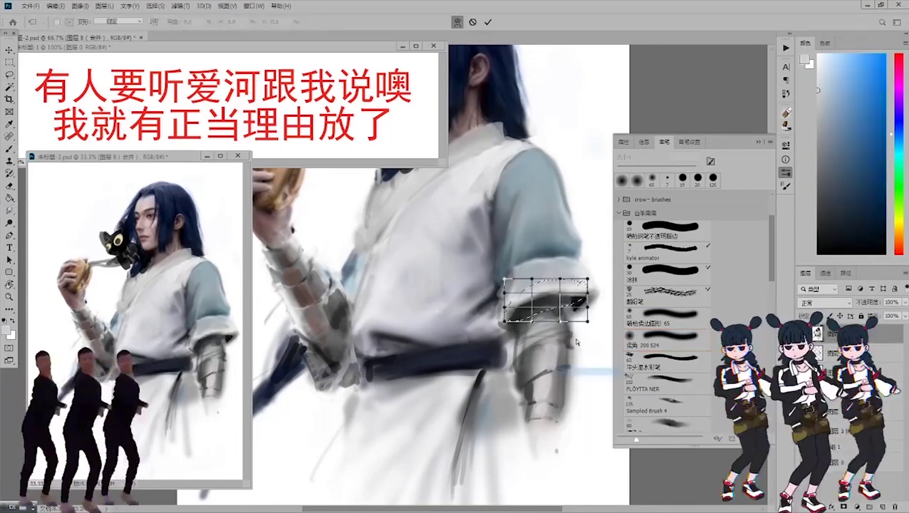
pyautogui.press('b')
pyautogui.keyDown('alt'); pyautogui.click(539, 303); pyautogui.keyUp('alt')
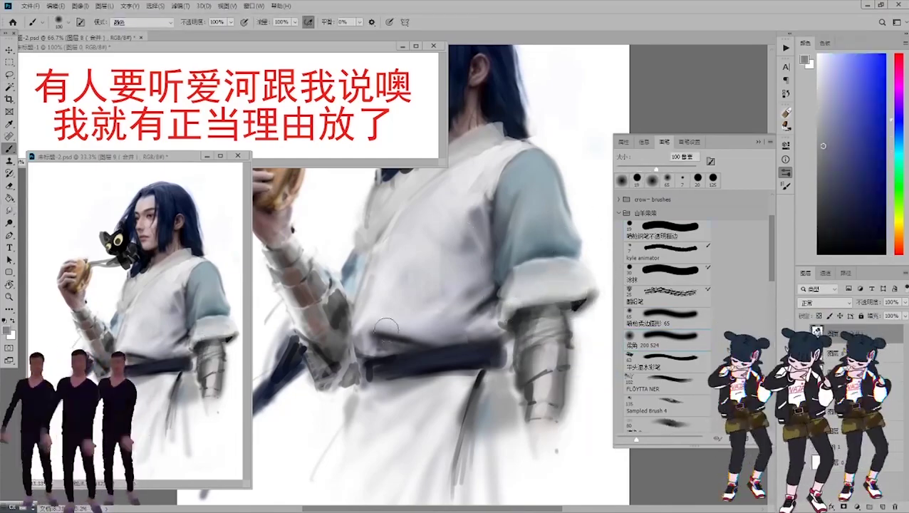
# Lasso the raised forearm with the burger, scale it to about 96.45% and rotate it slightly, and clear the selection.
pyautogui.scroll(-2, 477, 300)
pyautogui.scroll(-2, 477, 300)
pyautogui.moveTo(321, 199); pyautogui.dragTo(333, 203)
pyautogui.hotkey('ctrl', 't')
pyautogui.moveTo(361, 343); pyautogui.dragTo(360, 335)
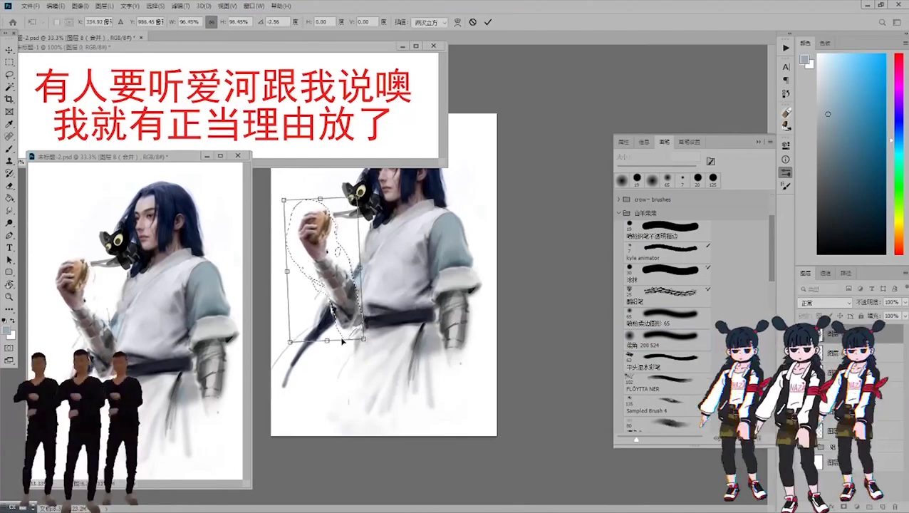
pyautogui.press('Return')
pyautogui.hotkey('ctrl', 'd')
# Return the brush to Normal blending mode and refine the robe's neckline in a dark tone with a 6 px brush.
pyautogui.press('b')
pyautogui.scroll(2, 378, 279)
pyautogui.click(143, 23)
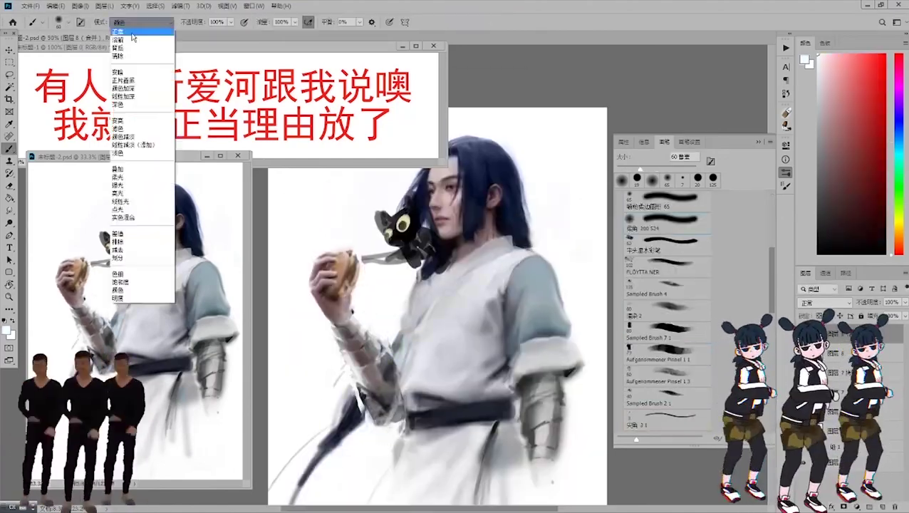
pyautogui.click(124, 27)
pyautogui.scroll(2, 436, 317)
pyautogui.press('d')
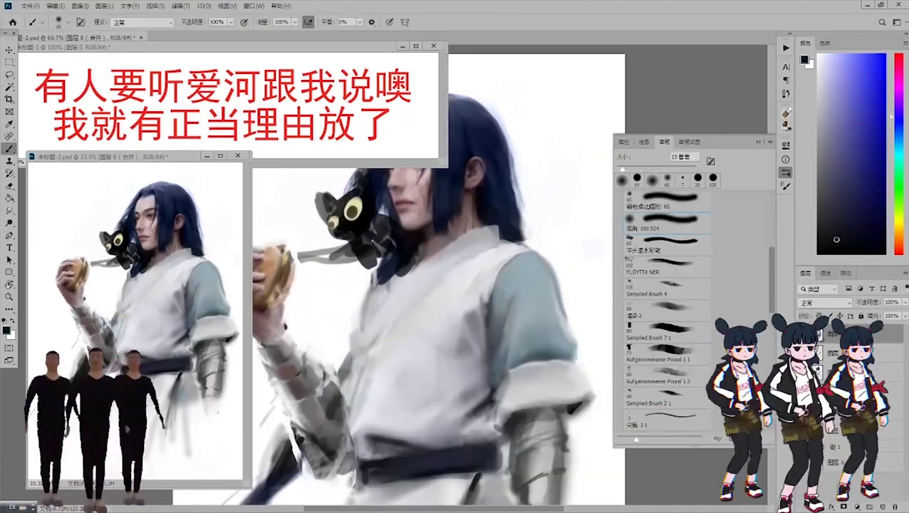
pyautogui.scroll(2, 354, 336)
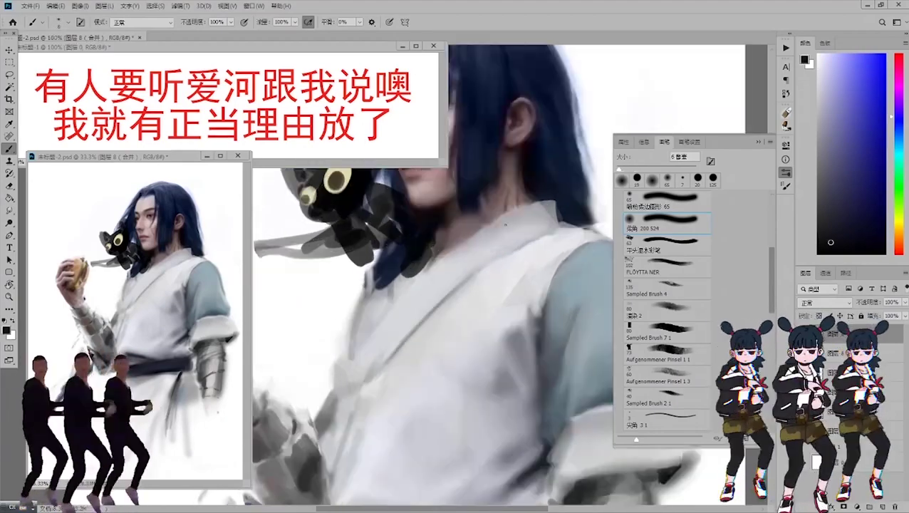
pyautogui.scroll(3, 662, 299)
pyautogui.moveTo(662, 151); pyautogui.dragTo(621, 151)
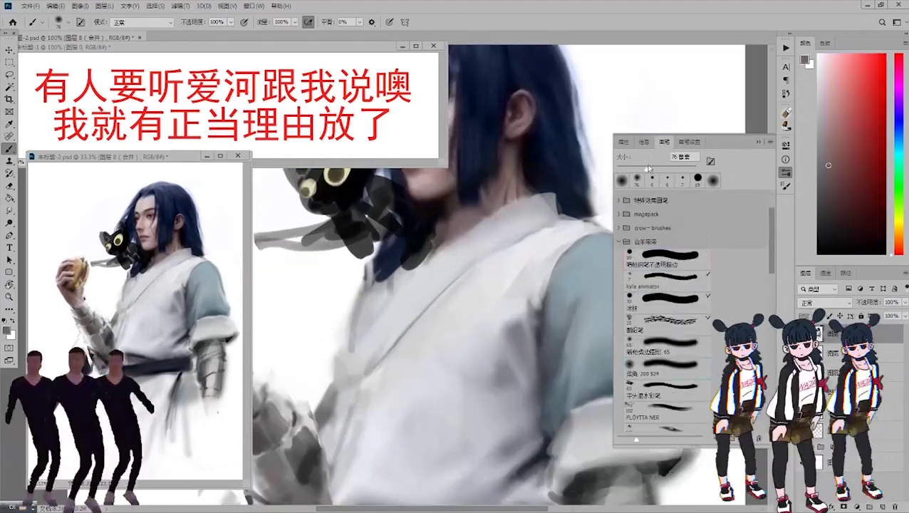
# Draw the thin diagonal edge of the robe's lapel in a dark tone with a hard 6 px brush.
pyautogui.press('[')
pyautogui.press('[')
pyautogui.press('[')
pyautogui.press('[')
pyautogui.press('[')
pyautogui.press('[')
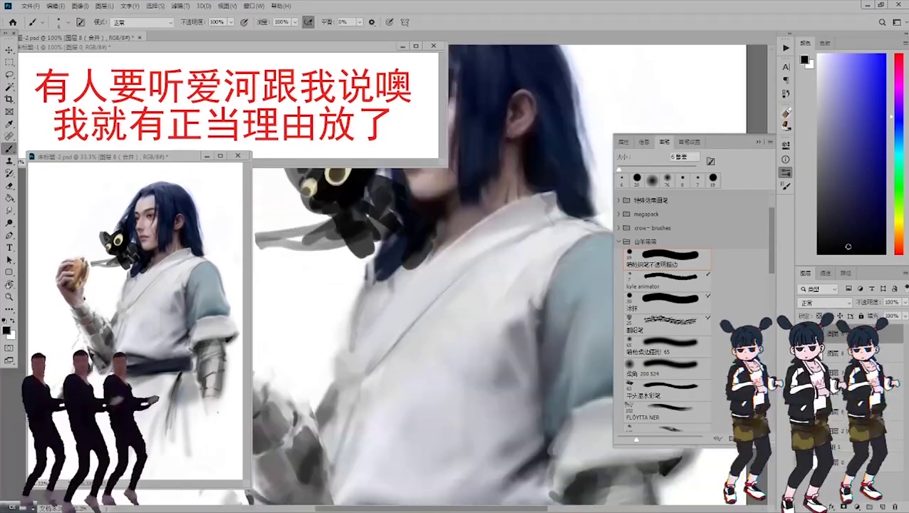
pyautogui.moveTo(499, 205); pyautogui.dragTo(433, 256)
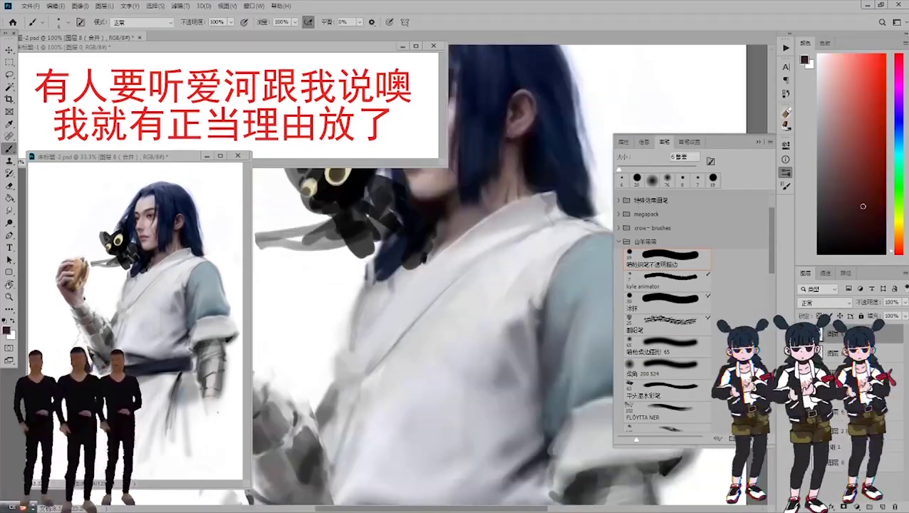
# Lighten the robe's collar and shoulder in white with a soft 25 px brush.
pyautogui.scroll(-3, 463, 284)
pyautogui.press(']')
pyautogui.press(']')
pyautogui.press(']')
pyautogui.press(']')
pyautogui.press(']')
pyautogui.press(']')
pyautogui.press(']')
pyautogui.press('x')
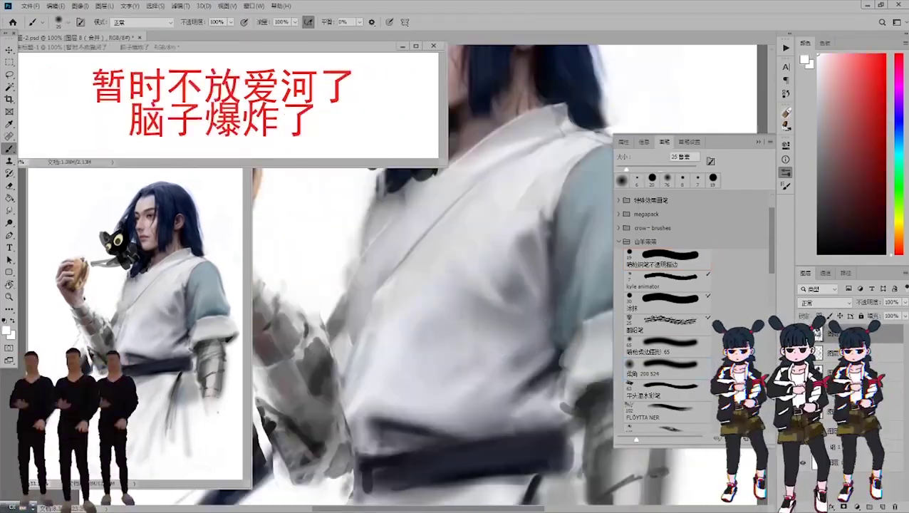
# Tint the chest of the robe a more neutral grey with a soft 200 px brush in Color blending mode.
pyautogui.keyDown('alt'); pyautogui.click(491, 296); pyautogui.keyUp('alt')
pyautogui.click(143, 22)
pyautogui.click(132, 64)
pyautogui.press(']')
pyautogui.press(']')
pyautogui.press(']')
pyautogui.press(']')
pyautogui.press(']')
pyautogui.press(']')
pyautogui.press(']')
pyautogui.press(']')
pyautogui.press(']')
pyautogui.press(']')
pyautogui.press(']')
pyautogui.press(']')
pyautogui.scroll(2, 486, 314)
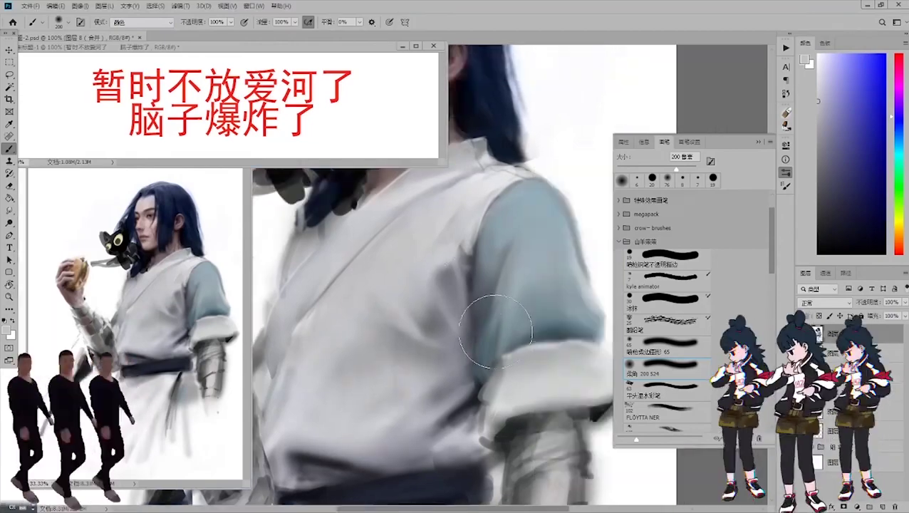
# Refine the armpit fold and the seam between chest and sleeve in sampled tones, using Normal mode and 15 to 25 px brushes.
pyautogui.press('[')
pyautogui.press('[')
pyautogui.press('[')
pyautogui.press('[')
pyautogui.press('[')
pyautogui.press('[')
pyautogui.press('[')
pyautogui.press('[')
pyautogui.press('[')
pyautogui.press('[')
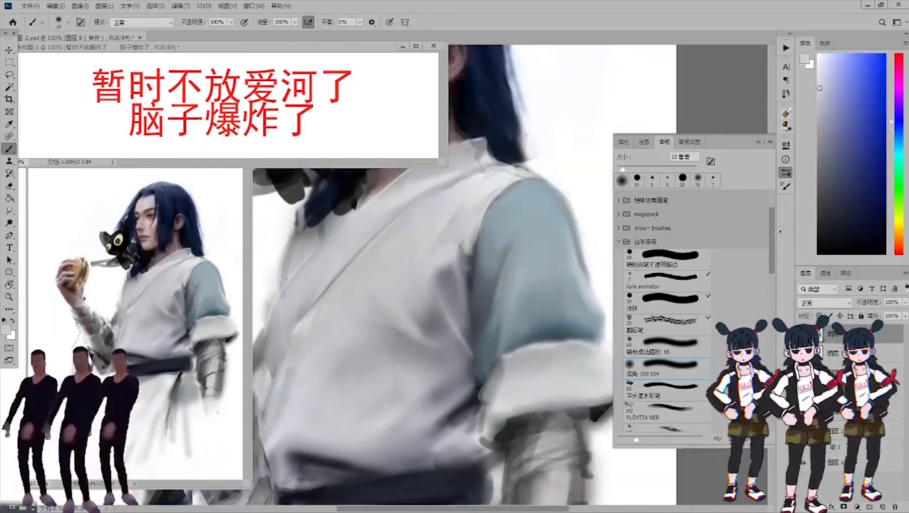
pyautogui.press('[')
pyautogui.keyDown('alt'); pyautogui.click(480, 281); pyautogui.keyUp('alt')
pyautogui.keyDown('alt'); pyautogui.click(499, 251); pyautogui.keyUp('alt')
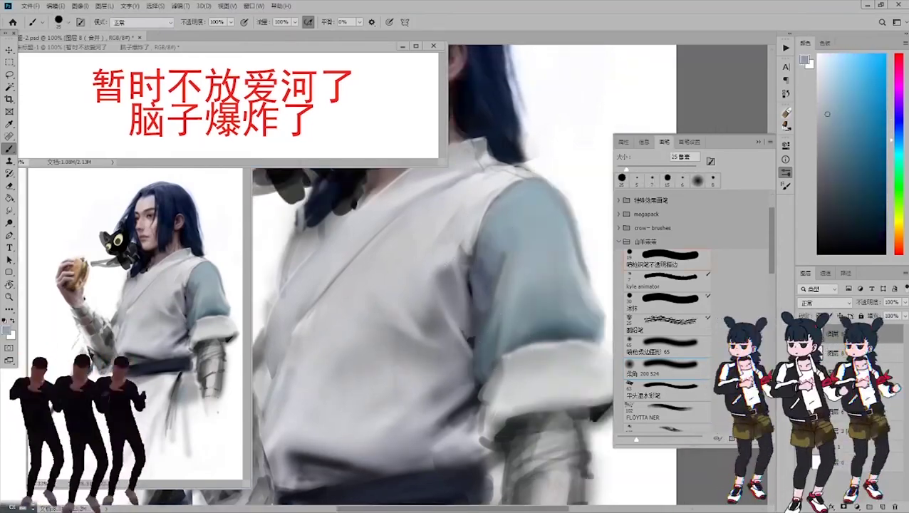
pyautogui.keyDown('alt'); pyautogui.click(578, 288); pyautogui.keyUp('alt')
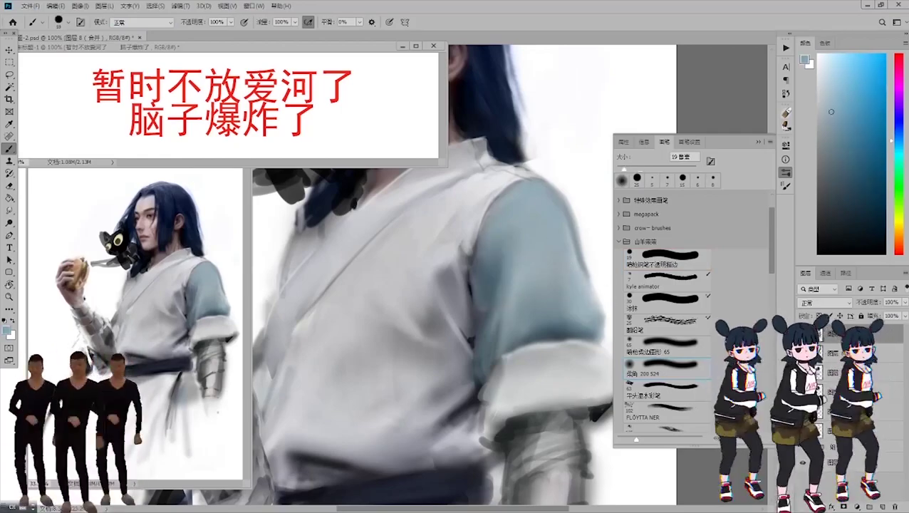
# Tint the upper sleeve a more saturated blue with a soft 300 px brush.
pyautogui.press('l')
pyautogui.press('b')
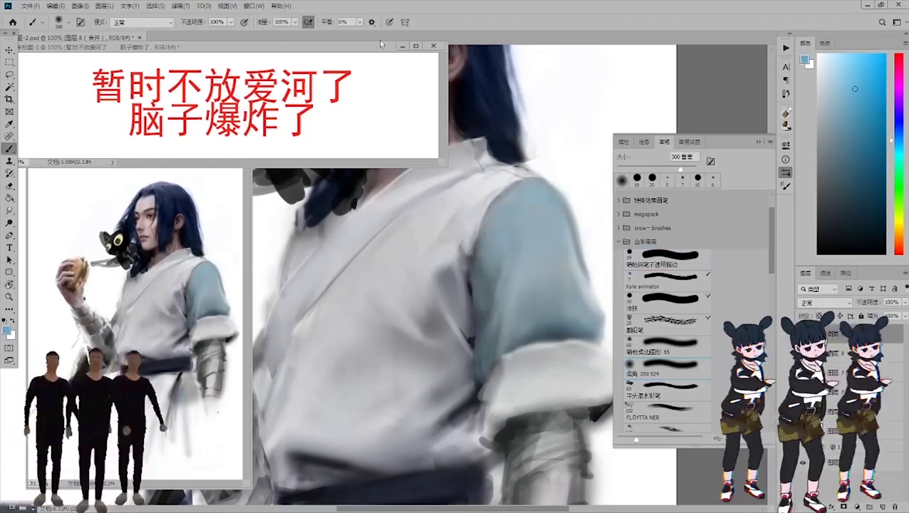
# Block in the sleeve's light planes and the shadow above the cuff in sampled blues with a hard brush down to 45 px.
pyautogui.click(647, 255)
pyautogui.keyDown('alt'); pyautogui.click(599, 320); pyautogui.keyUp('alt')
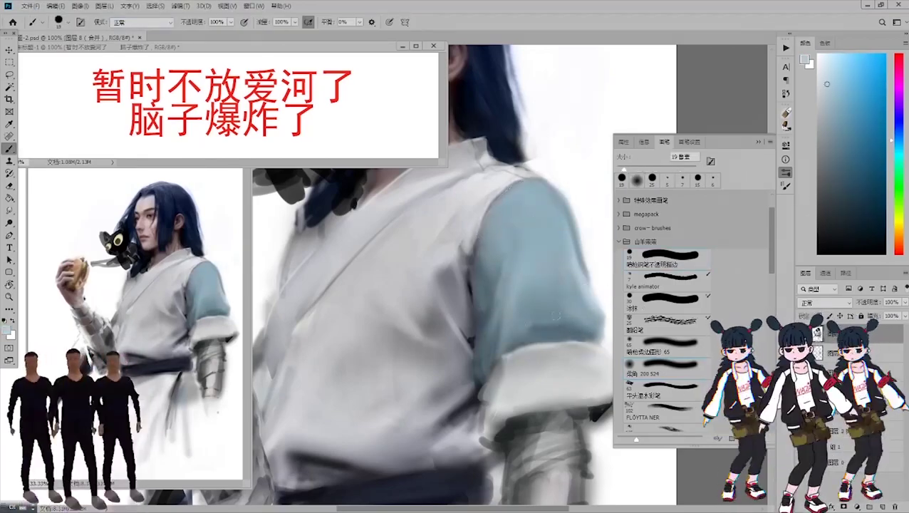
pyautogui.press(']')
pyautogui.press(']')
pyautogui.press(']')
pyautogui.press(']')
pyautogui.press(']')
pyautogui.moveTo(545, 235)
pyautogui.mouseDown()
pyautogui.moveTo(529, 278)
pyautogui.moveTo(492, 299)
pyautogui.mouseUp()
pyautogui.keyDown('alt'); pyautogui.click(543, 237); pyautogui.keyUp('alt')
pyautogui.moveTo(544, 269)
pyautogui.mouseDown()
pyautogui.moveTo(563, 295)
pyautogui.moveTo(552, 327)
pyautogui.mouseUp()
pyautogui.press('[')
pyautogui.press('[')
pyautogui.press('[')
pyautogui.keyDown('alt'); pyautogui.click(541, 320); pyautogui.keyUp('alt')
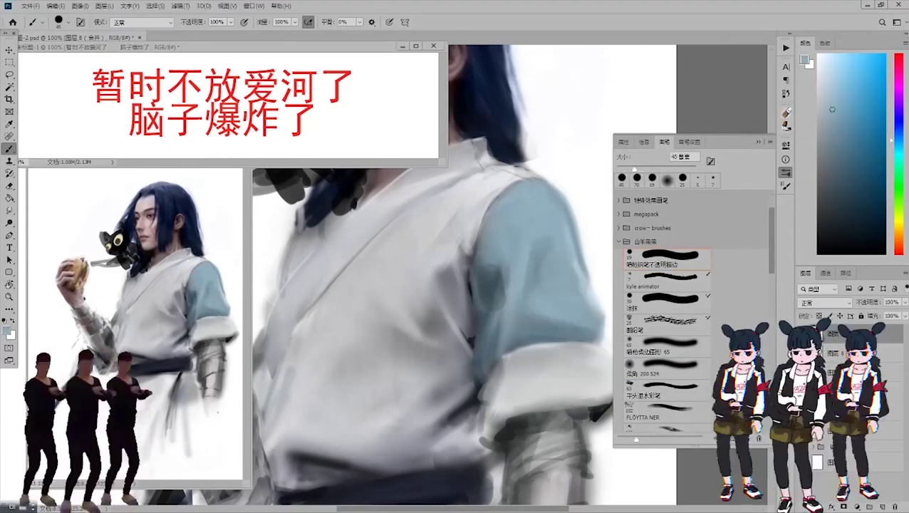
# Sharpen the crease across the lower sleeve in sampled light blue with a hard brush of 15 to 35 px.
pyautogui.press('[')
pyautogui.press('[')
pyautogui.press('[')
pyautogui.press('[')
pyautogui.press('[')
pyautogui.press('[')
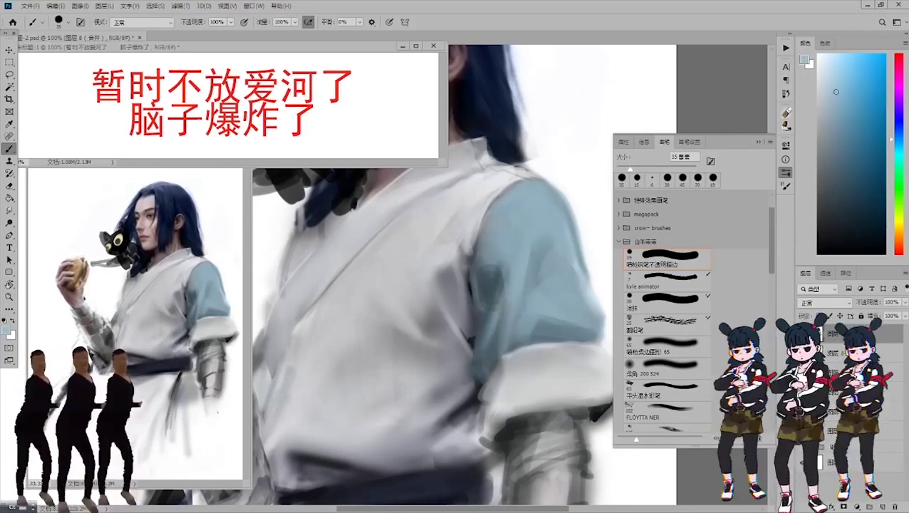
# Add a Luminosity layer, preview the painting in grayscale, and prepare a soft 100 px brush for the values.
pyautogui.press(']')
pyautogui.press(']')
pyautogui.press(']')
pyautogui.press(']')
pyautogui.press(']')
pyautogui.press(']')
pyautogui.press(']')
pyautogui.click(228, 170)
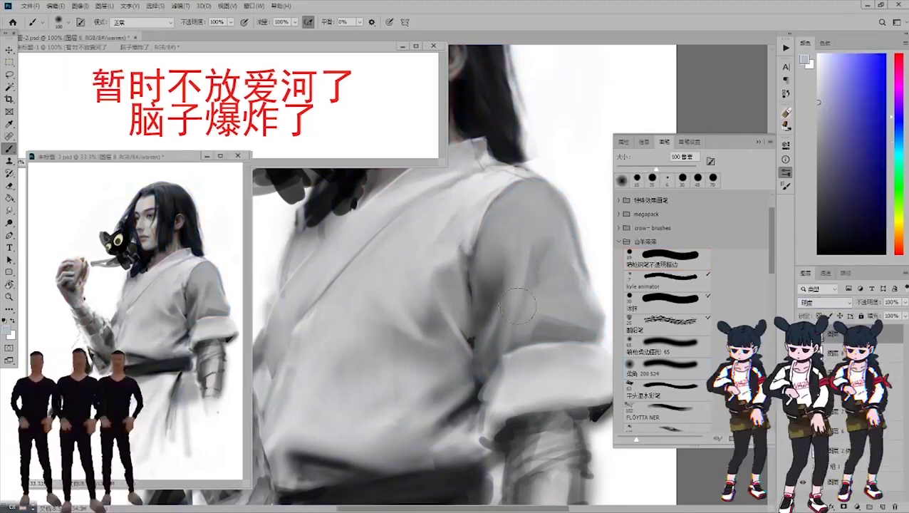
# Darken the inner sleeve fold beside the armpit with a hard 20 px brush.
pyautogui.press('d')
pyautogui.press('[')
pyautogui.press('[')
pyautogui.press('[')
pyautogui.press('[')
pyautogui.press('[')
pyautogui.press('[')
pyautogui.press('[')
pyautogui.press('[')
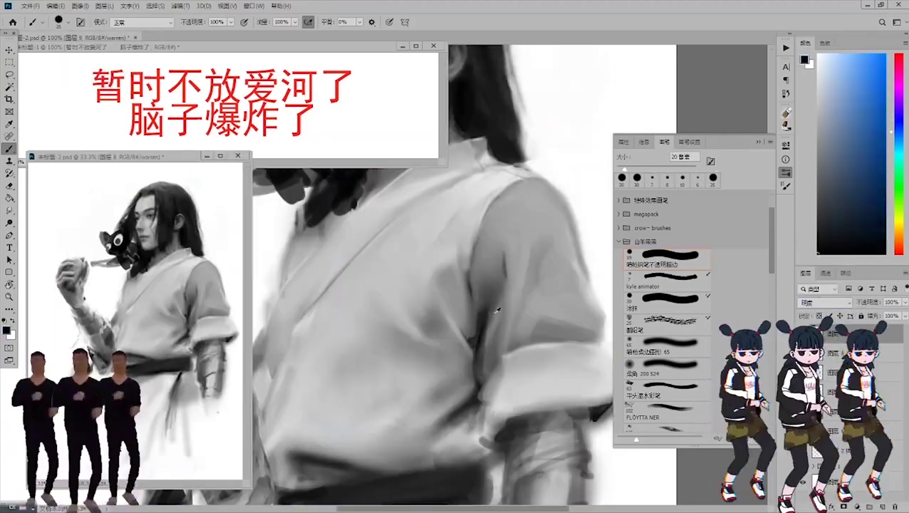
# Shade the sleeve's inner side and the fold above the cuff in a sampled tone with a soft 35 px brush.
pyautogui.press(']')
pyautogui.press(']')
pyautogui.press(']')
pyautogui.keyDown('alt'); pyautogui.click(541, 256); pyautogui.keyUp('alt')
pyautogui.moveTo(498, 242); pyautogui.dragTo(562, 334)
pyautogui.moveTo(499, 334); pyautogui.dragTo(554, 314)
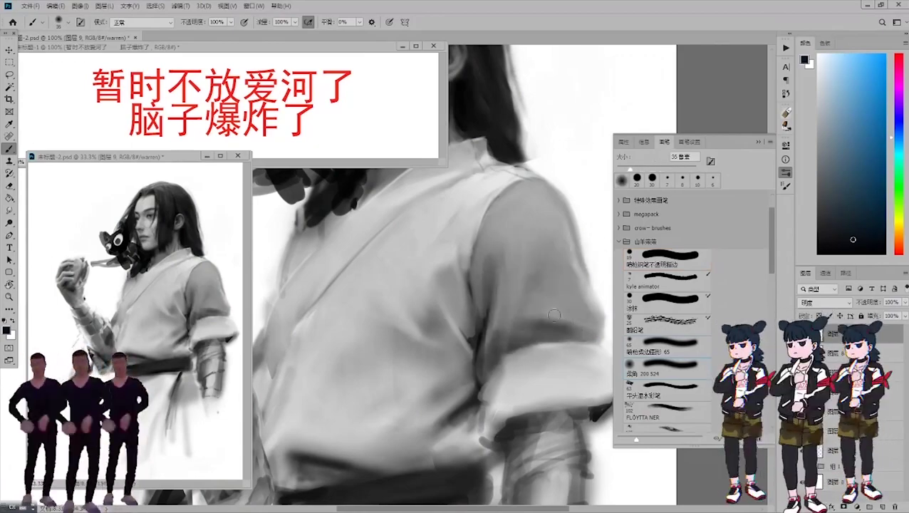
# Blend the shading on the upper sleeve in a sampled mid grey with a soft 20 px brush.
pyautogui.scroll(-1, 554, 314)
pyautogui.press('[')
pyautogui.press('[')
pyautogui.press('[')
pyautogui.keyDown('alt'); pyautogui.click(516, 235); pyautogui.keyUp('alt')
pyautogui.moveTo(502, 213); pyautogui.dragTo(513, 211)
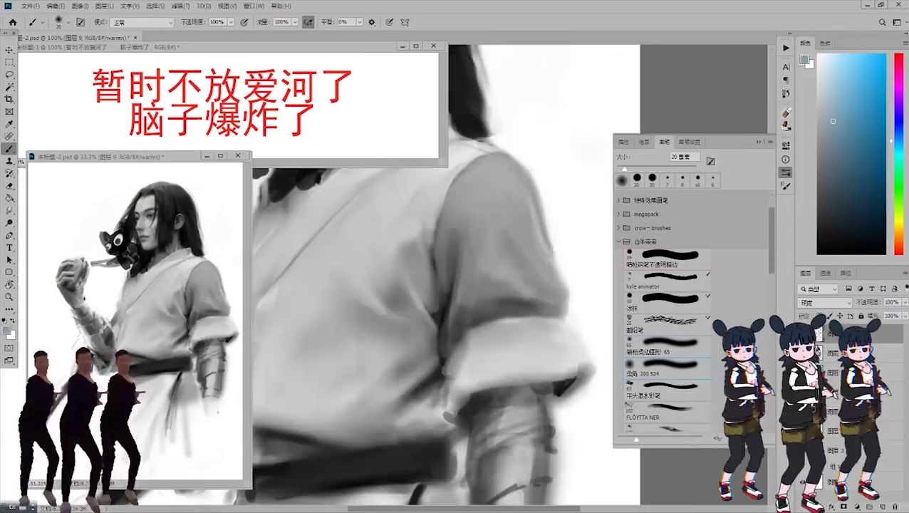
# Soften the robe's collar and shoulder in a sampled light grey with a soft 70 px brush.
pyautogui.keyDown('alt'); pyautogui.click(588, 278); pyautogui.keyUp('alt')
pyautogui.scroll(-1, 588, 278)
pyautogui.scroll(5, 562, 265)
pyautogui.press(']')
pyautogui.press(']')
pyautogui.press(']')
pyautogui.press(']')
pyautogui.press(']')
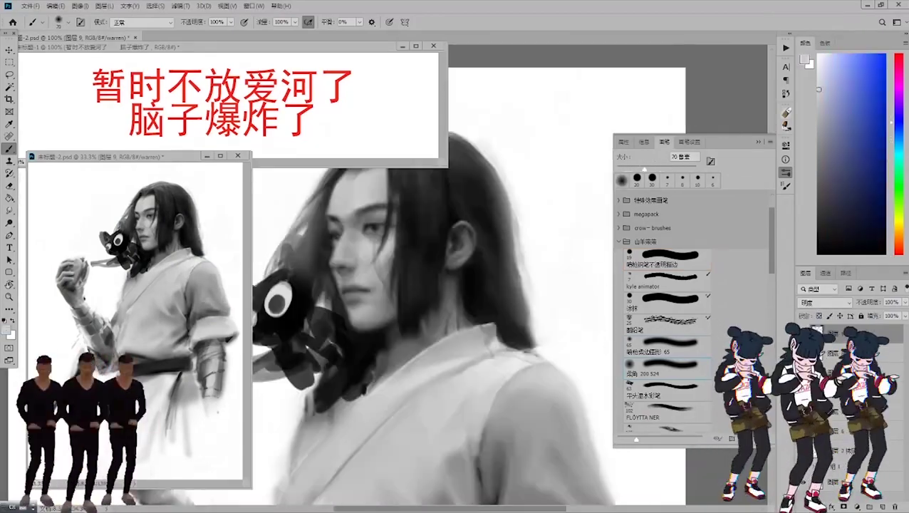
# Lasso the front edge of the torso beside the raised forearm with the colours reset to default.
pyautogui.scroll(-3, 304, 375)
pyautogui.press('d')
pyautogui.press('l')
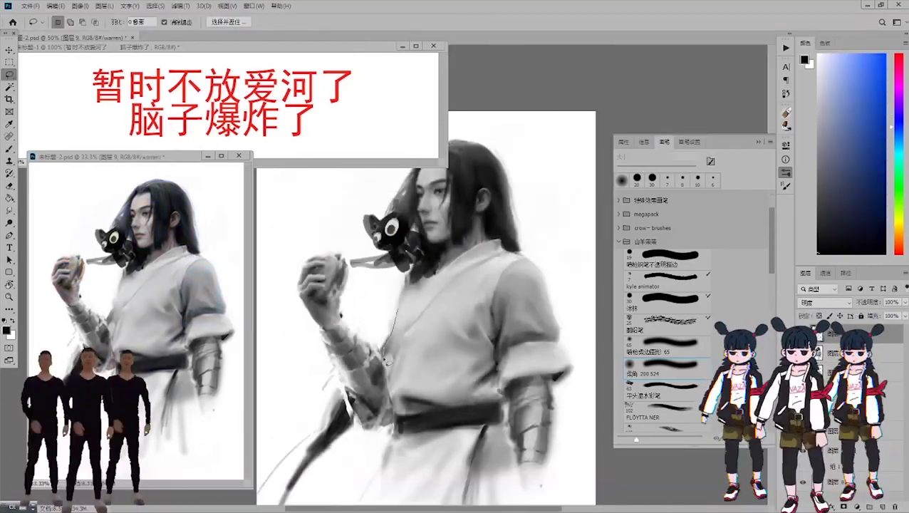
# Return to the colour view and crisp up the burger's bun and fillings in sampled tones with 10 to 20 px hard brushes.
pyautogui.scroll(3, 527, 354)
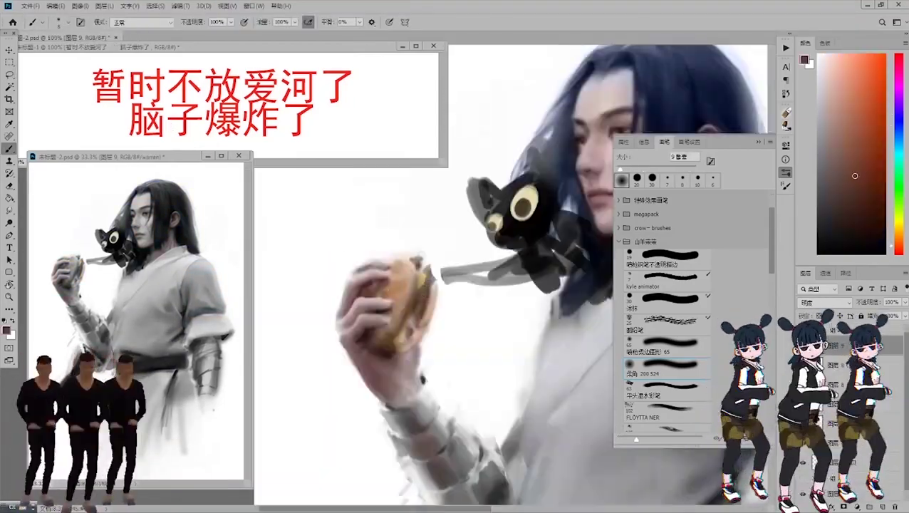
pyautogui.press(']')
pyautogui.keyDown('alt'); pyautogui.click(399, 261); pyautogui.keyUp('alt')
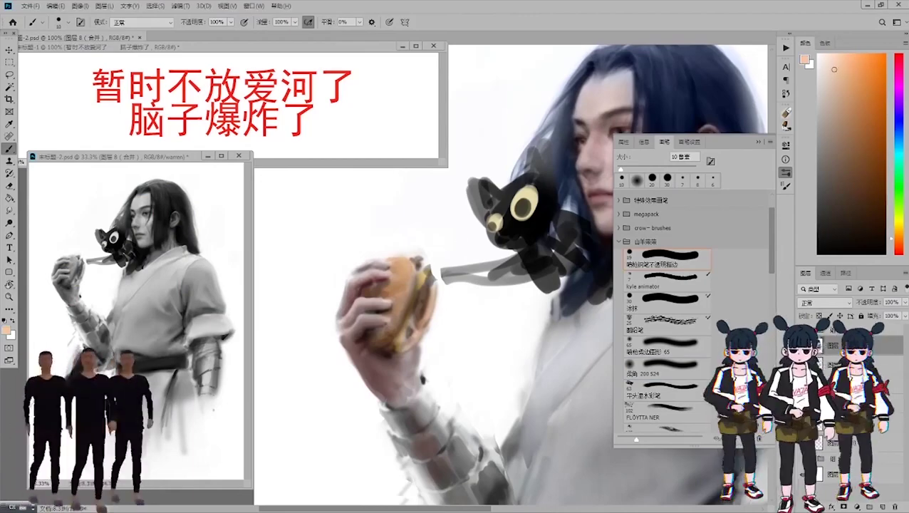
pyautogui.keyDown('alt'); pyautogui.click(408, 288); pyautogui.keyUp('alt')
pyautogui.keyDown('alt'); pyautogui.click(414, 302); pyautogui.keyUp('alt')
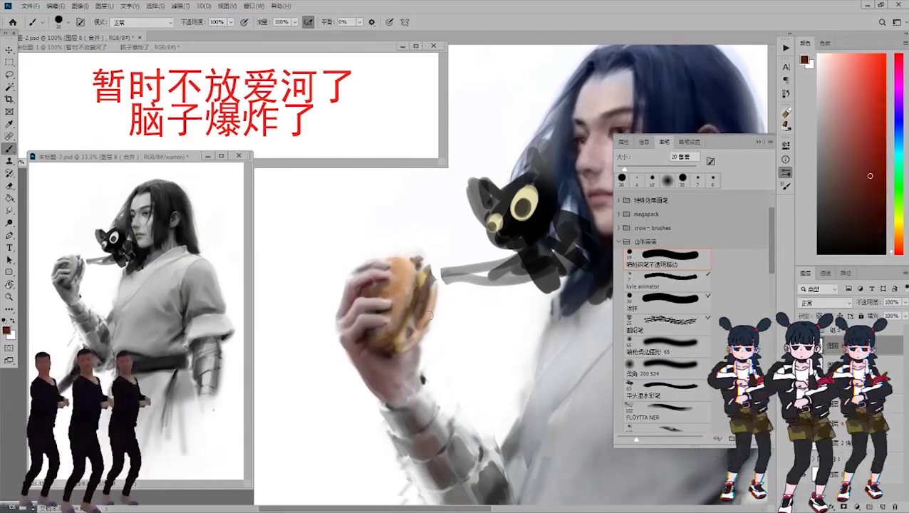
# Reshape the dark blue hair locks beside the jaw and neck in sampled tones with a hard brush.
pyautogui.scroll(1, 413, 299)
pyautogui.scroll(2, 522, 349)
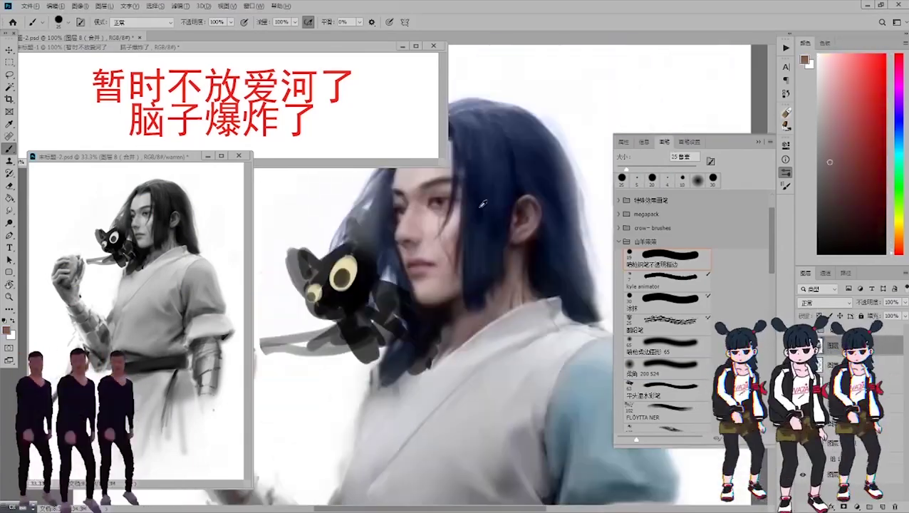
pyautogui.keyDown('alt'); pyautogui.click(484, 306); pyautogui.keyUp('alt')
pyautogui.press(']')
pyautogui.press(']')
pyautogui.press(']')
pyautogui.press(']')
pyautogui.press(']')
pyautogui.press(']')
pyautogui.press(']')
pyautogui.press(']')
pyautogui.keyDown('alt'); pyautogui.click(455, 326); pyautogui.keyUp('alt')
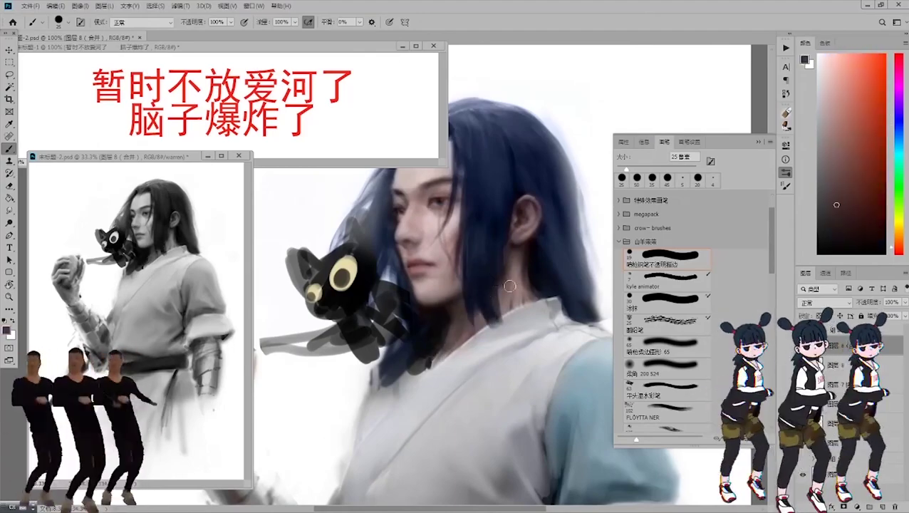
# Refine the hair locks over the neck behind the jaw in a sampled dark blue with a 30 px hard brush.
pyautogui.press('[')
pyautogui.press('[')
pyautogui.press('[')
pyautogui.press('[')
pyautogui.press('[')
pyautogui.press('[')
pyautogui.press('[')
pyautogui.keyDown('alt'); pyautogui.click(573, 238); pyautogui.keyUp('alt')
pyautogui.press(']')
pyautogui.press(']')
pyautogui.press(']')
pyautogui.press(']')
pyautogui.press(']')
pyautogui.press(']')
pyautogui.press(']')
pyautogui.press(']')
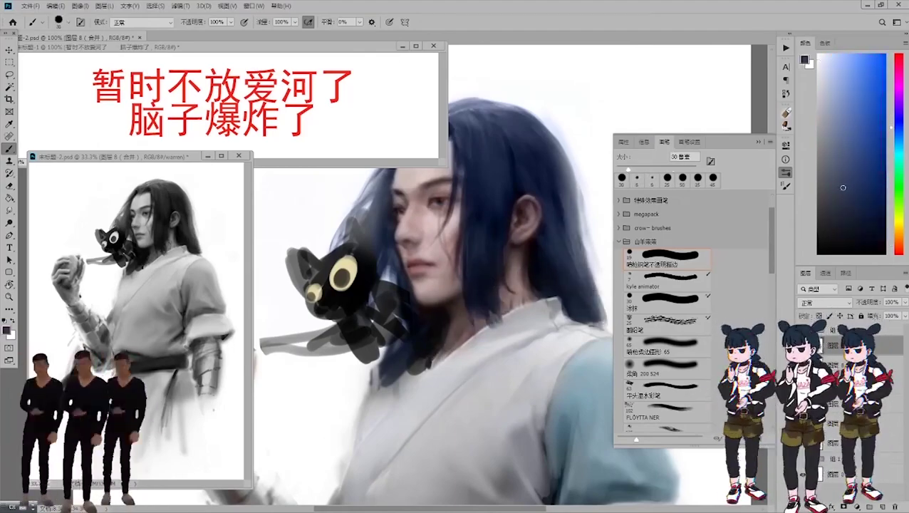
# Clean up the outline of the raised forearm's armour with sampled white and dark grey, using 6 to 9 px hard brushes.
pyautogui.scroll(-1, 591, 299)
pyautogui.moveTo(232, 477); pyautogui.dragTo(394, 321)
pyautogui.press('[')
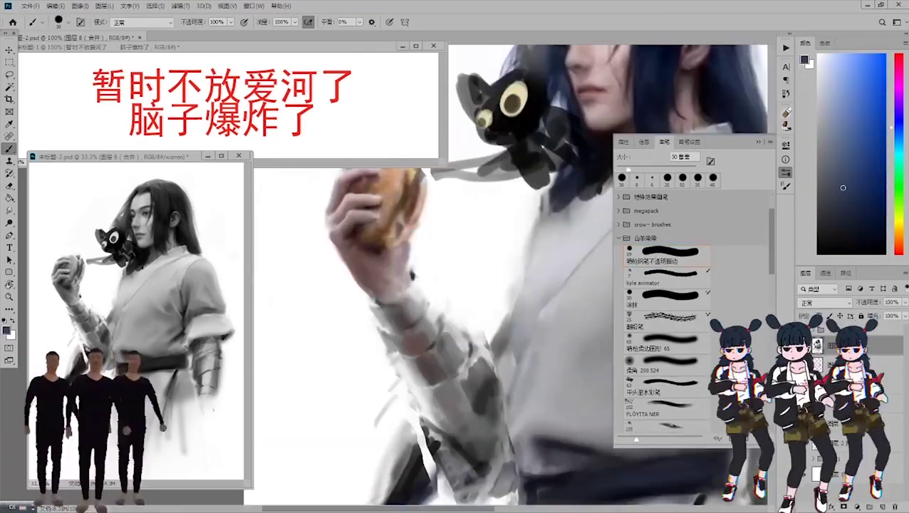
pyautogui.keyDown('alt'); pyautogui.click(394, 320); pyautogui.keyUp('alt')
pyautogui.scroll(-3, 498, 285)
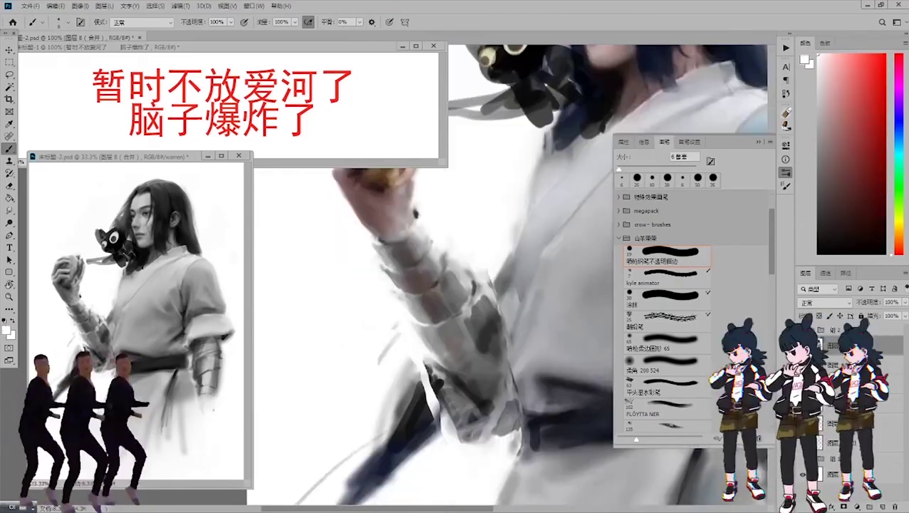
pyautogui.press(']')
pyautogui.press(']')
pyautogui.press(']')
pyautogui.press('d')
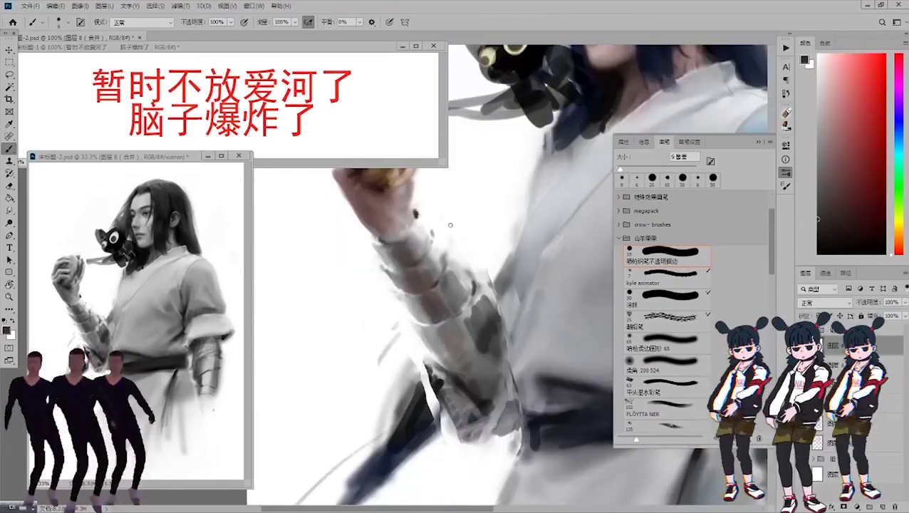
pyautogui.moveTo(450, 225); pyautogui.dragTo(392, 226)
pyautogui.keyDown('alt'); pyautogui.click(434, 258); pyautogui.keyUp('alt')
pyautogui.press('[')
pyautogui.press('[')
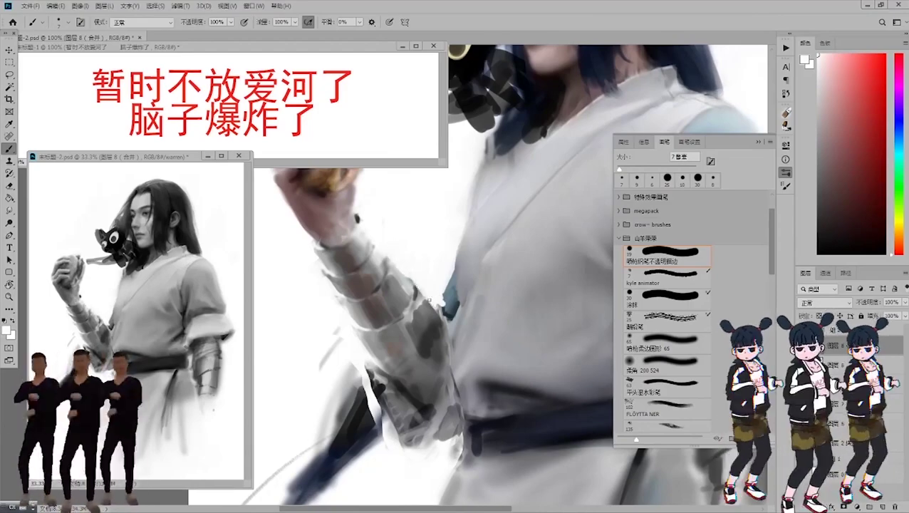
# Paint the forearm armour plates and the adjoining torso edge in sampled greys and blue-grey with 30 to 40 px hard brushes.
pyautogui.hotkey('ctrl', '-')
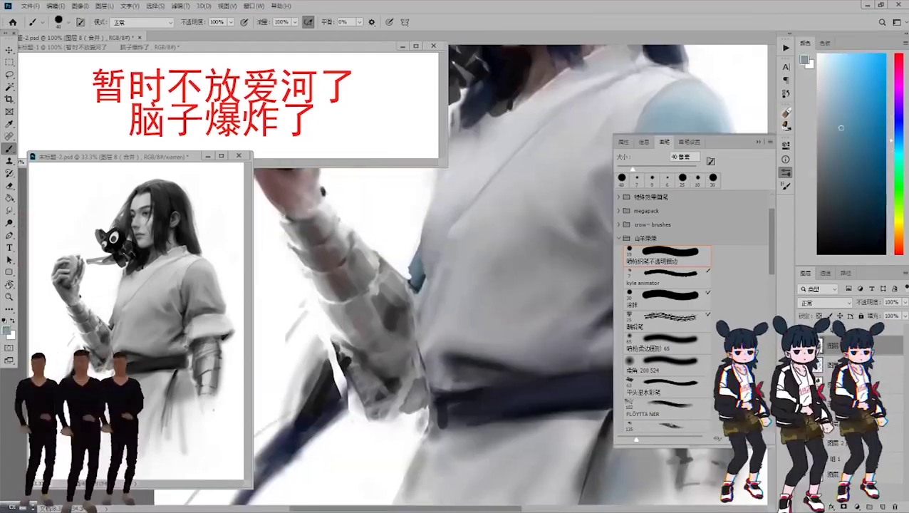
pyautogui.hotkey('ctrl', '+')
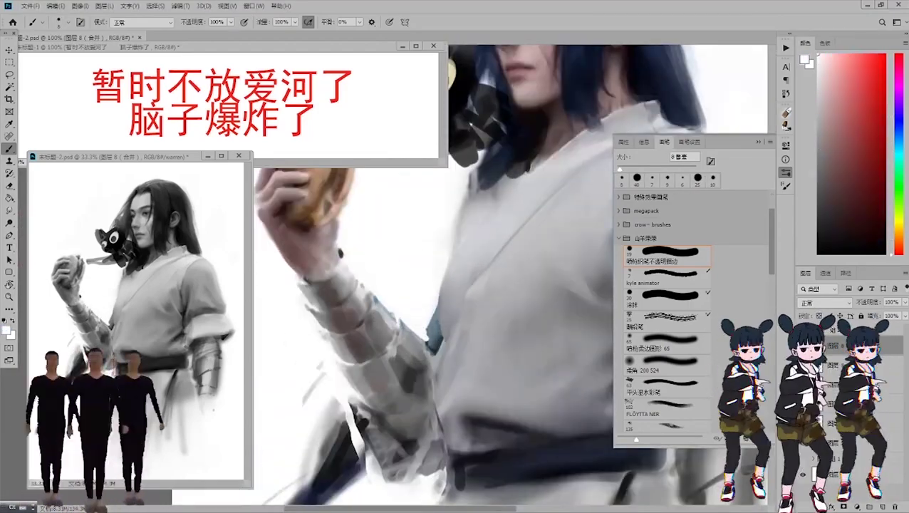
pyautogui.press(']')
pyautogui.press(']')
pyautogui.press(']')
pyautogui.press(']')
pyautogui.keyDown('alt'); pyautogui.click(386, 381); pyautogui.keyUp('alt')
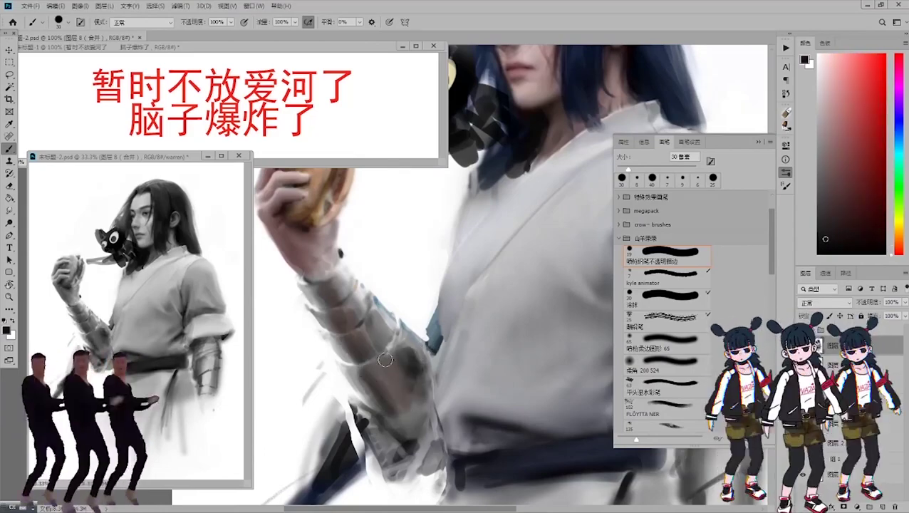
pyautogui.keyDown('alt'); pyautogui.click(376, 390); pyautogui.keyUp('alt')
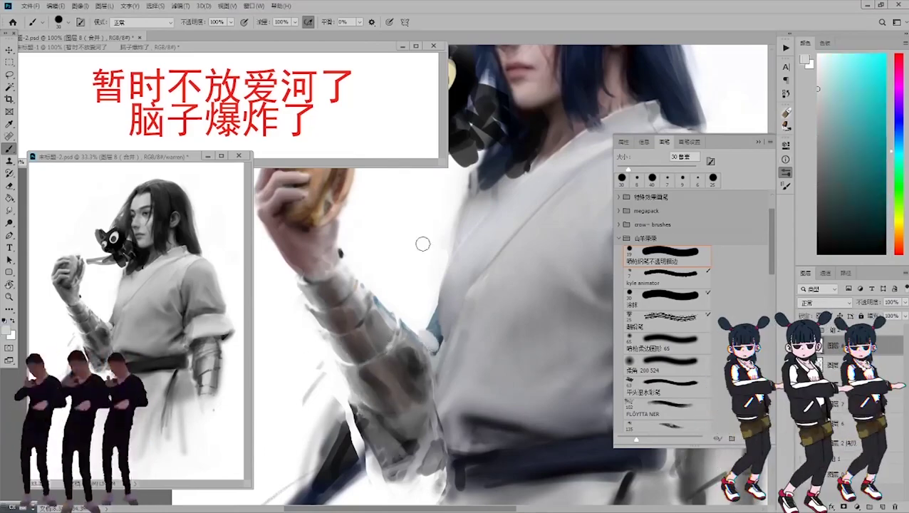
pyautogui.press(']')
pyautogui.moveTo(420, 335); pyautogui.dragTo(356, 427)
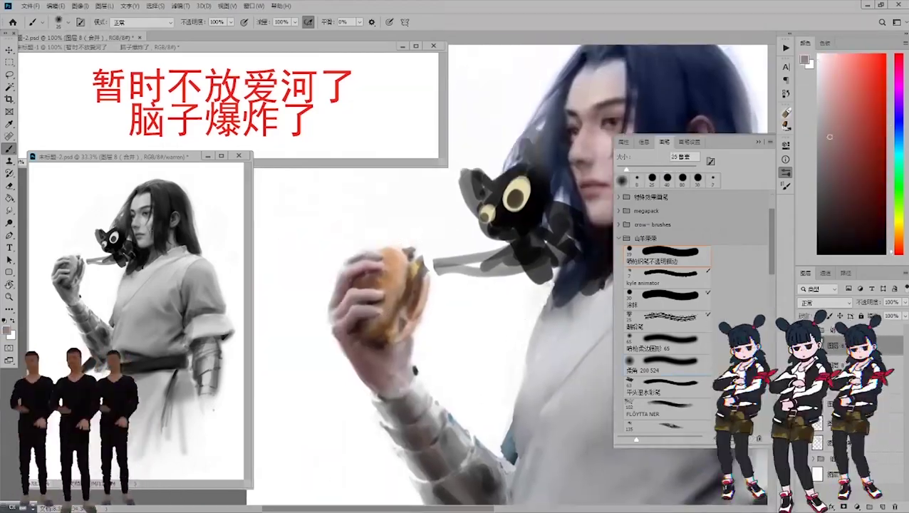
# Soften and refine the fingers and back of the burger-holding hand in sampled skin tones with 15 to 25 px soft and 7 px hard brushes.
pyautogui.press(']')
pyautogui.press(']')
pyautogui.press(']')
pyautogui.press(']')
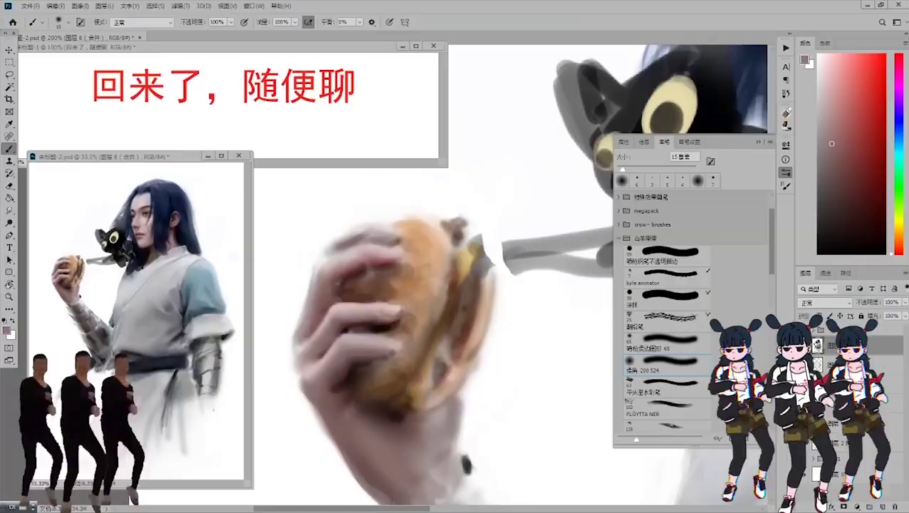
pyautogui.keyDown('alt'); pyautogui.click(375, 306); pyautogui.keyUp('alt')
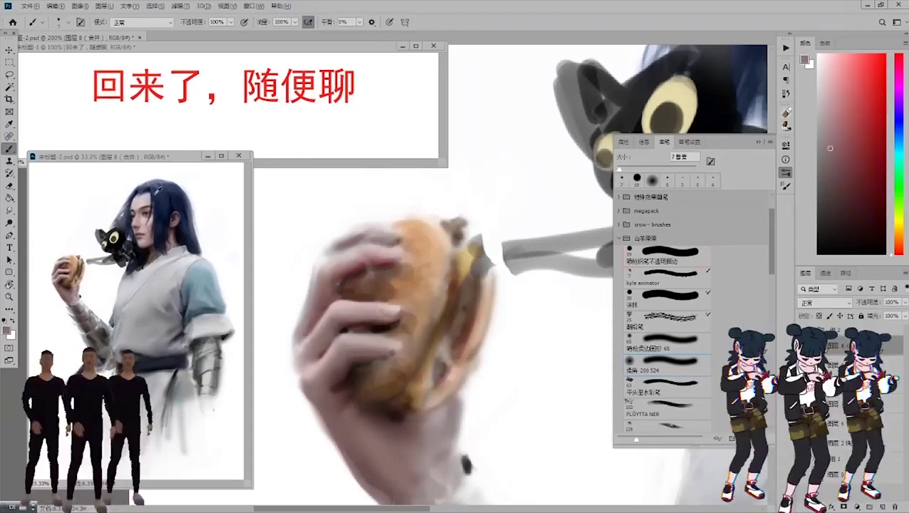
pyautogui.keyDown('alt'); pyautogui.click(310, 313); pyautogui.keyUp('alt')
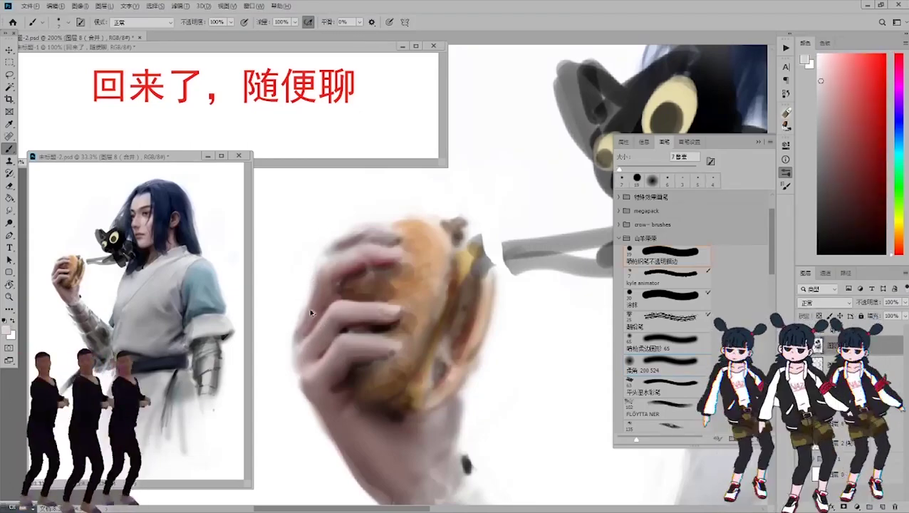
# Warm up the upper bun between the fingers with sampled orange and reddish-brown tones using a 20 px hard brush.
pyautogui.press(']')
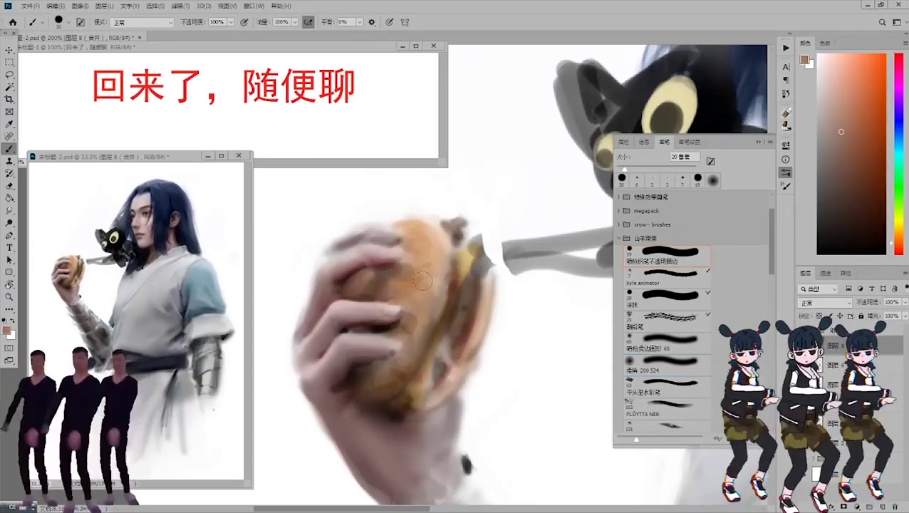
pyautogui.keyDown('alt'); pyautogui.click(433, 303); pyautogui.keyUp('alt')
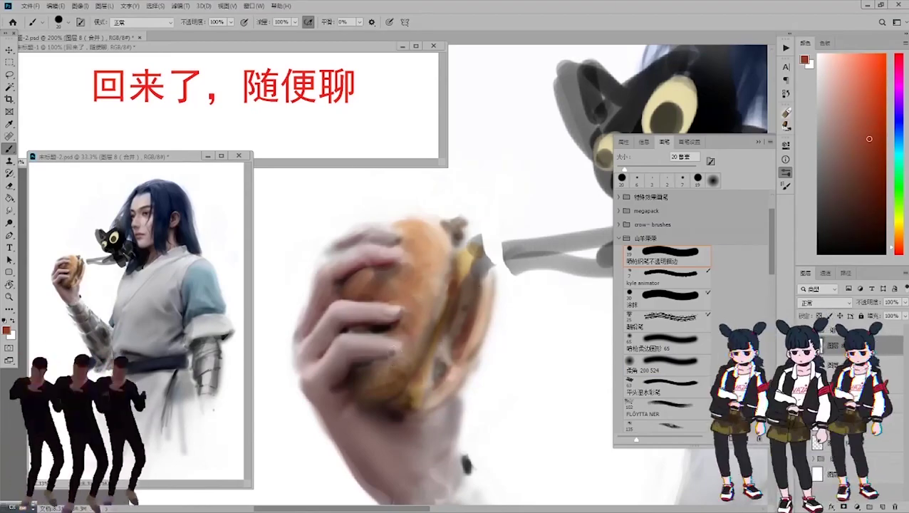
pyautogui.press('[')
pyautogui.press('[')
pyautogui.press('[')
pyautogui.press('[')
pyautogui.press('[')
# Define the finger contours against the bun in sampled light and dark tones with small 4 to 15 px brushes.
pyautogui.keyDown('alt'); pyautogui.click(388, 259); pyautogui.keyUp('alt')
pyautogui.press('[')
pyautogui.press('[')
pyautogui.press('[')
pyautogui.press('[')
pyautogui.press('[')
pyautogui.press('[')
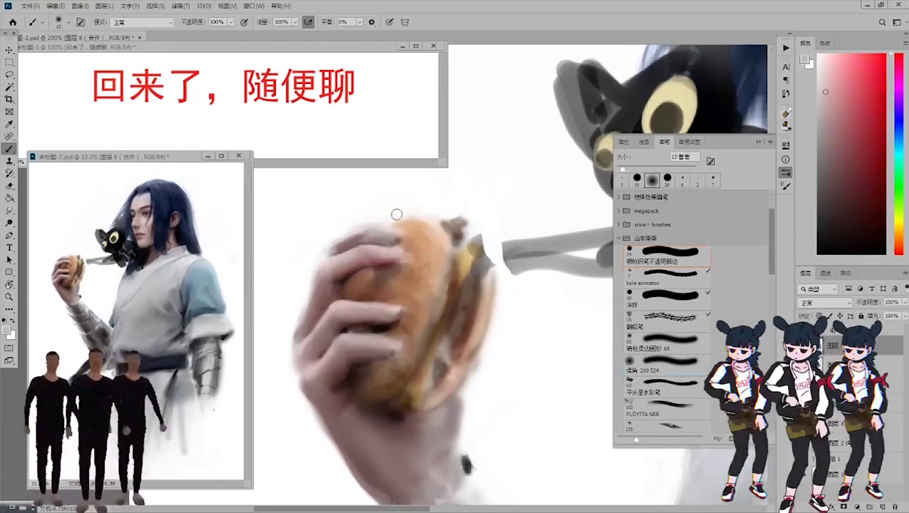
pyautogui.keyDown('alt'); pyautogui.click(386, 316); pyautogui.keyUp('alt')
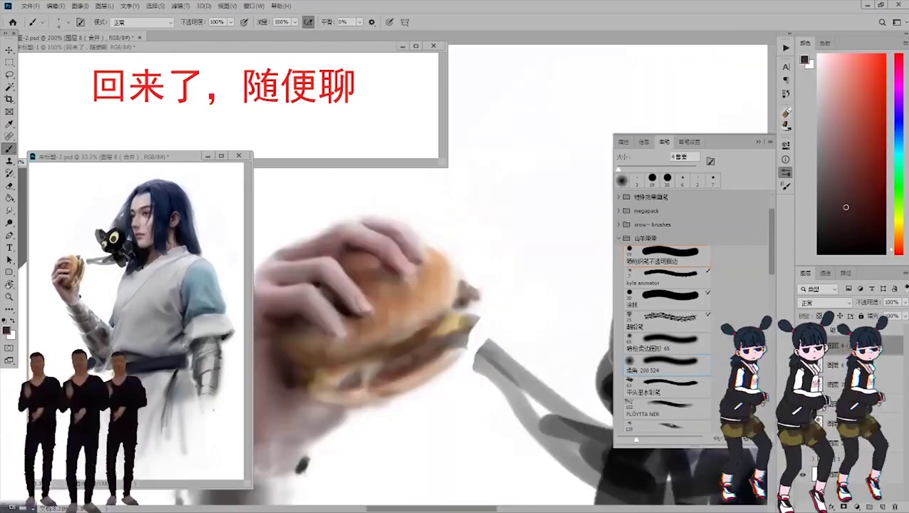
pyautogui.press('r')
pyautogui.press('b')
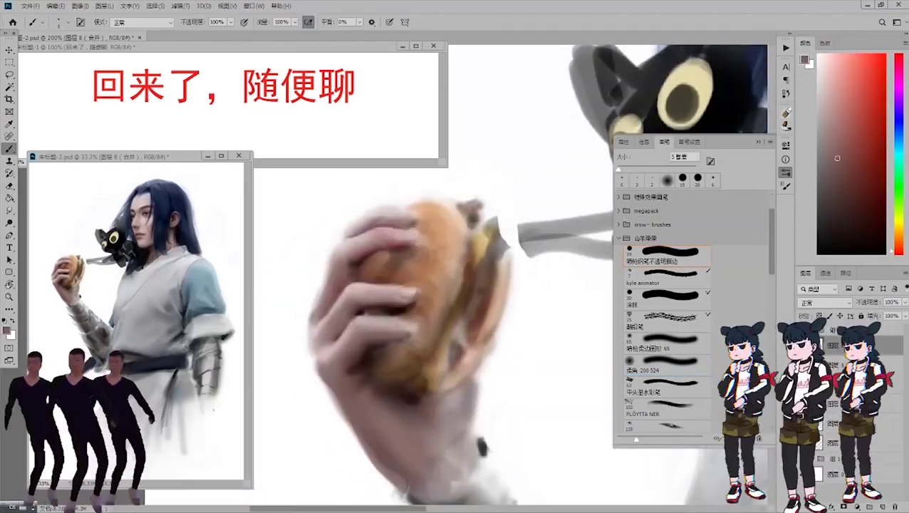
# Sharpen the burger's fillings and bun edges in sampled browns, yellows and peach with 5 to 7 px hard brushes.
pyautogui.keyDown('alt'); pyautogui.click(429, 300); pyautogui.keyUp('alt')
pyautogui.keyDown('alt'); pyautogui.click(499, 283); pyautogui.keyUp('alt')
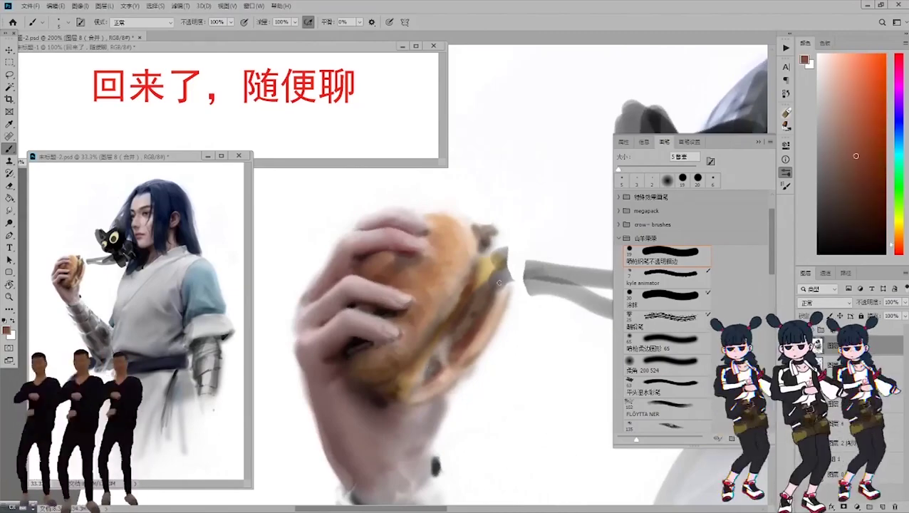
pyautogui.keyDown('alt'); pyautogui.click(399, 342); pyautogui.keyUp('alt')
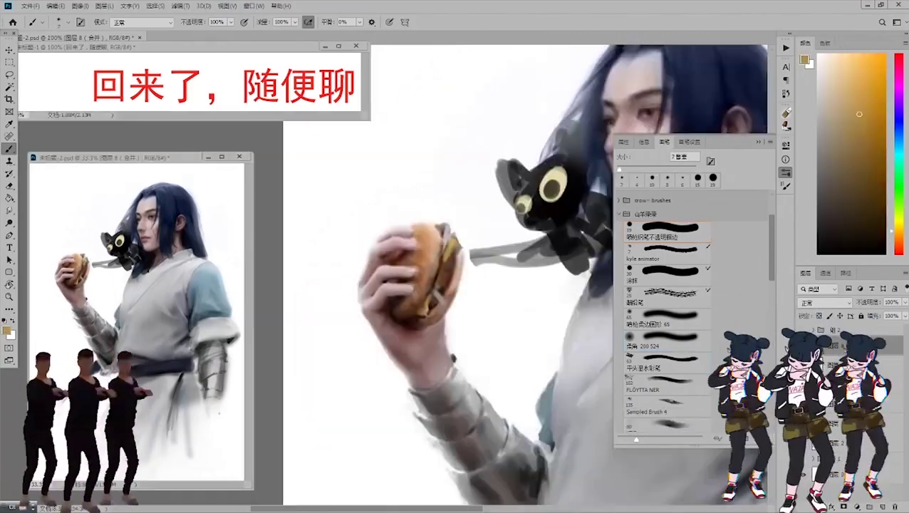
pyautogui.scroll(3, 427, 299)
pyautogui.keyDown('alt'); pyautogui.click(496, 312); pyautogui.keyUp('alt')
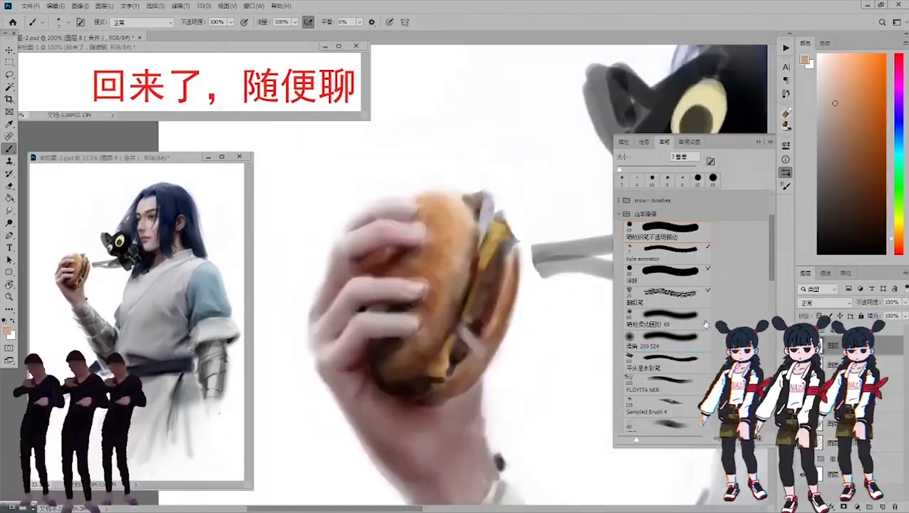
# Round off the lower bun's outer edge in sampled orange-brown tones with the soft 200 524 brush and 3 to 8 px tips.
pyautogui.click(670, 338)
pyautogui.keyDown('alt'); pyautogui.click(507, 294); pyautogui.keyUp('alt')
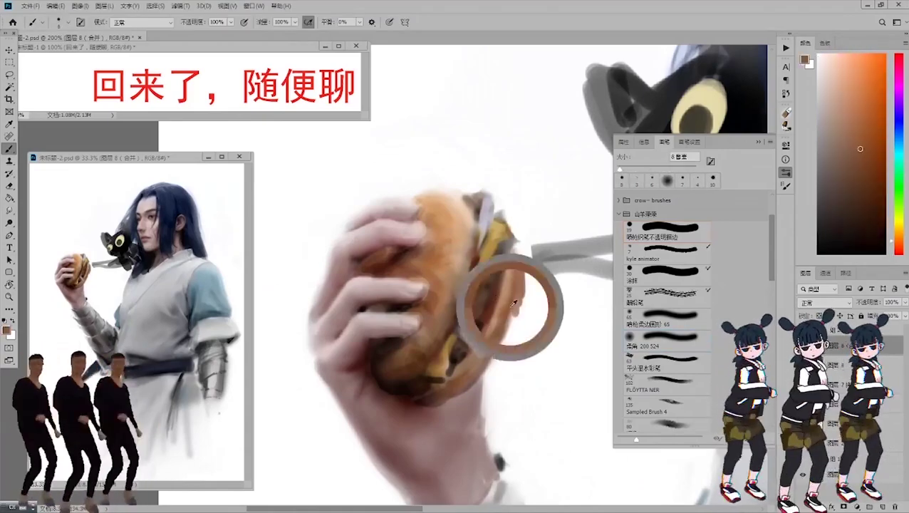
pyautogui.press('[')
pyautogui.press('[')
pyautogui.press('[')
pyautogui.press('[')
pyautogui.press('[')
pyautogui.keyDown('alt'); pyautogui.click(499, 301); pyautogui.keyUp('alt')
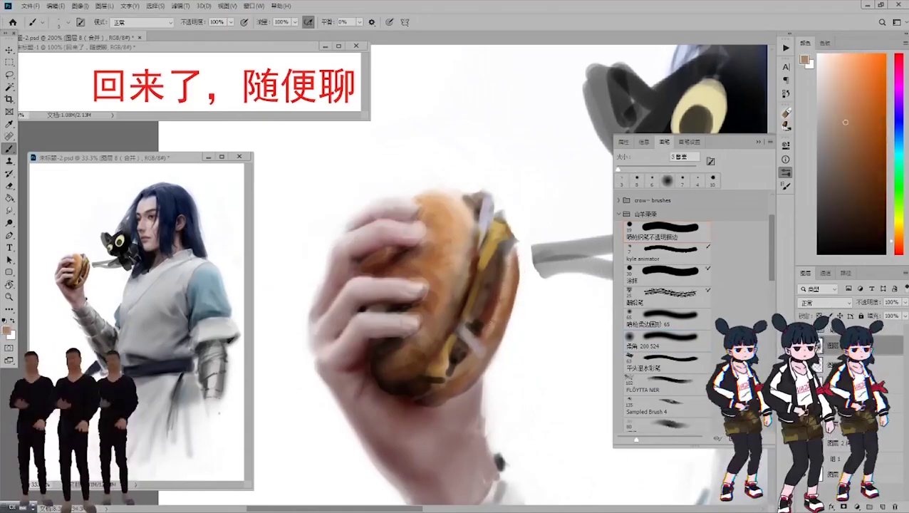
pyautogui.press(']')
pyautogui.press(']')
pyautogui.press(']')
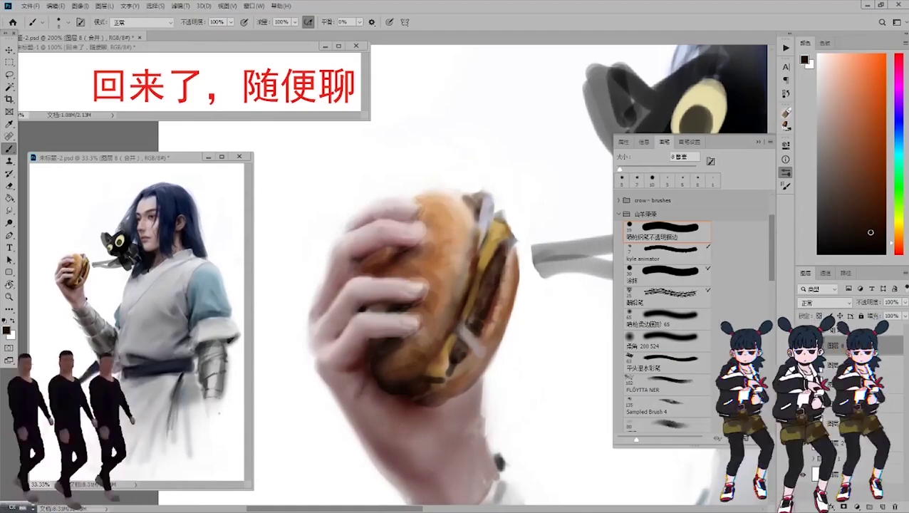
# Detail the patty's dark gaps and the yellow cheese in sampled tones with 5 to 8 px hard brushes.
pyautogui.keyDown('alt'); pyautogui.click(476, 278); pyautogui.keyUp('alt')
pyautogui.keyDown('alt'); pyautogui.click(458, 325); pyautogui.keyUp('alt')
pyautogui.keyDown('alt'); pyautogui.click(491, 256); pyautogui.keyUp('alt')
pyautogui.press('[')
pyautogui.press('[')
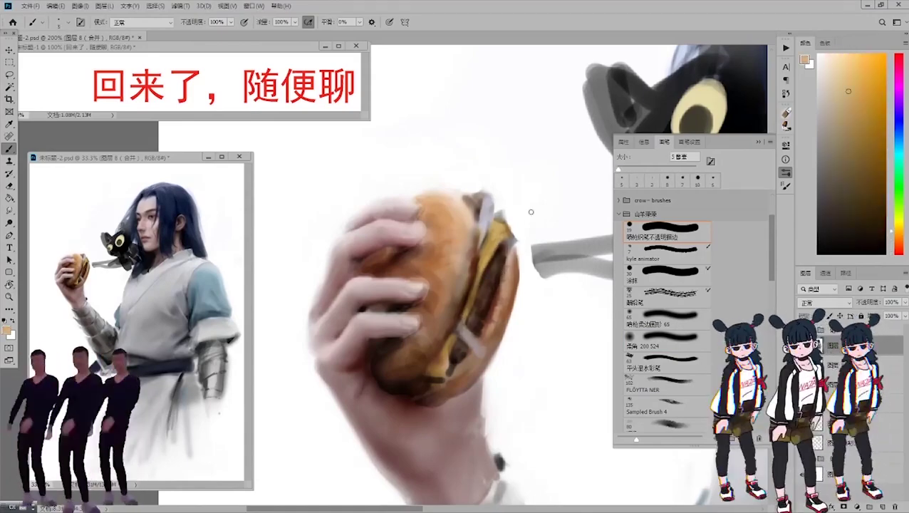
pyautogui.keyDown('alt'); pyautogui.click(451, 340); pyautogui.keyUp('alt')
pyautogui.keyDown('alt'); pyautogui.click(451, 370); pyautogui.keyUp('alt')
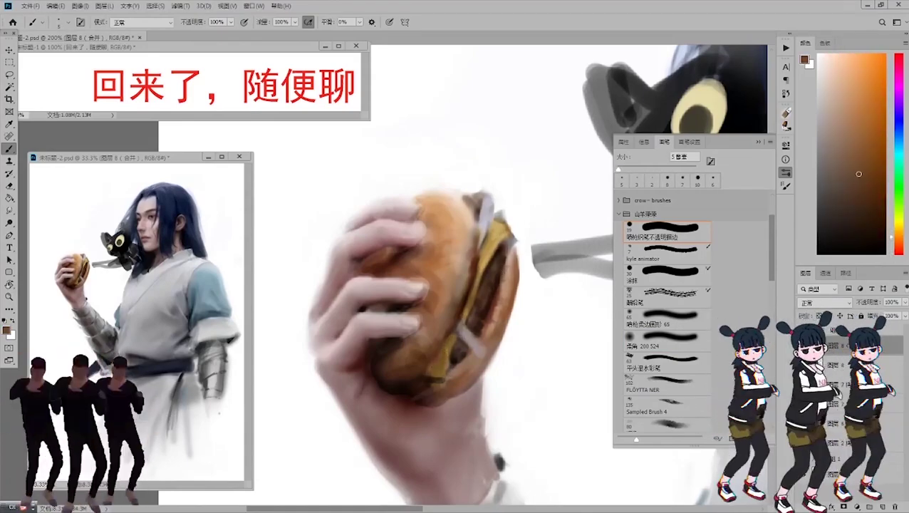
pyautogui.keyDown('alt'); pyautogui.click(430, 368); pyautogui.keyUp('alt')
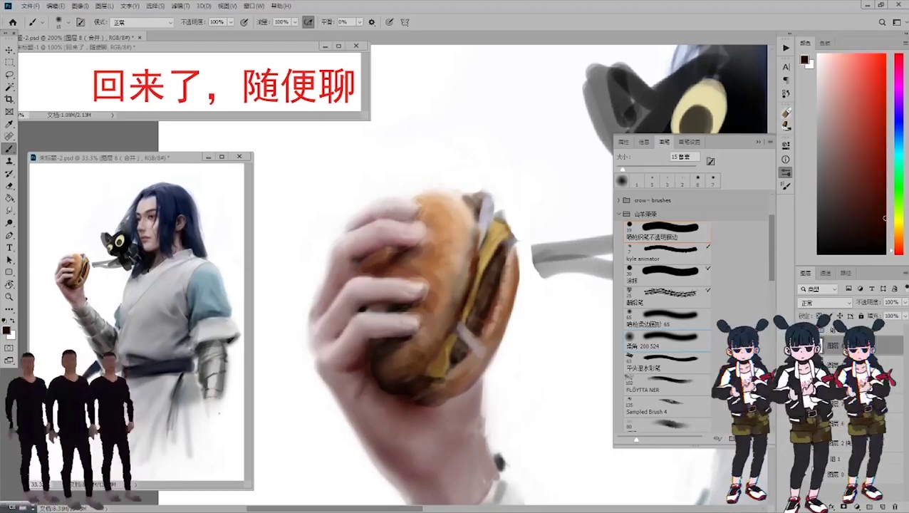
# Deepen the shadow around the lowest finger with a soft 15 px brush and refine its tip in sampled pink with a 5 px hard brush.
pyautogui.moveTo(365, 335)
pyautogui.mouseDown()
pyautogui.moveTo(406, 337)
pyautogui.moveTo(397, 327)
pyautogui.mouseUp()
pyautogui.press('[')
pyautogui.press('[')
pyautogui.press('[')
pyautogui.keyDown('alt'); pyautogui.click(413, 324); pyautogui.keyUp('alt')
pyautogui.press('r')
pyautogui.moveTo(398, 214)
pyautogui.mouseDown()
pyautogui.moveTo(498, 342)
pyautogui.moveTo(416, 335)
pyautogui.mouseUp()
pyautogui.press(']')
pyautogui.press(']')
pyautogui.keyDown('alt'); pyautogui.click(416, 335); pyautogui.keyUp('alt')
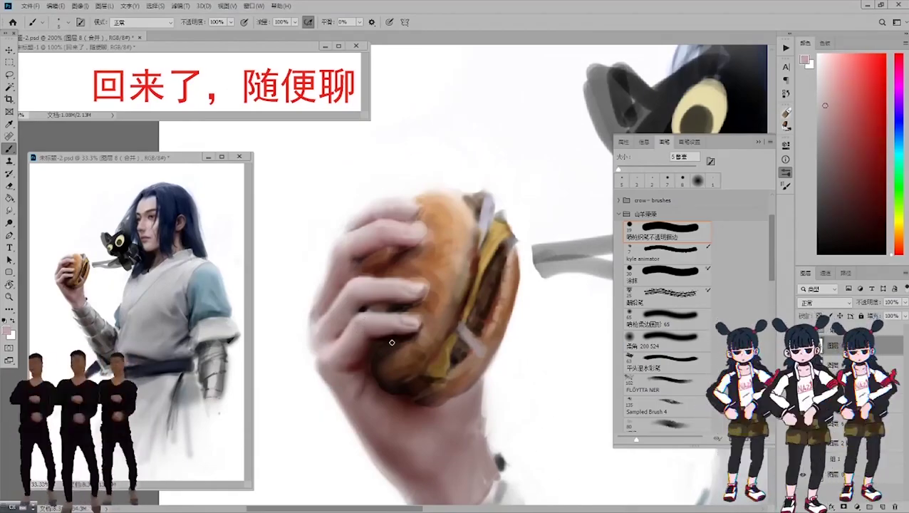
# Enrich the shadows between the fingers with a sampled dark red, using a 9 px hard brush in Saturation mode.
pyautogui.keyDown('alt'); pyautogui.click(370, 302); pyautogui.keyUp('alt')
pyautogui.press(']')
pyautogui.press(']')
pyautogui.press(']')
pyautogui.keyDown('alt'); pyautogui.click(369, 302); pyautogui.keyUp('alt')
pyautogui.press('[')
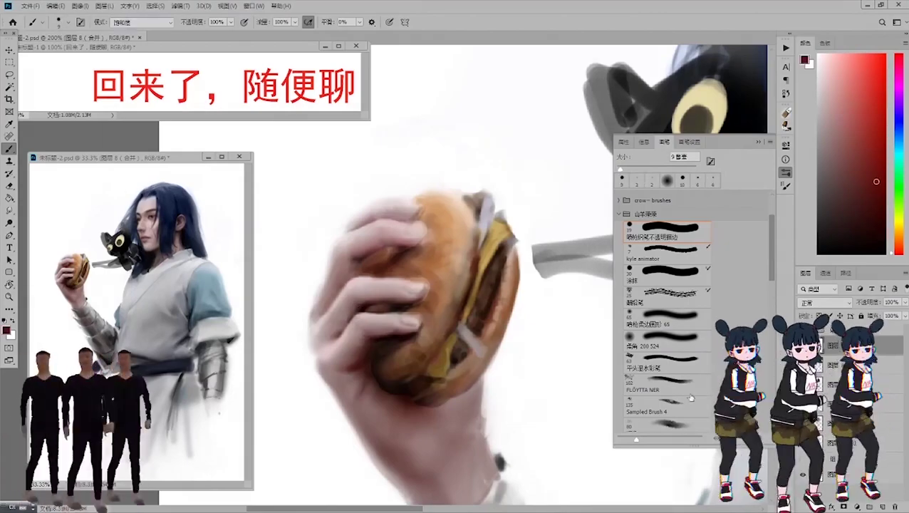
pyautogui.keyDown('alt'); pyautogui.click(408, 263); pyautogui.keyUp('alt')
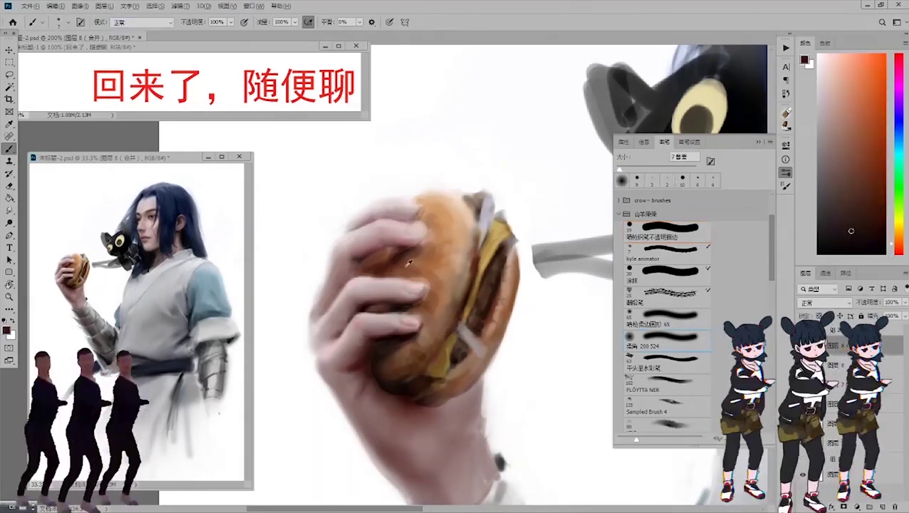
# Touch up the fingertips' edges against the bun in a sampled reddish brown with a 4 px hard brush.
pyautogui.keyDown('alt'); pyautogui.click(411, 312); pyautogui.keyUp('alt')
pyautogui.press('[')
pyautogui.press('[')
pyautogui.press('[')
pyautogui.press('[')
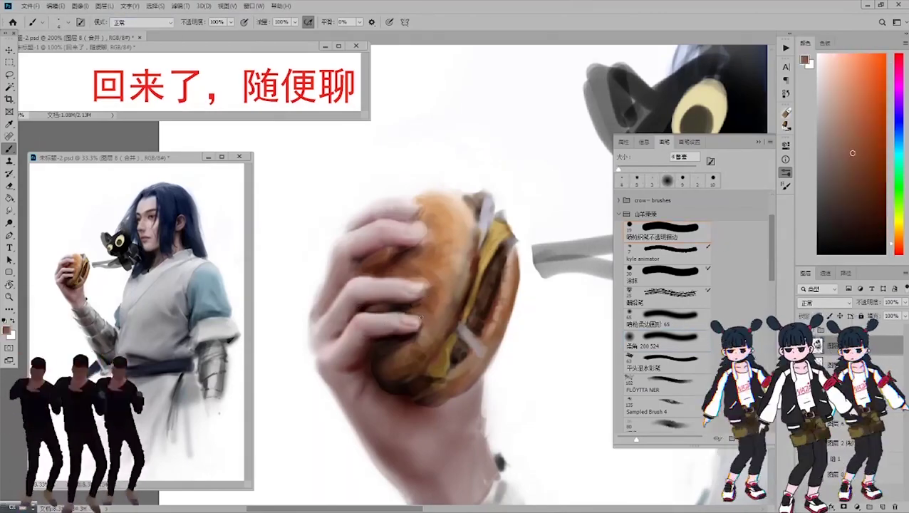
# Blend the dark shadow across the bun's lower side beneath the fingers in sampled dark brown with a soft 40 px brush.
pyautogui.keyDown('alt'); pyautogui.click(417, 353); pyautogui.keyUp('alt')
pyautogui.keyDown('alt'); pyautogui.click(367, 364); pyautogui.keyUp('alt')
pyautogui.press(']')
pyautogui.press(']')
pyautogui.press(']')
pyautogui.press(']')
pyautogui.press(']')
pyautogui.press(']')
pyautogui.press(']')
pyautogui.press(']')
pyautogui.press(']')
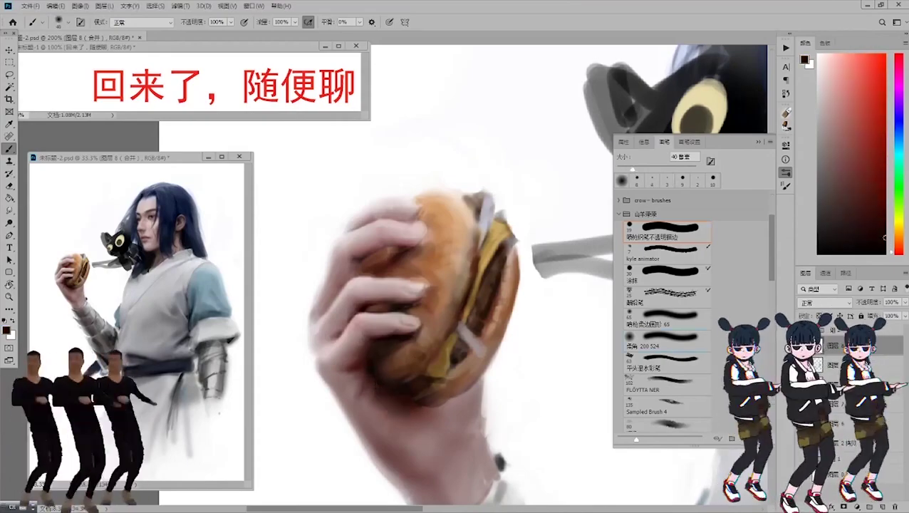
# Tint the shadowed bun and hand in Color mode with a 19 px hard brush, smudge at 30 px, and add fine 3 px highlights.
pyautogui.click(704, 253)
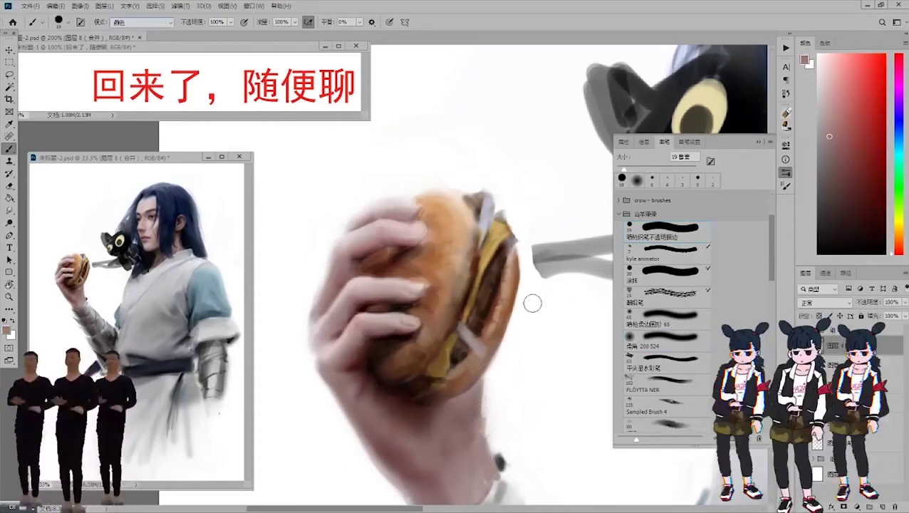
pyautogui.click(666, 336)
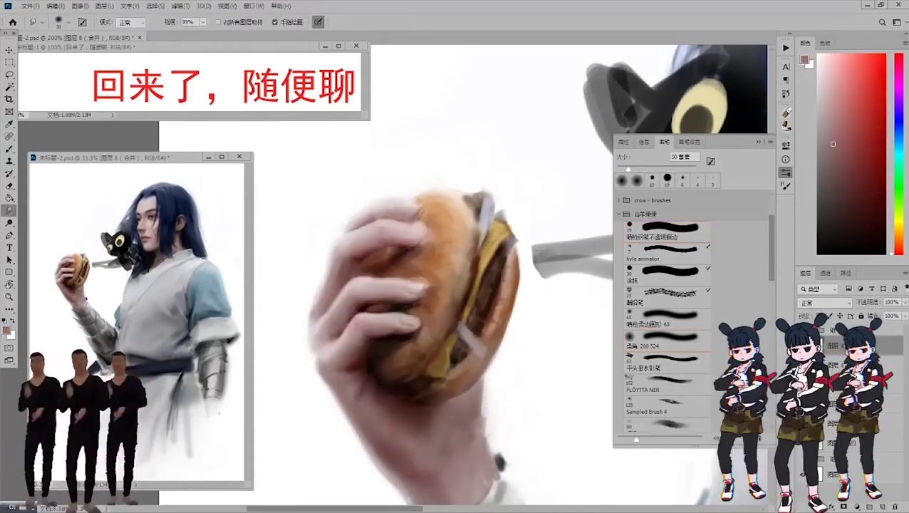
pyautogui.keyDown('alt'); pyautogui.click(403, 333); pyautogui.keyUp('alt')
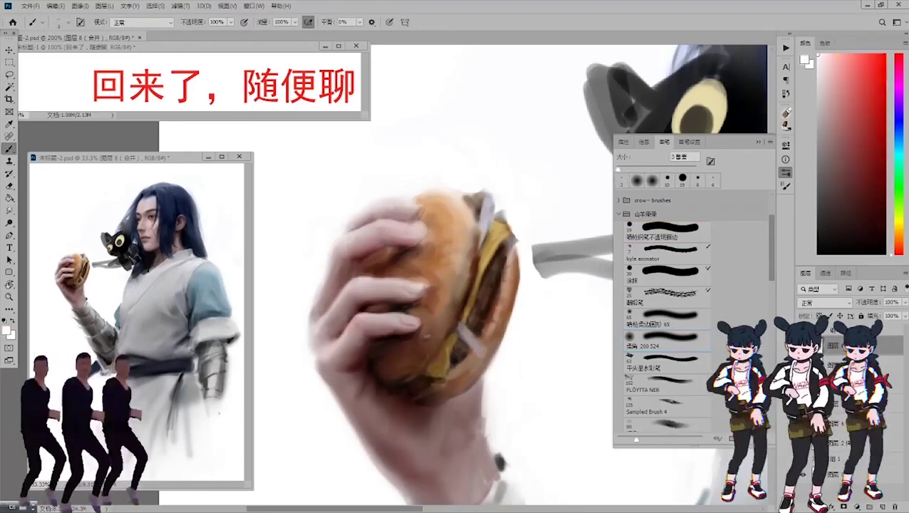
# Touch up the burger's filling in sampled reddish browns with 9 and 6 px hard brushes, and clean the outer edge in white at 4 px.
pyautogui.hotkey('shift', '.')
pyautogui.hotkey('shift', ',')
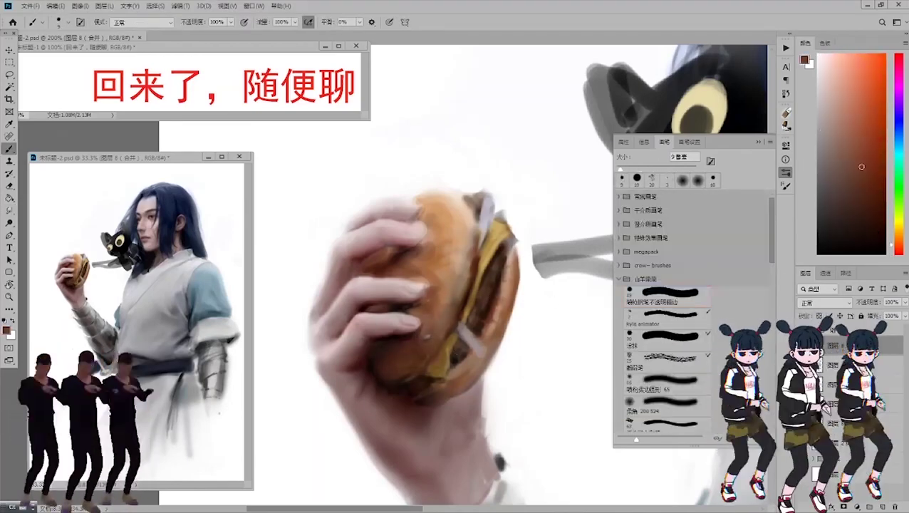
pyautogui.keyDown('alt'); pyautogui.click(439, 307); pyautogui.keyUp('alt')
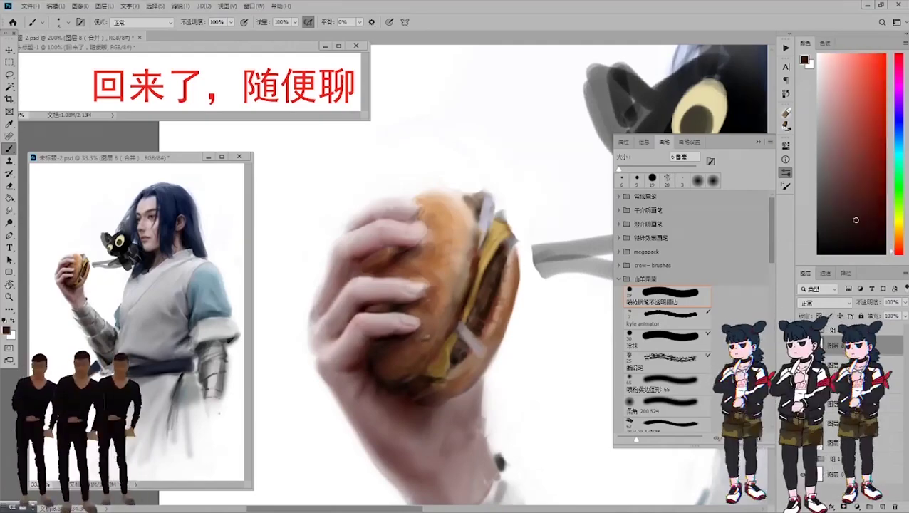
pyautogui.press('[')
pyautogui.press('x')
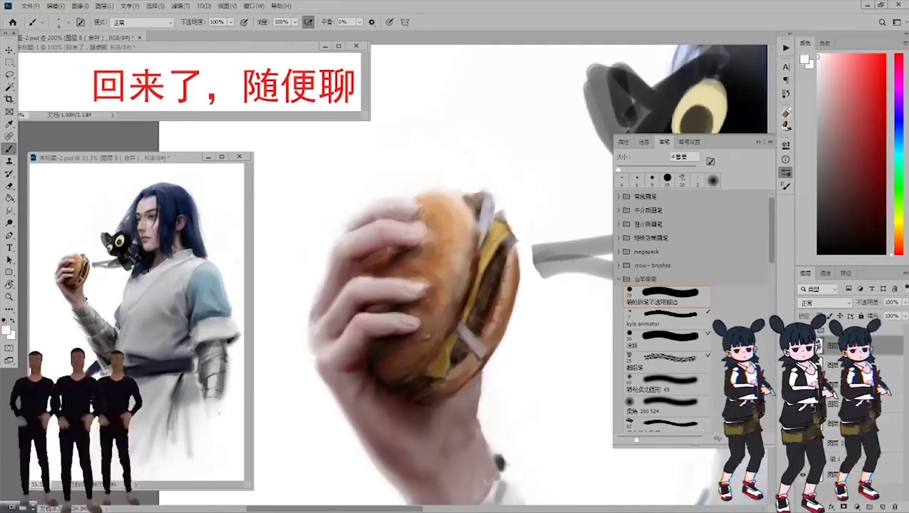
# Define the filling and rim at the burger's lower end in sampled grey-brown and dark brown with a 4 px hard brush.
pyautogui.keyDown('alt'); pyautogui.click(462, 370); pyautogui.keyUp('alt')
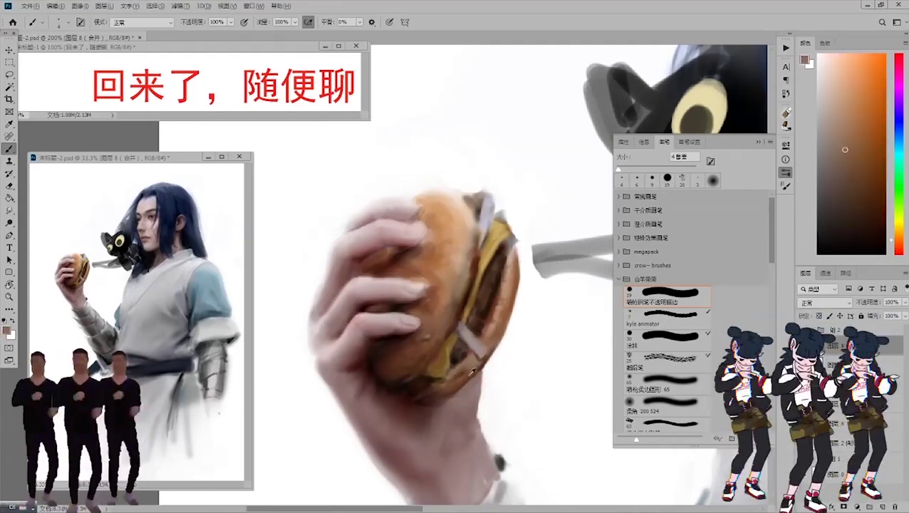
pyautogui.keyDown('alt'); pyautogui.click(463, 367); pyautogui.keyUp('alt')
pyautogui.press(']')
pyautogui.press(']')
pyautogui.press(']')
pyautogui.press(']')
pyautogui.press(']')
pyautogui.press(']')
pyautogui.press(']')
pyautogui.press(']')
pyautogui.press(']')
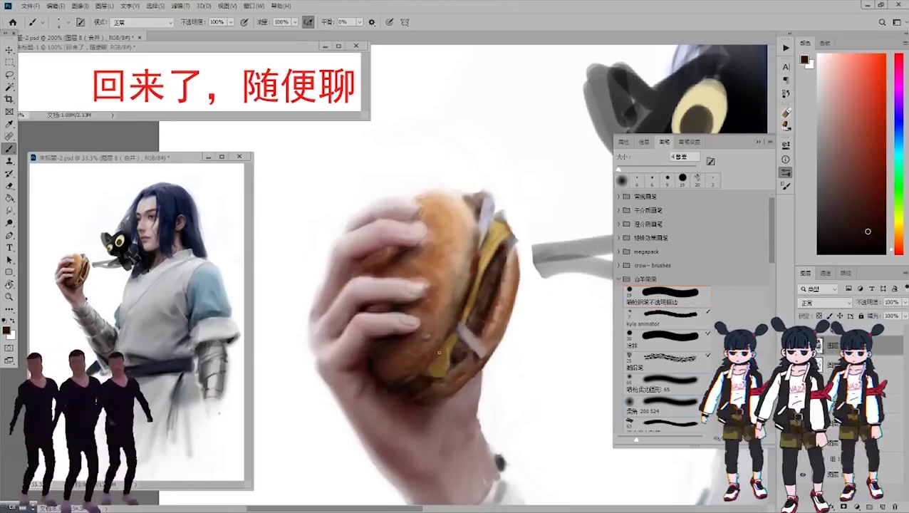
# Smudge the upper bun's cut edge at 40 px and soften the adjoining filling in sampled dark brown with a soft 20 px brush.
pyautogui.press('r')
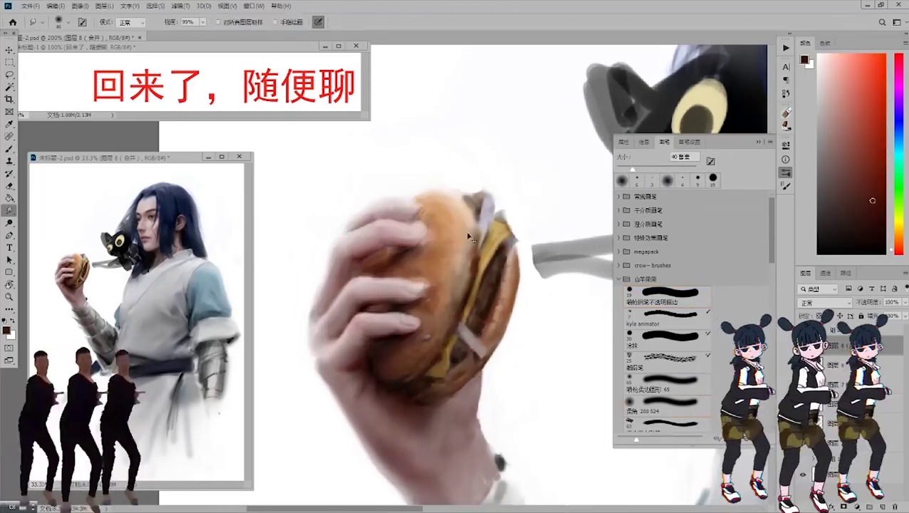
pyautogui.press('b')
pyautogui.keyDown('alt'); pyautogui.click(472, 198); pyautogui.keyUp('alt')
pyautogui.keyDown('alt'); pyautogui.click(435, 294); pyautogui.keyUp('alt')
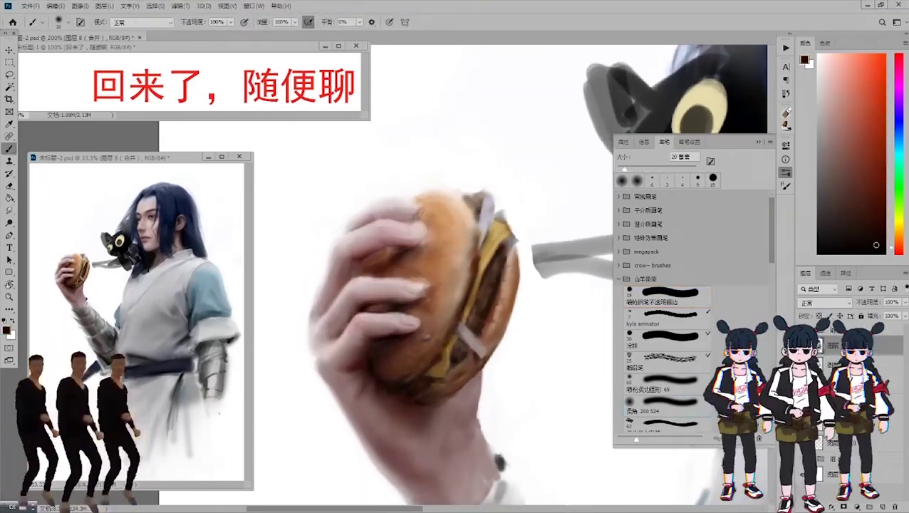
pyautogui.keyDown('alt'); pyautogui.click(476, 246); pyautogui.keyUp('alt')
pyautogui.keyDown('alt'); pyautogui.click(493, 170); pyautogui.keyUp('alt')
pyautogui.keyDown('alt'); pyautogui.click(492, 300); pyautogui.keyUp('alt')
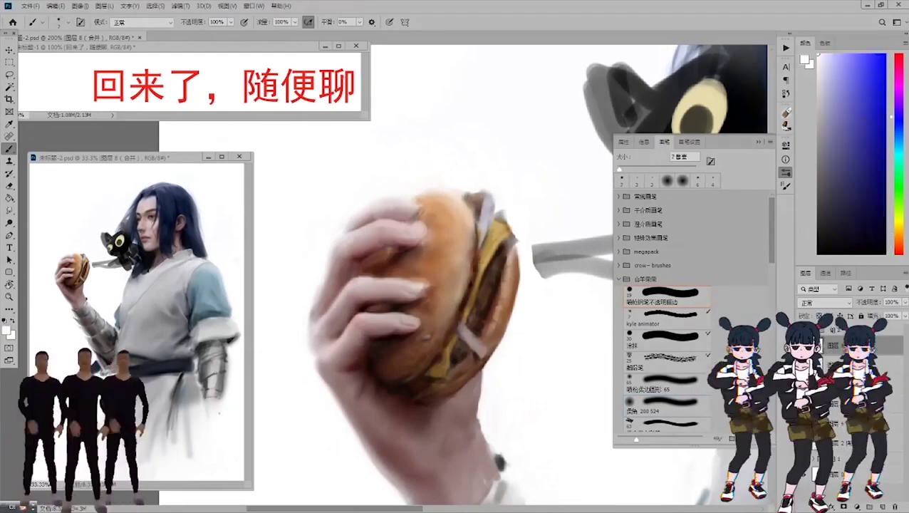
# Extend the meat patty at the burger's upper end in sampled dark brown and sharpen the onion strip with a small hard brush.
pyautogui.keyDown('alt'); pyautogui.click(473, 201); pyautogui.keyUp('alt')
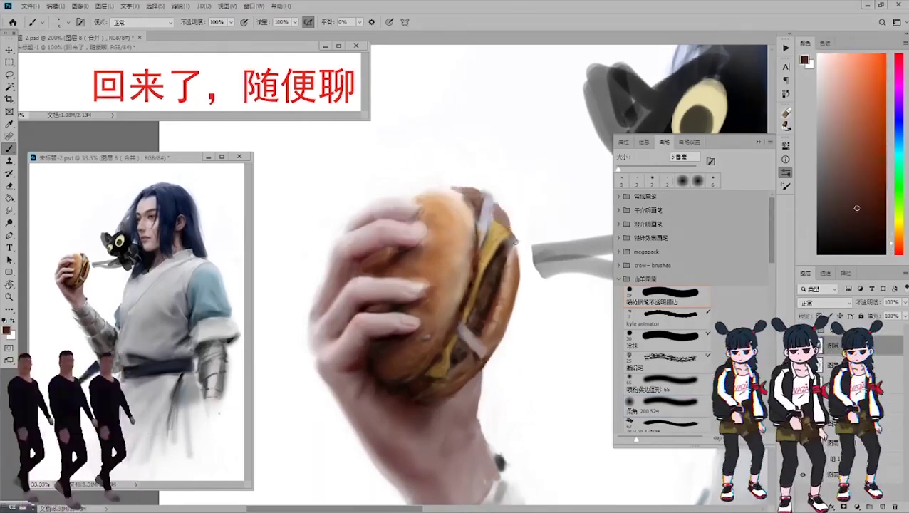
pyautogui.keyDown('alt'); pyautogui.click(498, 213); pyautogui.keyUp('alt')
pyautogui.click(680, 180)
pyautogui.click(621, 179)
pyautogui.keyDown('alt'); pyautogui.click(498, 271); pyautogui.keyUp('alt')
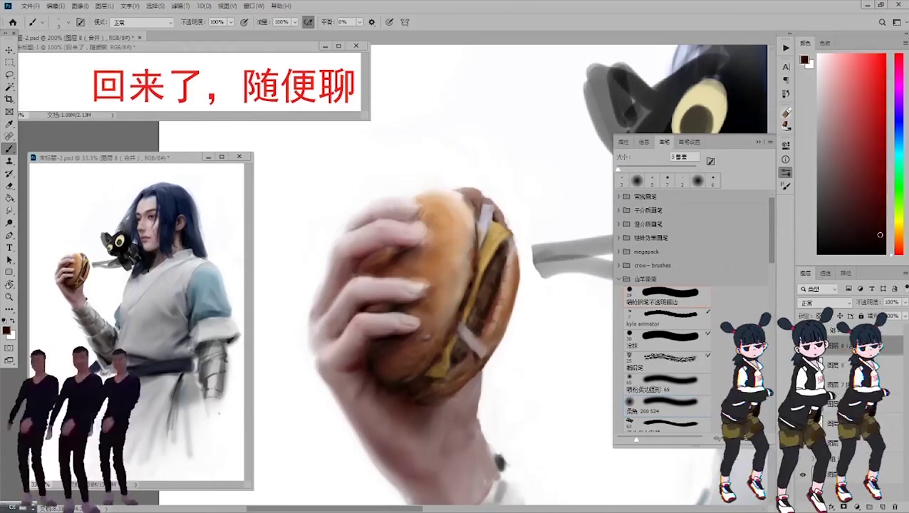
# Tint the bun's lower rim in Color mode with a 6 px hard brush, and refine the patty's upper edge in sampled greyish brown.
pyautogui.keyDown('alt'); pyautogui.click(442, 395); pyautogui.keyUp('alt')
pyautogui.hotkey('shift', 'alt', 'c')
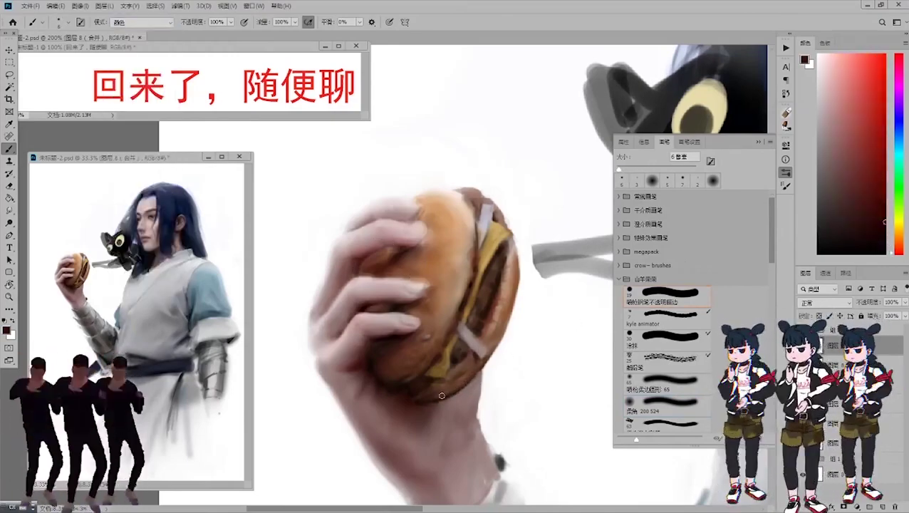
pyautogui.keyDown('alt'); pyautogui.click(428, 385); pyautogui.keyUp('alt')
pyautogui.keyDown('alt'); pyautogui.click(499, 223); pyautogui.keyUp('alt')
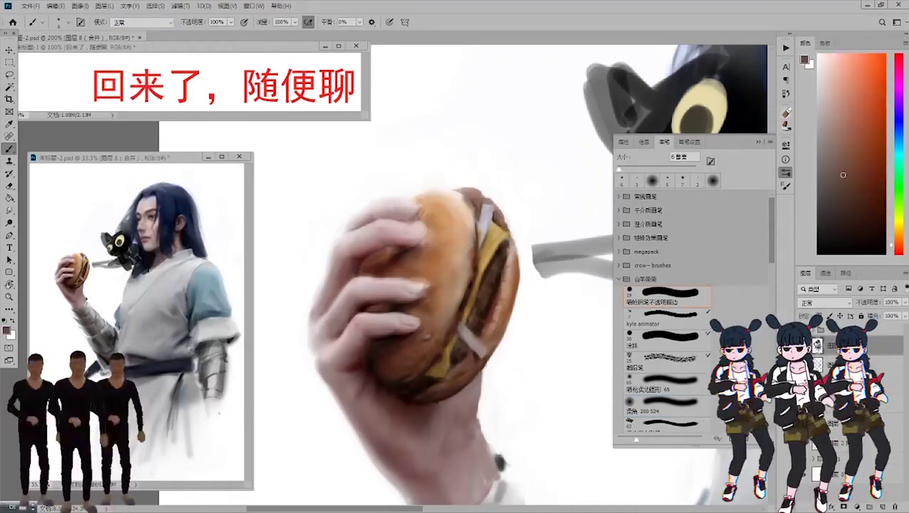
pyautogui.keyDown('alt'); pyautogui.click(492, 215); pyautogui.keyUp('alt')
pyautogui.press('[')
pyautogui.press('[')
pyautogui.press('[')
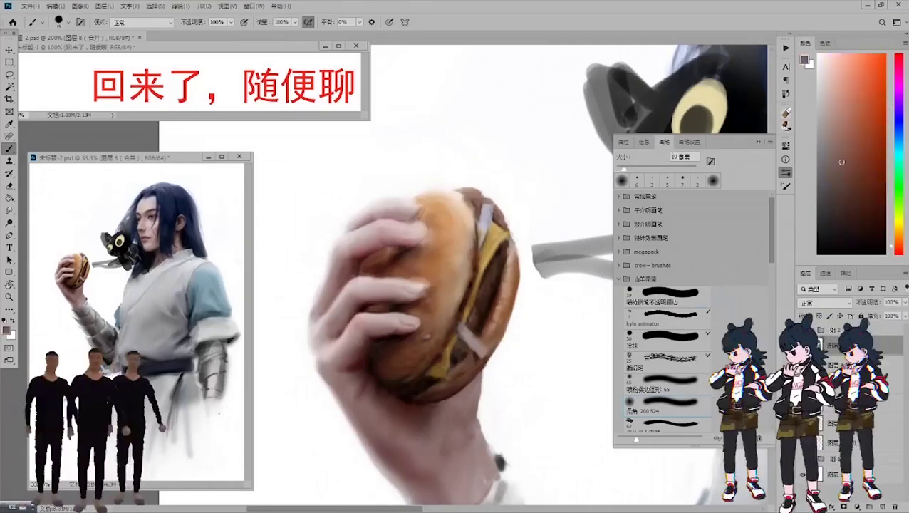
# Smooth the bun's surface beside the uppermost fingertip in sampled light brown with an 8 px hard brush.
pyautogui.keyDown('alt'); pyautogui.click(396, 267); pyautogui.keyUp('alt')
pyautogui.keyDown('alt'); pyautogui.click(421, 216); pyautogui.keyUp('alt')
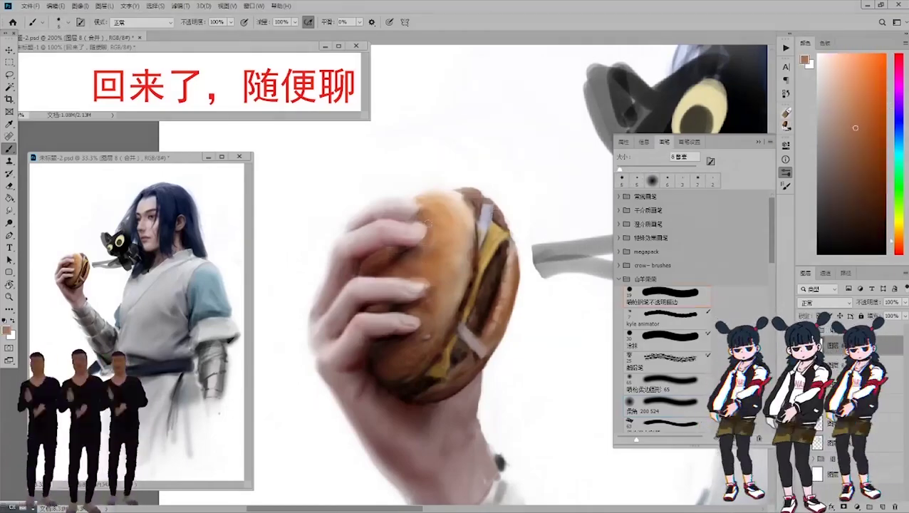
pyautogui.keyDown('alt'); pyautogui.click(421, 203); pyautogui.keyUp('alt')
pyautogui.press('[')
pyautogui.press('[')
pyautogui.press('[')
pyautogui.press('[')
# Define the dark contour around the uppermost fingertip in sampled dark red with a 4 px hard brush.
pyautogui.keyDown('alt'); pyautogui.click(419, 233); pyautogui.keyUp('alt')
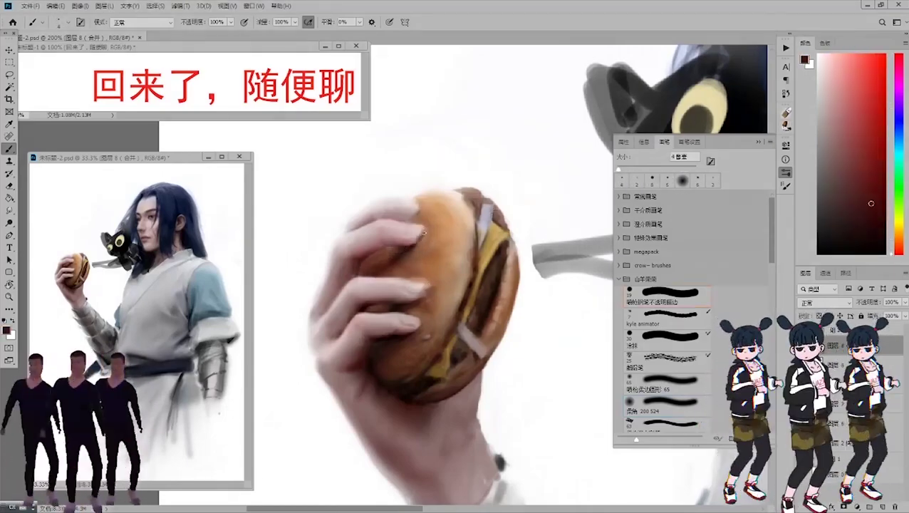
pyautogui.keyDown('alt'); pyautogui.click(417, 235); pyautogui.keyUp('alt')
pyautogui.keyDown('alt'); pyautogui.click(410, 223); pyautogui.keyUp('alt')
pyautogui.keyDown('alt'); pyautogui.click(410, 240); pyautogui.keyUp('alt')
pyautogui.press(']')
pyautogui.press(']')
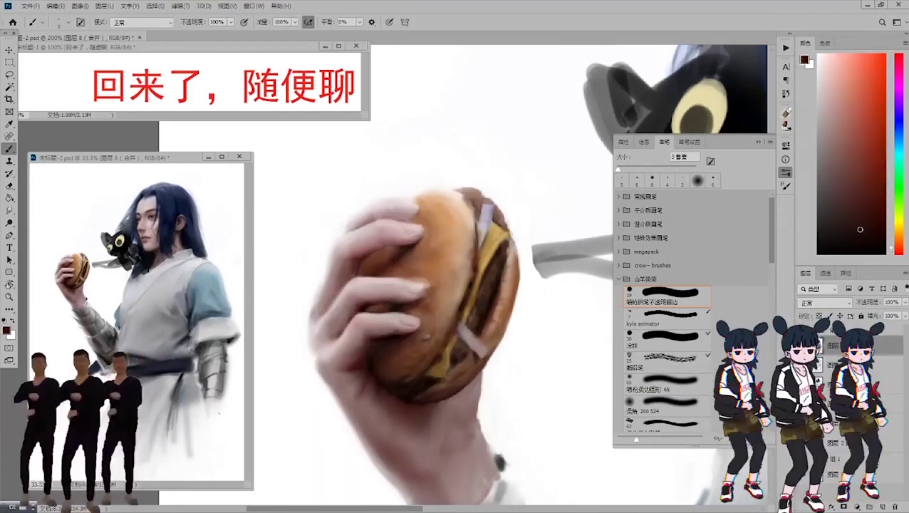
# Dot pale sesame seeds with small shadows across the bun and between the fingers, using a 3 px hard brush.
pyautogui.keyDown('alt'); pyautogui.click(416, 264); pyautogui.keyUp('alt')
pyautogui.keyDown('alt'); pyautogui.click(428, 285); pyautogui.keyUp('alt')
pyautogui.press('[')
pyautogui.press('[')
pyautogui.press('[')
pyautogui.press('[')
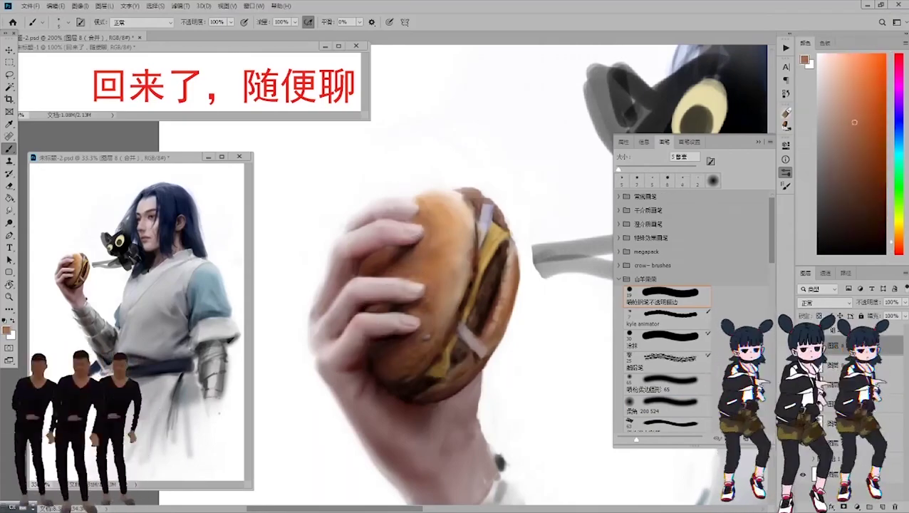
pyautogui.press('d')
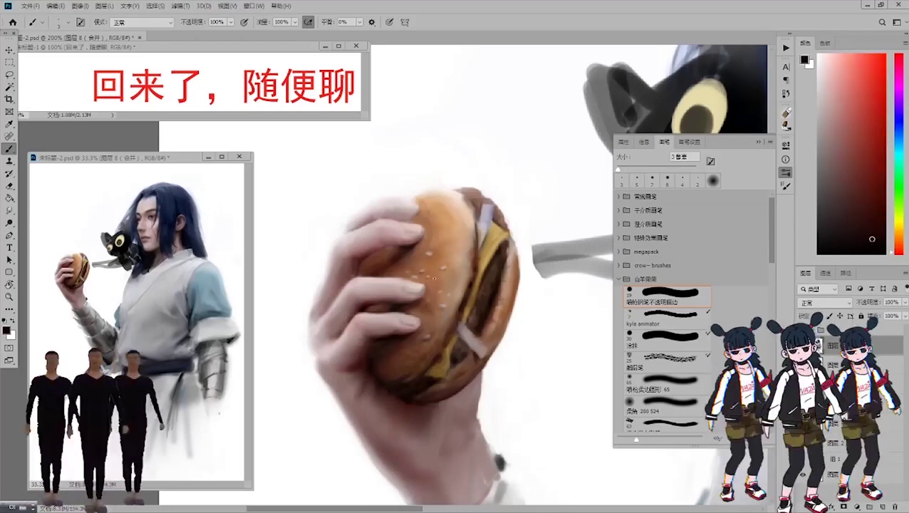
pyautogui.keyDown('alt'); pyautogui.click(394, 254); pyautogui.keyUp('alt')
pyautogui.keyDown('alt'); pyautogui.click(495, 208); pyautogui.keyUp('alt')
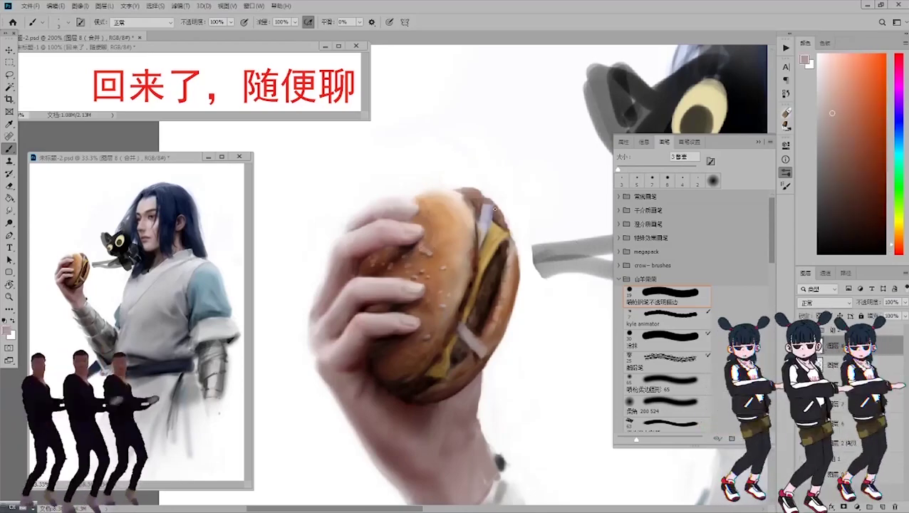
# Add more sesame seeds along the bun's upper edge and face in sampled cream with a 4 px hard brush.
pyautogui.scroll(1, 413, 345)
pyautogui.press('x')
pyautogui.scroll(-2, 456, 278)
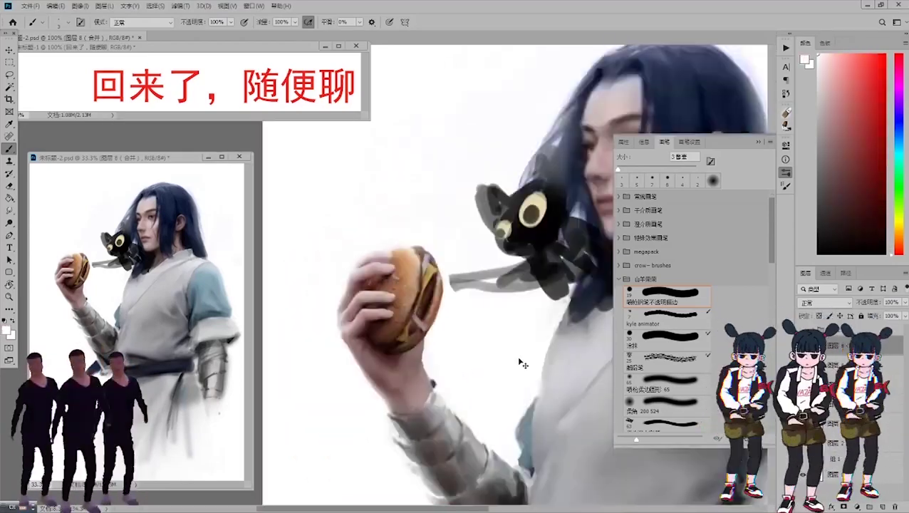
pyautogui.scroll(2, 455, 278)
pyautogui.scroll(-2, 456, 278)
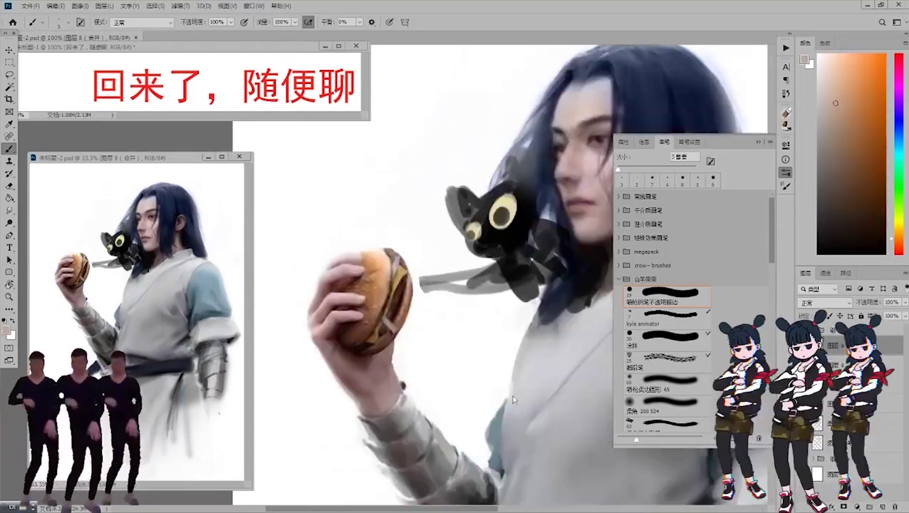
pyautogui.scroll(1, 295, 274)
pyautogui.keyDown('alt'); pyautogui.click(435, 263); pyautogui.keyUp('alt')
pyautogui.press(']')
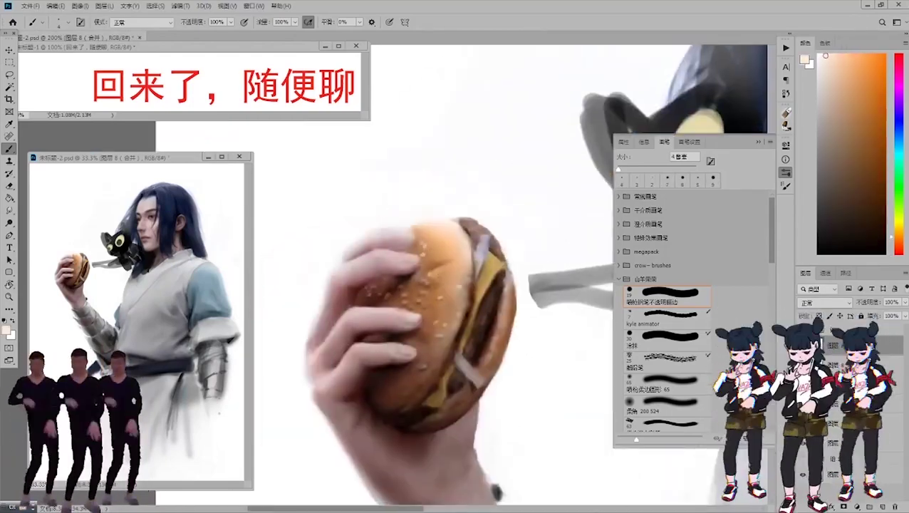
pyautogui.keyDown('alt'); pyautogui.click(415, 231); pyautogui.keyUp('alt')
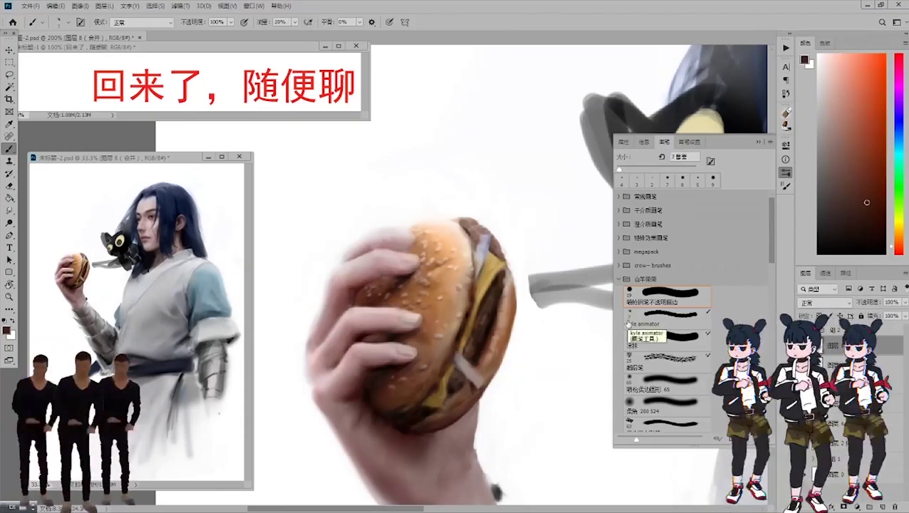
# Detail the meat patty and filling edges in sampled browns with 4 and 3 px hard brushes.
pyautogui.keyDown('alt'); pyautogui.click(484, 256); pyautogui.keyUp('alt')
pyautogui.press('[')
pyautogui.press('[')
pyautogui.press('[')
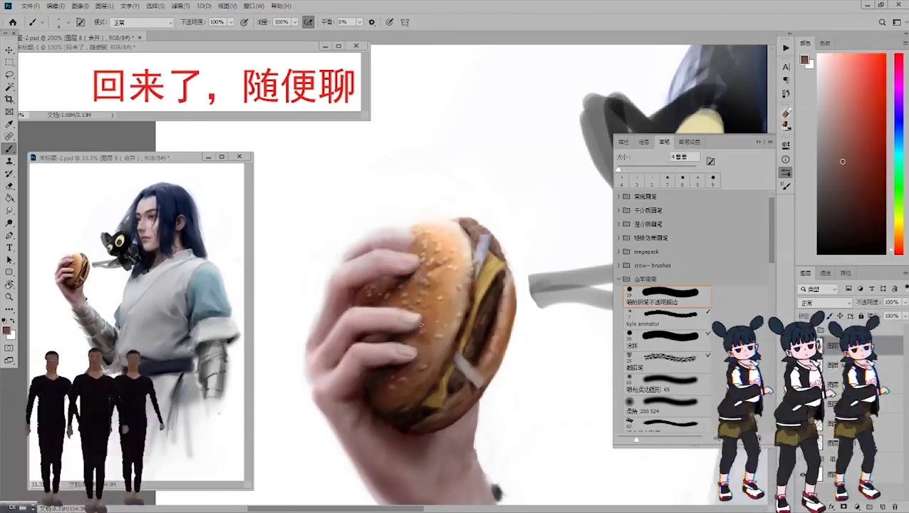
pyautogui.press(']')
pyautogui.press(']')
pyautogui.press(']')
pyautogui.press(']')
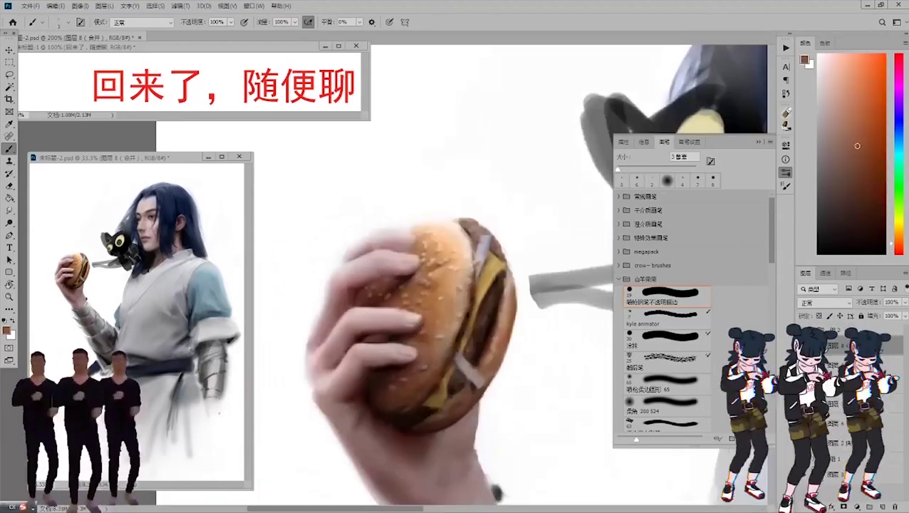
pyautogui.press('[')
pyautogui.press(']')
pyautogui.press(']')
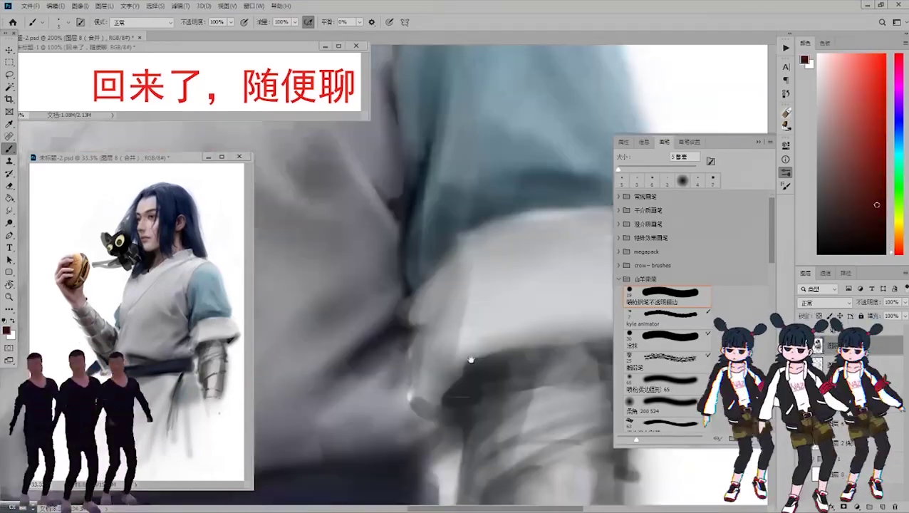
# Deepen the shadow beneath the lowered arm's rolled cuff in dark grey with a 10 px hard brush and a soft 30 px brush.
pyautogui.press('d')
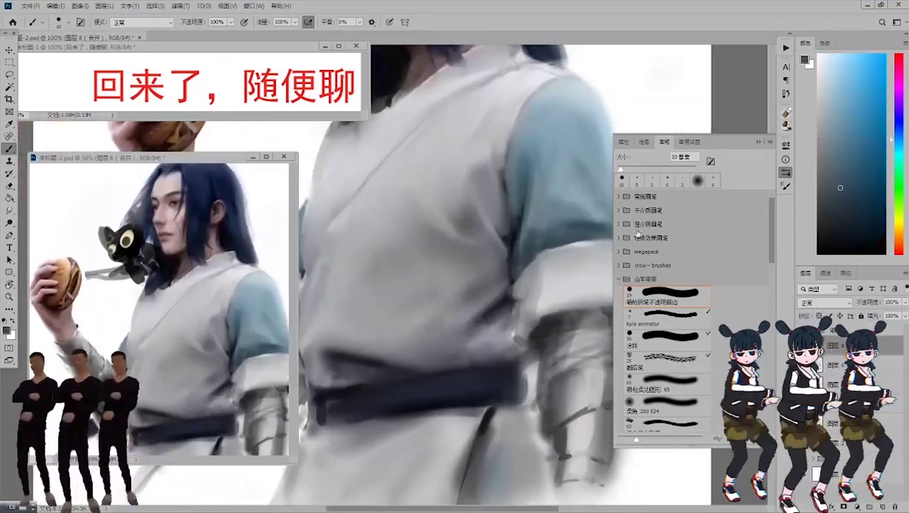
pyautogui.press(']')
pyautogui.press(']')
pyautogui.press(']')
pyautogui.moveTo(634, 168); pyautogui.dragTo(640, 169)
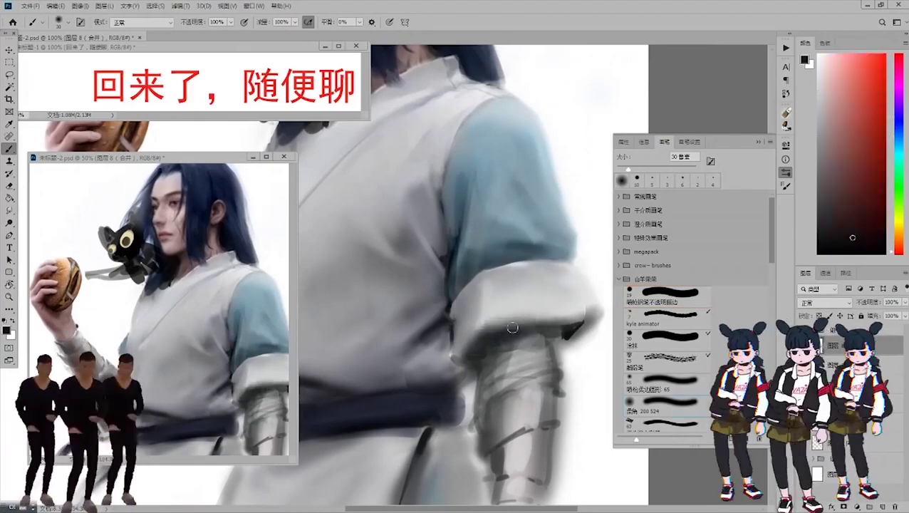
pyautogui.keyDown('alt'); pyautogui.click(526, 307); pyautogui.keyUp('alt')
pyautogui.press('[')
pyautogui.keyDown('alt'); pyautogui.click(526, 307); pyautogui.keyUp('alt')
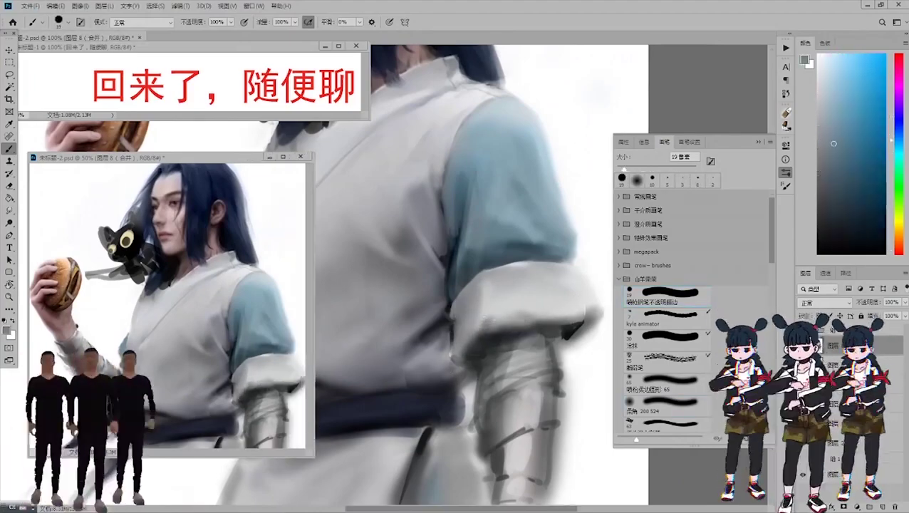
# Smooth the shading of the blue upper sleeve in sampled grey-blue with a soft 35 px brush.
pyautogui.press(']')
pyautogui.press(']')
pyautogui.press(']')
pyautogui.press(']')
pyautogui.press(']')
pyautogui.keyDown('alt'); pyautogui.click(528, 201); pyautogui.keyUp('alt')
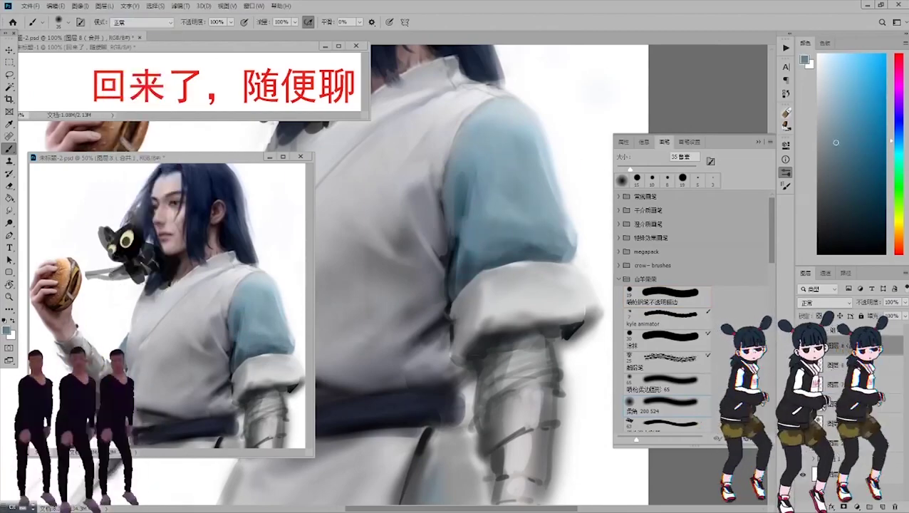
# Darken the fold and inner edge of the blue sleeve in deep blue with a soft 10 px brush and a 15 px hard brush.
pyautogui.click(849, 171)
pyautogui.press(']')
pyautogui.press(']')
pyautogui.press(']')
pyautogui.press(']')
pyautogui.click(843, 237)
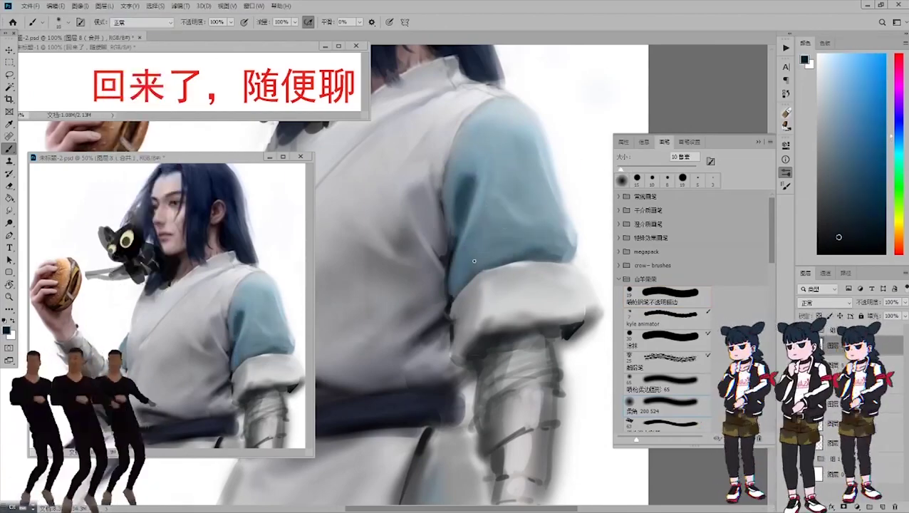
pyautogui.keyDown('alt'); pyautogui.click(462, 274); pyautogui.keyUp('alt')
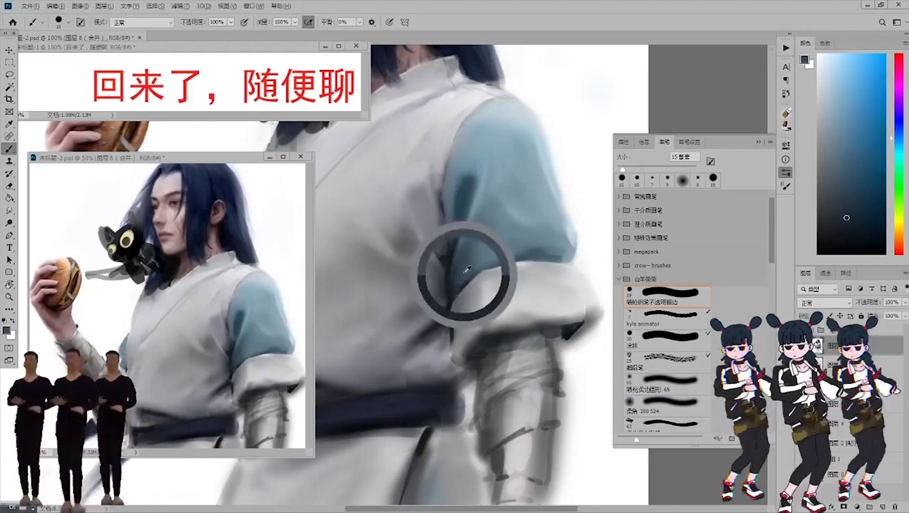
pyautogui.keyDown('alt'); pyautogui.click(462, 271); pyautogui.keyUp('alt')
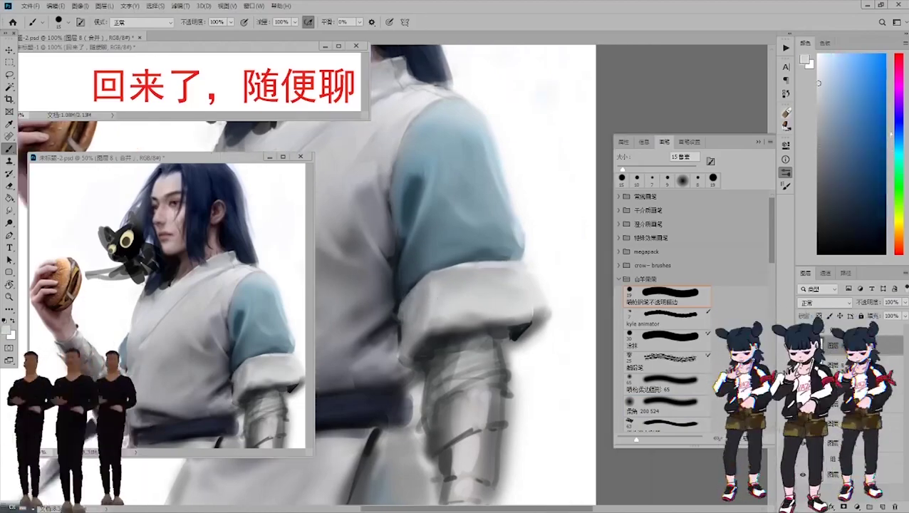
# Trim the rolled cuff's outer edge with a 15 px hard brush and sharpen its dark underside in near-black at 7 px.
pyautogui.hscroll(2, 522, 346)
pyautogui.keyDown('alt'); pyautogui.click(523, 341); pyautogui.keyUp('alt')
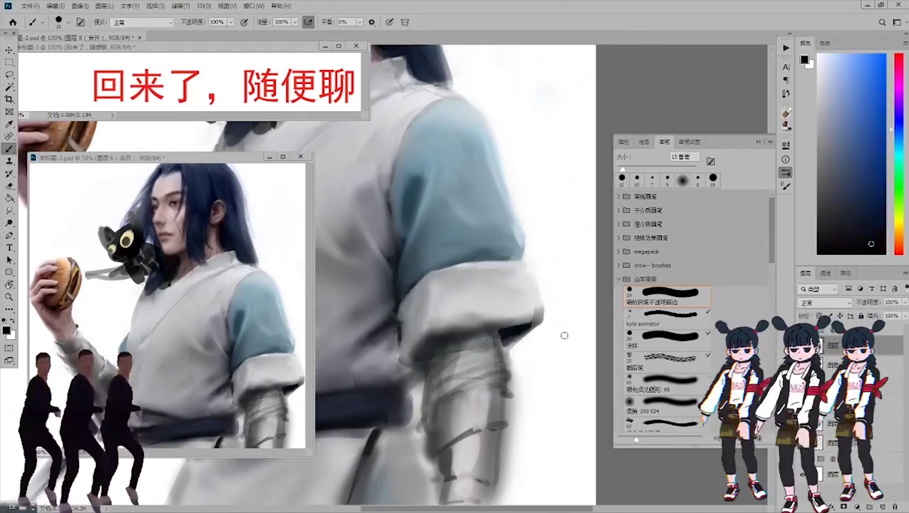
pyautogui.press('.')
pyautogui.press('.')
pyautogui.press('.')
pyautogui.press('.')
pyautogui.press('.')
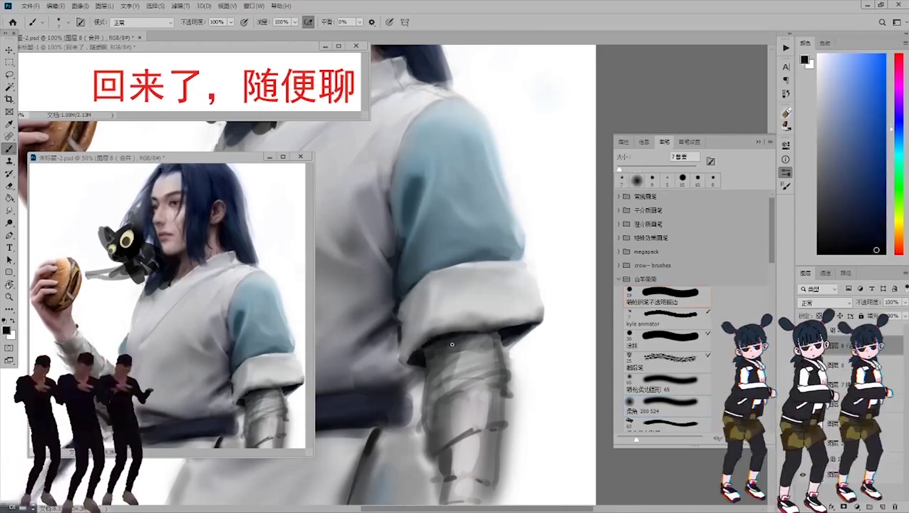
# Select the area under the rolled cuff's lower edge, shade it in sampled near-black with a soft brush, and clear the selection.
pyautogui.keyDown('alt'); pyautogui.click(418, 343); pyautogui.keyUp('alt')
pyautogui.press('d')
pyautogui.press(']')
pyautogui.press(']')
pyautogui.press(']')
pyautogui.press(']')
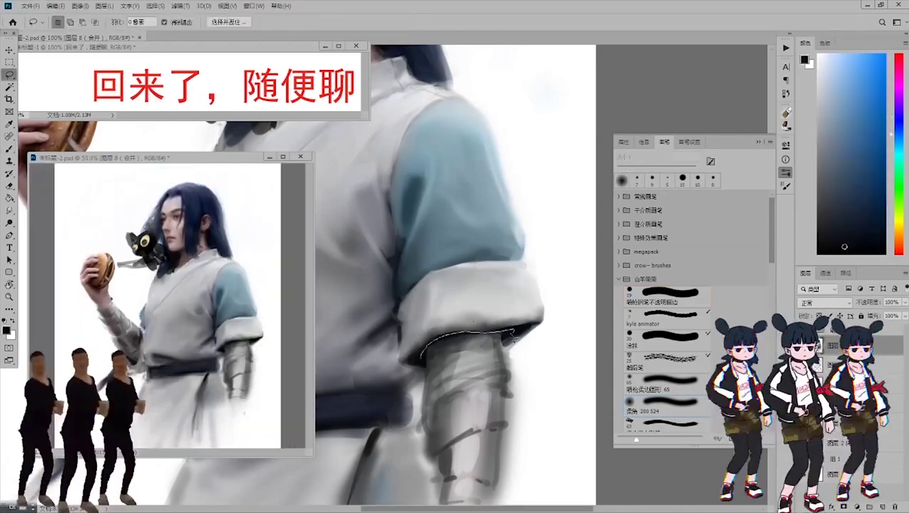
pyautogui.moveTo(427, 335); pyautogui.dragTo(441, 339)
pyautogui.hotkey('ctrl', 'd')
# Smooth the upper face and rim of the rolled cuff in light grey with a 19 px hard brush.
pyautogui.press('x')
pyautogui.press(',')
pyautogui.press(',')
pyautogui.press(',')
pyautogui.press(',')
pyautogui.press(',')
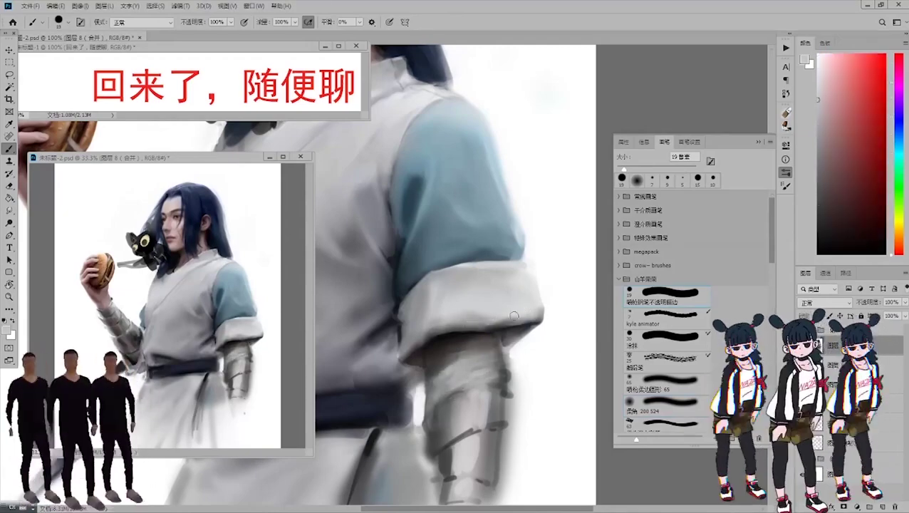
pyautogui.moveTo(455, 268)
pyautogui.mouseDown()
pyautogui.moveTo(484, 352)
pyautogui.moveTo(530, 265)
pyautogui.moveTo(491, 262)
pyautogui.mouseUp()
pyautogui.hotkey('ctrl', '-')
pyautogui.hotkey('ctrl', '-')
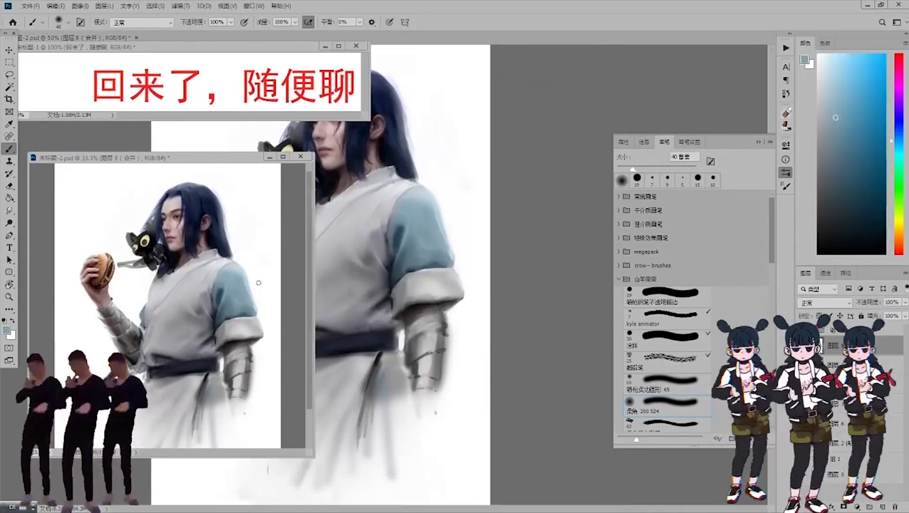
# Show the small overview window as a greyscale proof of the painting and enlarge the brush.
pyautogui.hotkey('shift', 'alt', 'c')
pyautogui.press(']')
pyautogui.press(']')
pyautogui.press(']')
pyautogui.press(']')
pyautogui.press(']')
pyautogui.press(']')
pyautogui.press(']')
pyautogui.press(']')
pyautogui.press(']')
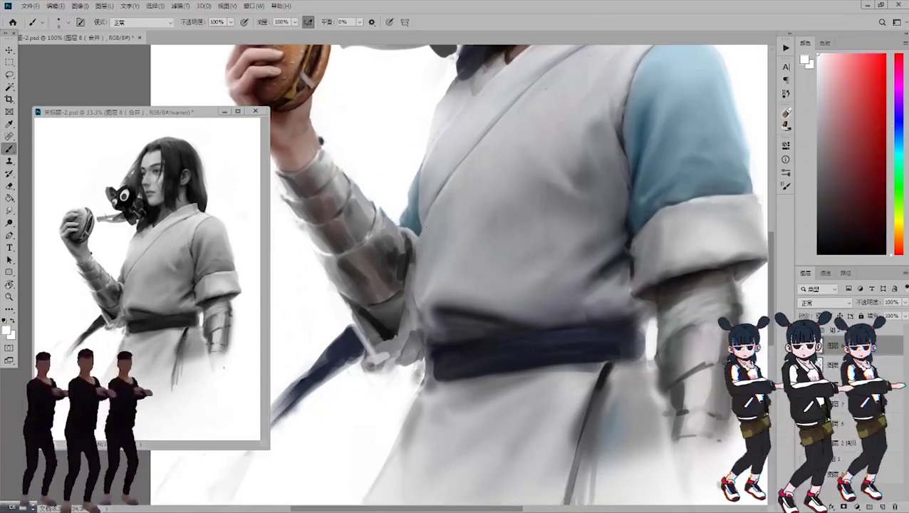
# Fill in the raised arm's elbow sleeve in sampled mid-greys with a soft brush and trim its underside in white.
pyautogui.scroll(-2, 461, 274)
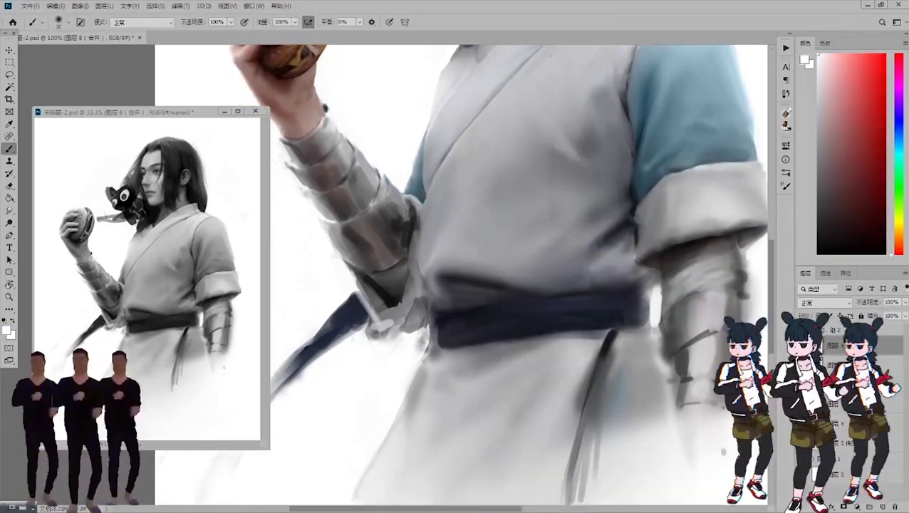
pyautogui.keyDown('alt'); pyautogui.click(425, 298); pyautogui.keyUp('alt')
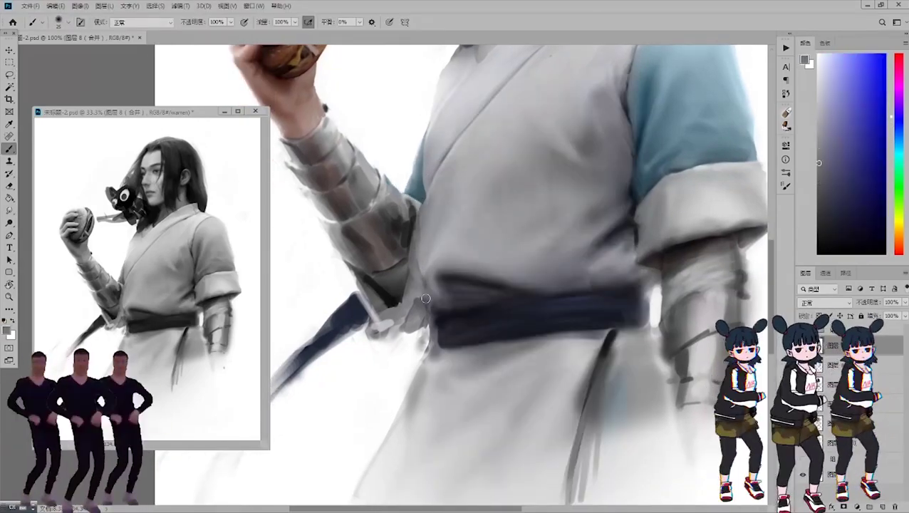
pyautogui.moveTo(425, 299); pyautogui.dragTo(420, 391)
pyautogui.keyDown('alt'); pyautogui.click(420, 391); pyautogui.keyUp('alt')
pyautogui.keyDown('alt'); pyautogui.click(384, 399); pyautogui.keyUp('alt')
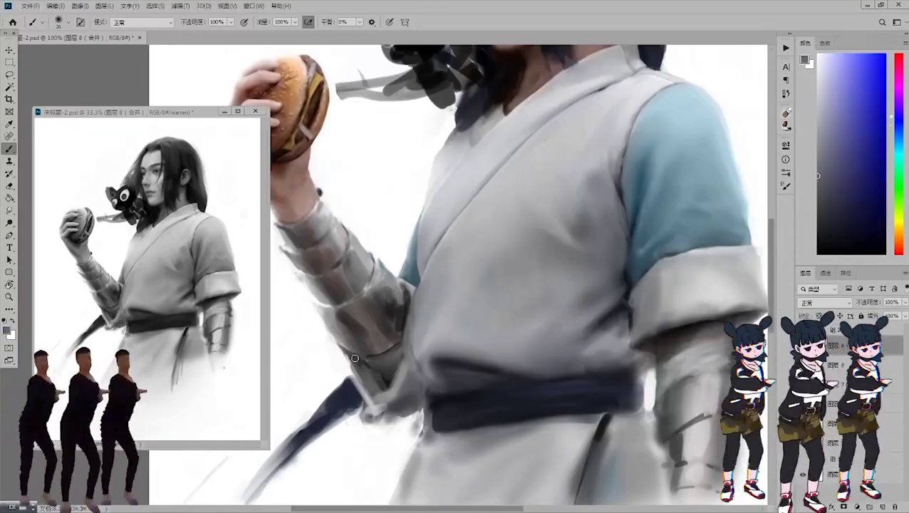
pyautogui.keyDown('alt'); pyautogui.click(378, 388); pyautogui.keyUp('alt')
pyautogui.scroll(-2, 456, 285)
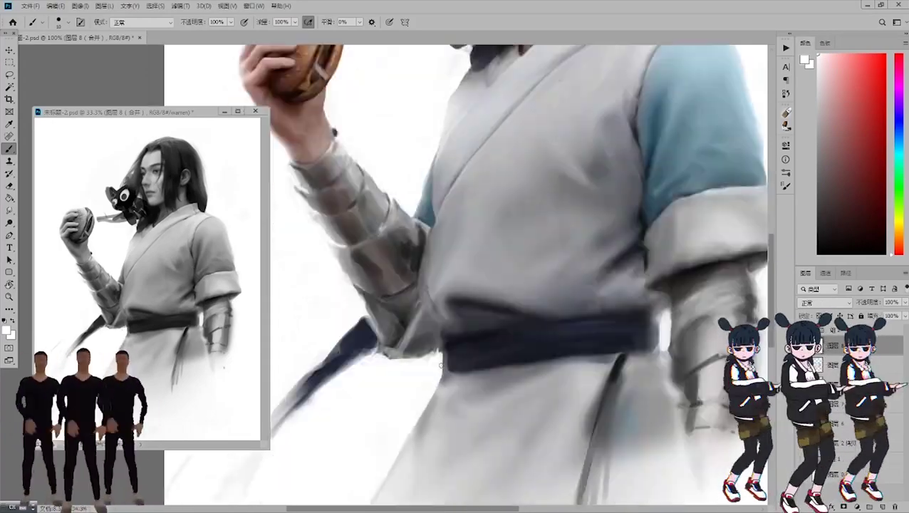
# Select the sleeve cloth just below the raised bracer, shade it in dark grey with a soft 40 px brush, and deselect.
pyautogui.scroll(2, 339, 371)
pyautogui.moveTo(431, 245); pyautogui.dragTo(463, 313)
pyautogui.rightClick(597, 105)
pyautogui.press('Escape')
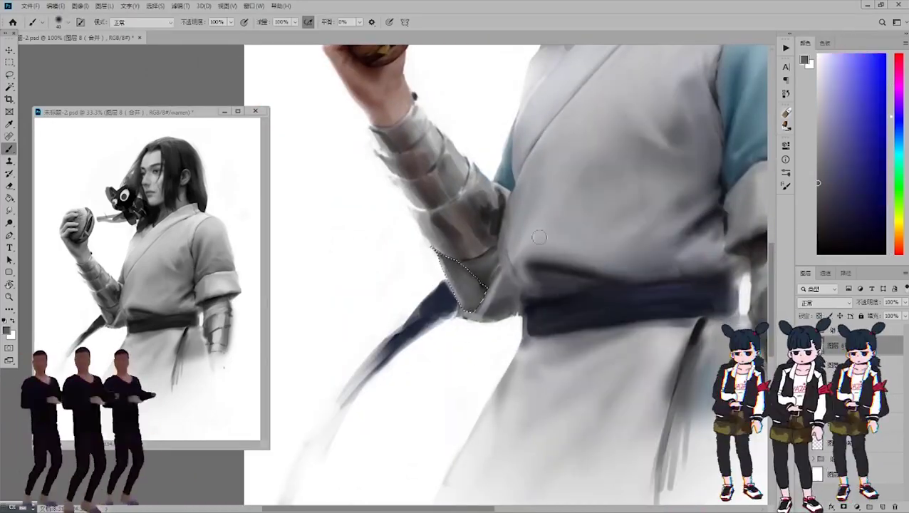
pyautogui.hotkey('ctrl', 'd')
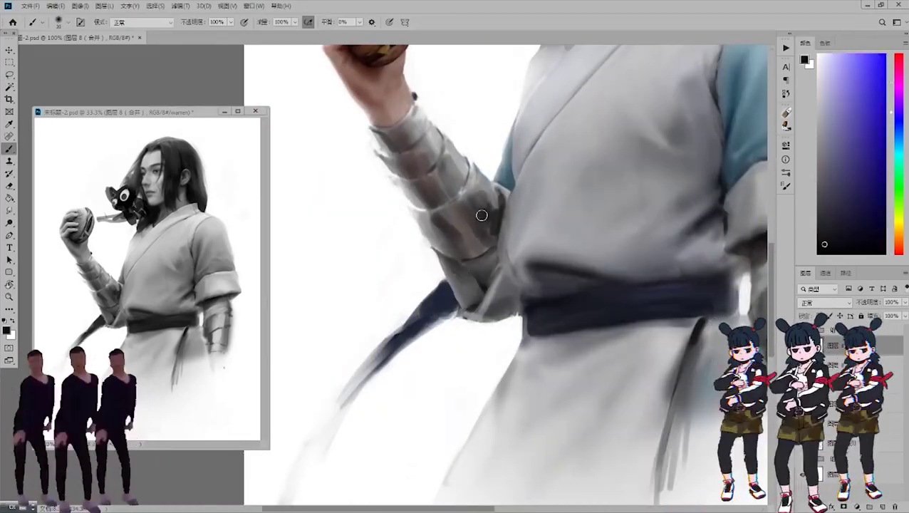
# Sharpen the elbow sleeve's fold in near-black with a small brush, clean its underside in white, and outline the inner fold for shading.
pyautogui.keyDown('alt'); pyautogui.click(481, 299); pyautogui.keyUp('alt')
pyautogui.moveTo(499, 281); pyautogui.dragTo(479, 319)
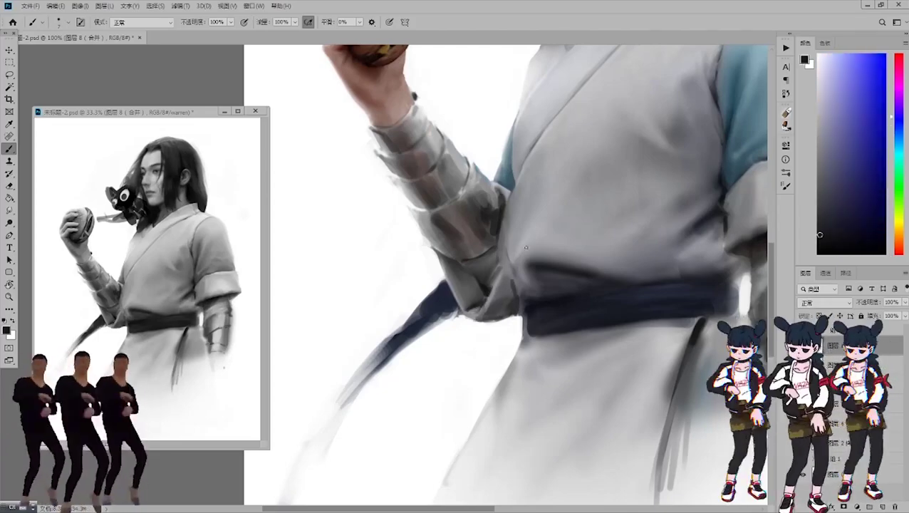
pyautogui.keyDown('alt'); pyautogui.click(510, 267); pyautogui.keyUp('alt')
pyautogui.keyDown('alt'); pyautogui.click(436, 355); pyautogui.keyUp('alt')
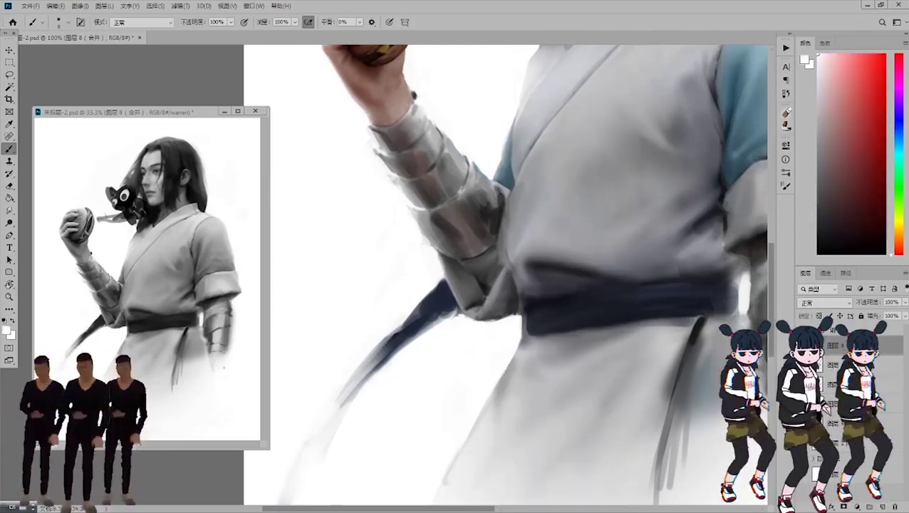
pyautogui.keyDown('alt'); pyautogui.click(481, 303); pyautogui.keyUp('alt')
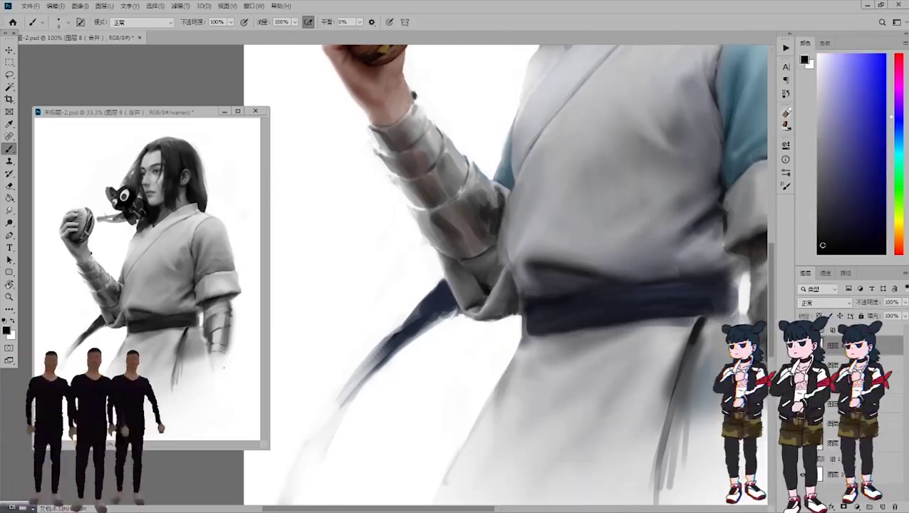
pyautogui.keyDown('alt'); pyautogui.click(388, 210); pyautogui.keyUp('alt')
pyautogui.keyDown('alt'); pyautogui.click(494, 261); pyautogui.keyUp('alt')
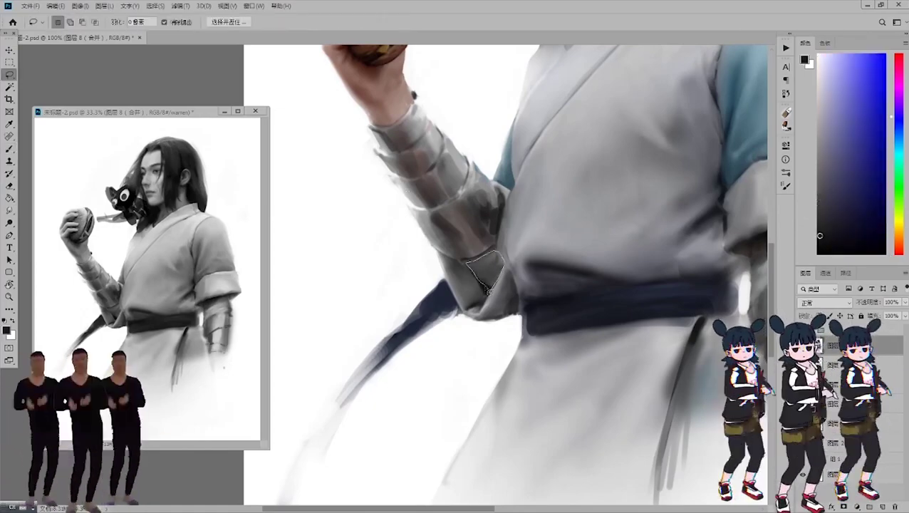
# Define the sash's end beside the raised elbow in sampled near-black and navy with a small hard-edged brush.
pyautogui.keyDown('alt'); pyautogui.click(517, 284); pyautogui.keyUp('alt')
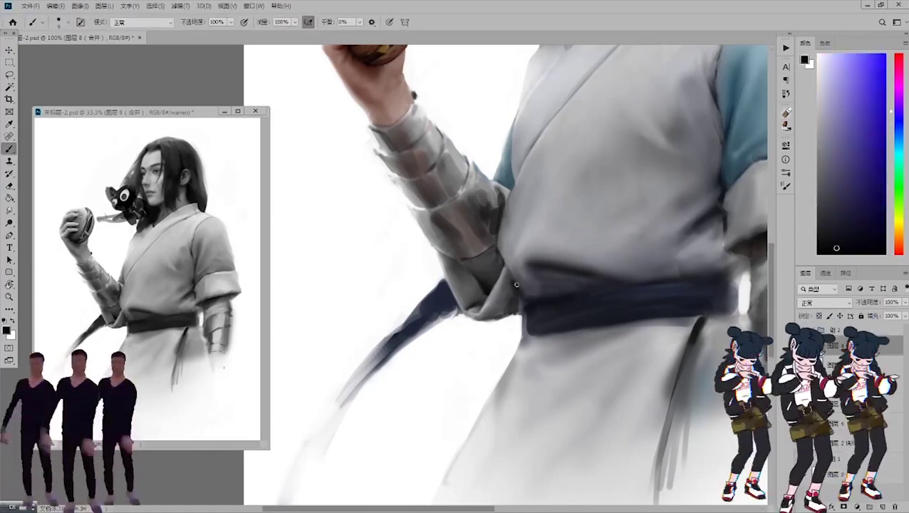
pyautogui.keyDown('alt'); pyautogui.click(510, 330); pyautogui.keyUp('alt')
pyautogui.keyDown('alt'); pyautogui.click(521, 317); pyautogui.keyUp('alt')
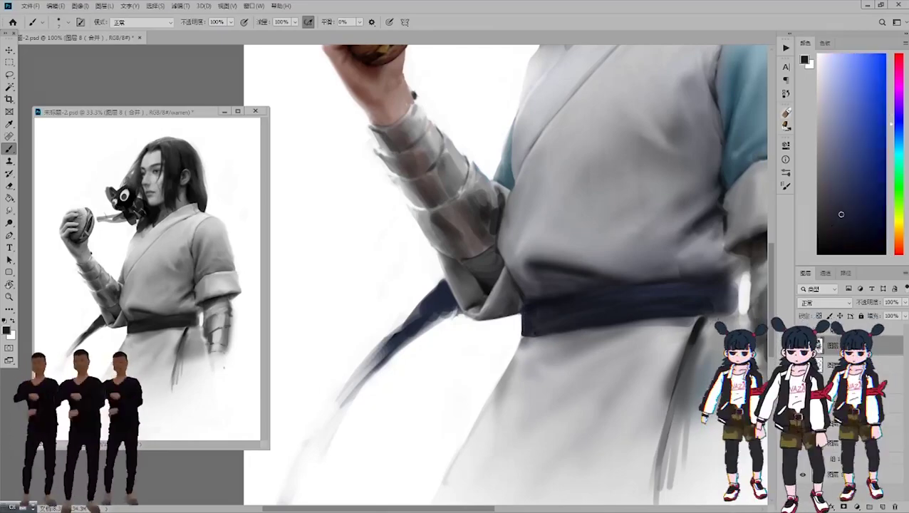
pyautogui.keyDown('alt'); pyautogui.click(517, 300); pyautogui.keyUp('alt')
pyautogui.hotkey('ctrl', '-')
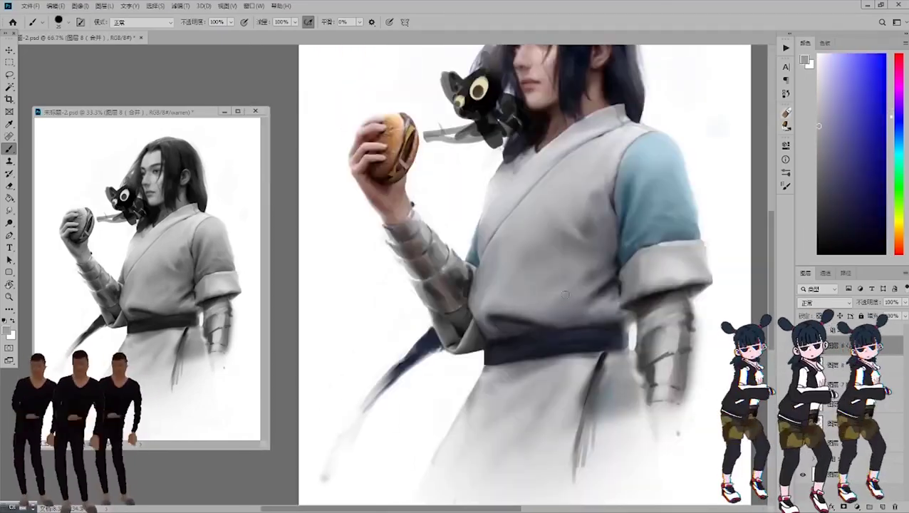
# Blend the robe fold above the sash in sampled grey and deepen the sash's upper edge and creases in near-black.
pyautogui.keyDown('alt'); pyautogui.click(533, 318); pyautogui.keyUp('alt')
pyautogui.keyDown('alt'); pyautogui.click(517, 322); pyautogui.keyUp('alt')
pyautogui.keyDown('alt'); pyautogui.click(509, 324); pyautogui.keyUp('alt')
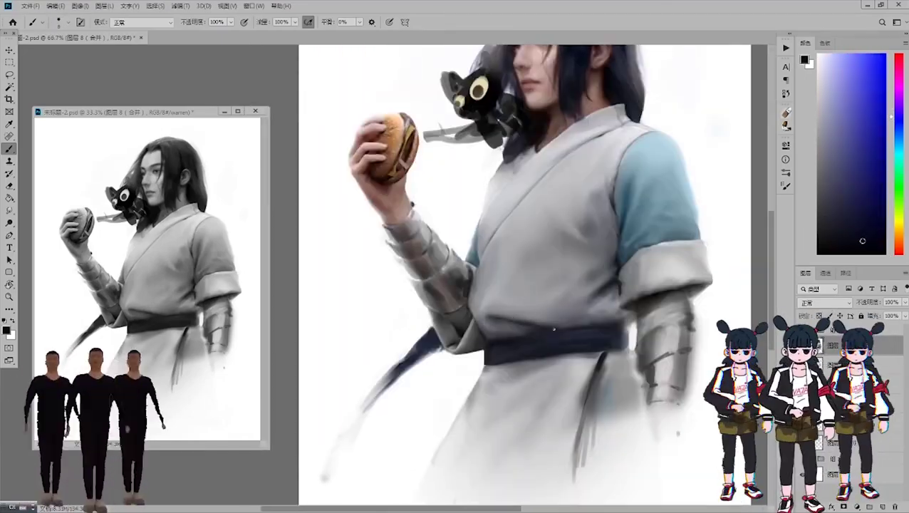
pyautogui.keyDown('alt'); pyautogui.click(527, 346); pyautogui.keyUp('alt')
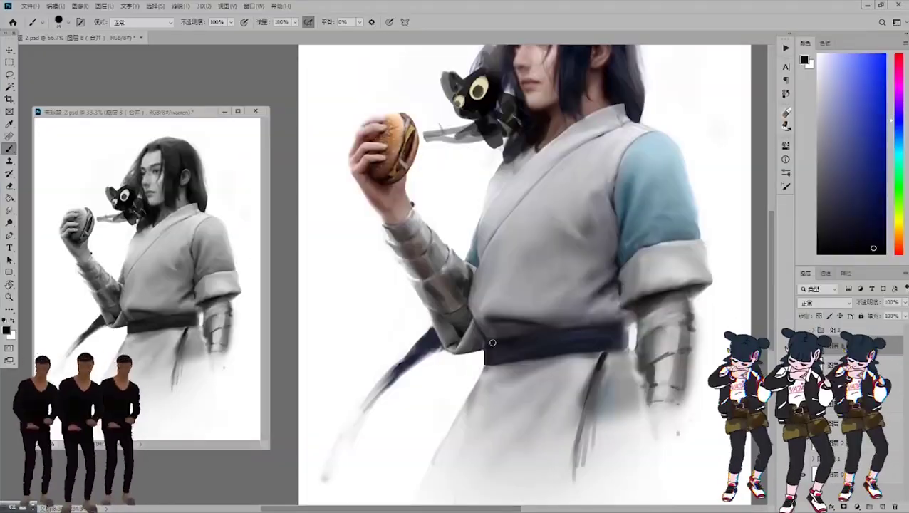
pyautogui.keyDown('alt'); pyautogui.click(569, 334); pyautogui.keyUp('alt')
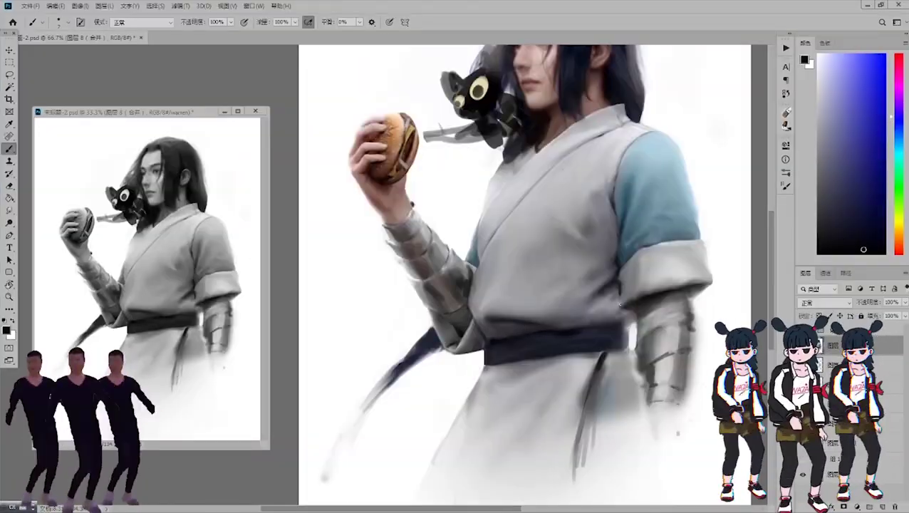
# Shade the wrist end and upper plates of the raised bracer in sampled warm greys with a hard brush.
pyautogui.hotkey('ctrl', '+')
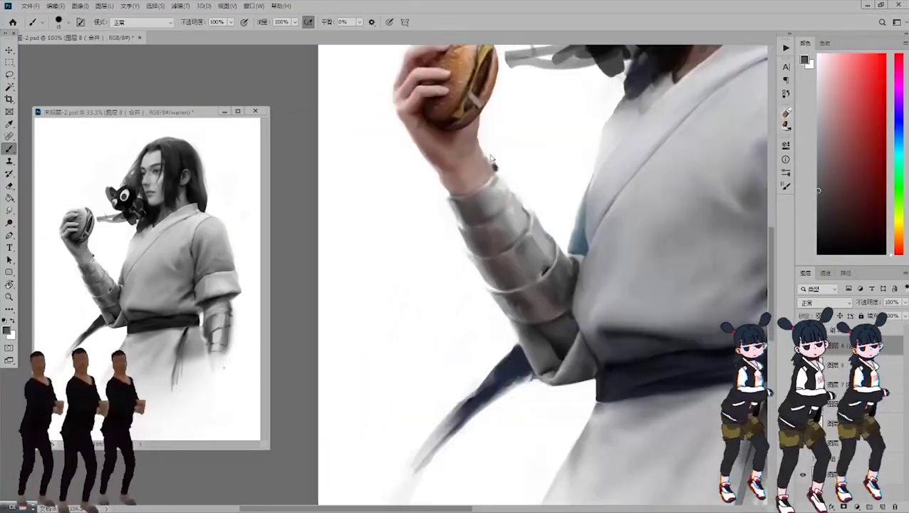
pyautogui.keyDown('alt'); pyautogui.click(668, 208); pyautogui.keyUp('alt')
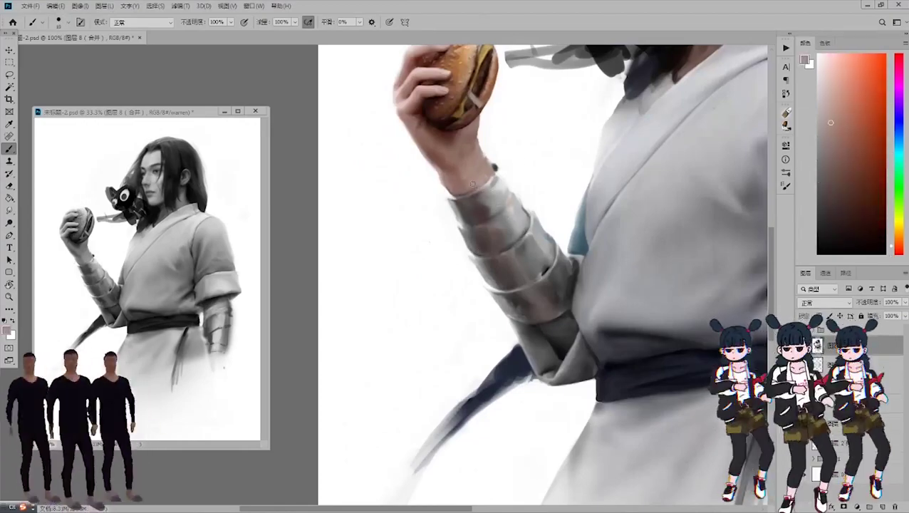
pyautogui.keyDown('alt'); pyautogui.click(499, 177); pyautogui.keyUp('alt')
pyautogui.keyDown('alt'); pyautogui.click(503, 207); pyautogui.keyUp('alt')
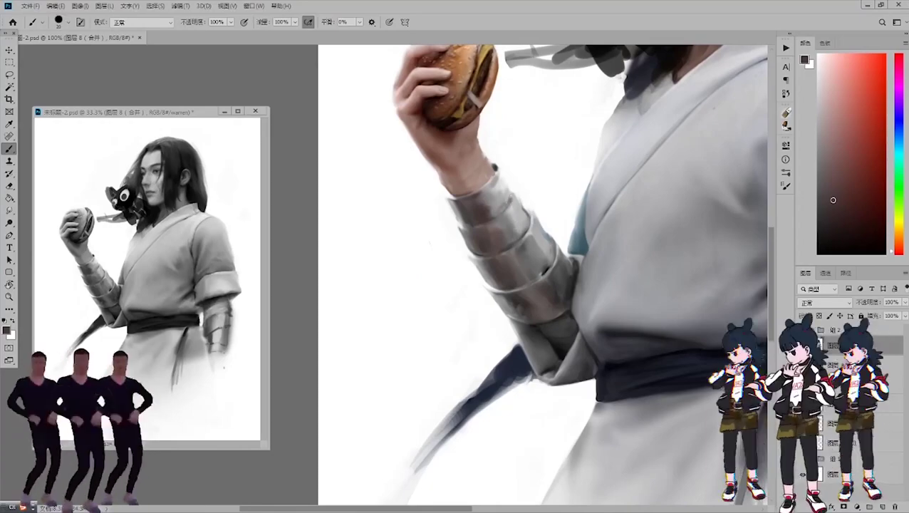
pyautogui.keyDown('alt'); pyautogui.click(528, 277); pyautogui.keyUp('alt')
pyautogui.keyDown('alt'); pyautogui.click(490, 237); pyautogui.keyUp('alt')
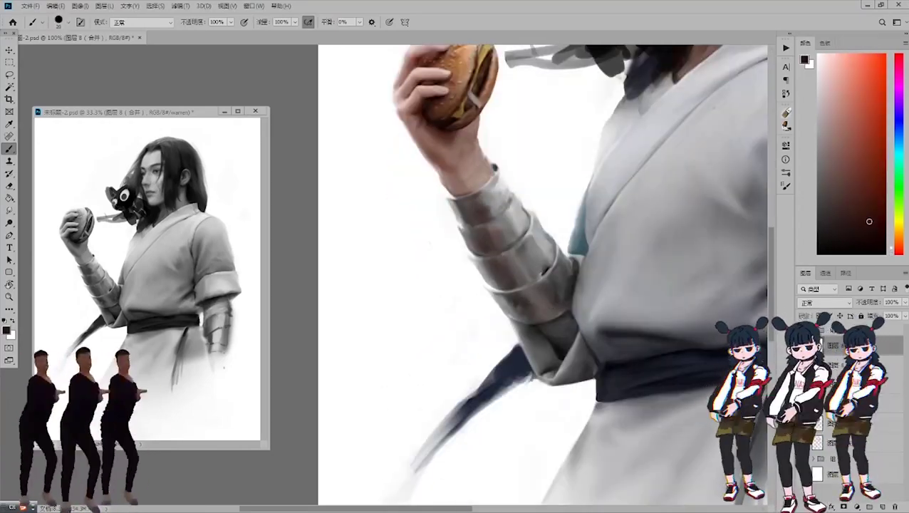
# Smooth the raised bracer's middle plates, blending sampled brownish dark tones into cool blue-grey highlights.
pyautogui.keyDown('alt'); pyautogui.click(512, 244); pyautogui.keyUp('alt')
pyautogui.keyDown('alt'); pyautogui.click(507, 246); pyautogui.keyUp('alt')
pyautogui.keyDown('alt'); pyautogui.click(487, 218); pyautogui.keyUp('alt')
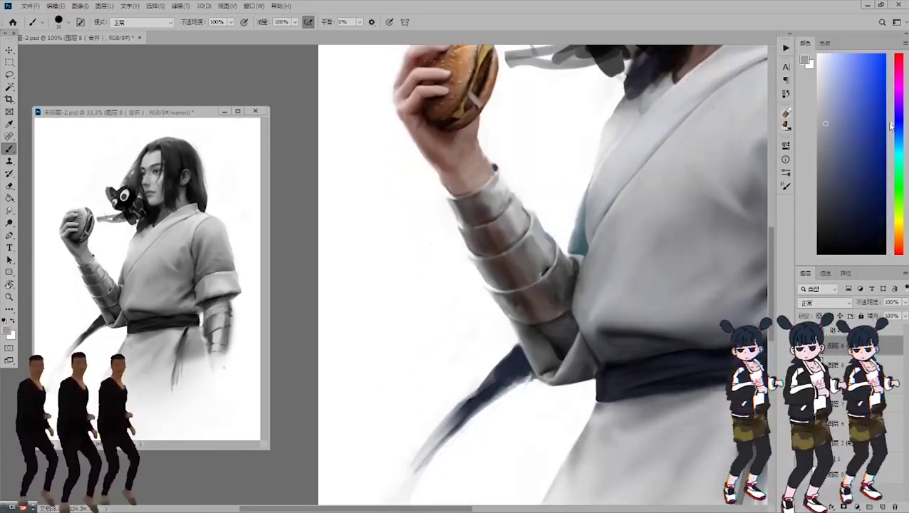
pyautogui.keyDown('alt'); pyautogui.click(533, 246); pyautogui.keyUp('alt')
pyautogui.keyDown('alt'); pyautogui.click(520, 267); pyautogui.keyUp('alt')
pyautogui.keyDown('alt'); pyautogui.click(518, 269); pyautogui.keyUp('alt')
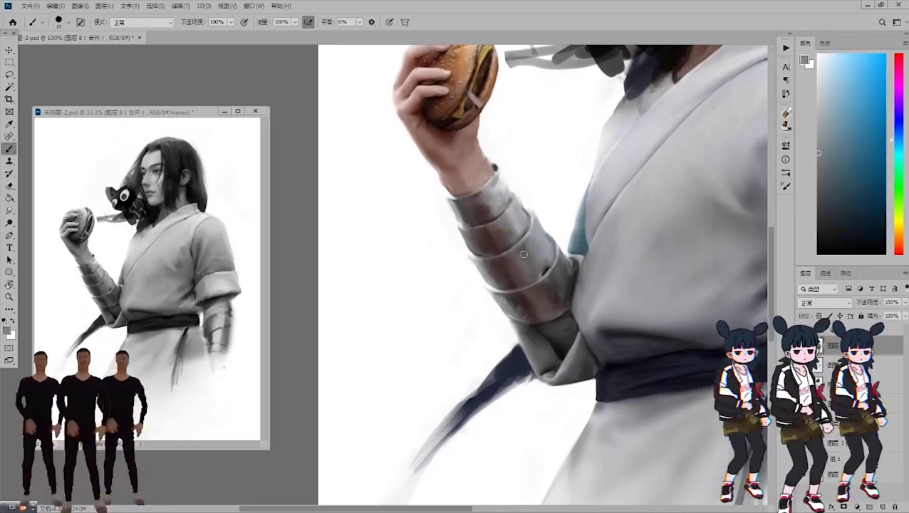
pyautogui.keyDown('alt'); pyautogui.click(524, 252); pyautogui.keyUp('alt')
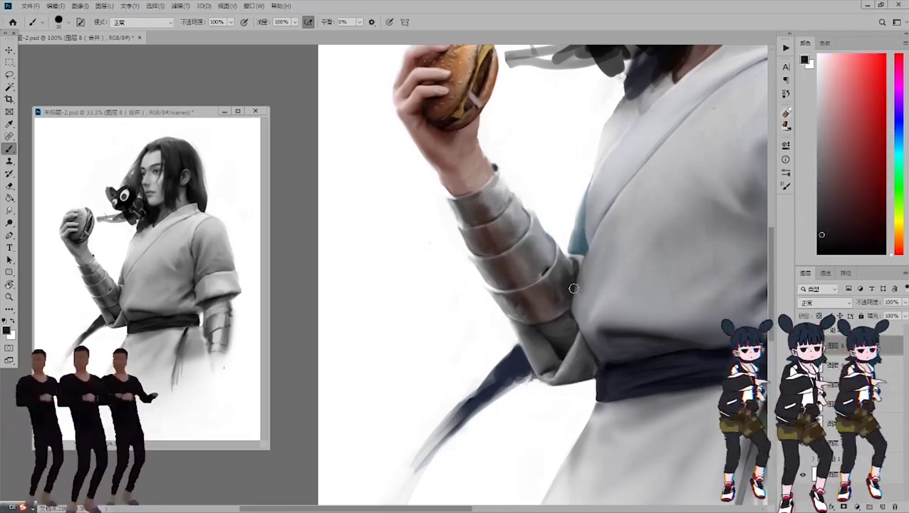
# Darken the raised bracer's inner side near the robe in near-black and clean its outer contour in white.
pyautogui.keyDown('alt'); pyautogui.click(544, 270); pyautogui.keyUp('alt')
pyautogui.keyDown('alt'); pyautogui.click(527, 254); pyautogui.keyUp('alt')
pyautogui.keyDown('alt'); pyautogui.click(515, 262); pyautogui.keyUp('alt')
pyautogui.keyDown('alt'); pyautogui.click(539, 220); pyautogui.keyUp('alt')
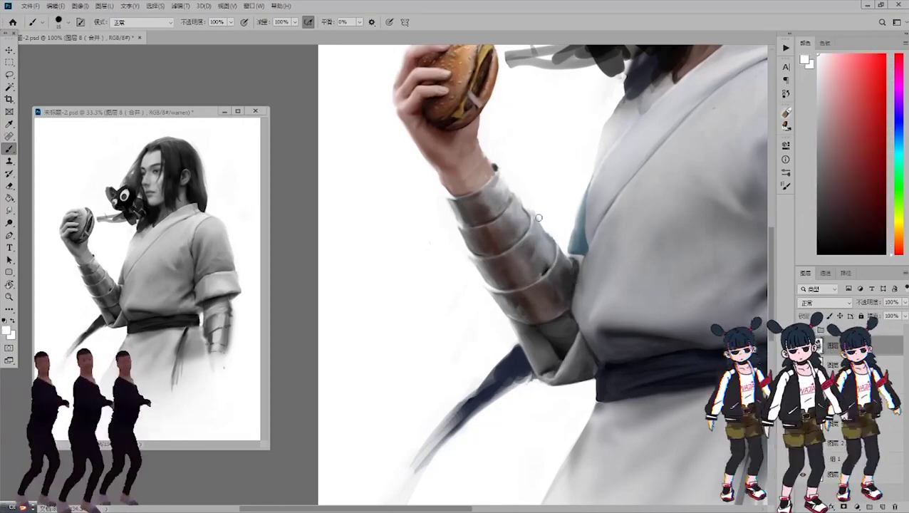
# Refine the rims of the raised bracer's upper plates in sampled light and cool greys with a small brush.
pyautogui.keyDown('alt'); pyautogui.click(522, 208); pyautogui.keyUp('alt')
pyautogui.keyDown('alt'); pyautogui.click(494, 234); pyautogui.keyUp('alt')
pyautogui.keyDown('alt'); pyautogui.click(505, 235); pyautogui.keyUp('alt')
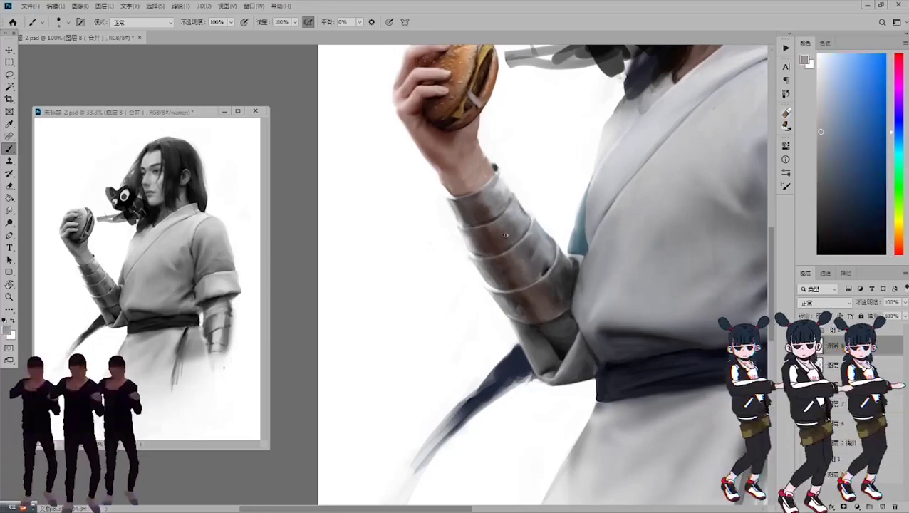
pyautogui.keyDown('alt'); pyautogui.click(498, 183); pyautogui.keyUp('alt')
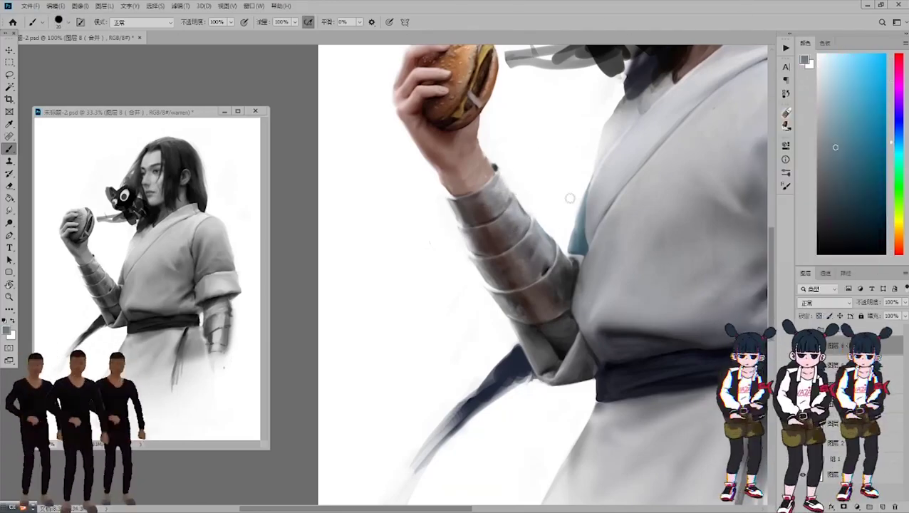
# Tidy the outline around the raised bracer in white with a small brush and soften the robe's front in sampled light grey.
pyautogui.hotkey('ctrl', '0')
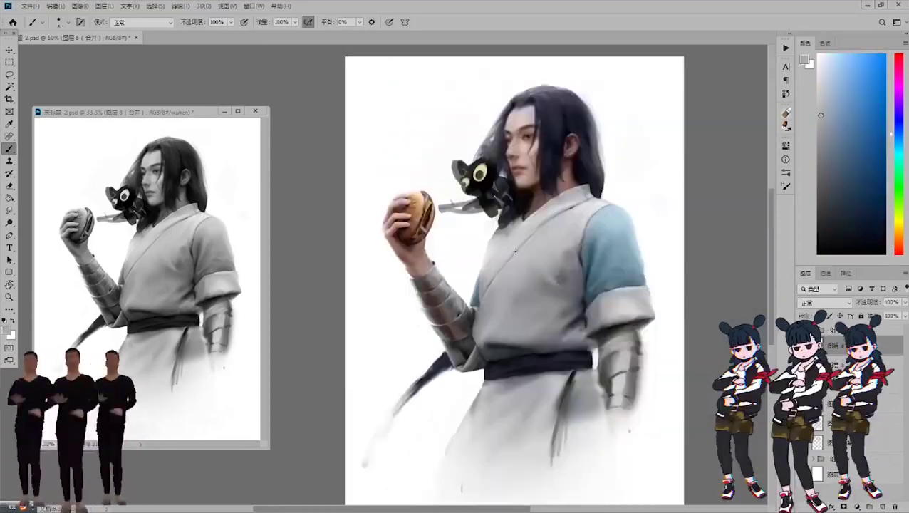
pyautogui.hotkey('shift', 'ctrl', 'x')
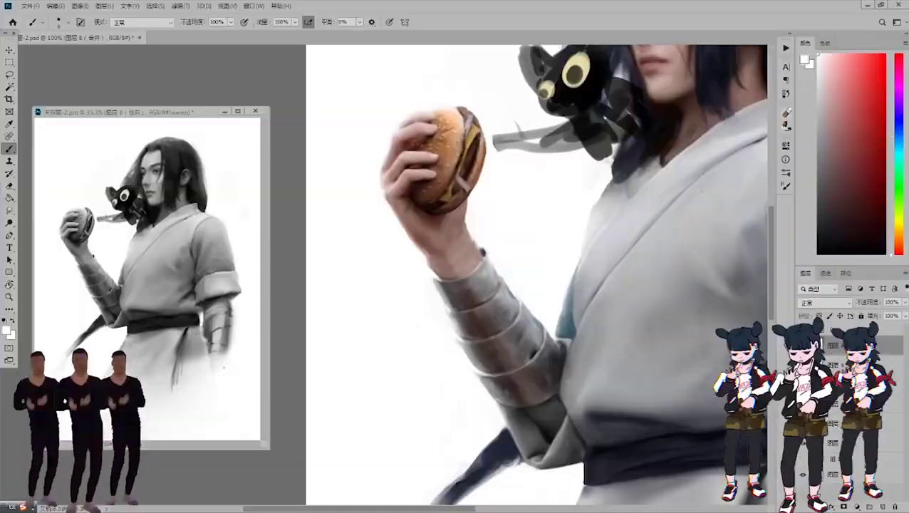
pyautogui.keyDown('alt'); pyautogui.click(480, 318); pyautogui.keyUp('alt')
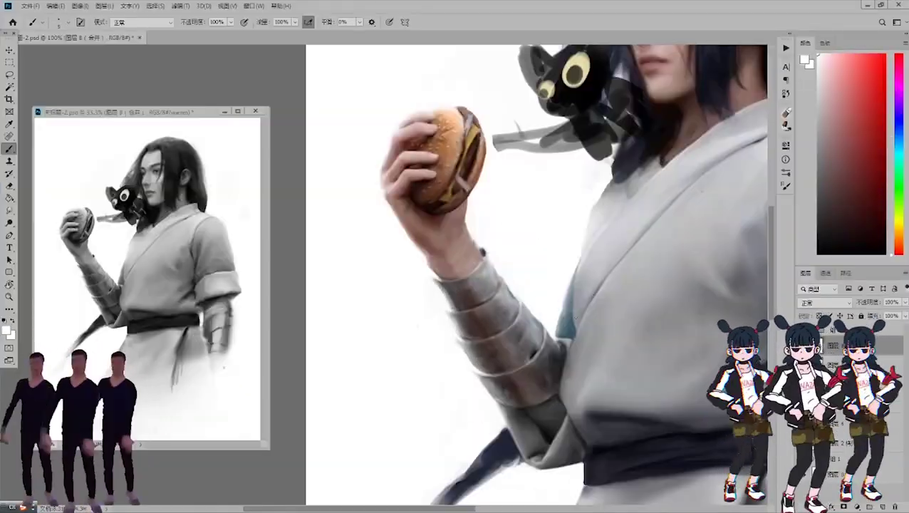
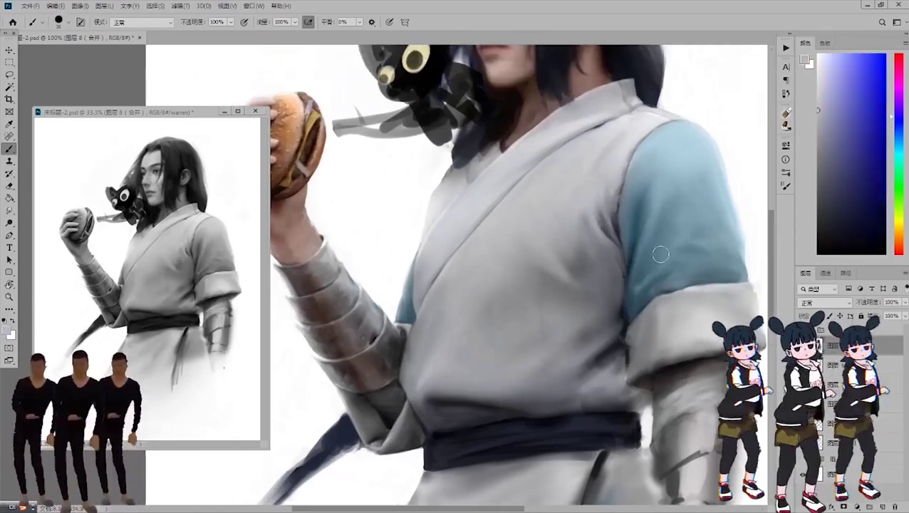
pyautogui.scroll(-1, 520, 241)
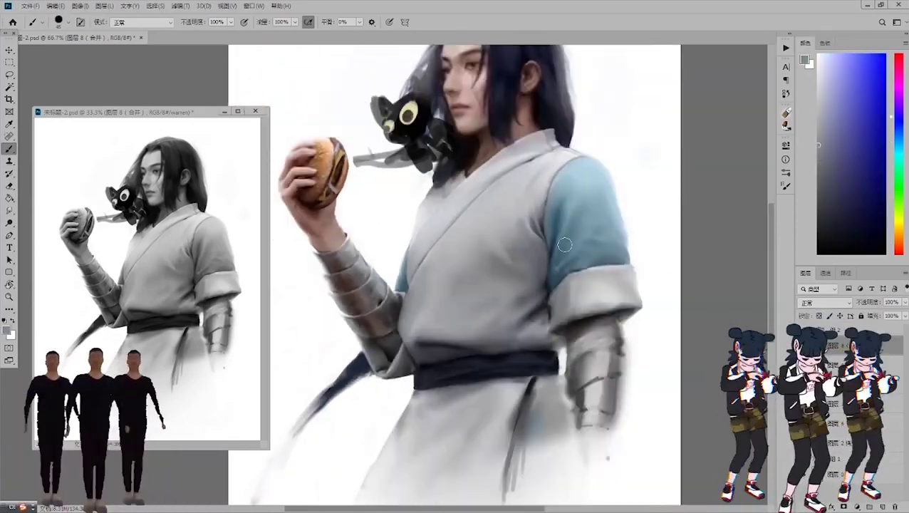
# Sketch red guide lines for the cat's outstretched paw, legs and back over the figure's shoulder.
pyautogui.keyDown('alt'); pyautogui.click(542, 244); pyautogui.keyUp('alt')
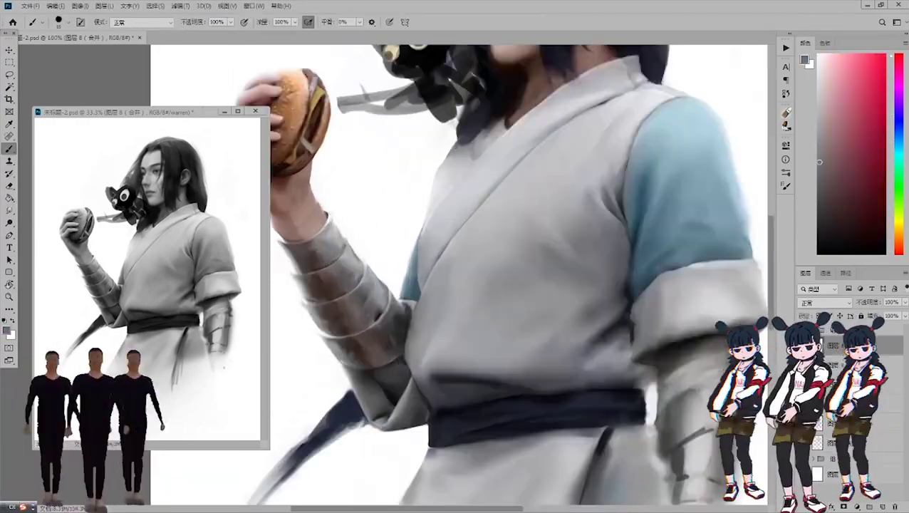
pyautogui.scroll(1, 356, 214)
pyautogui.keyDown('alt'); pyautogui.click(342, 186); pyautogui.keyUp('alt')
pyautogui.moveTo(342, 185); pyautogui.dragTo(427, 213)
pyautogui.moveTo(493, 309)
pyautogui.mouseDown()
pyautogui.moveTo(488, 203)
pyautogui.moveTo(410, 249)
pyautogui.moveTo(388, 277)
pyautogui.mouseUp()
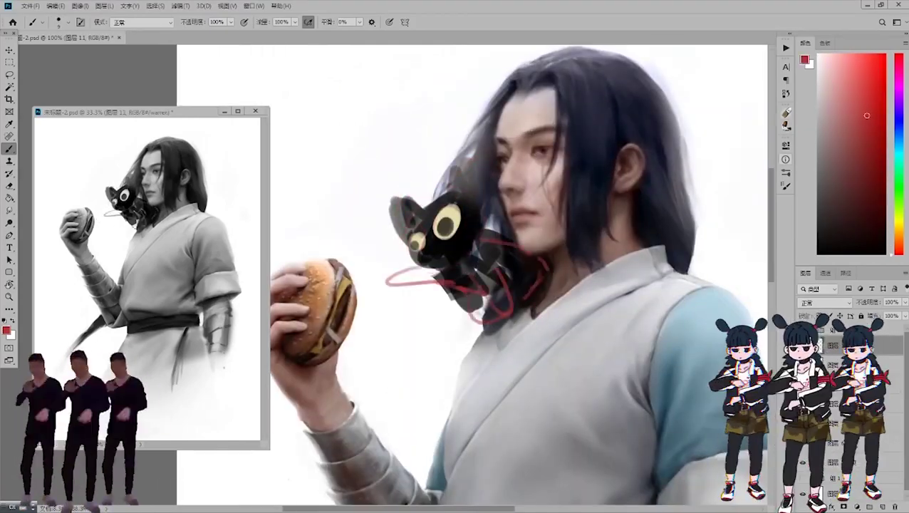
# Adjust the red guide sketch with Free Transform and redraw the outlines of the cat's front leg and foot.
pyautogui.hotkey('ctrl', 't')
pyautogui.press('Return')
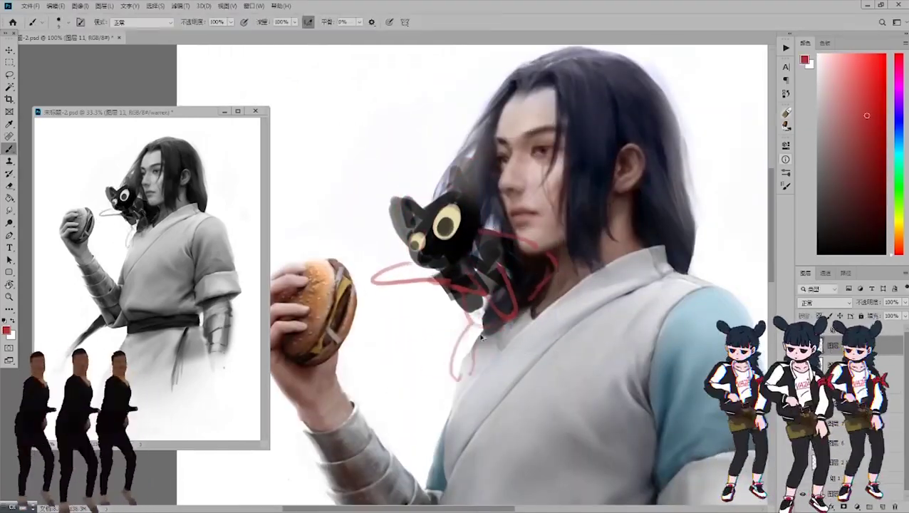
pyautogui.moveTo(399, 187); pyautogui.dragTo(427, 269)
pyautogui.hotkey('ctrl', 't')
pyautogui.moveTo(389, 184); pyautogui.dragTo(375, 171)
pyautogui.press('Return')
pyautogui.hotkey('ctrl', 'd')
# Clean the cat's ear edge with white and fill the outstretched paw and body inside the red outline with black.
pyautogui.press('b')
pyautogui.press('x')
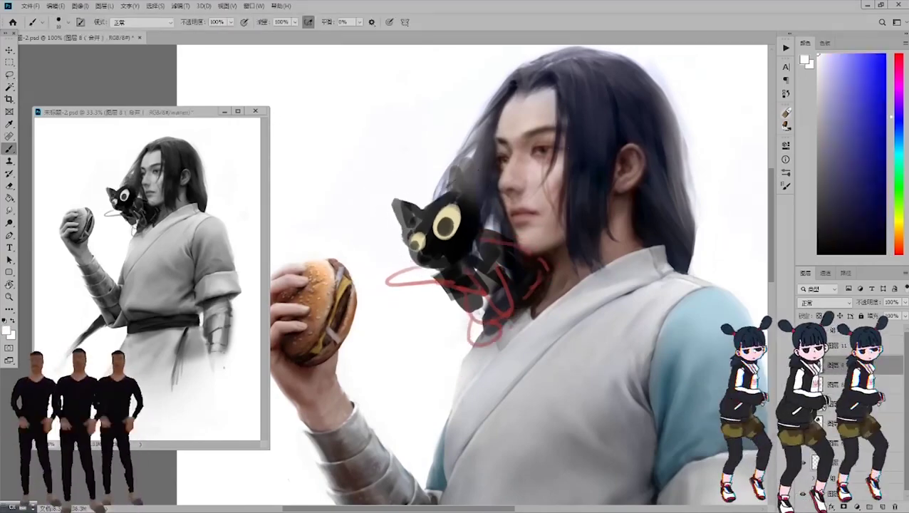
pyautogui.press('d')
pyautogui.moveTo(427, 271); pyautogui.dragTo(492, 313)
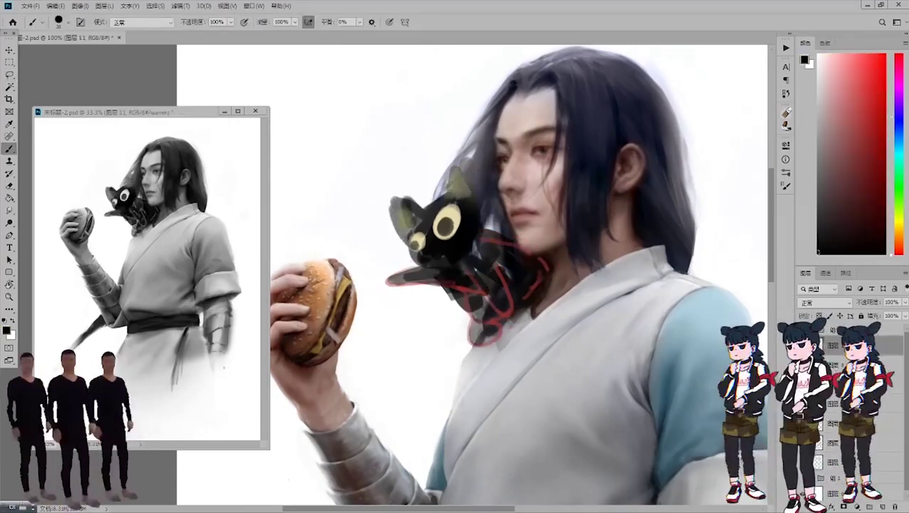
pyautogui.moveTo(456, 270); pyautogui.dragTo(416, 300)
pyautogui.scroll(2, 360, 285)
pyautogui.press('x')
pyautogui.scroll(-3, 351, 213)
pyautogui.press('x')
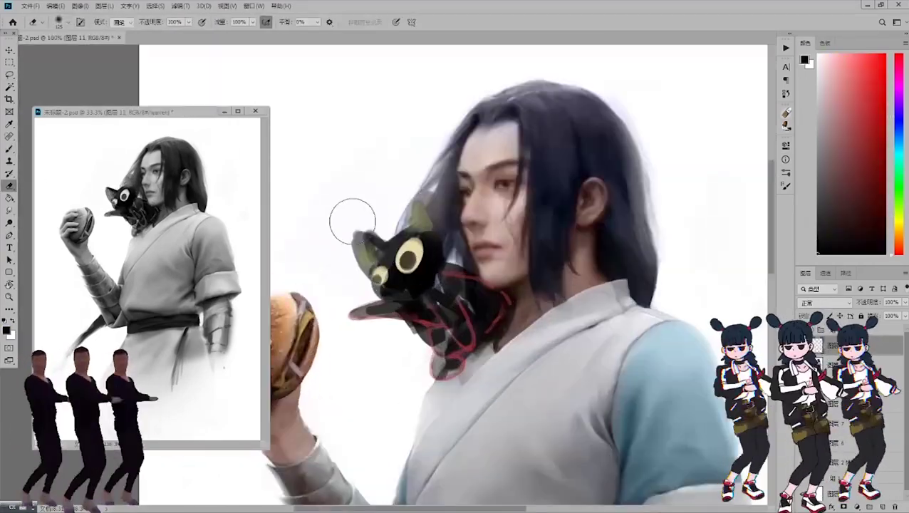
# Paint a glossy black pupil and a pale reflected rim in the cat's larger eye, using sampled eye colours.
pyautogui.keyDown('alt'); pyautogui.click(403, 248); pyautogui.keyUp('alt')
pyautogui.keyDown('alt'); pyautogui.click(403, 248); pyautogui.keyUp('alt')
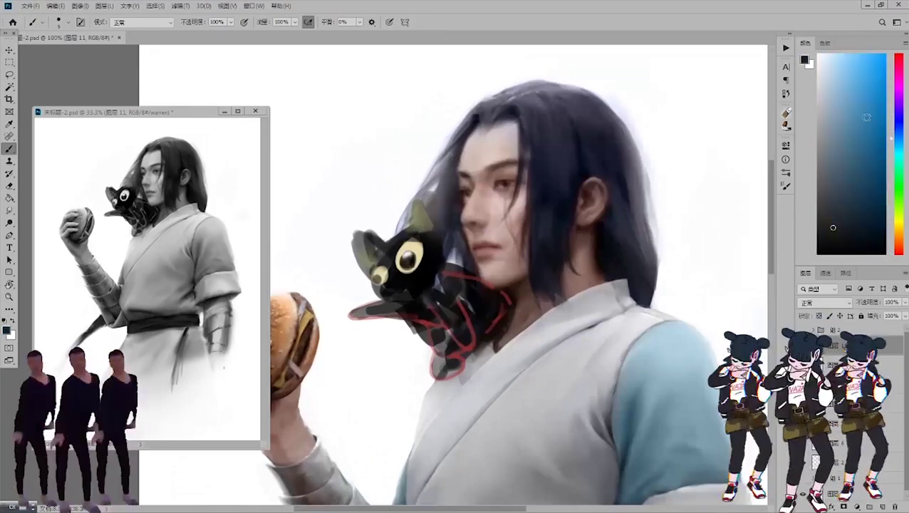
pyautogui.keyDown('alt'); pyautogui.click(403, 248); pyautogui.keyUp('alt')
pyautogui.keyDown('alt'); pyautogui.click(403, 246); pyautogui.keyUp('alt')
pyautogui.keyDown('alt'); pyautogui.click(403, 246); pyautogui.keyUp('alt')
pyautogui.keyDown('alt'); pyautogui.click(428, 227); pyautogui.keyUp('alt')
pyautogui.keyDown('alt'); pyautogui.click(428, 228); pyautogui.keyUp('alt')
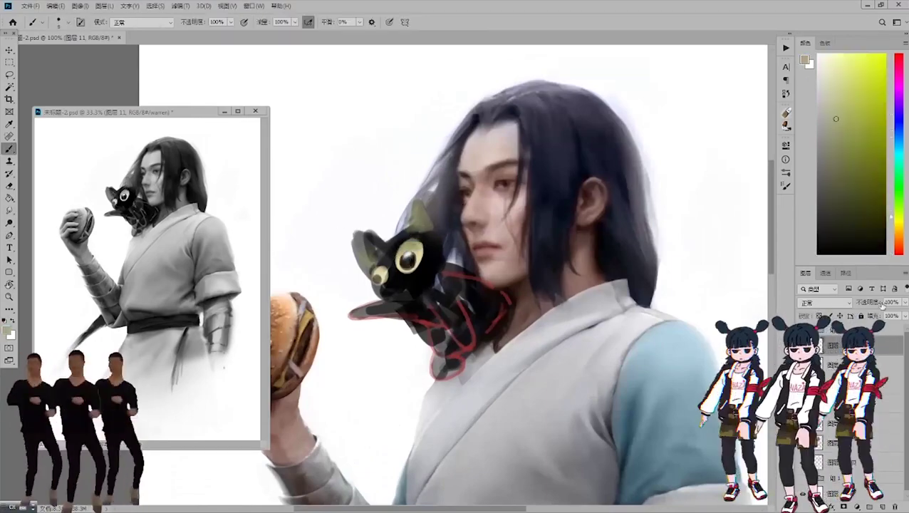
pyautogui.keyDown('alt'); pyautogui.click(428, 227); pyautogui.keyUp('alt')
pyautogui.keyDown('alt'); pyautogui.click(428, 227); pyautogui.keyUp('alt')
pyautogui.keyDown('alt'); pyautogui.click(428, 227); pyautogui.keyUp('alt')
# Refine the yellow-green iris and dark outline of the cat's larger eye with sampled colours.
pyautogui.scroll(1, 387, 269)
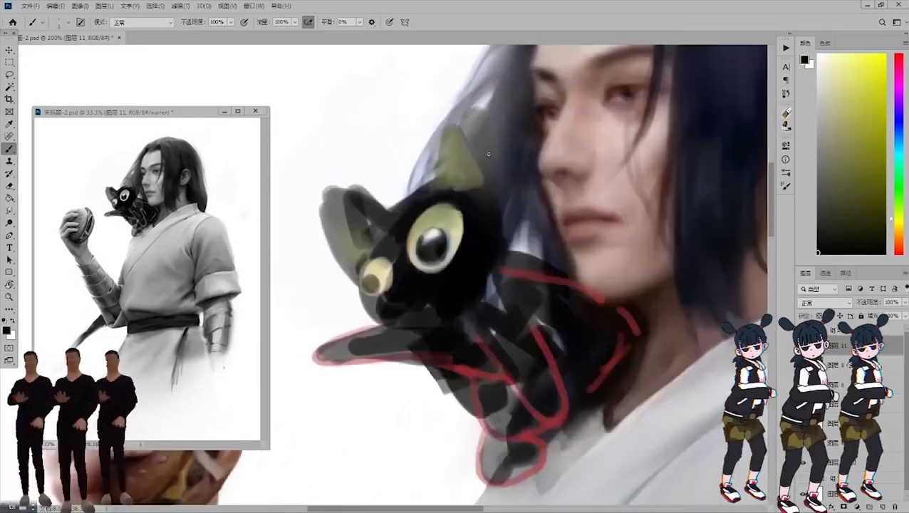
pyautogui.keyDown('alt'); pyautogui.click(462, 222); pyautogui.keyUp('alt')
pyautogui.keyDown('alt'); pyautogui.click(462, 222); pyautogui.keyUp('alt')
pyautogui.keyDown('alt'); pyautogui.click(462, 222); pyautogui.keyUp('alt')
pyautogui.keyDown('alt'); pyautogui.click(436, 267); pyautogui.keyUp('alt')
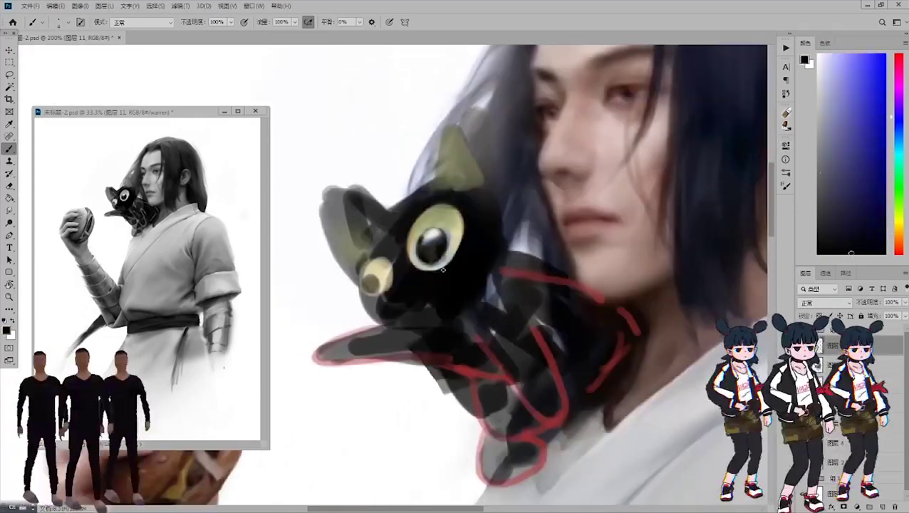
pyautogui.keyDown('alt'); pyautogui.click(442, 268); pyautogui.keyUp('alt')
pyautogui.keyDown('alt'); pyautogui.click(457, 242); pyautogui.keyUp('alt')
pyautogui.keyDown('alt'); pyautogui.click(462, 221); pyautogui.keyUp('alt')
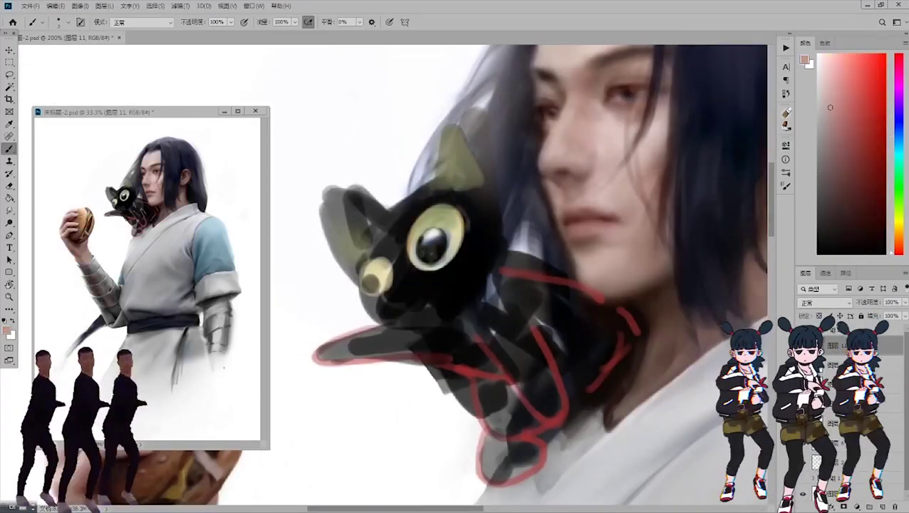
# Reshape the cat's taller ear with a black outline and an olive inner surface.
pyautogui.keyDown('alt'); pyautogui.click(456, 171); pyautogui.keyUp('alt')
pyautogui.moveTo(435, 182)
pyautogui.mouseDown()
pyautogui.moveTo(449, 143)
pyautogui.moveTo(463, 164)
pyautogui.moveTo(445, 153)
pyautogui.mouseUp()
pyautogui.keyDown('alt'); pyautogui.click(445, 153); pyautogui.keyUp('alt')
pyautogui.scroll(-1, 445, 153)
pyautogui.scroll(1, 383, 269)
# Copy the cat's larger eye to a new layer and scale it down over the smaller eye.
pyautogui.hotkey('ctrl', 'j')
pyautogui.hotkey('ctrl', 't')
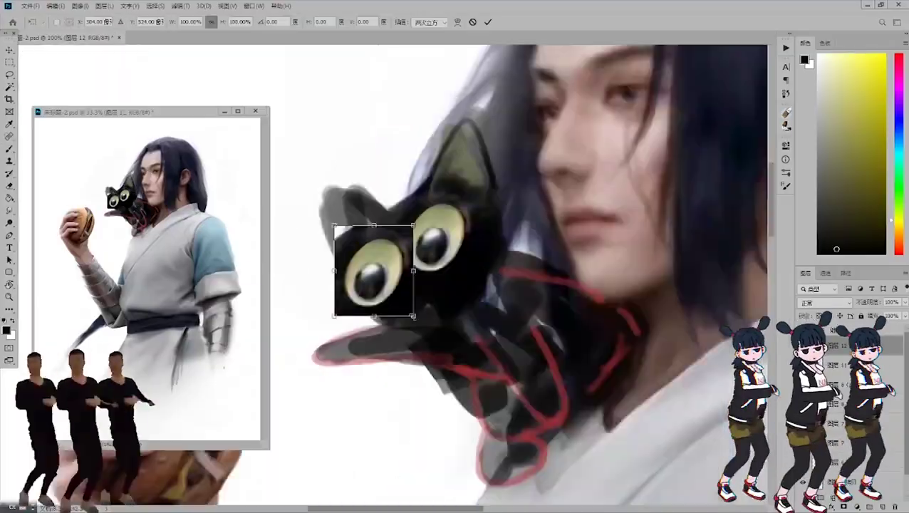
pyautogui.moveTo(436, 280)
pyautogui.mouseDown()
pyautogui.moveTo(314, 304)
pyautogui.moveTo(377, 274)
pyautogui.moveTo(345, 188)
pyautogui.mouseUp()
pyautogui.press('Return')
# Repaint the cat's smaller ear as a sharp dark triangle with an olive inside and clean its edge with white.
pyautogui.press('b')
pyautogui.keyDown('alt'); pyautogui.click(379, 270); pyautogui.keyUp('alt')
pyautogui.keyDown('alt'); pyautogui.click(328, 171); pyautogui.keyUp('alt')
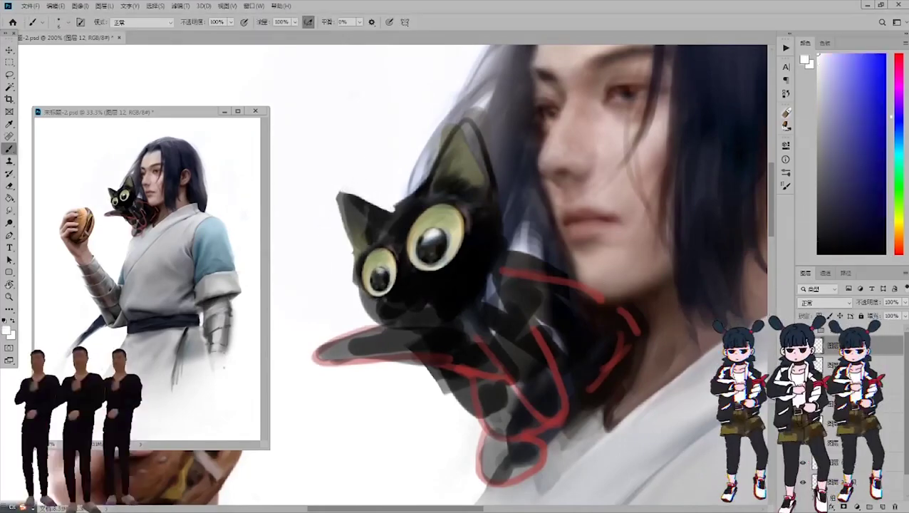
pyautogui.click(824, 160)
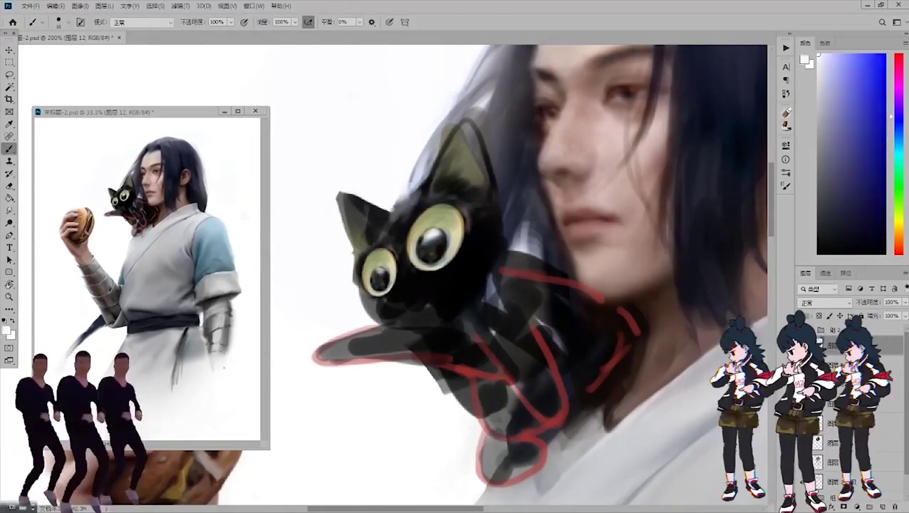
pyautogui.moveTo(341, 199); pyautogui.dragTo(356, 242)
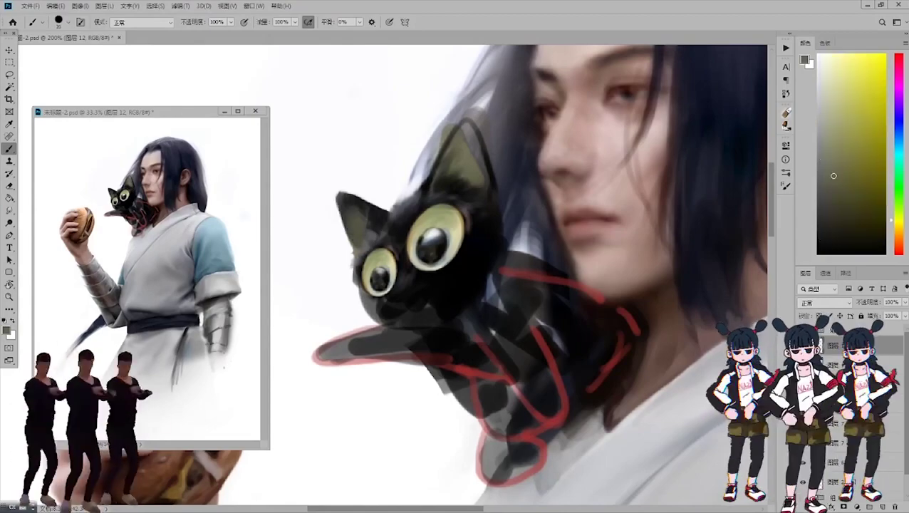
# Render the cat's head with black and grey fur strokes, smoothing the forehead, muzzle and edges around the eyes.
pyautogui.keyDown('alt'); pyautogui.click(390, 246); pyautogui.keyUp('alt')
pyautogui.click(828, 186)
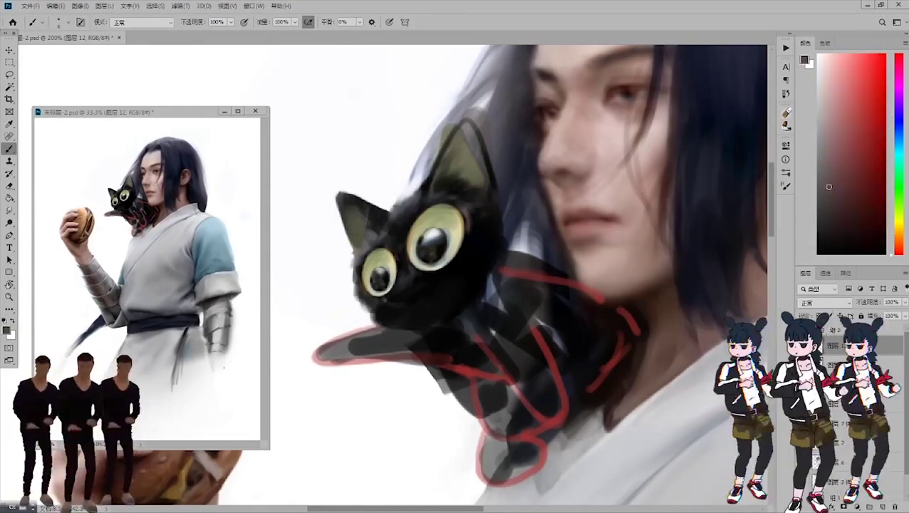
pyautogui.keyDown('alt'); pyautogui.click(463, 193); pyautogui.keyUp('alt')
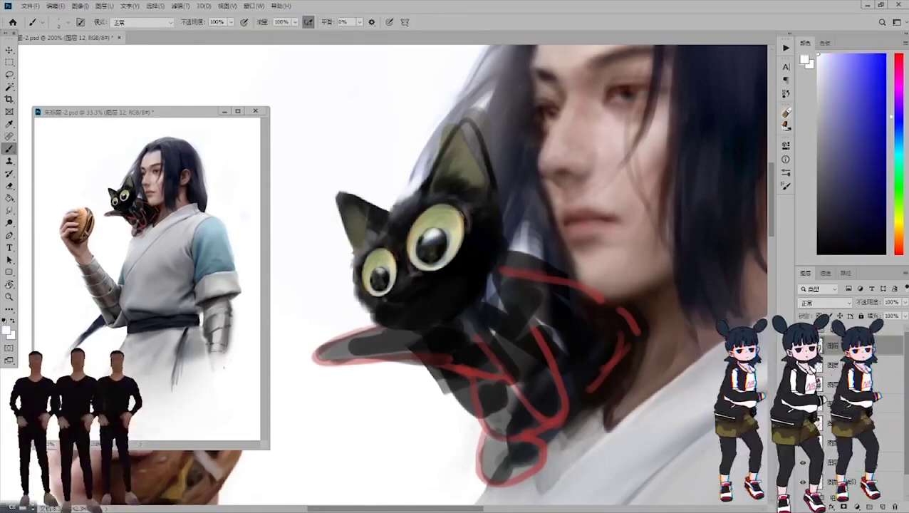
pyautogui.keyDown('alt'); pyautogui.click(355, 245); pyautogui.keyUp('alt')
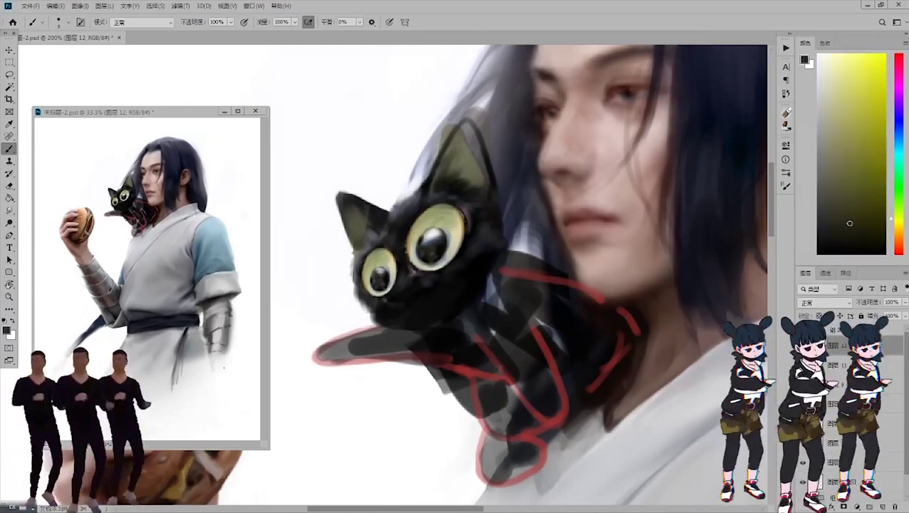
pyautogui.keyDown('alt'); pyautogui.click(468, 211); pyautogui.keyUp('alt')
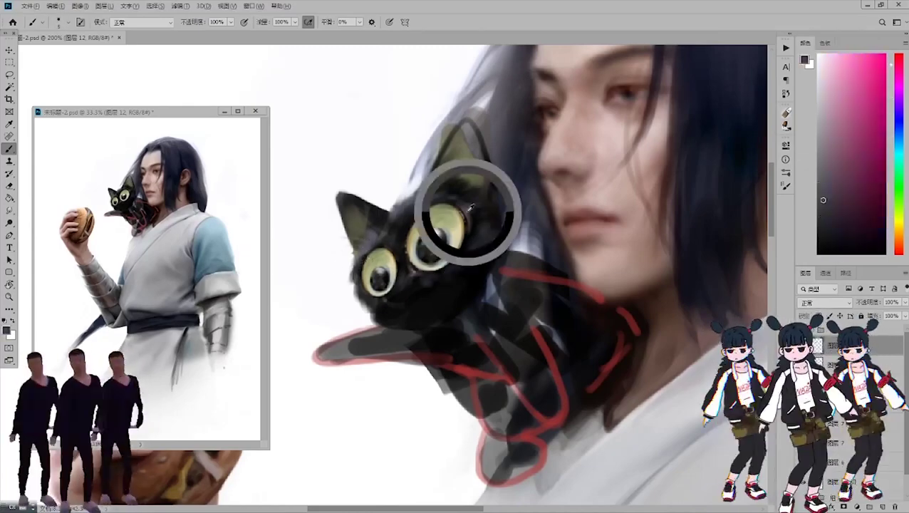
pyautogui.keyDown('alt'); pyautogui.click(368, 246); pyautogui.keyUp('alt')
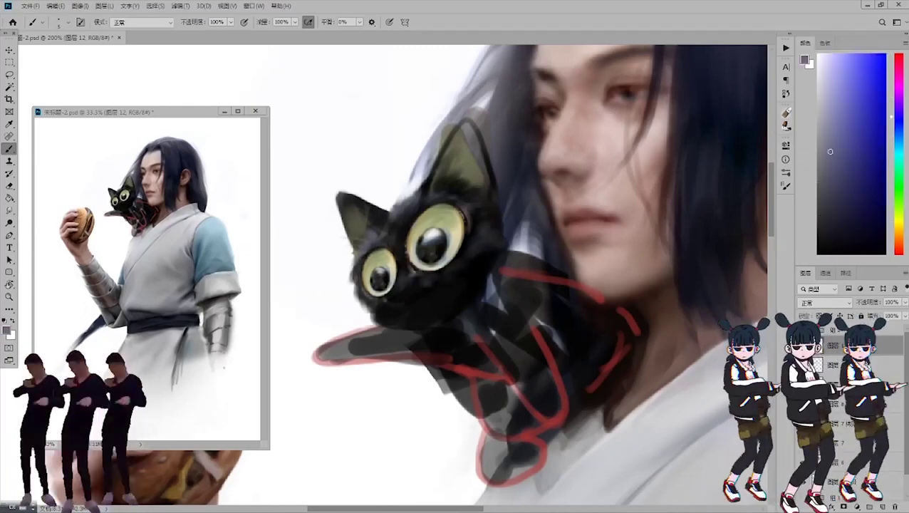
pyautogui.keyDown('alt'); pyautogui.click(360, 211); pyautogui.keyUp('alt')
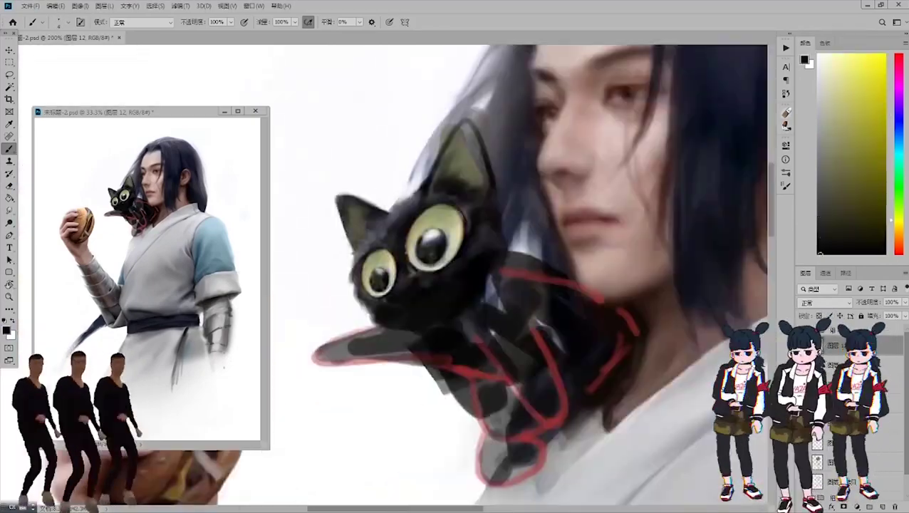
pyautogui.keyDown('alt'); pyautogui.click(432, 192); pyautogui.keyUp('alt')
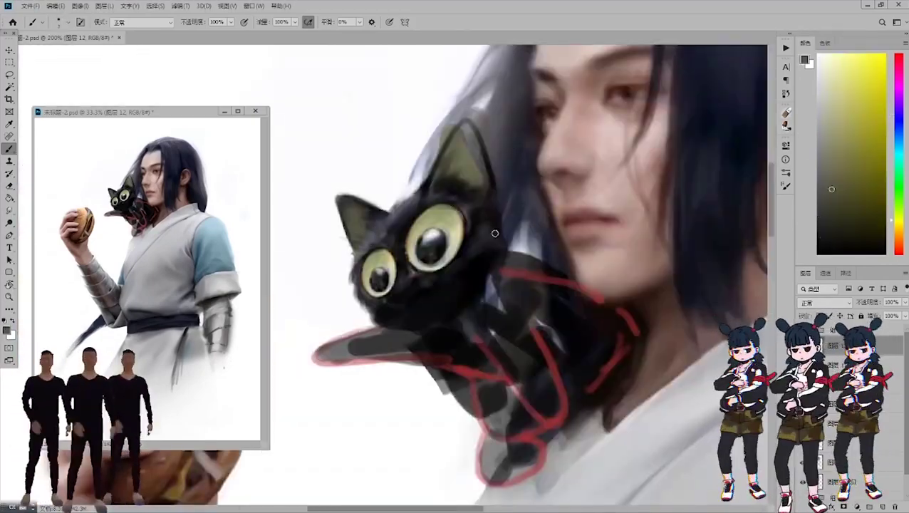
# Refine the fur beside the taller ear and tint the inside of both cat ears with muted reddish tones.
pyautogui.moveTo(493, 234); pyautogui.dragTo(489, 190)
pyautogui.click(892, 235)
pyautogui.click(867, 191)
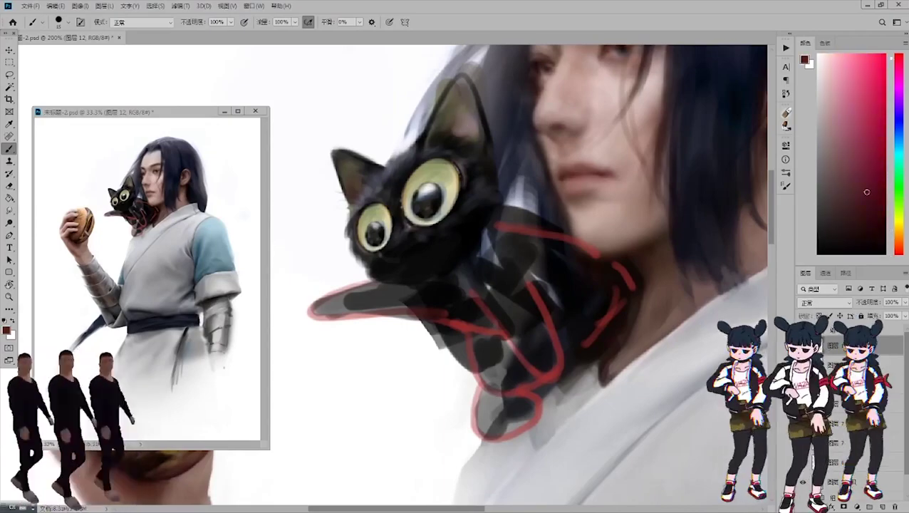
pyautogui.click(898, 248)
pyautogui.click(832, 164)
# Add a new layer and paint white highlights on both cat eyes, trimming them with the Eraser.
pyautogui.hotkey('ctrl', 'shift', 'alt', 'n')
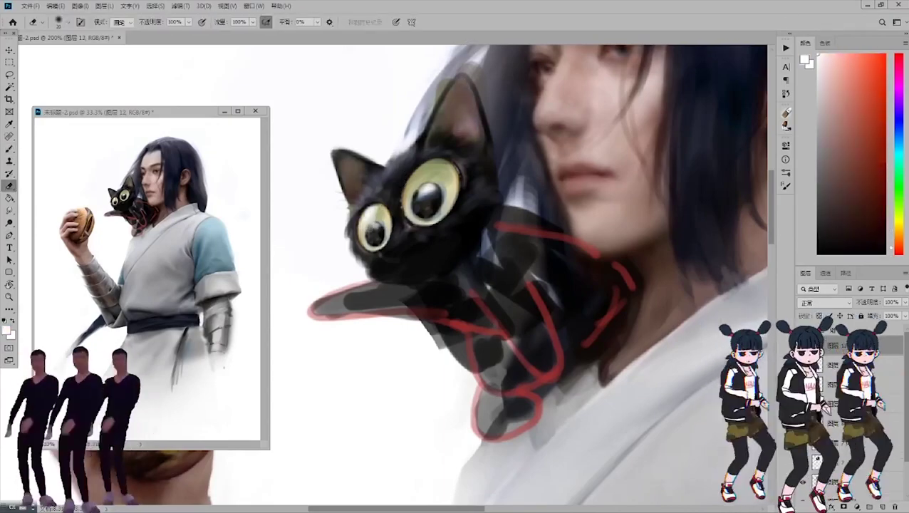
pyautogui.press('e')
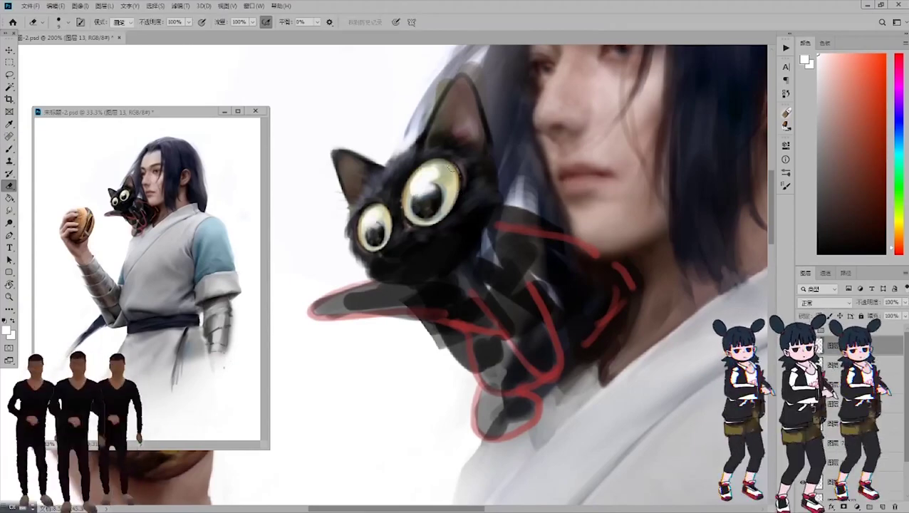
pyautogui.press('b')
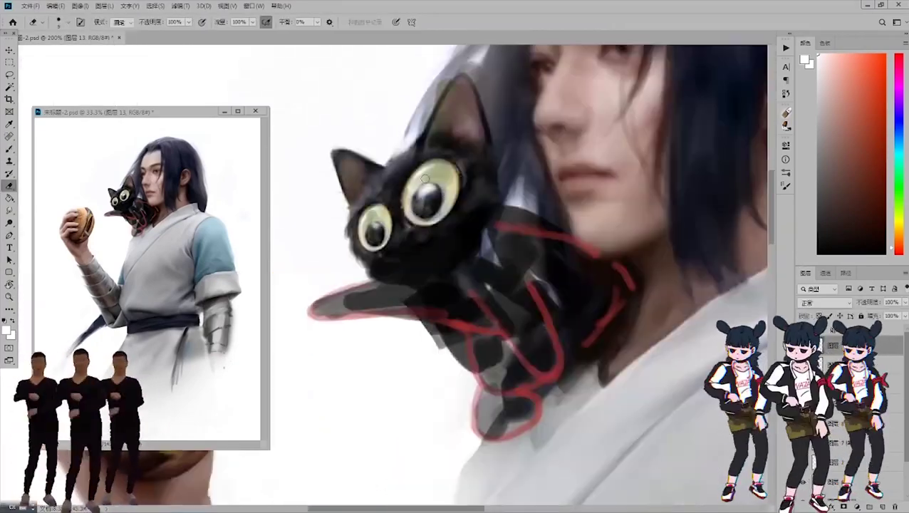
# Refine the cat's iris shading and muzzle with sampled olive and grey, and add fine whiskers.
pyautogui.keyDown('alt'); pyautogui.click(438, 165); pyautogui.keyUp('alt')
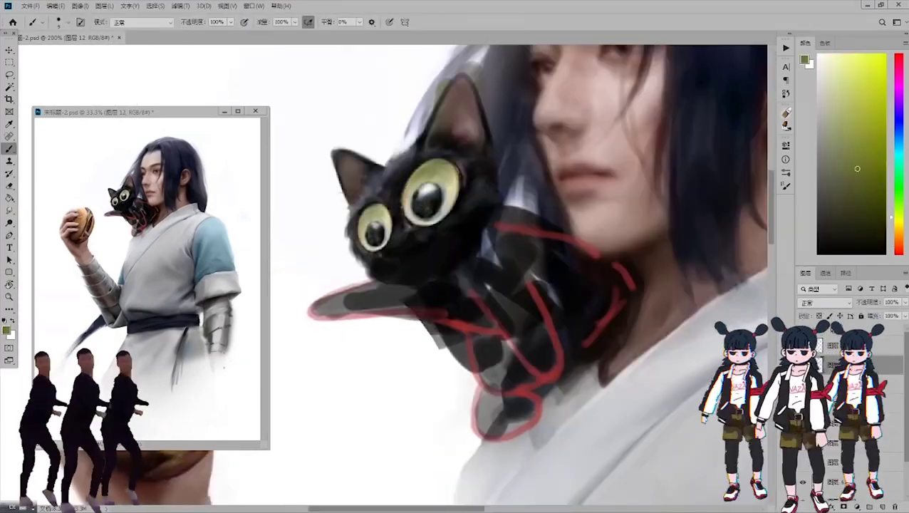
pyautogui.keyDown('alt'); pyautogui.click(428, 252); pyautogui.keyUp('alt')
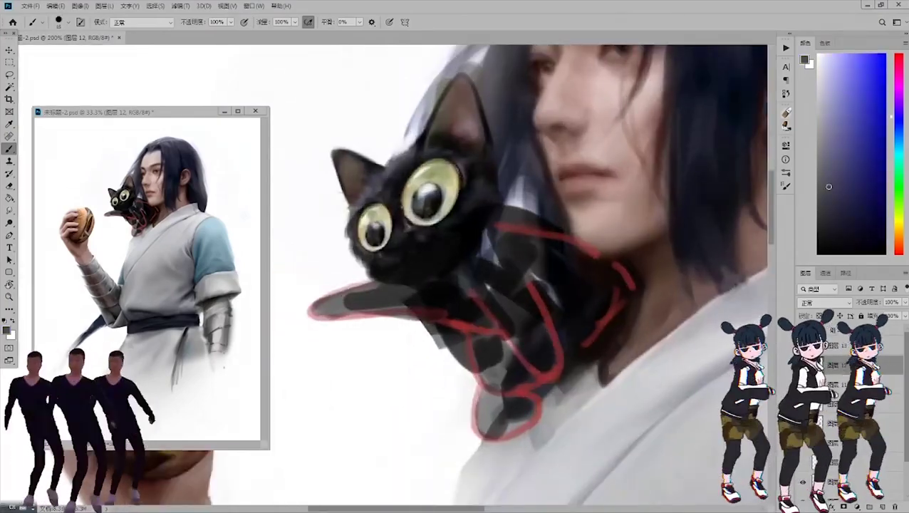
pyautogui.keyDown('alt'); pyautogui.click(342, 227); pyautogui.keyUp('alt')
pyautogui.hotkey('ctrl', '-')
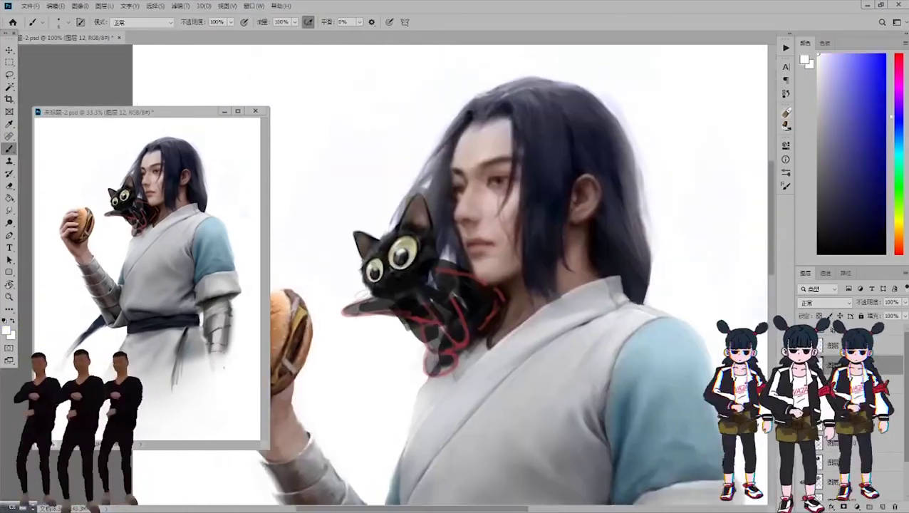
# Enlarge the dark pupils of the cat's eyes and refine the iris tones around the white highlights.
pyautogui.hotkey('ctrl', '+')
pyautogui.keyDown('alt'); pyautogui.click(416, 230); pyautogui.keyUp('alt')
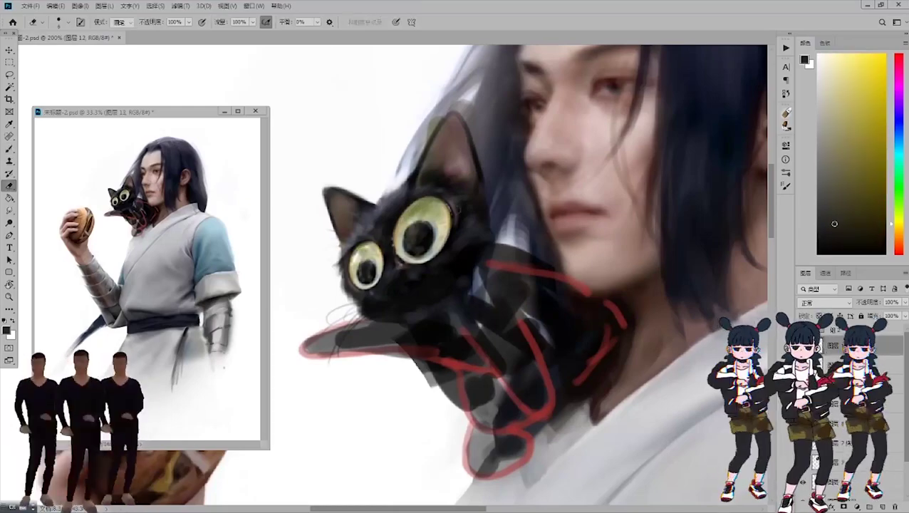
pyautogui.keyDown('alt'); pyautogui.click(422, 220); pyautogui.keyUp('alt')
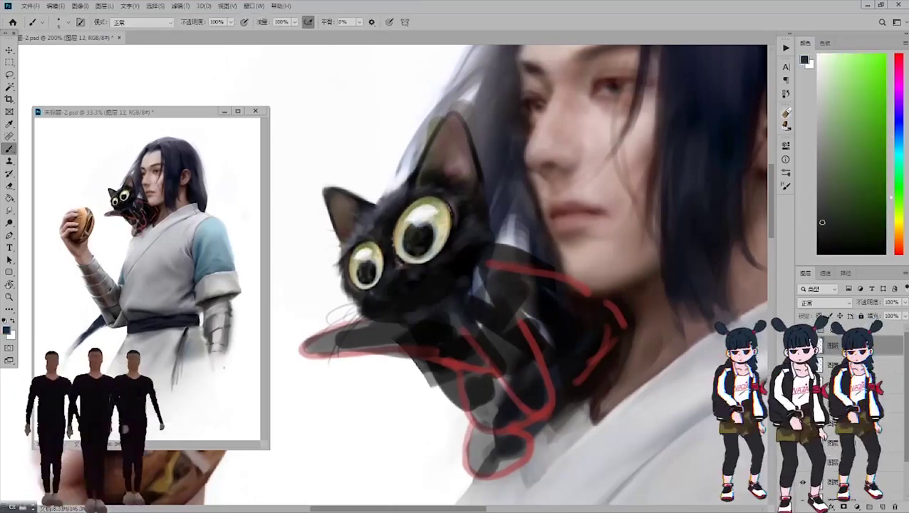
pyautogui.hotkey('ctrl', '-')
pyautogui.hotkey('ctrl', '+')
pyautogui.hotkey('ctrl', '-')
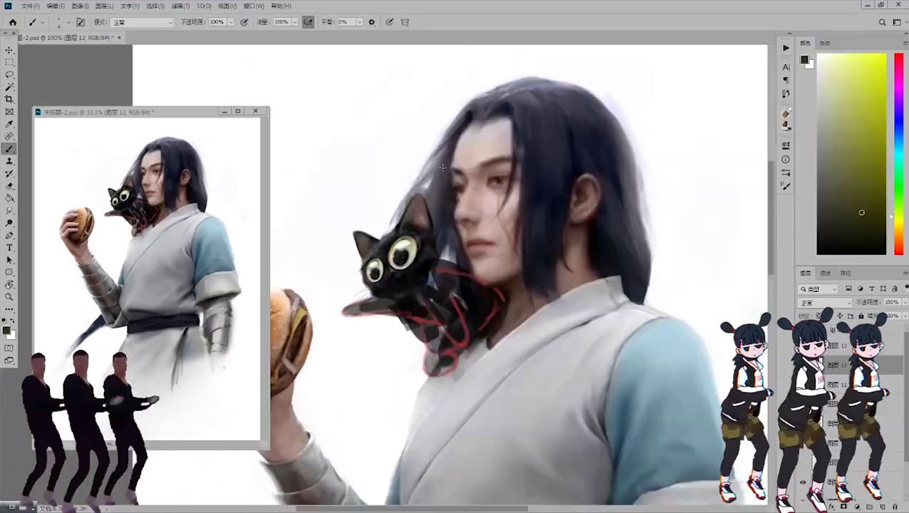
# Merge the cat's layers, select the whole cat and shift it slightly closer to the man's shoulder.
pyautogui.press('e')
pyautogui.hotkey('alt', '[')
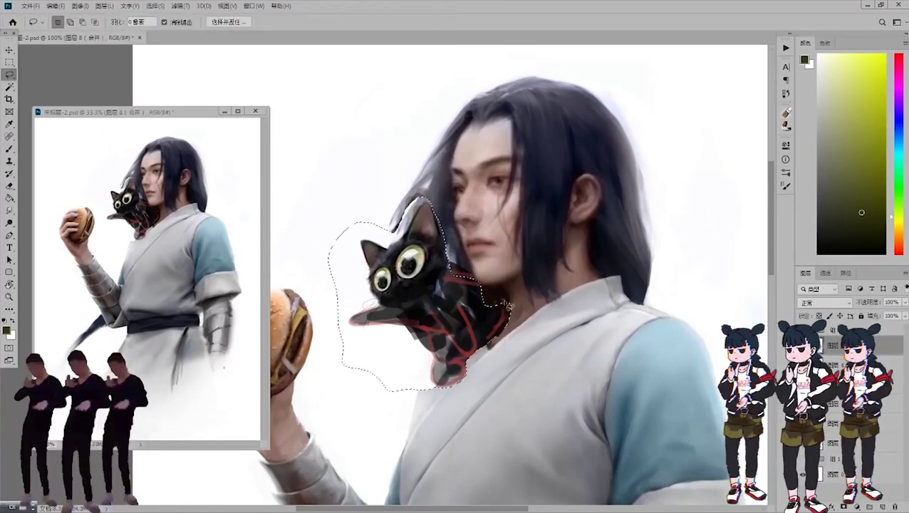
pyautogui.press('b')
pyautogui.press('x')
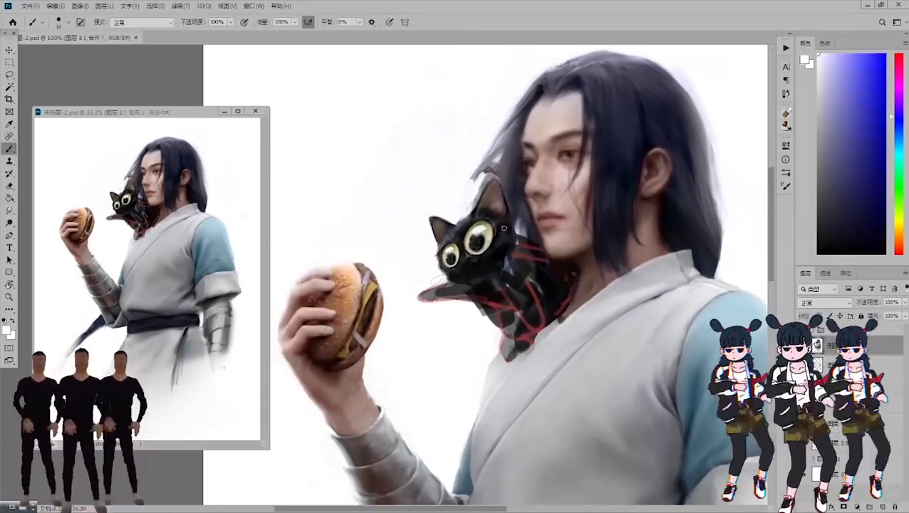
# Paint the cat's raised foreleg, paw and upper body solid black, covering the grey block-in and nearby red sketch lines.
pyautogui.scroll(2, 447, 180)
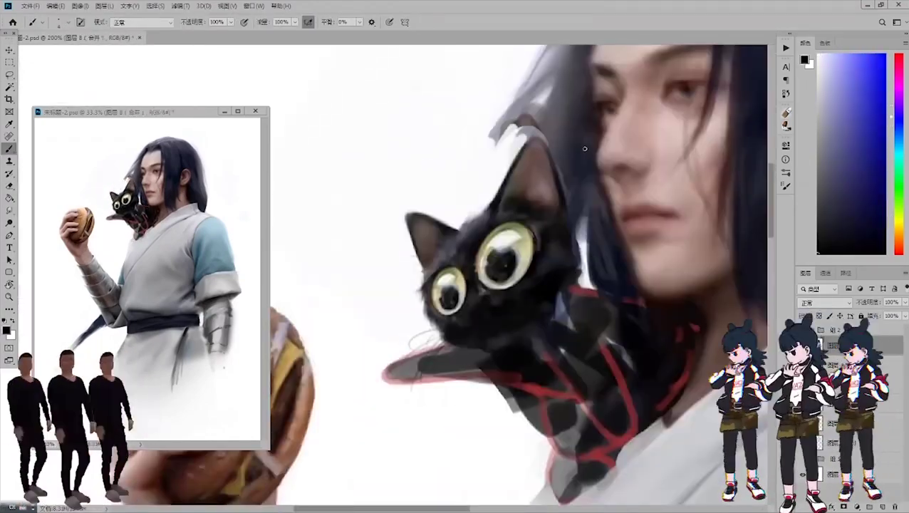
pyautogui.keyDown('alt'); pyautogui.click(574, 173); pyautogui.keyUp('alt')
pyautogui.moveTo(576, 222)
pyautogui.mouseDown()
pyautogui.moveTo(591, 250)
pyautogui.moveTo(617, 232)
pyautogui.mouseUp()
pyautogui.moveTo(570, 317)
pyautogui.mouseDown()
pyautogui.moveTo(399, 306)
pyautogui.moveTo(427, 317)
pyautogui.moveTo(396, 322)
pyautogui.mouseUp()
pyautogui.press('x')
pyautogui.keyDown('alt'); pyautogui.click(442, 313); pyautogui.keyUp('alt')
pyautogui.click(400, 318)
pyautogui.keyDown('alt'); pyautogui.click(400, 318); pyautogui.keyUp('alt')
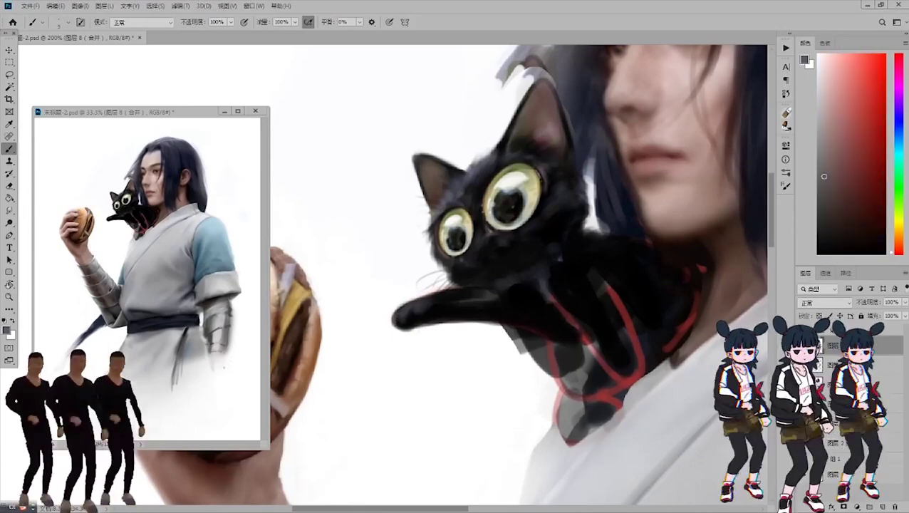
# Fill the cat's chest and front legs with sampled blacks and clean up the raised foreleg's edges.
pyautogui.keyDown('alt'); pyautogui.click(417, 314); pyautogui.keyUp('alt')
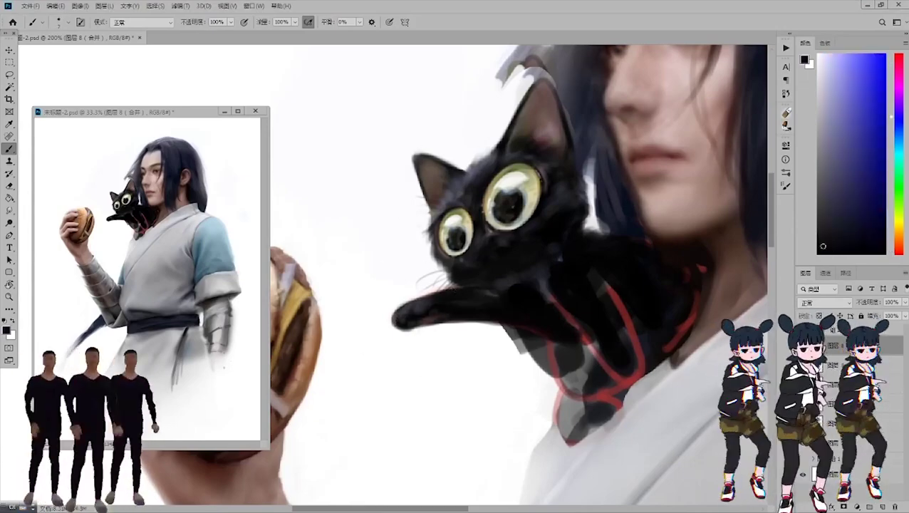
pyautogui.hotkey('ctrl', '-')
pyautogui.keyDown('alt'); pyautogui.click(456, 313); pyautogui.keyUp('alt')
pyautogui.keyDown('alt'); pyautogui.click(470, 306); pyautogui.keyUp('alt')
pyautogui.keyDown('alt'); pyautogui.click(462, 313); pyautogui.keyUp('alt')
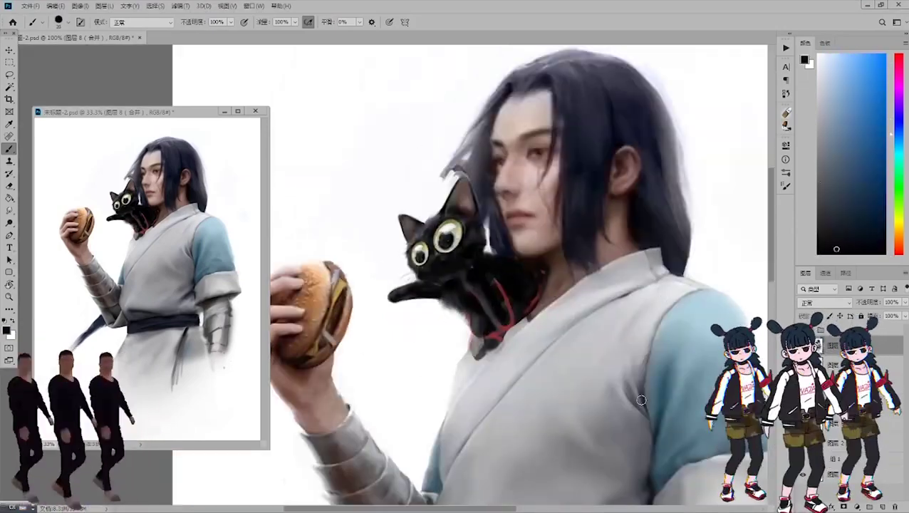
pyautogui.keyDown('alt'); pyautogui.click(434, 298); pyautogui.keyUp('alt')
pyautogui.keyDown('alt'); pyautogui.click(463, 315); pyautogui.keyUp('alt')
pyautogui.press('x')
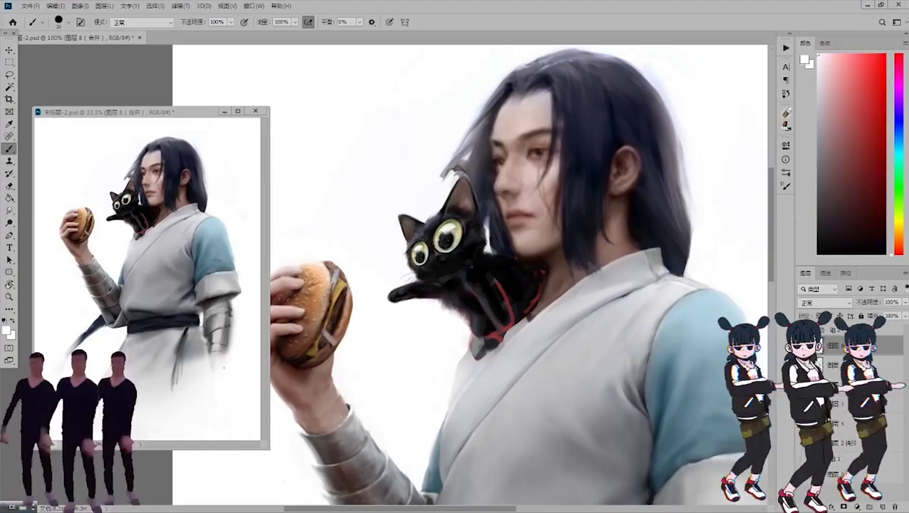
pyautogui.keyDown('alt'); pyautogui.click(403, 288); pyautogui.keyUp('alt')
pyautogui.keyDown('alt'); pyautogui.click(403, 288); pyautogui.keyUp('alt')
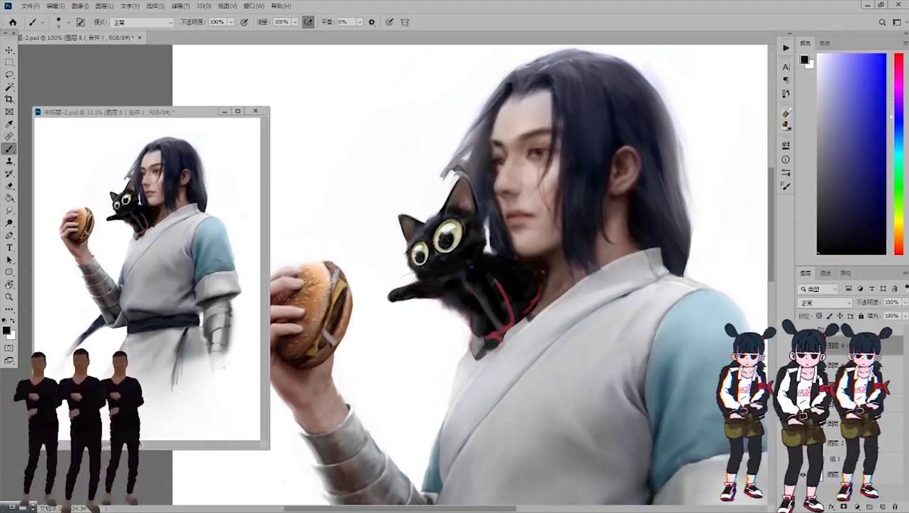
pyautogui.keyDown('alt'); pyautogui.click(459, 310); pyautogui.keyUp('alt')
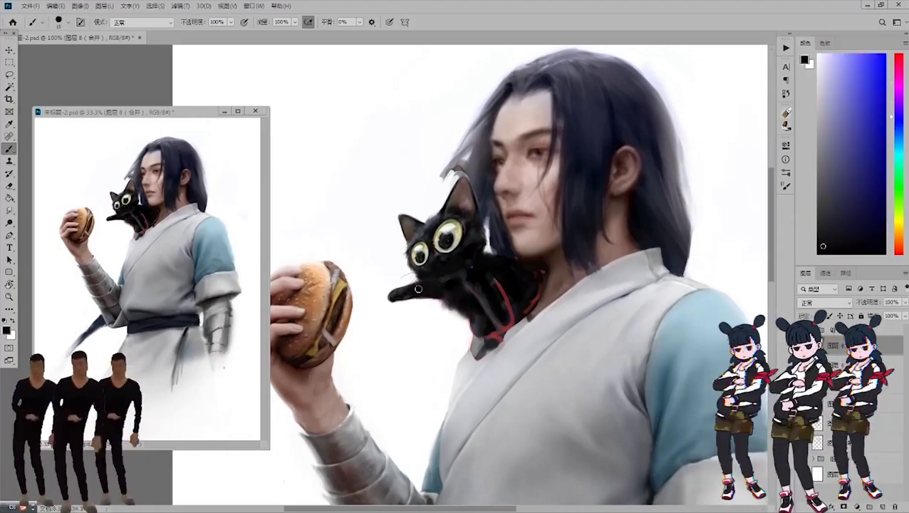
# Warp the selected raised foreleg to adjust the shape and reach of the cat's paw.
pyautogui.hotkey('ctrl', 't')
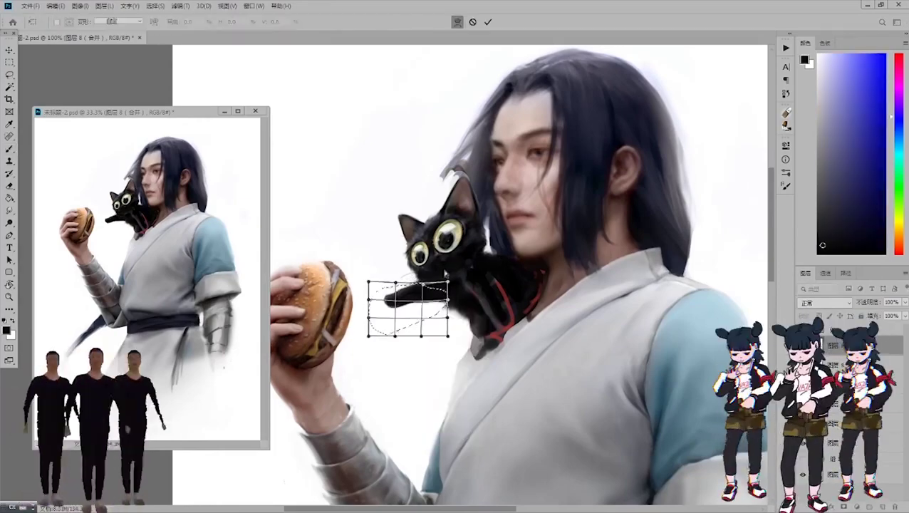
pyautogui.press('Return')
pyautogui.press('b')
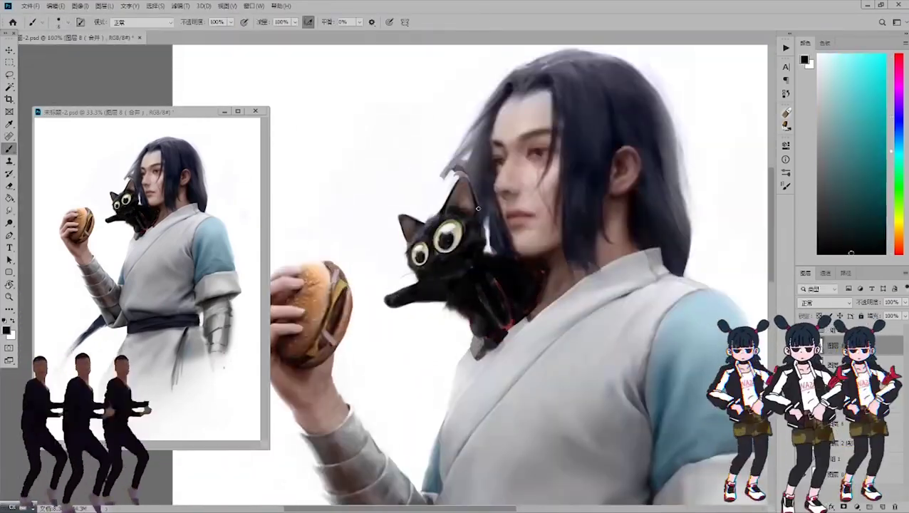
# Paint over the remaining red sketch on the cat's body and legs, shaping the lower paws against the robe.
pyautogui.keyDown('alt'); pyautogui.click(492, 302); pyautogui.keyUp('alt')
pyautogui.keyDown('alt'); pyautogui.click(511, 331); pyautogui.keyUp('alt')
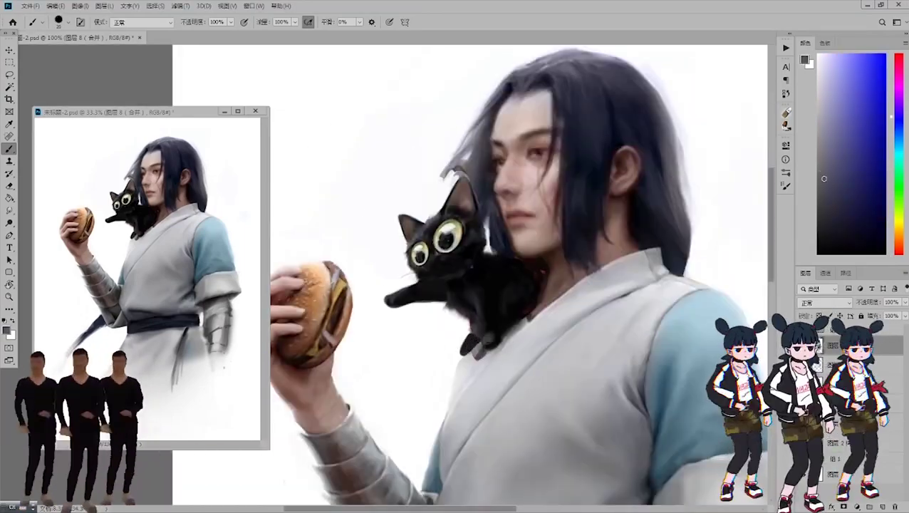
pyautogui.keyDown('alt'); pyautogui.click(483, 354); pyautogui.keyUp('alt')
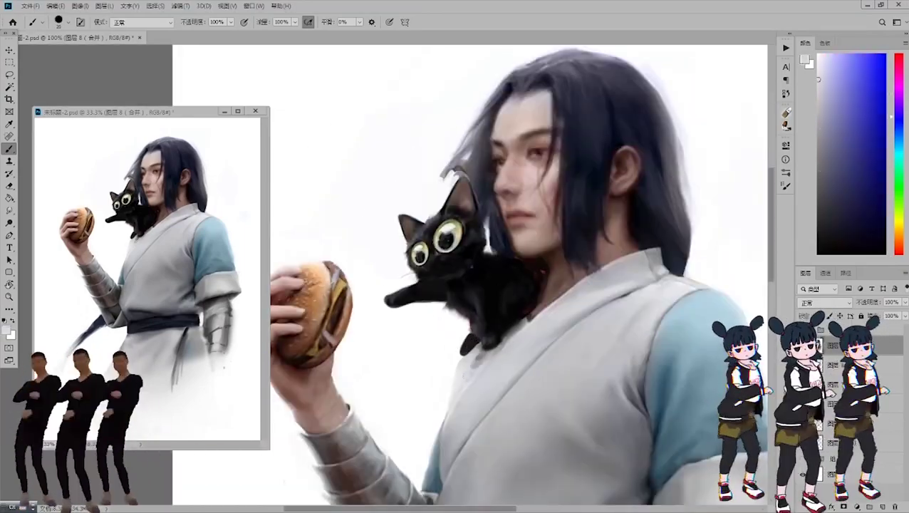
pyautogui.keyDown('alt'); pyautogui.click(474, 366); pyautogui.keyUp('alt')
pyautogui.keyDown('alt'); pyautogui.click(465, 343); pyautogui.keyUp('alt')
pyautogui.keyDown('alt'); pyautogui.click(483, 329); pyautogui.keyUp('alt')
pyautogui.keyDown('alt'); pyautogui.click(508, 275); pyautogui.keyUp('alt')
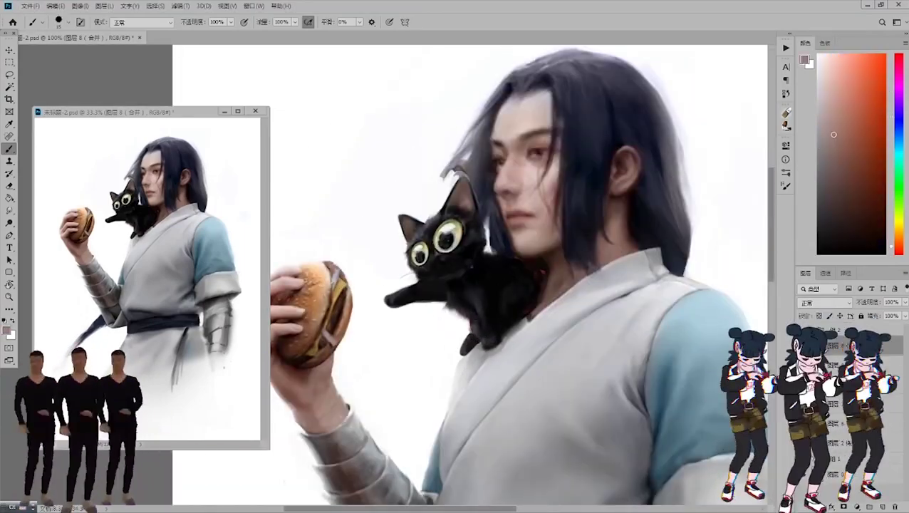
pyautogui.keyDown('alt'); pyautogui.click(542, 265); pyautogui.keyUp('alt')
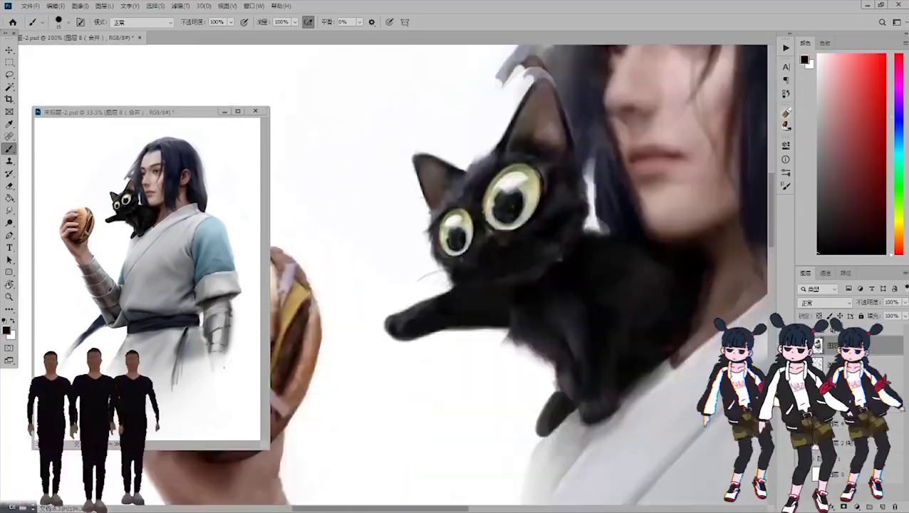
pyautogui.press('s')
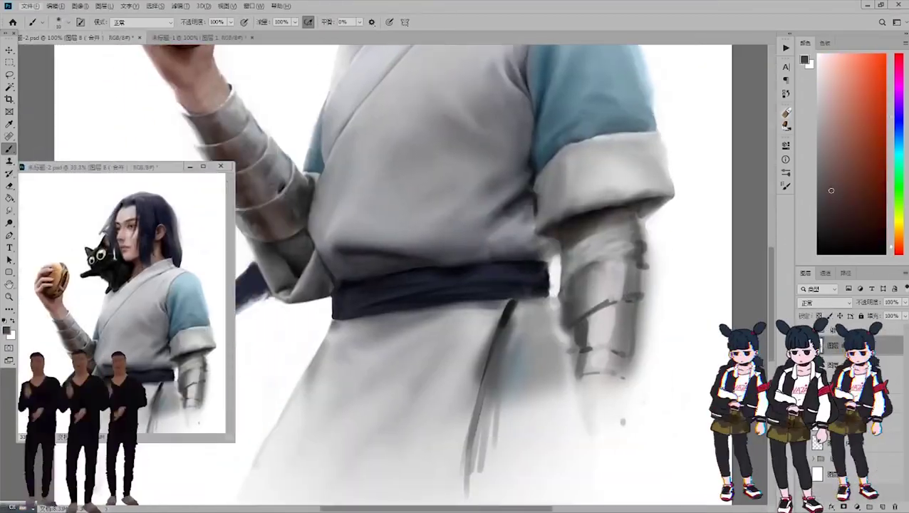
# Paint a blue under-robe panel below the belt beside the slit, using the sampled sleeve colour, and darken its edges.
pyautogui.moveTo(524, 306)
pyautogui.mouseDown()
pyautogui.moveTo(560, 354)
pyautogui.moveTo(527, 385)
pyautogui.mouseUp()
pyautogui.keyDown('alt'); pyautogui.click(567, 132); pyautogui.keyUp('alt')
pyautogui.moveTo(541, 299); pyautogui.dragTo(563, 377)
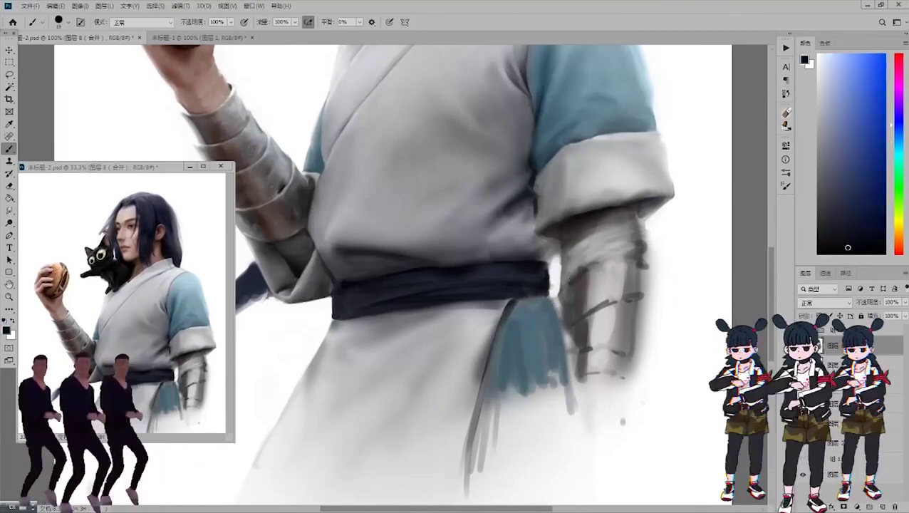
pyautogui.keyDown('alt'); pyautogui.click(551, 276); pyautogui.keyUp('alt')
pyautogui.keyDown('alt'); pyautogui.click(554, 303); pyautogui.keyUp('alt')
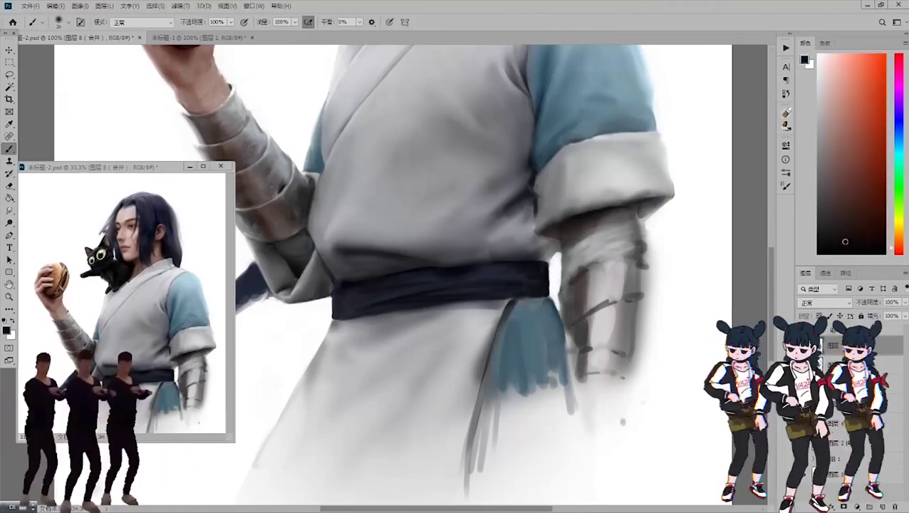
# Block in dark reflective bands and sampled metal tones on the forearm guard of the lowered arm.
pyautogui.moveTo(573, 270); pyautogui.dragTo(581, 370)
pyautogui.moveTo(631, 260)
pyautogui.mouseDown()
pyautogui.moveTo(623, 314)
pyautogui.moveTo(611, 299)
pyautogui.mouseUp()
pyautogui.keyDown('alt'); pyautogui.click(623, 313); pyautogui.keyUp('alt')
pyautogui.keyDown('alt'); pyautogui.click(591, 285); pyautogui.keyUp('alt')
pyautogui.moveTo(587, 271)
pyautogui.mouseDown()
pyautogui.moveTo(584, 314)
pyautogui.moveTo(614, 349)
pyautogui.mouseUp()
pyautogui.keyDown('alt'); pyautogui.click(616, 328); pyautogui.keyUp('alt')
pyautogui.moveTo(576, 324); pyautogui.dragTo(579, 377)
pyautogui.keyDown('alt'); pyautogui.click(605, 303); pyautogui.keyUp('alt')
pyautogui.moveTo(588, 267); pyautogui.dragTo(589, 343)
pyautogui.keyDown('alt'); pyautogui.click(591, 285); pyautogui.keyUp('alt')
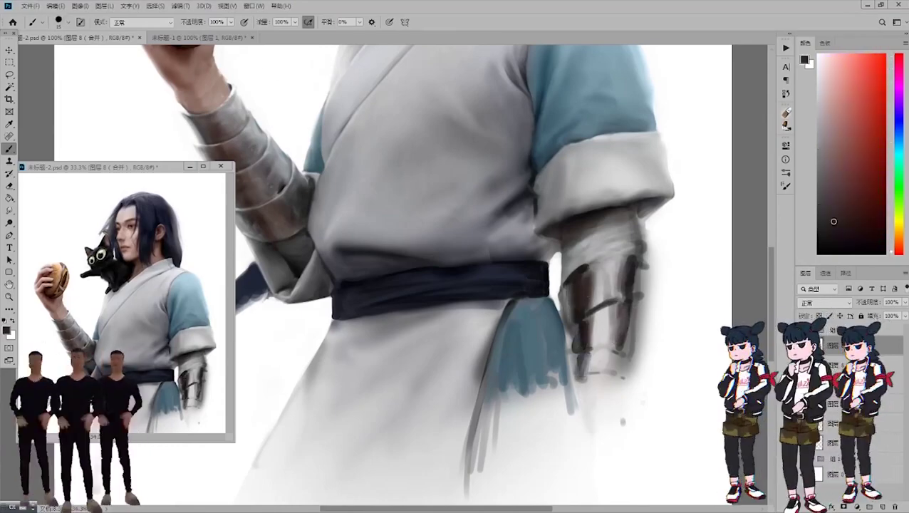
# Blend the forearm guard's metal tones and define the curved seams between its plates.
pyautogui.moveTo(566, 280)
pyautogui.mouseDown()
pyautogui.moveTo(570, 324)
pyautogui.moveTo(559, 329)
pyautogui.moveTo(602, 348)
pyautogui.mouseUp()
pyautogui.keyDown('alt'); pyautogui.click(566, 299); pyautogui.keyUp('alt')
pyautogui.keyDown('alt'); pyautogui.click(570, 313); pyautogui.keyUp('alt')
pyautogui.keyDown('alt'); pyautogui.click(577, 314); pyautogui.keyUp('alt')
pyautogui.keyDown('alt'); pyautogui.click(569, 335); pyautogui.keyUp('alt')
pyautogui.keyDown('alt'); pyautogui.click(577, 322); pyautogui.keyUp('alt')
pyautogui.hotkey('ctrl', '-')
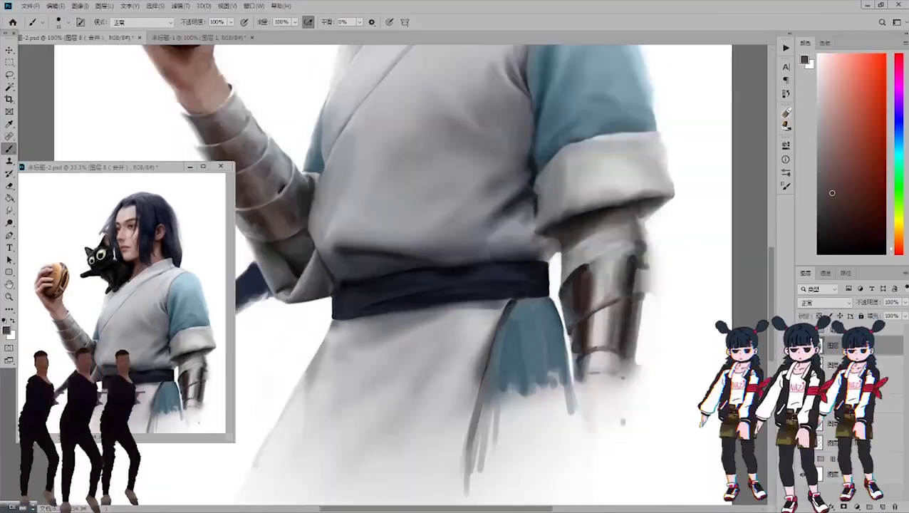
pyautogui.hotkey('ctrl', '+')
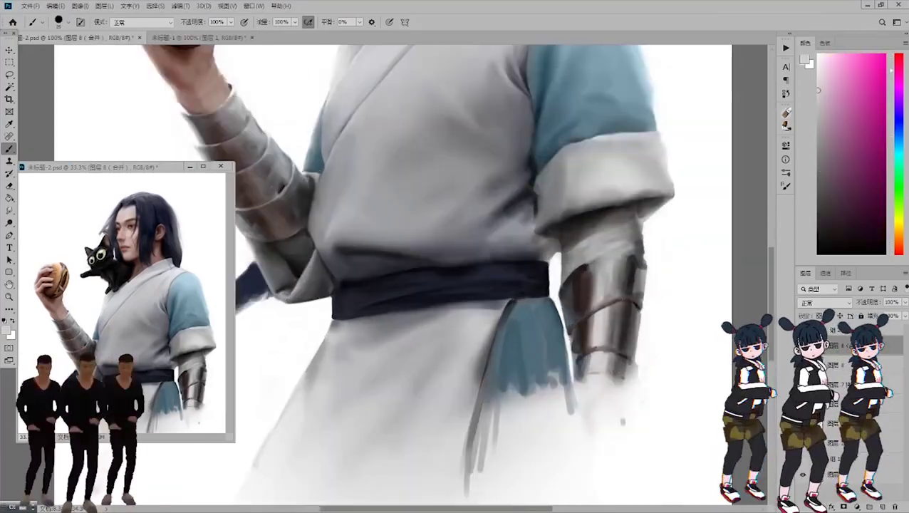
# Smudge the shading on the forearm guard's lower plates and repaint their dark edges with sampled tones.
pyautogui.press('r')
pyautogui.press('F5')
pyautogui.press('F5')
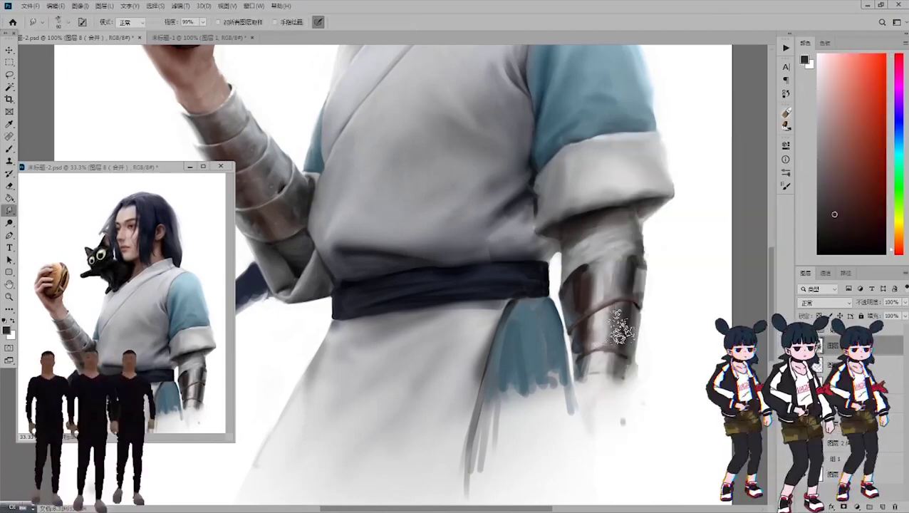
pyautogui.press('b')
pyautogui.moveTo(591, 257); pyautogui.dragTo(573, 344)
pyautogui.keyDown('alt'); pyautogui.click(574, 343); pyautogui.keyUp('alt')
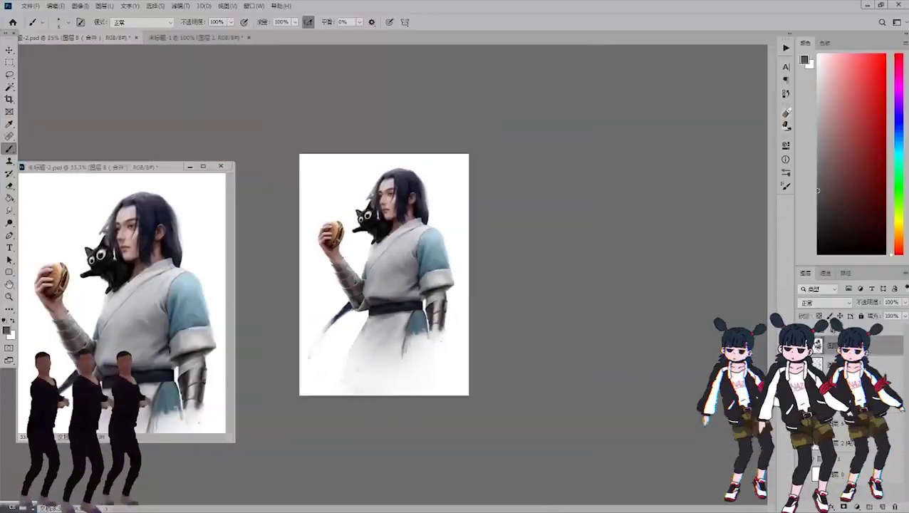
# Trim the lowered forearm's outer edge with white and refine the wrap above the metal guard with a smaller brush.
pyautogui.hotkey('ctrl', '+')
pyautogui.hotkey('ctrl', '+')
pyautogui.hotkey('ctrl', '+')
pyautogui.hotkey('ctrl', '+')
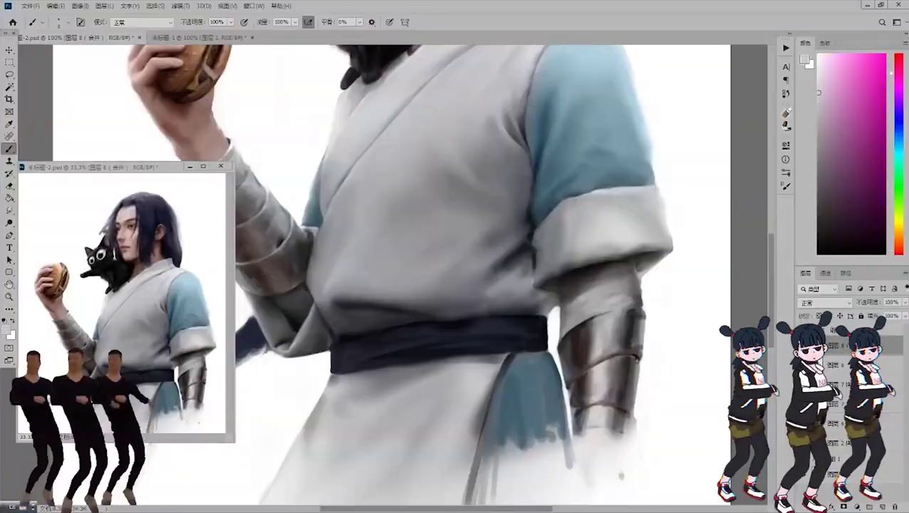
pyautogui.moveTo(630, 308); pyautogui.dragTo(669, 296)
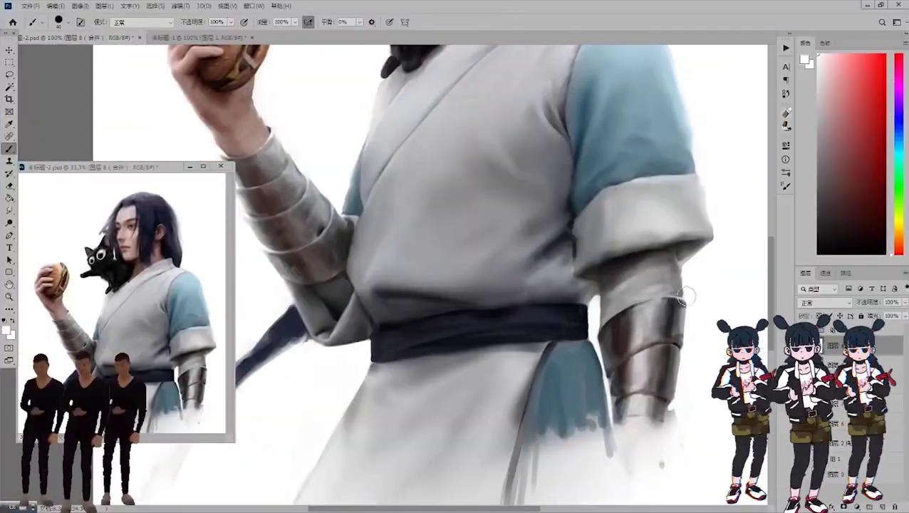
pyautogui.keyDown('alt'); pyautogui.click(653, 291); pyautogui.keyUp('alt')
pyautogui.press('[')
pyautogui.press('[')
pyautogui.press('[')
pyautogui.press('[')
pyautogui.press('[')
pyautogui.keyDown('alt'); pyautogui.click(639, 292); pyautogui.keyUp('alt')
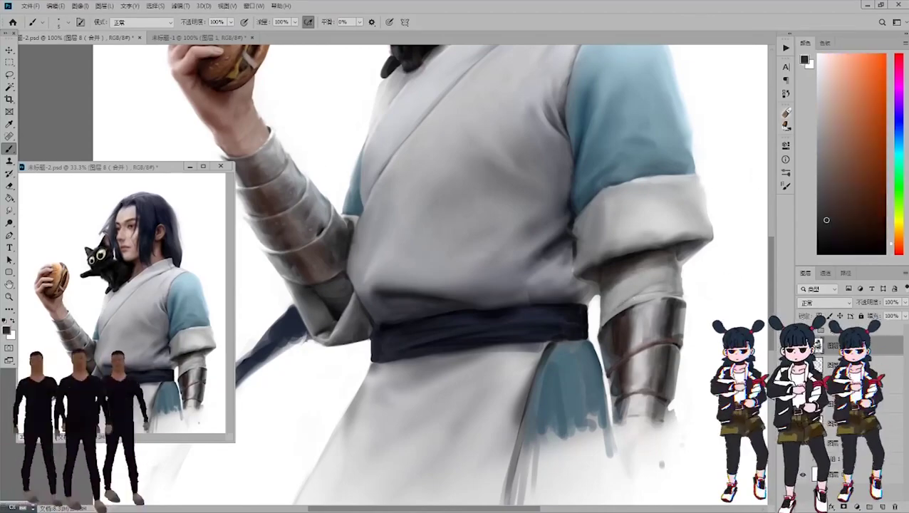
pyautogui.keyDown('alt'); pyautogui.click(637, 256); pyautogui.keyUp('alt')
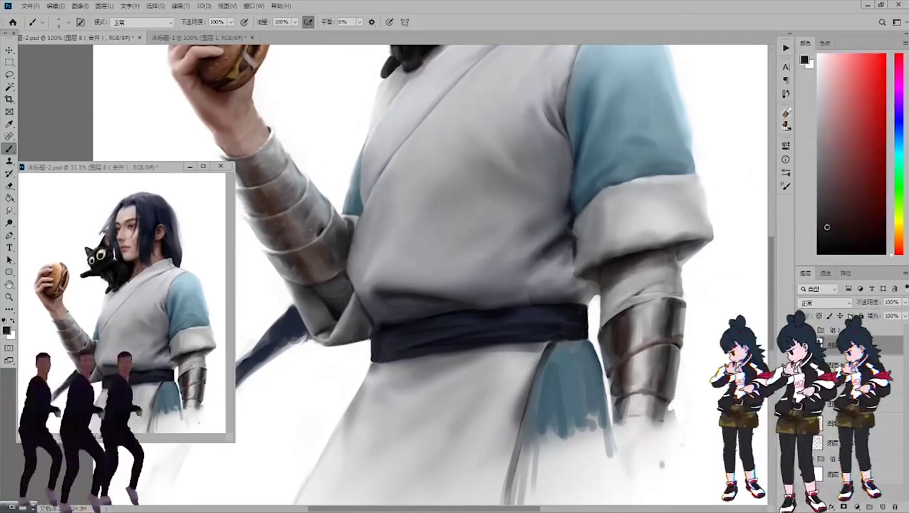
pyautogui.scroll(2, 626, 300)
pyautogui.scroll(-3, 626, 300)
pyautogui.scroll(2, 626, 299)
pyautogui.hotkey('ctrl', 'shift', 'x')
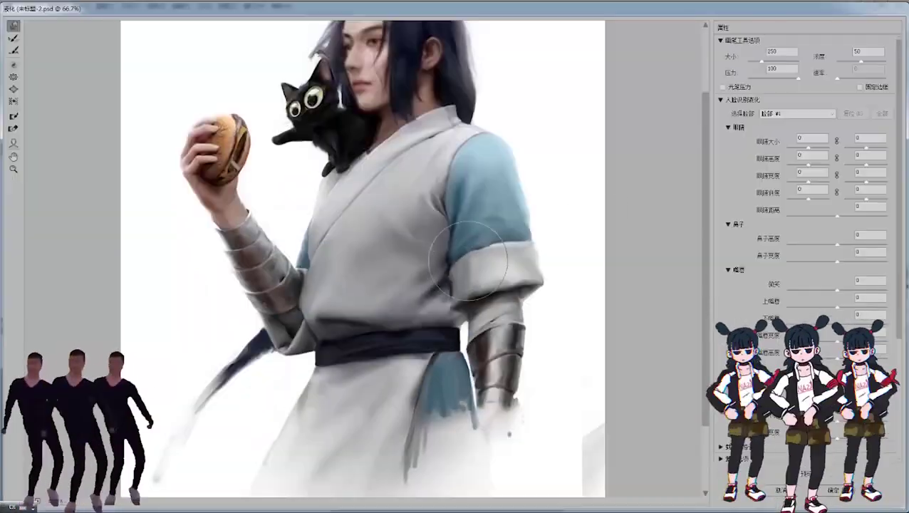
pyautogui.press('Escape')
# Clean the lowered forearm's outline and refine the highlights and edges of the metal guard with light and mid grey.
pyautogui.scroll(3, 532, 278)
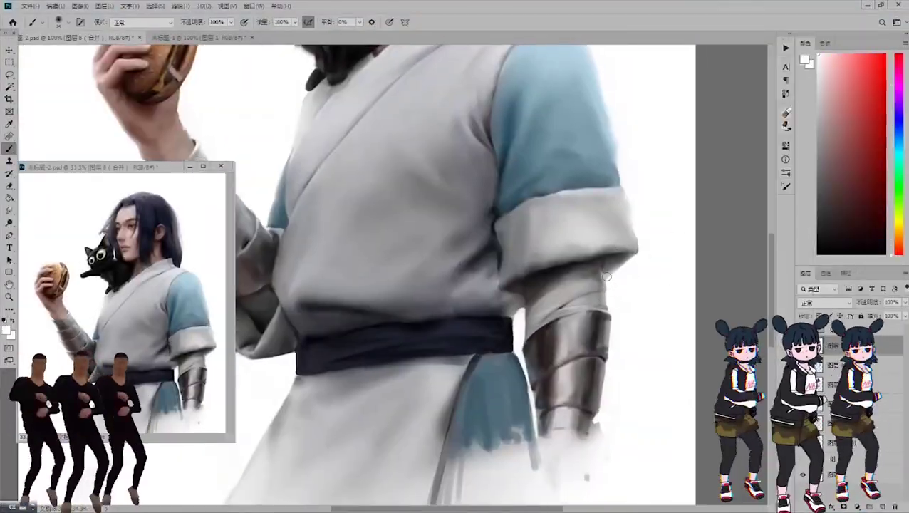
pyautogui.keyDown('alt'); pyautogui.click(606, 398); pyautogui.keyUp('alt')
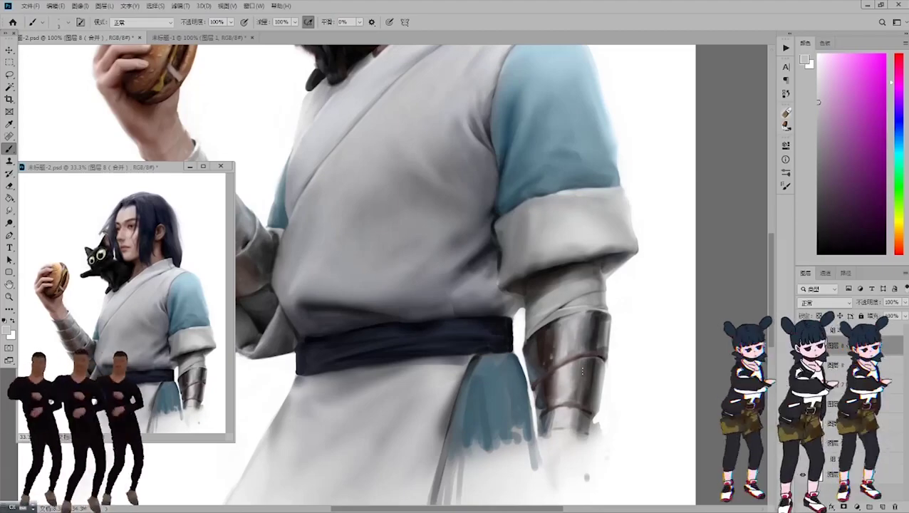
pyautogui.click(818, 204)
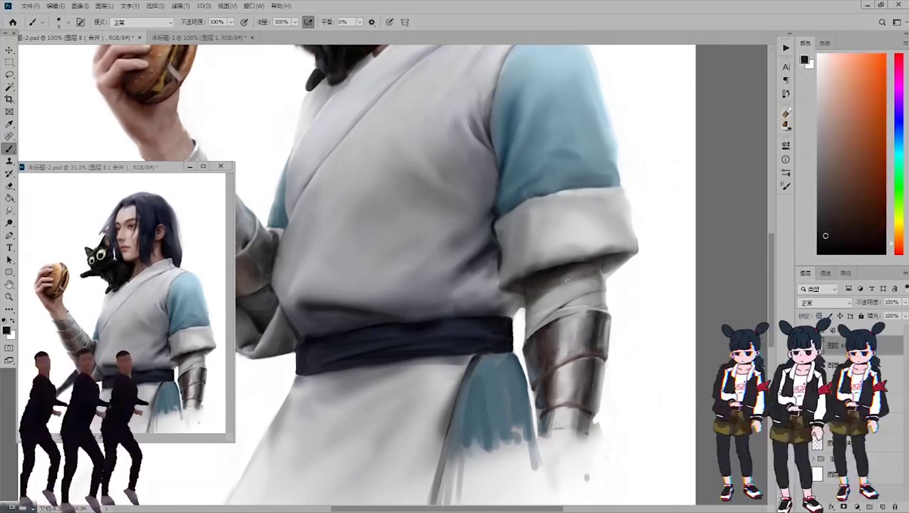
# Shade the folds of the cloth wrap between the sleeve cuff and the forearm guard with sampled greys.
pyautogui.keyDown('alt'); pyautogui.click(561, 279); pyautogui.keyUp('alt')
pyautogui.press('x')
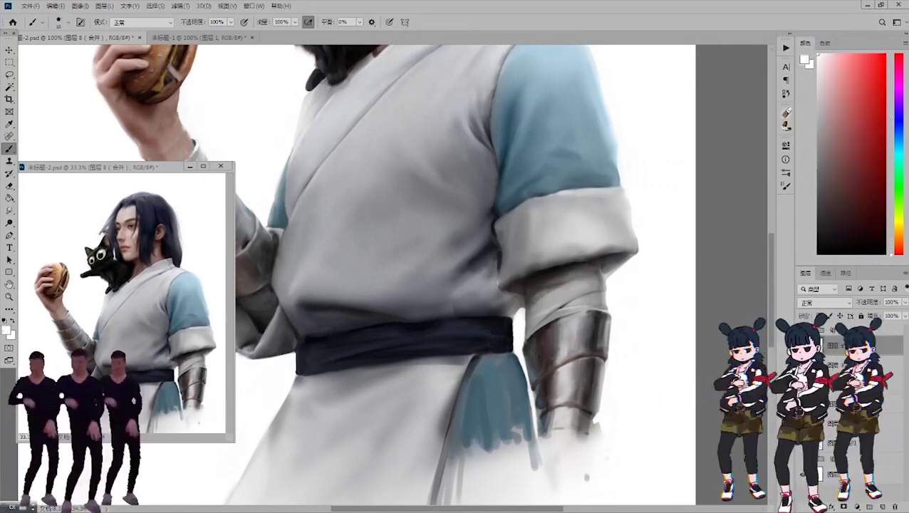
pyautogui.keyDown('alt'); pyautogui.click(554, 285); pyautogui.keyUp('alt')
pyautogui.keyDown('alt'); pyautogui.click(562, 273); pyautogui.keyUp('alt')
pyautogui.keyDown('alt'); pyautogui.click(554, 296); pyautogui.keyUp('alt')
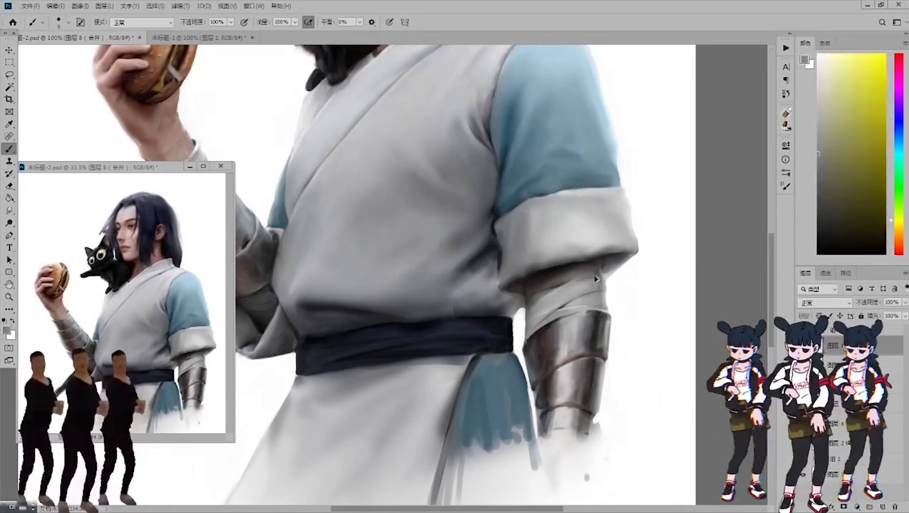
pyautogui.keyDown('alt'); pyautogui.click(590, 276); pyautogui.keyUp('alt')
pyautogui.keyDown('alt'); pyautogui.click(548, 297); pyautogui.keyUp('alt')
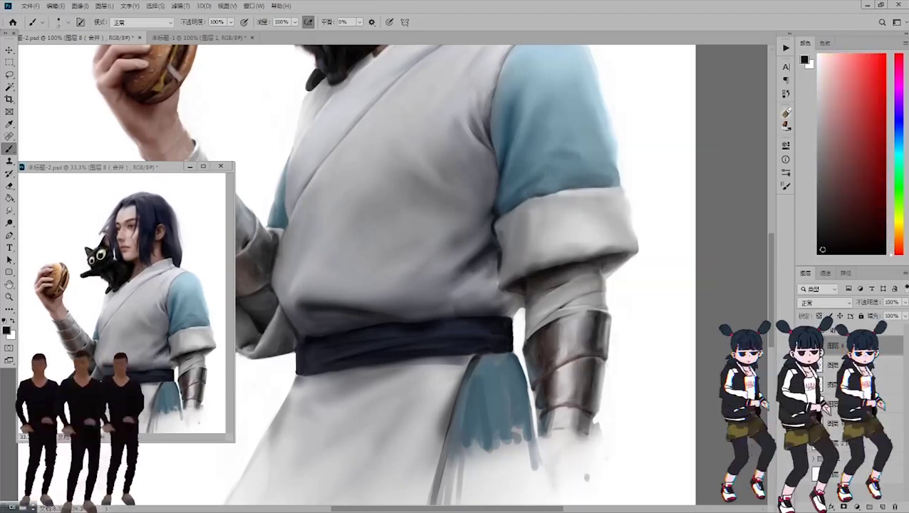
# Refine the wrap's outer edge and the shadow directly beneath the sleeve cuff with sampled dark and mid greys.
pyautogui.keyDown('alt'); pyautogui.click(607, 268); pyautogui.keyUp('alt')
pyautogui.keyDown('alt'); pyautogui.click(602, 276); pyautogui.keyUp('alt')
pyautogui.keyDown('alt'); pyautogui.click(605, 264); pyautogui.keyUp('alt')
pyautogui.keyDown('alt'); pyautogui.click(602, 268); pyautogui.keyUp('alt')
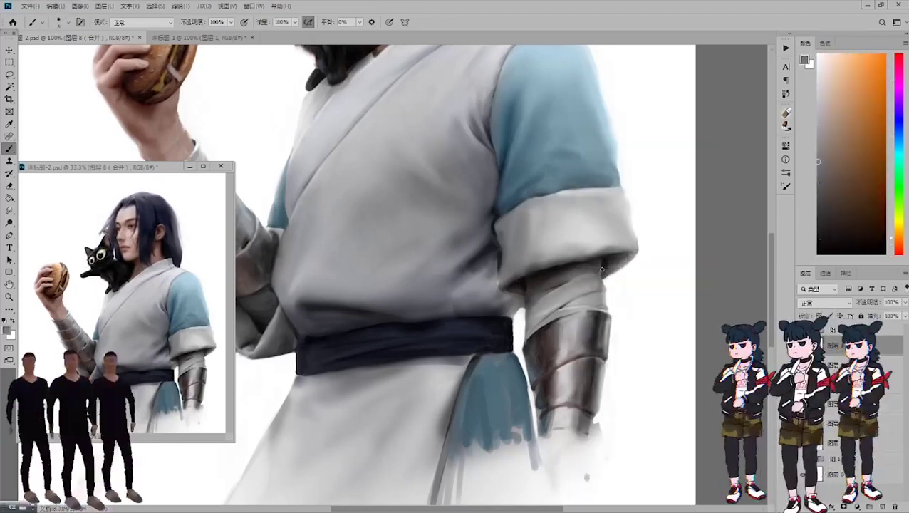
# Refine the shadow edge beneath the lowered arm's rolled cuff and shade the cuff's folds with sampled greys.
pyautogui.keyDown('alt'); pyautogui.click(580, 277); pyautogui.keyUp('alt')
pyautogui.keyDown('alt'); pyautogui.click(610, 273); pyautogui.keyUp('alt')
pyautogui.keyDown('alt'); pyautogui.click(595, 203); pyautogui.keyUp('alt')
pyautogui.keyDown('alt'); pyautogui.click(564, 224); pyautogui.keyUp('alt')
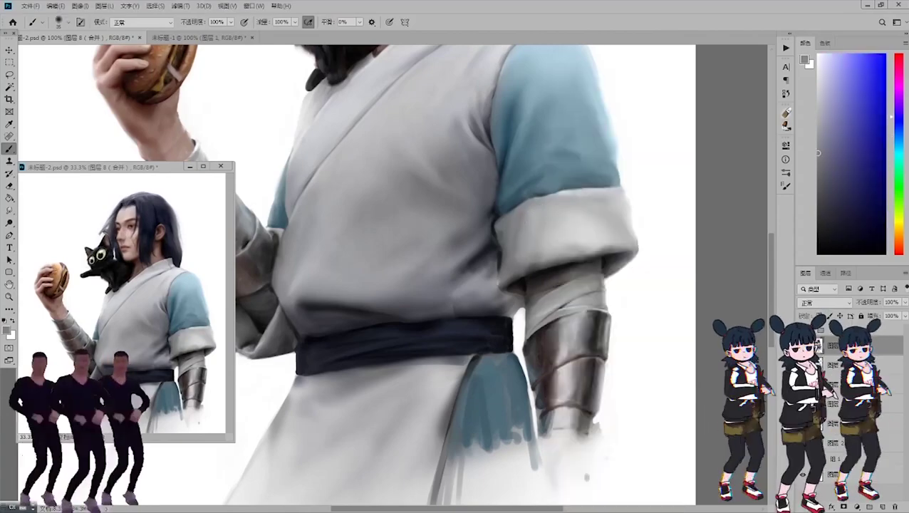
pyautogui.keyDown('alt'); pyautogui.click(529, 239); pyautogui.keyUp('alt')
pyautogui.keyDown('alt'); pyautogui.click(551, 243); pyautogui.keyUp('alt')
# Shade the blue sleeve's folds, its armhole seam and its edge above the cuff with sampled blues, masking with a lasso selection.
pyautogui.keyDown('alt'); pyautogui.click(510, 144); pyautogui.keyUp('alt')
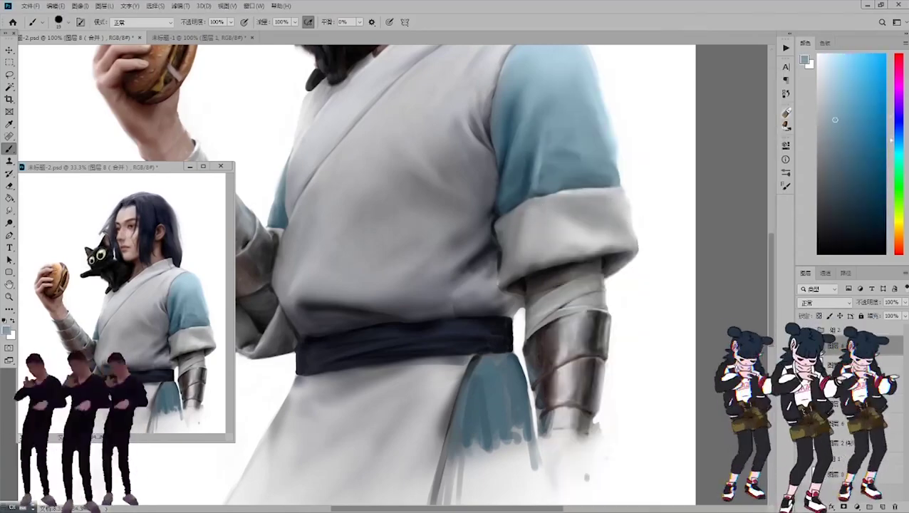
pyautogui.keyDown('alt'); pyautogui.click(553, 169); pyautogui.keyUp('alt')
pyautogui.press('l')
pyautogui.moveTo(492, 215)
pyautogui.mouseDown()
pyautogui.moveTo(502, 62)
pyautogui.moveTo(628, 182)
pyautogui.moveTo(553, 188)
pyautogui.mouseUp()
pyautogui.hotkey('ctrl', 'd')
pyautogui.keyDown('alt'); pyautogui.click(527, 193); pyautogui.keyUp('alt')
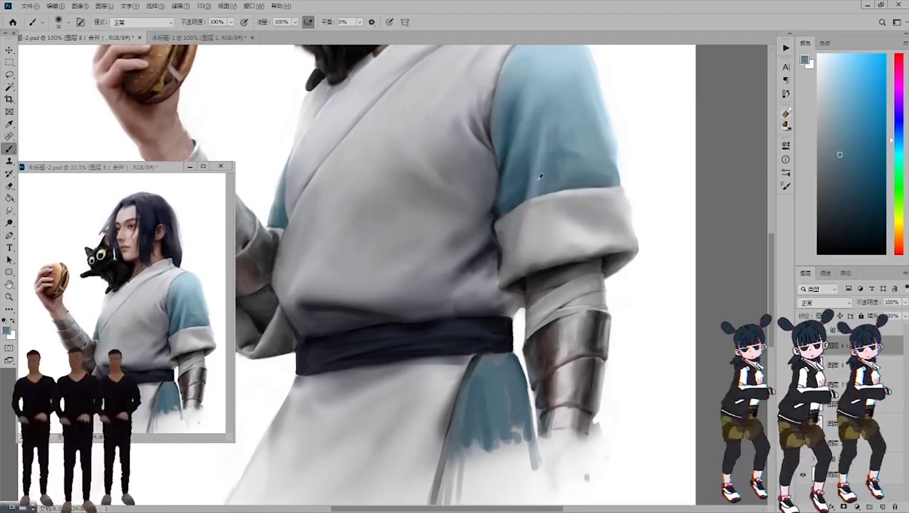
pyautogui.keyDown('alt'); pyautogui.click(541, 178); pyautogui.keyUp('alt')
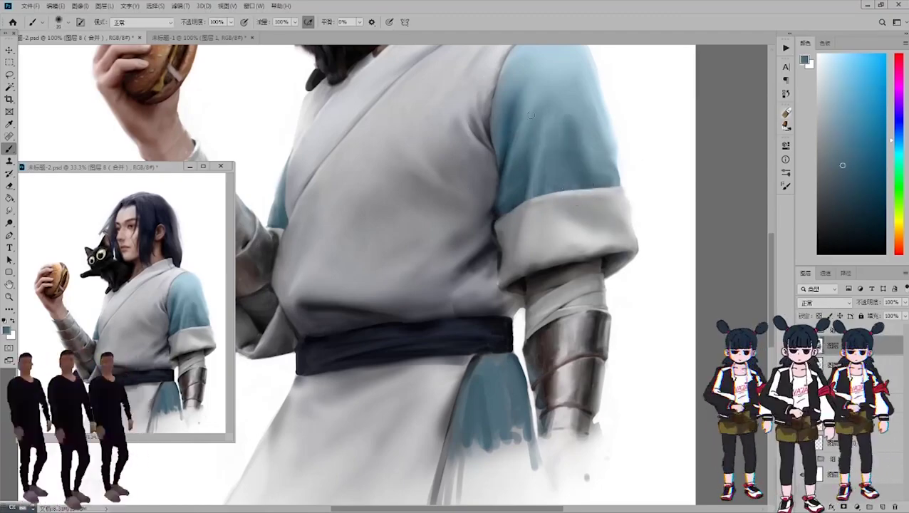
pyautogui.keyDown('alt'); pyautogui.click(509, 134); pyautogui.keyUp('alt')
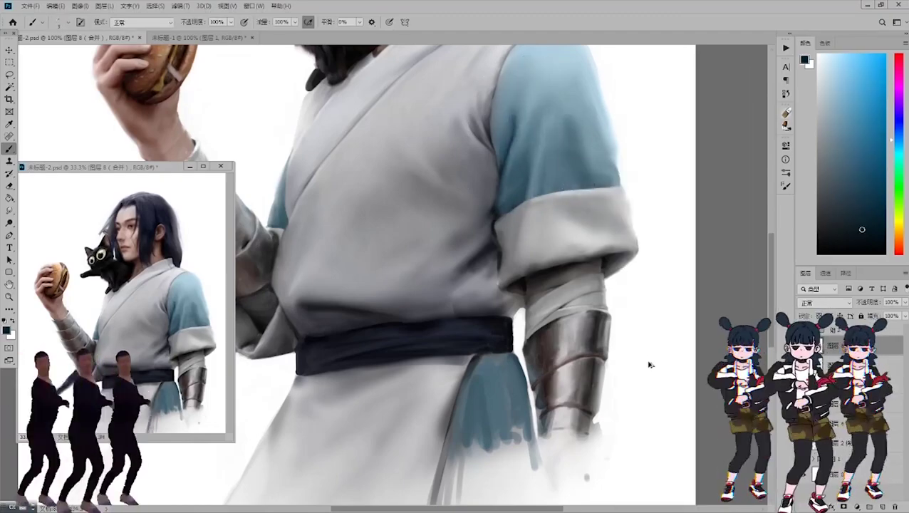
pyautogui.moveTo(500, 89); pyautogui.dragTo(515, 162)
pyautogui.moveTo(524, 70); pyautogui.dragTo(498, 190)
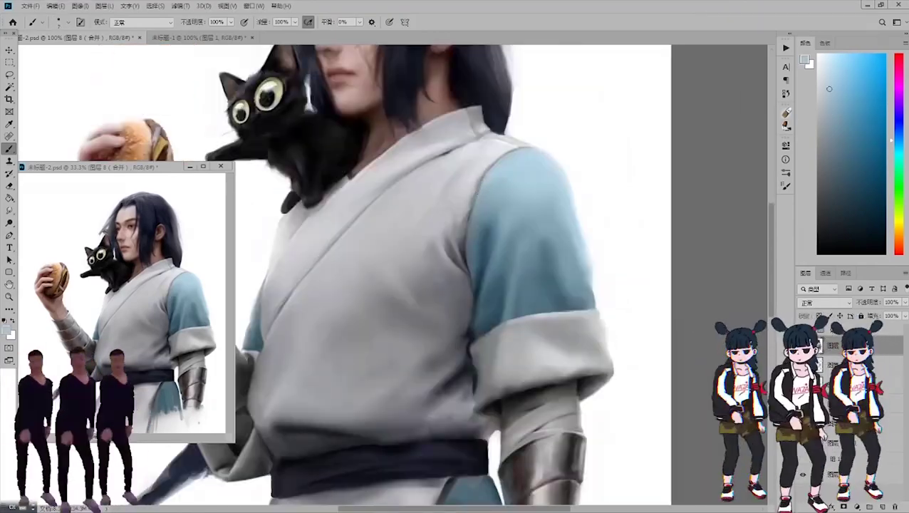
pyautogui.keyDown('alt'); pyautogui.click(574, 282); pyautogui.keyUp('alt')
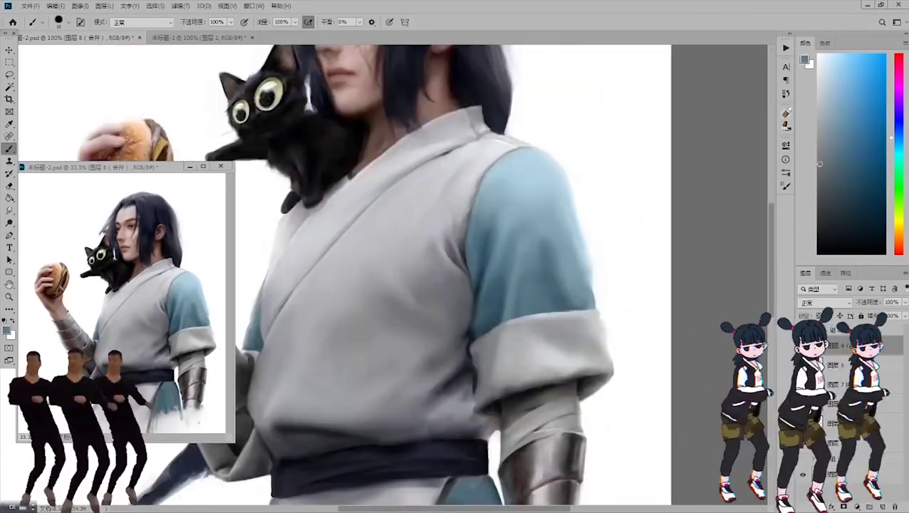
# Shade the robe's side between the cuff and the sash with sampled greys, using a lasso selection for a clean edge.
pyautogui.moveTo(493, 398); pyautogui.dragTo(535, 320)
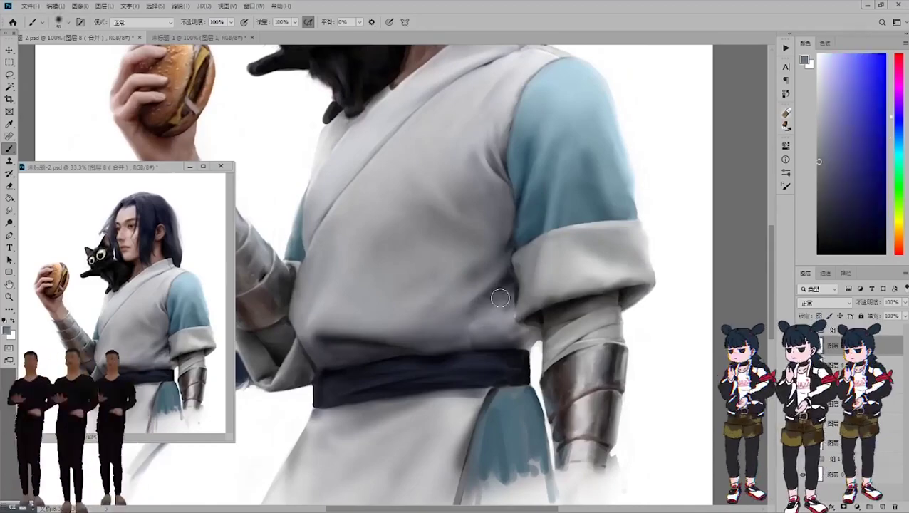
pyautogui.rightClick(513, 297)
pyautogui.keyDown('alt'); pyautogui.click(518, 295); pyautogui.keyUp('alt')
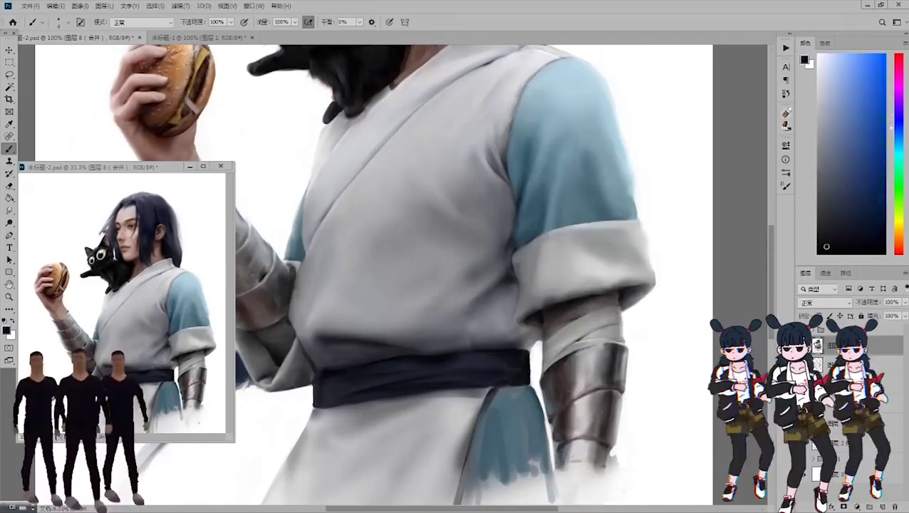
pyautogui.press('l')
pyautogui.press('b')
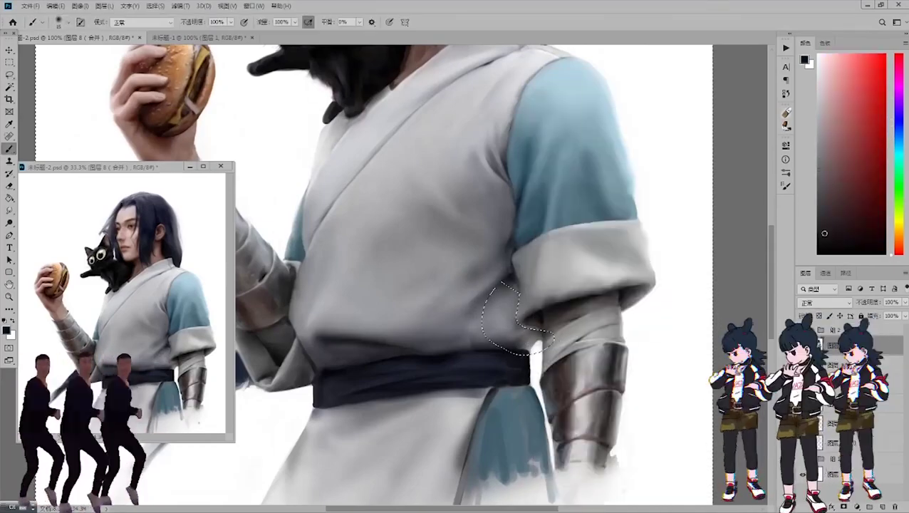
pyautogui.rightClick(491, 356)
pyautogui.click(463, 368)
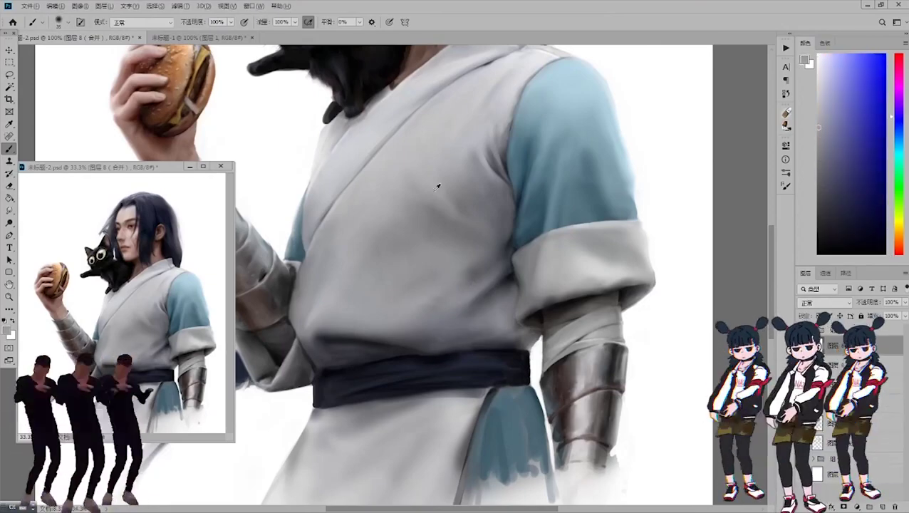
# Smooth the robe's chest shading with sampled light grey and blend the blue skirt panel below the sash.
pyautogui.keyDown('alt'); pyautogui.click(520, 66); pyautogui.keyUp('alt')
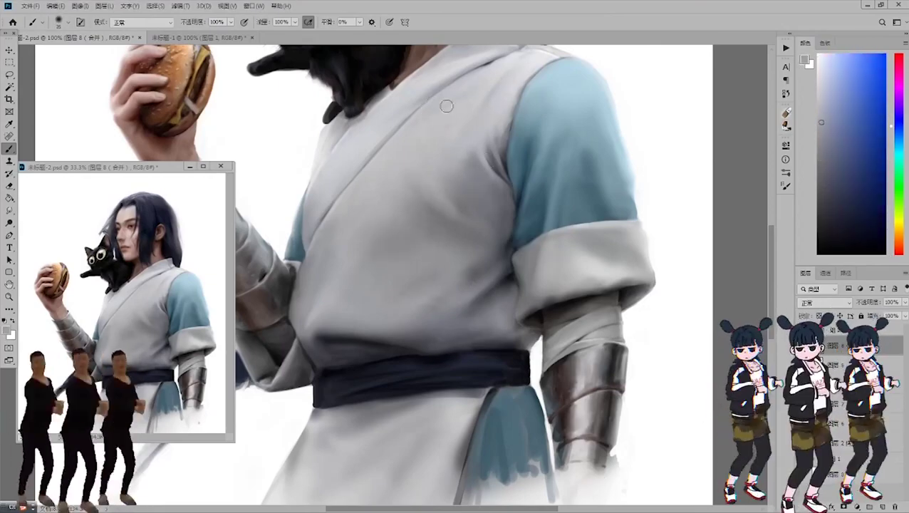
pyautogui.moveTo(633, 126); pyautogui.dragTo(637, 47)
pyautogui.keyDown('alt'); pyautogui.click(497, 296); pyautogui.keyUp('alt')
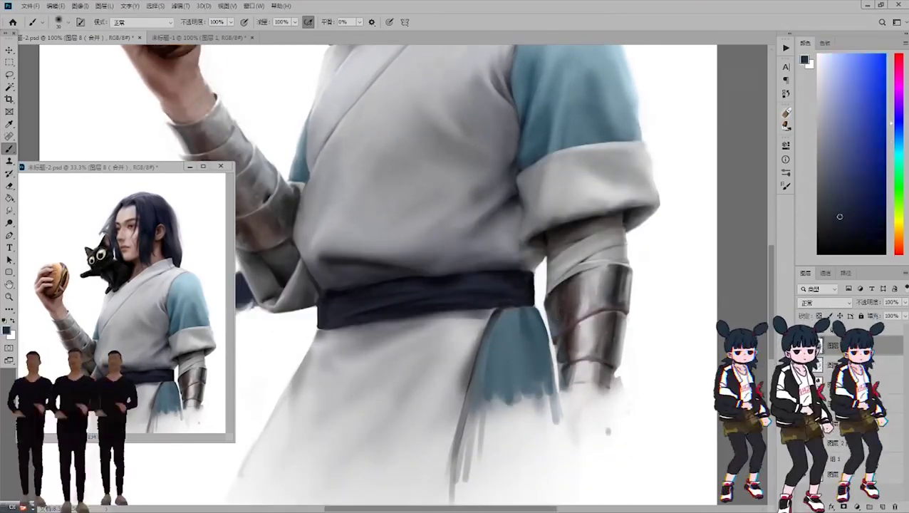
pyautogui.moveTo(536, 311); pyautogui.dragTo(541, 397)
# Paint the shadow on the skirt beneath the sash and sharpen the sash's edges with sampled dark tones.
pyautogui.keyDown('alt'); pyautogui.click(447, 413); pyautogui.keyUp('alt')
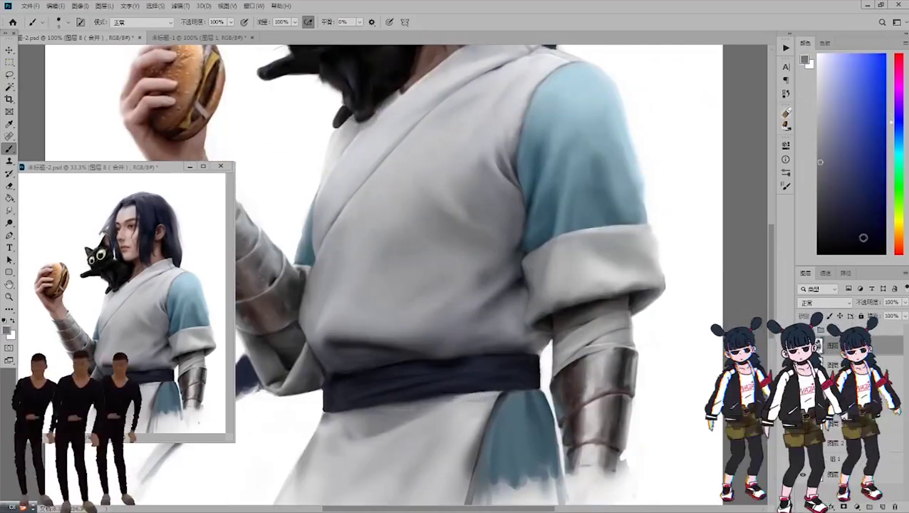
pyautogui.keyDown('alt'); pyautogui.click(452, 396); pyautogui.keyUp('alt')
pyautogui.rightClick(475, 396)
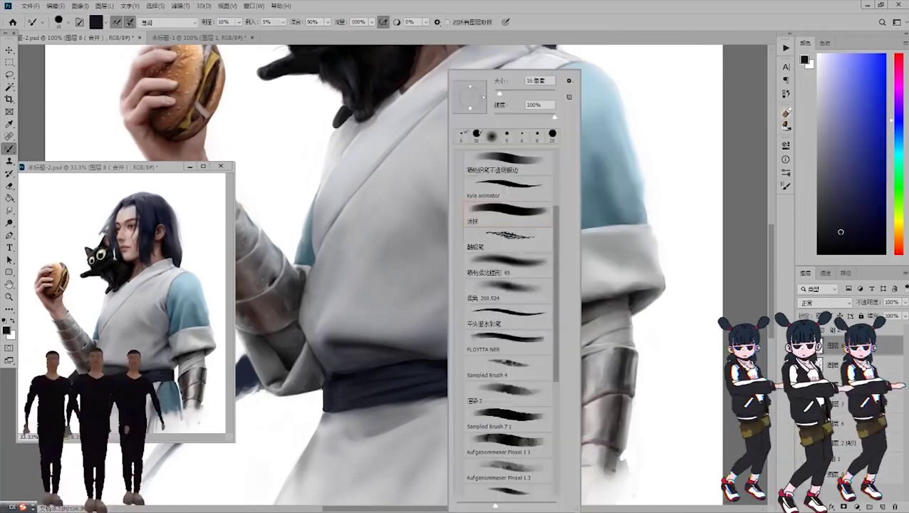
pyautogui.keyDown('alt'); pyautogui.click(463, 400); pyautogui.keyUp('alt')
pyautogui.press('x')
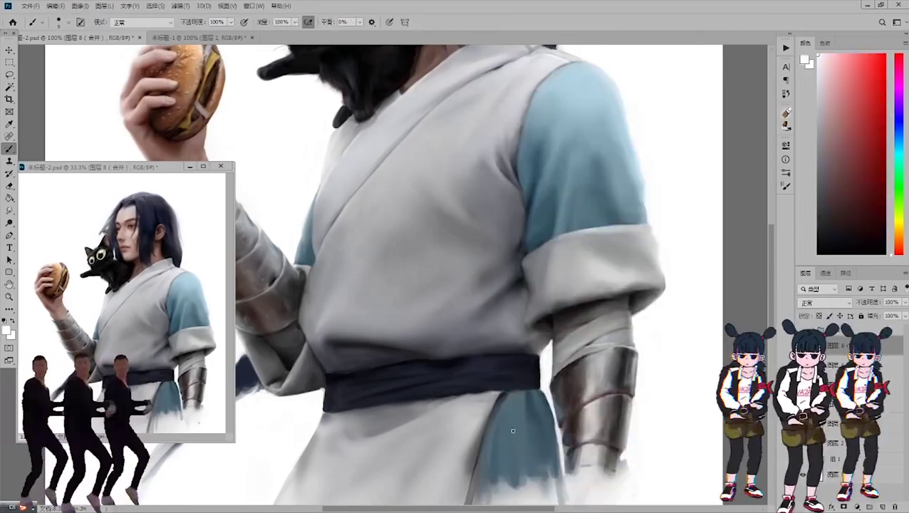
# Choose a smudge brush from the brush library and smear the lower edge of the blue skirt panel.
pyautogui.scroll(-1, 427, 279)
pyautogui.rightClick(517, 74)
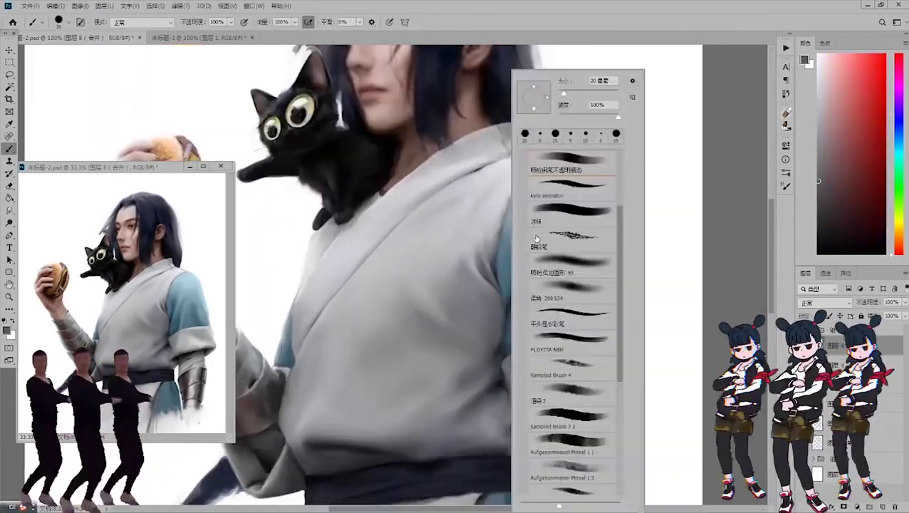
pyautogui.doubleClick(556, 197)
pyautogui.rightClick(556, 196)
pyautogui.click(786, 113)
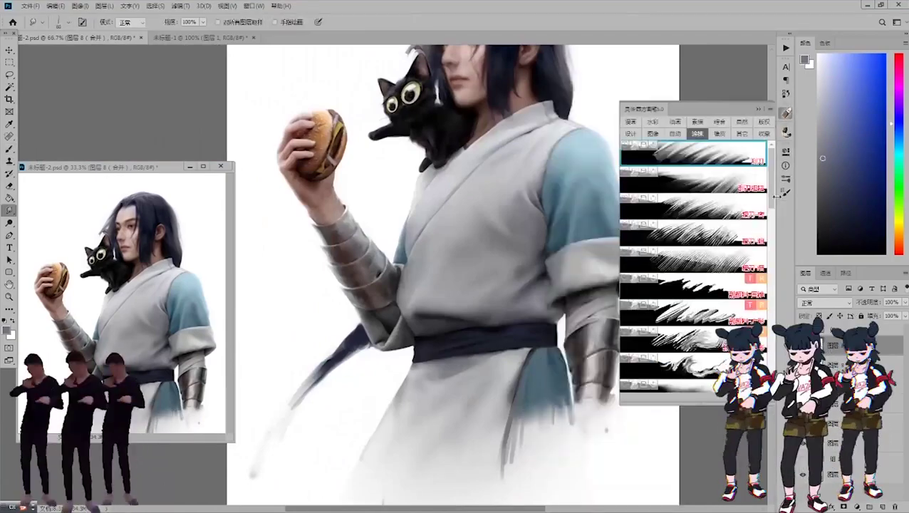
pyautogui.click(693, 260)
pyautogui.moveTo(520, 363)
pyautogui.mouseDown()
pyautogui.moveTo(493, 393)
pyautogui.moveTo(586, 441)
pyautogui.mouseUp()
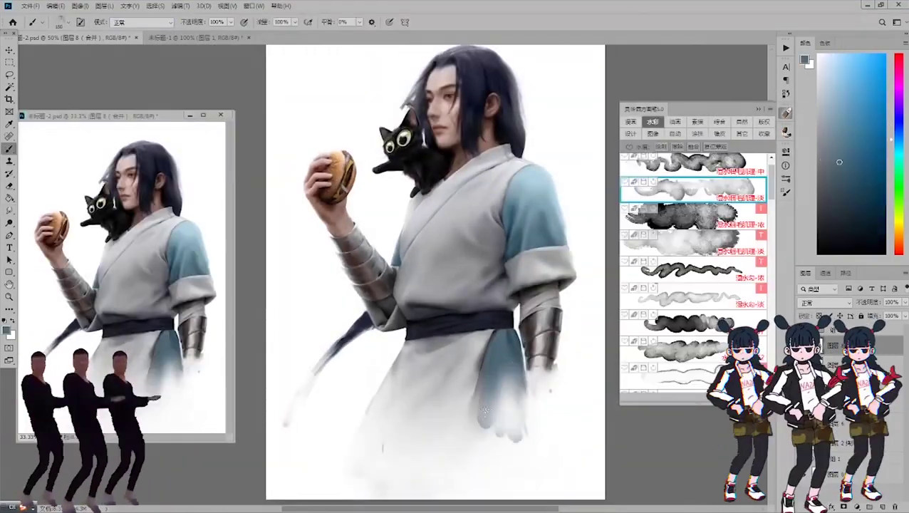
# Fade the skirt's hem into ragged strokes with watercolour and textured smudge brushes, and choose a soft eraser for it.
pyautogui.moveTo(470, 385); pyautogui.dragTo(534, 445)
pyautogui.scroll(-3, 436, 271)
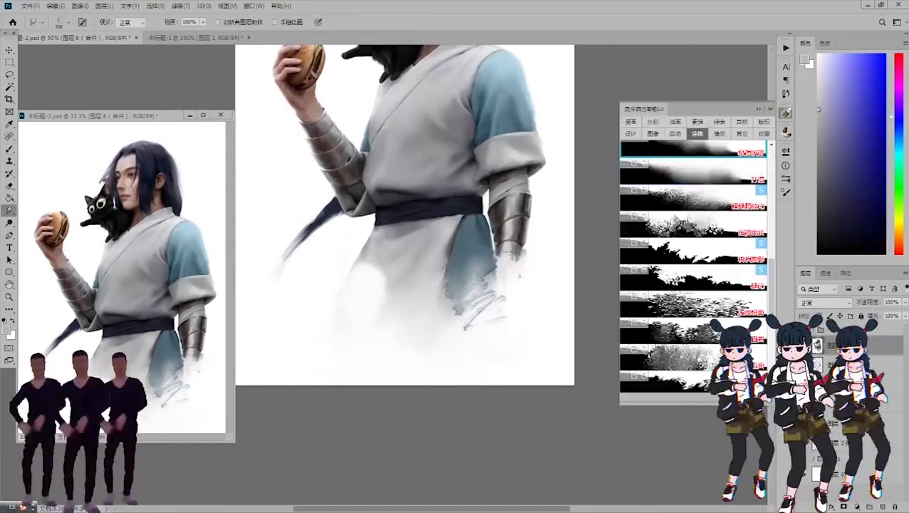
pyautogui.scroll(-3, 693, 267)
pyautogui.click(719, 133)
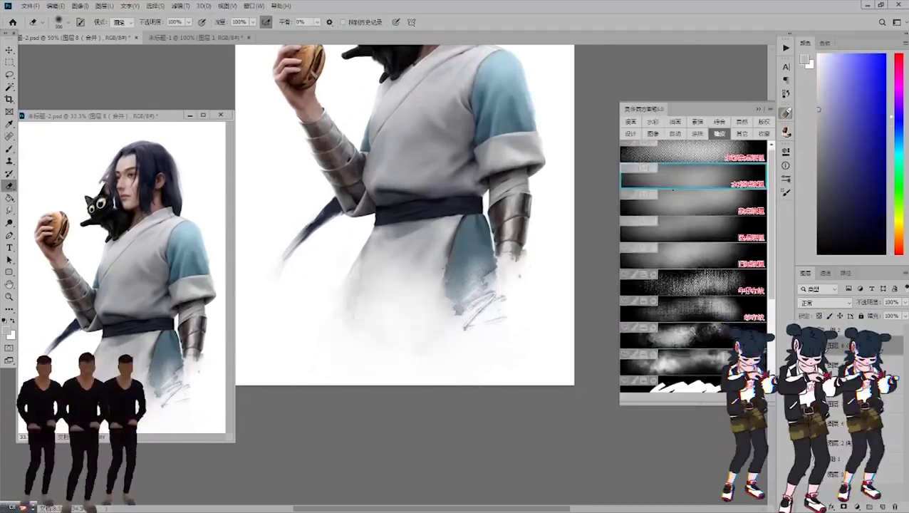
pyautogui.click(693, 202)
# Define the wrist edge and upper plates of the raised forearm guard with sampled darks and an 8-pixel brush.
pyautogui.hotkey('ctrl', '0')
pyautogui.scroll(3, 521, 205)
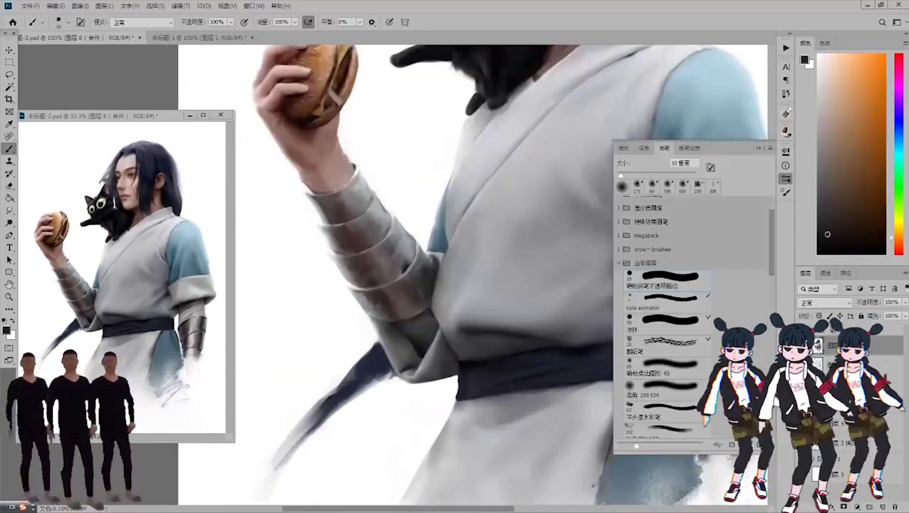
pyautogui.keyDown('alt'); pyautogui.click(336, 189); pyautogui.keyUp('alt')
pyautogui.press(']')
pyautogui.press(']')
pyautogui.press(']')
pyautogui.press(']')
pyautogui.press(']')
pyautogui.press(']')
pyautogui.press(']')
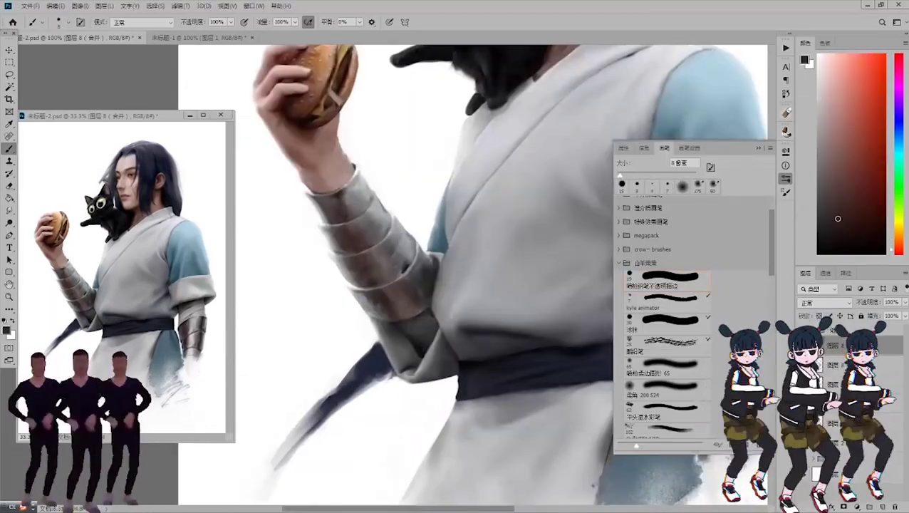
pyautogui.press('[')
pyautogui.keyDown('alt'); pyautogui.click(377, 235); pyautogui.keyUp('alt')
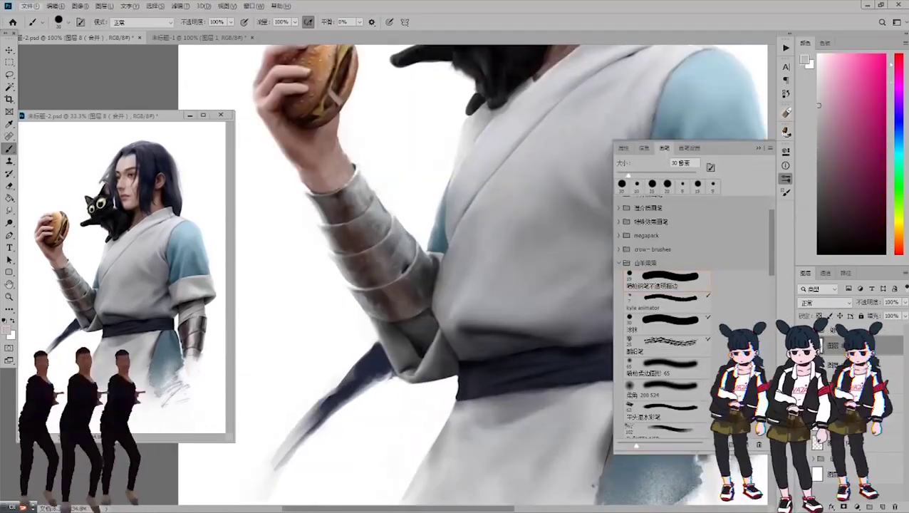
# Refine the highlights and dark seams between the raised forearm guard's plates, reducing the brush to 3 pixels.
pyautogui.keyDown('alt'); pyautogui.click(349, 203); pyautogui.keyUp('alt')
pyautogui.press('[')
pyautogui.press('[')
pyautogui.press('[')
pyautogui.press('[')
pyautogui.press('[')
pyautogui.keyDown('alt'); pyautogui.click(372, 275); pyautogui.keyUp('alt')
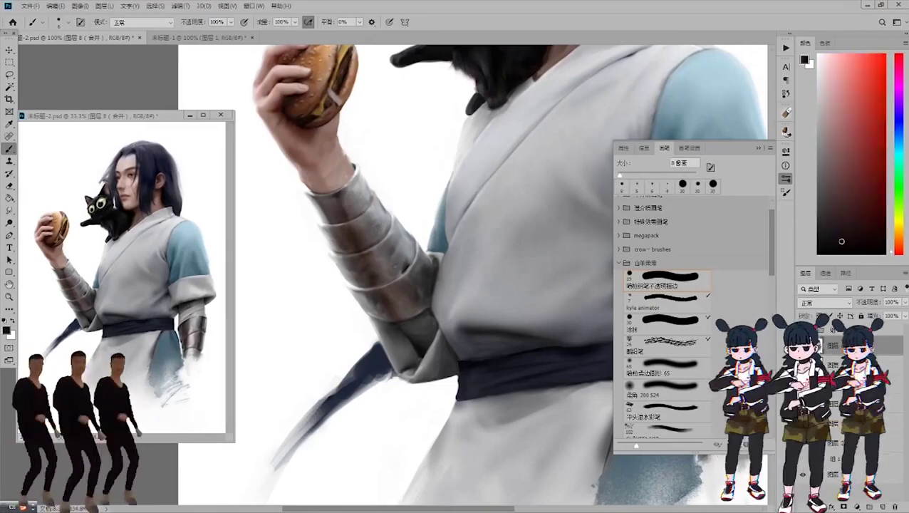
pyautogui.keyDown('alt'); pyautogui.click(352, 284); pyautogui.keyUp('alt')
pyautogui.press('[')
pyautogui.keyDown('alt'); pyautogui.click(414, 253); pyautogui.keyUp('alt')
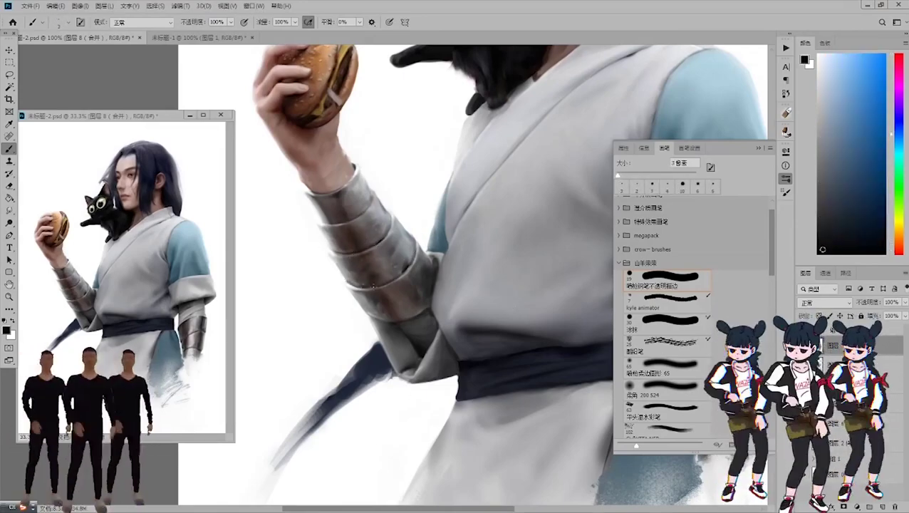
# Touch up the raised forearm guard's plates in light blue-grey with a 15-pixel brush.
pyautogui.scroll(-3, 372, 285)
pyautogui.scroll(2, 372, 285)
pyautogui.scroll(-2, 372, 285)
pyautogui.scroll(2, 320, 178)
pyautogui.press(']')
pyautogui.press(']')
pyautogui.press(']')
pyautogui.press(']')
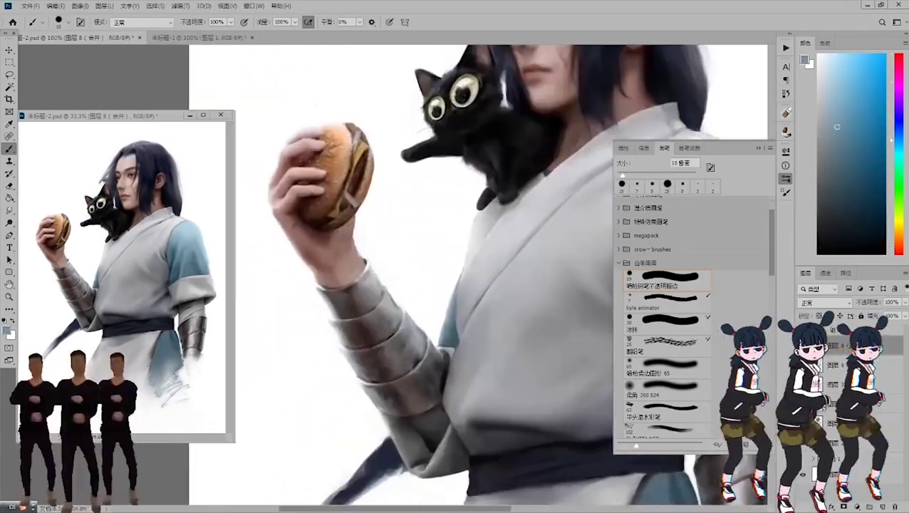
pyautogui.scroll(1, 321, 178)
# Adjust the figure's contours with Liquify at a brush size of 60.
pyautogui.hotkey('ctrl', 'shift', 'x')
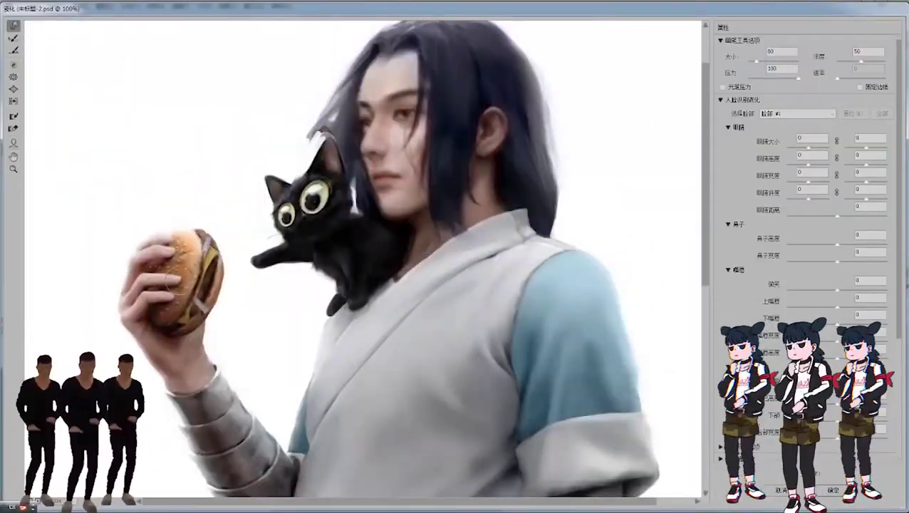
pyautogui.press('[')
pyautogui.press('[')
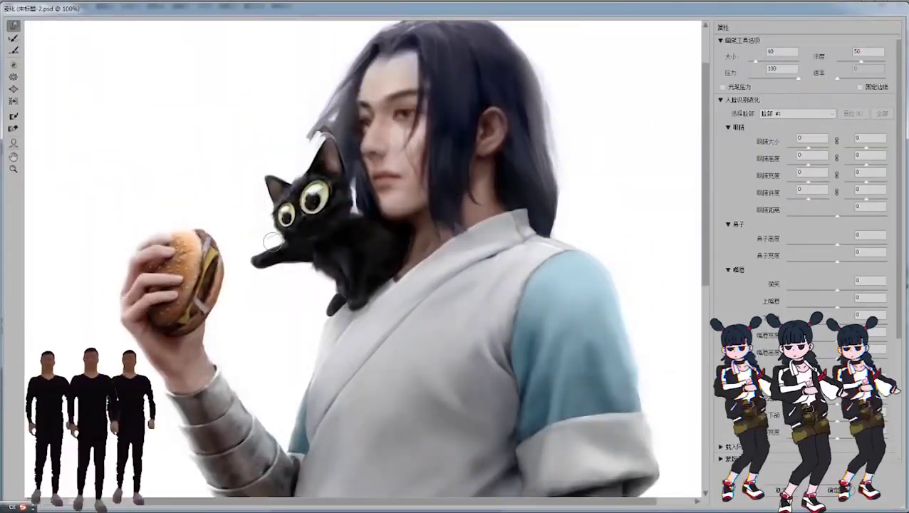
pyautogui.scroll(-2, 273, 243)
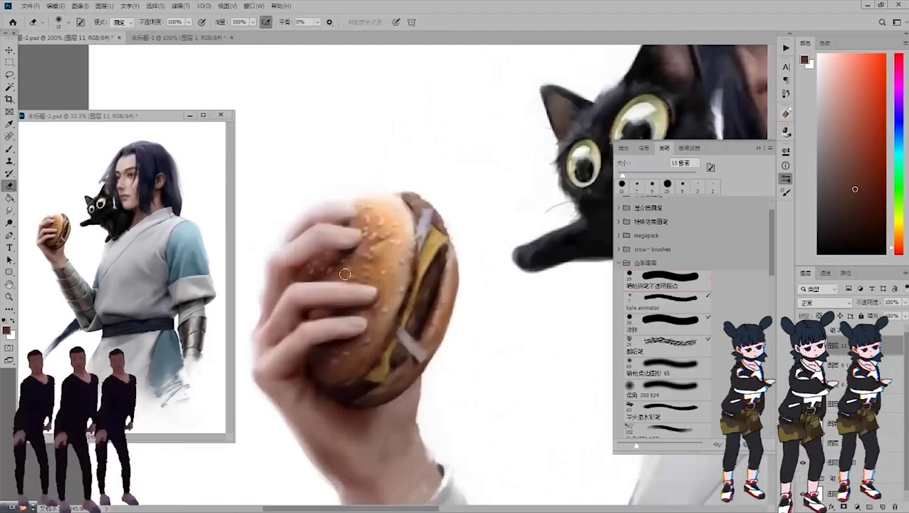
# Soften the dark shadow between the fingers and the burger with the eraser and merge it into the painting layer.
pyautogui.scroll(-3, 554, 308)
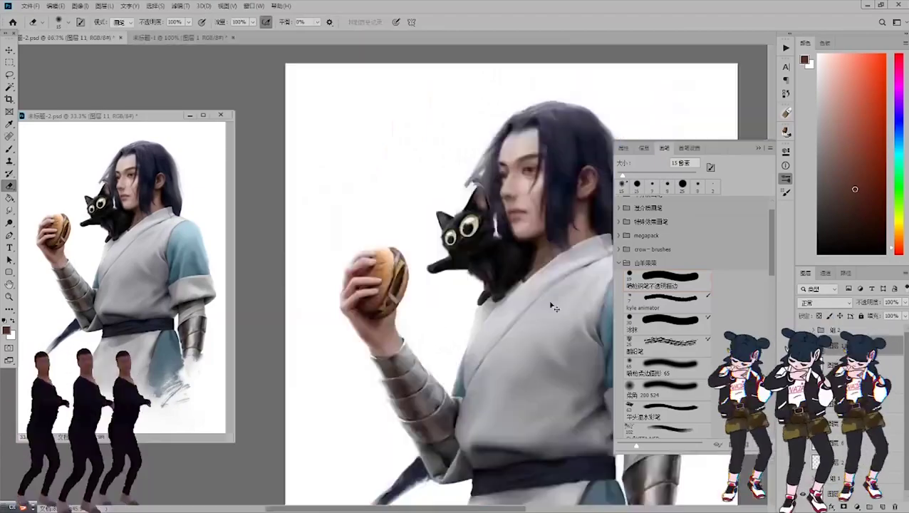
pyautogui.scroll(2, 349, 375)
pyautogui.press('[')
pyautogui.press('[')
pyautogui.press('[')
pyautogui.press('[')
pyautogui.scroll(-2, 416, 213)
pyautogui.press('b')
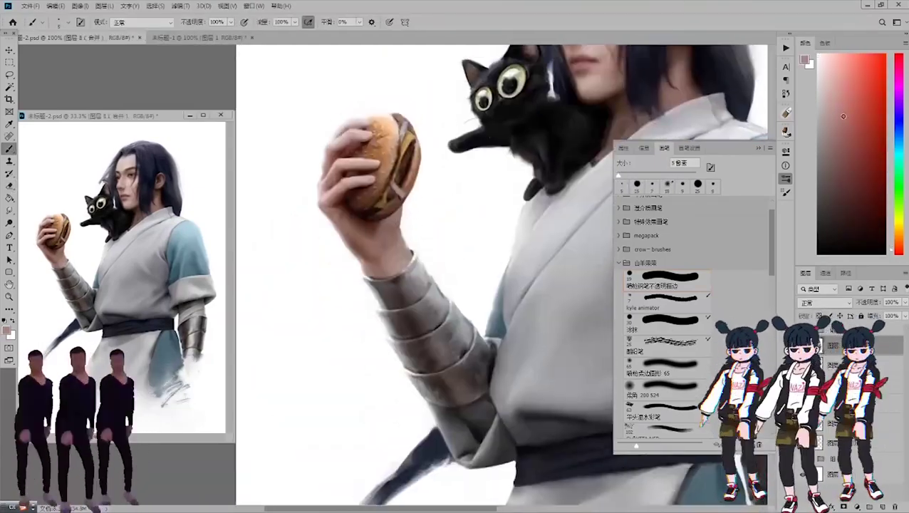
# Reshape the outer contour of the burger-holding hand with Liquify.
pyautogui.press('x')
pyautogui.scroll(-2, 499, 271)
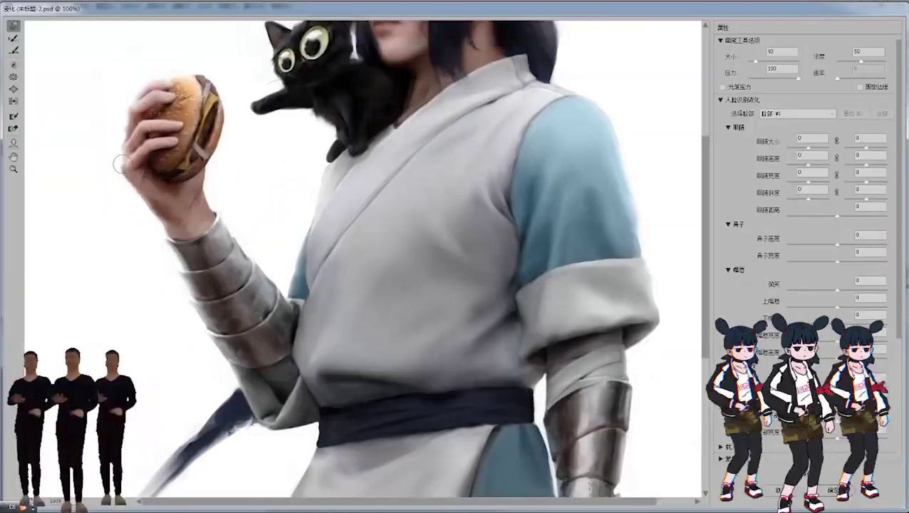
pyautogui.press('Return')
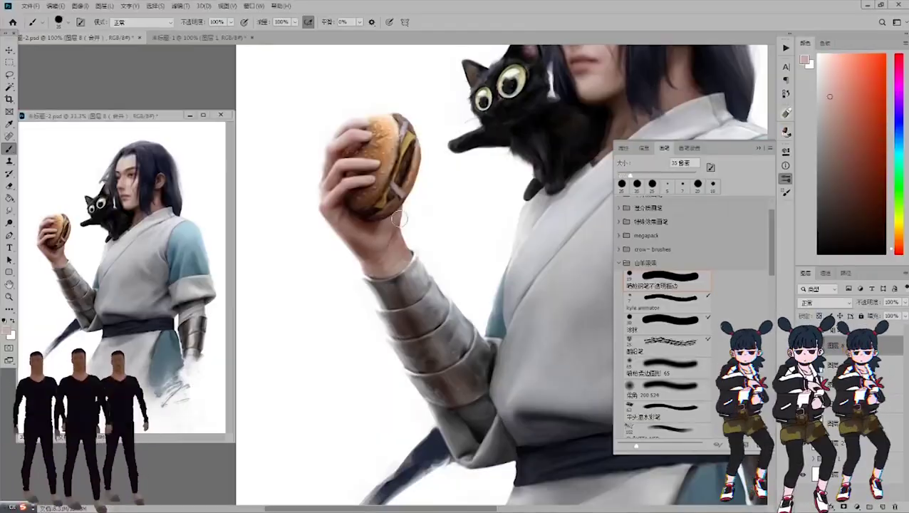
# Refine the palm and wrist of the raised hand with sampled skin tones and a 6-pixel brush.
pyautogui.keyDown('alt'); pyautogui.click(398, 217); pyautogui.keyUp('alt')
pyautogui.scroll(1, 393, 230)
pyautogui.press('[')
pyautogui.press('[')
pyautogui.press('[')
pyautogui.press('[')
pyautogui.press('[')
pyautogui.press('[')
pyautogui.press('[')
pyautogui.press('[')
pyautogui.press('[')
pyautogui.keyDown('alt'); pyautogui.click(277, 165); pyautogui.keyUp('alt')
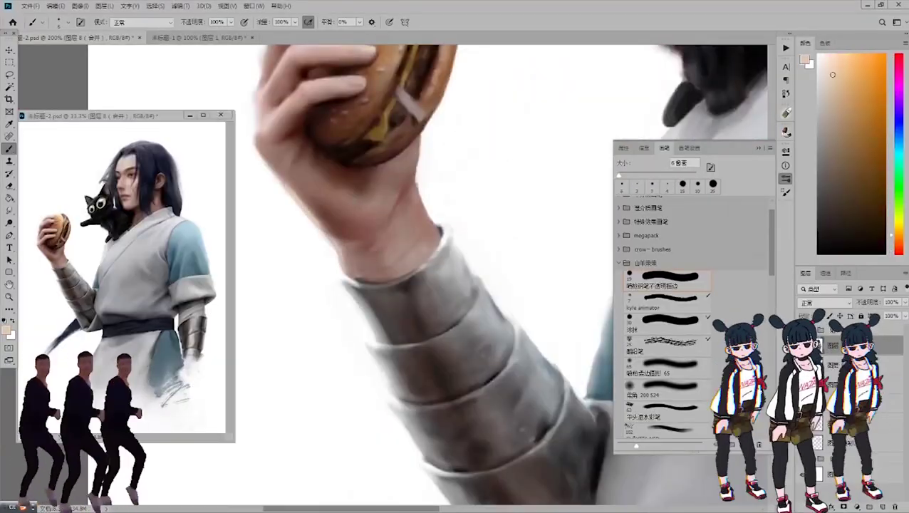
# Shade the back of the burger-holding hand with a sampled dark skin tone and a soft 20-pixel brush.
pyautogui.keyDown('alt'); pyautogui.click(285, 189); pyautogui.keyUp('alt')
pyautogui.press(']')
pyautogui.press(']')
pyautogui.press(']')
pyautogui.press(']')
pyautogui.press(']')
pyautogui.press(']')
pyautogui.moveTo(285, 188); pyautogui.dragTo(399, 317)
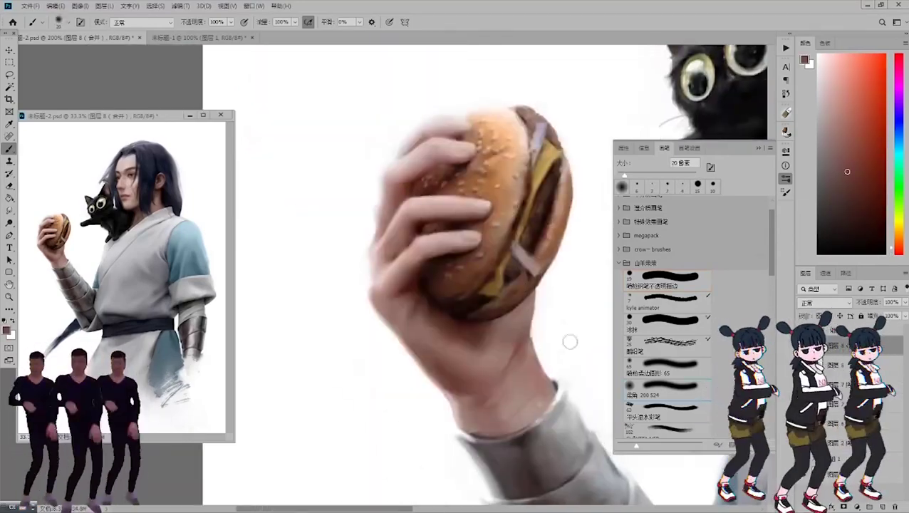
pyautogui.moveTo(569, 341); pyautogui.dragTo(581, 317)
# Refine the knuckles of the lower fingers with sampled pale pink skin tones and brushes of 6 to 8 pixels.
pyautogui.press('[')
pyautogui.press('[')
pyautogui.press('[')
pyautogui.press('[')
pyautogui.keyDown('alt'); pyautogui.click(411, 235); pyautogui.keyUp('alt')
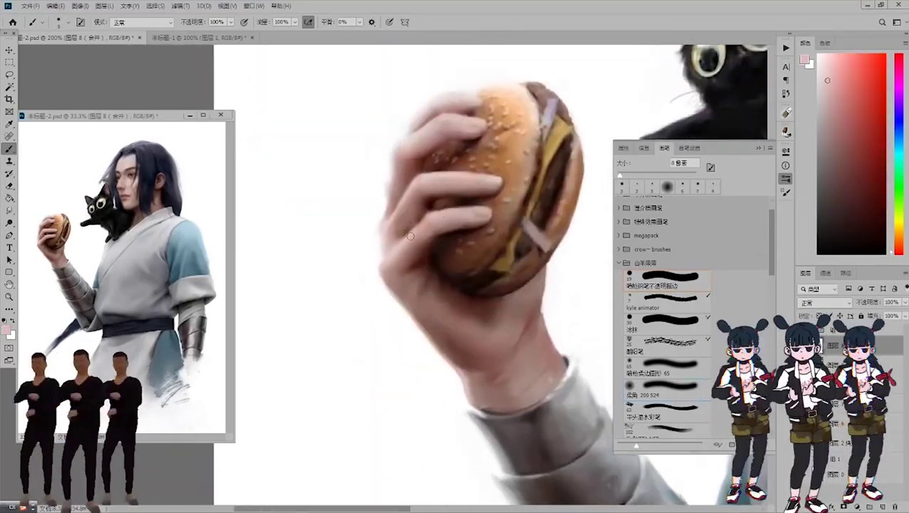
pyautogui.keyDown('alt'); pyautogui.click(424, 255); pyautogui.keyUp('alt')
pyautogui.press(']')
pyautogui.press(']')
pyautogui.press(']')
pyautogui.press(']')
pyautogui.press(']')
pyautogui.keyDown('alt'); pyautogui.click(392, 246); pyautogui.keyUp('alt')
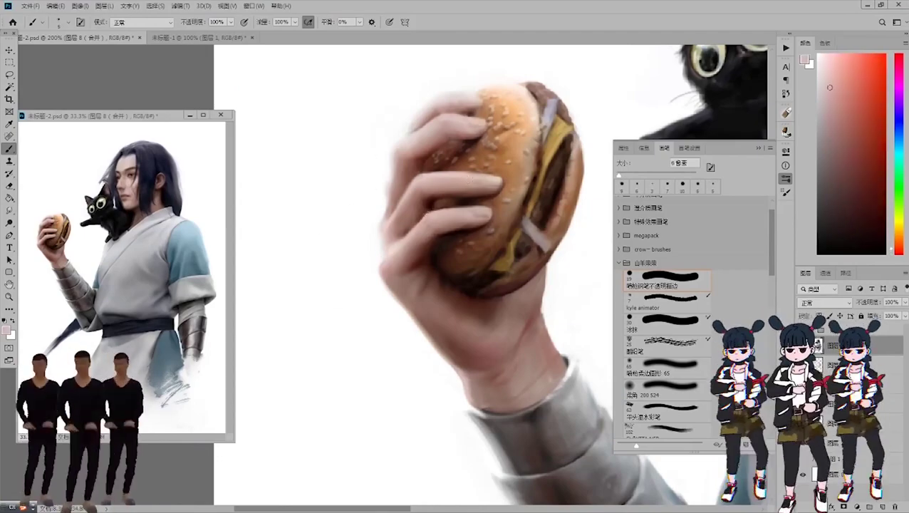
pyautogui.moveTo(497, 155); pyautogui.dragTo(490, 165)
# Paint the shadow between the two lower fingers with sampled dark red tones, enlarging the brush to 9 pixels.
pyautogui.keyDown('alt'); pyautogui.click(415, 213); pyautogui.keyUp('alt')
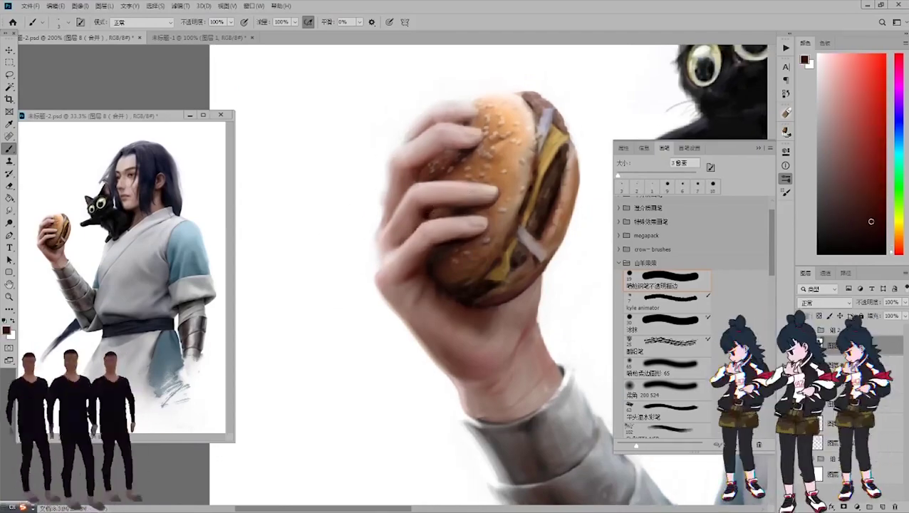
pyautogui.press(']')
pyautogui.press(']')
pyautogui.press(']')
pyautogui.press(']')
pyautogui.press(']')
pyautogui.press(']')
pyautogui.keyDown('alt'); pyautogui.click(488, 180); pyautogui.keyUp('alt')
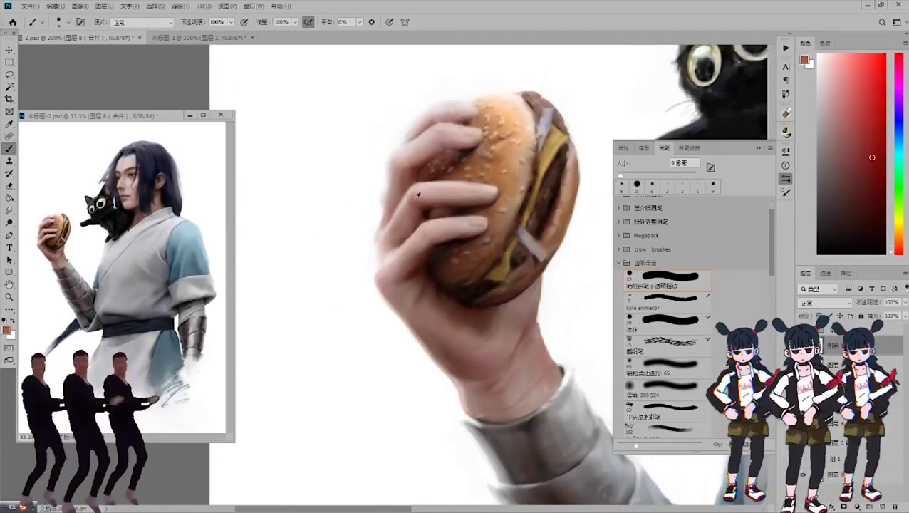
# Sharpen the dark crease under the middle finger with sampled reddish browns and a 4-pixel brush.
pyautogui.keyDown('alt'); pyautogui.click(438, 206); pyautogui.keyUp('alt')
pyautogui.press('[')
pyautogui.press('[')
pyautogui.press('[')
pyautogui.keyDown('alt'); pyautogui.click(423, 213); pyautogui.keyUp('alt')
pyautogui.keyDown('alt'); pyautogui.click(460, 205); pyautogui.keyUp('alt')
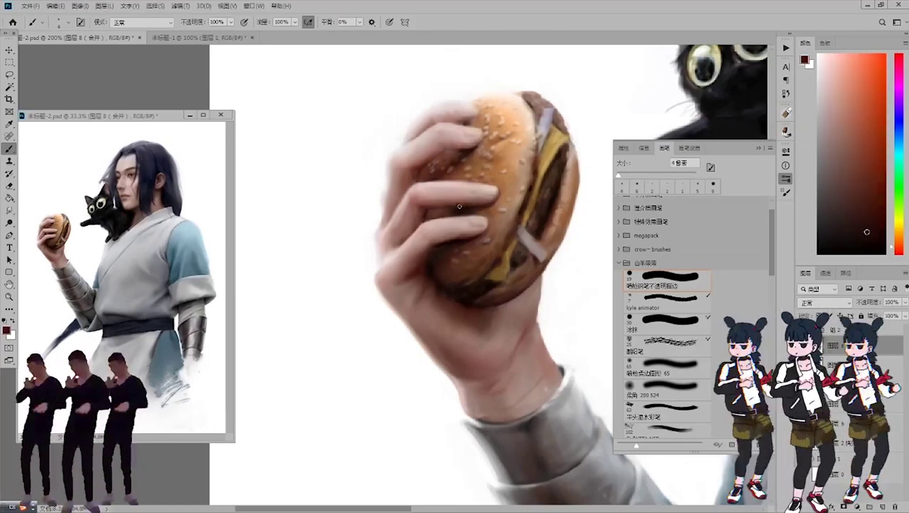
# Smooth the lit skin of the middle finger with sampled pale pinks and brushes of 6 to 8 pixels.
pyautogui.press(']')
pyautogui.press(']')
pyautogui.press(']')
pyautogui.press(']')
pyautogui.press(']')
pyautogui.press(']')
pyautogui.keyDown('alt'); pyautogui.click(426, 210); pyautogui.keyUp('alt')
pyautogui.press('[')
pyautogui.press('[')
pyautogui.press('[')
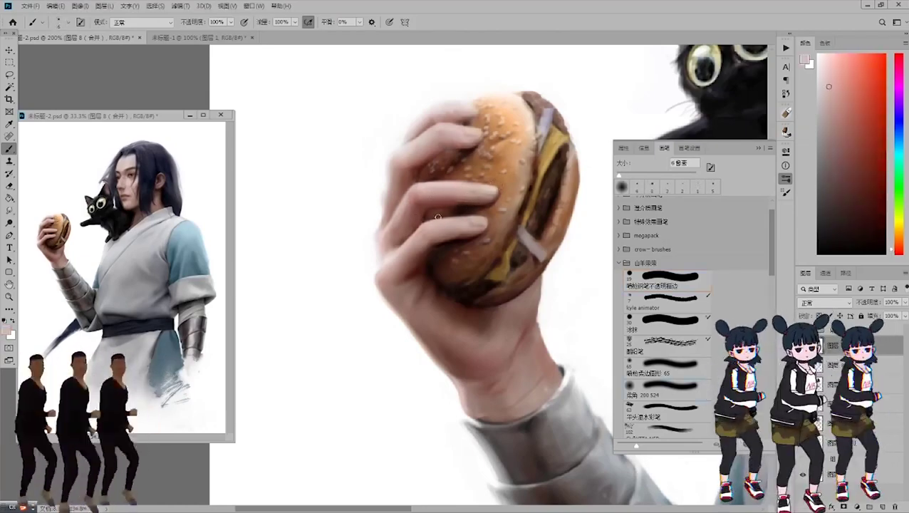
pyautogui.keyDown('alt'); pyautogui.click(428, 192); pyautogui.keyUp('alt')
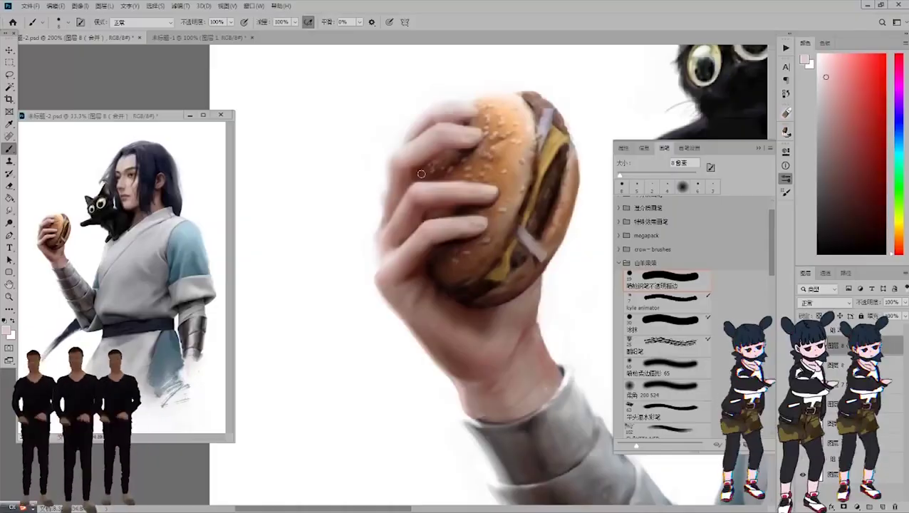
# Blend the skin of the lowest finger with sampled red and pink tones, using 6-pixel and soft 20-pixel brushes.
pyautogui.keyDown('alt'); pyautogui.click(407, 216); pyautogui.keyUp('alt')
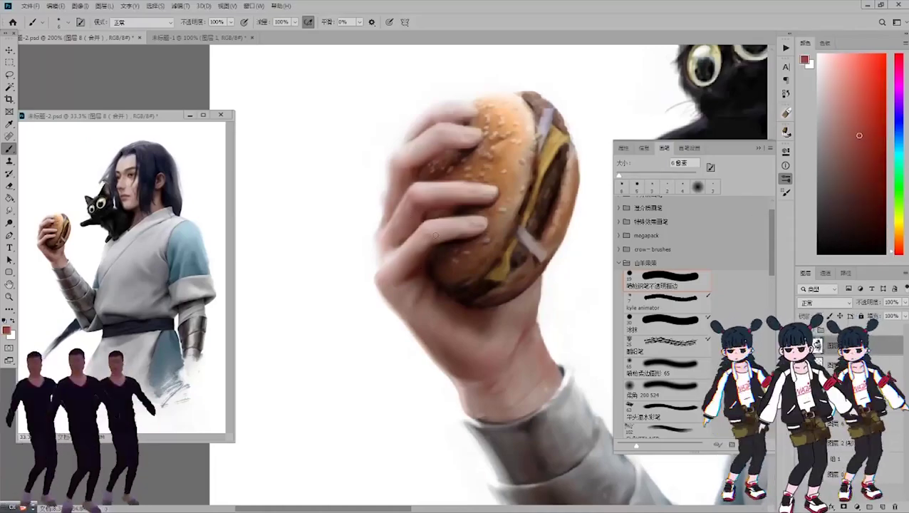
pyautogui.keyDown('alt'); pyautogui.click(469, 234); pyautogui.keyUp('alt')
pyautogui.press(']')
pyautogui.press(']')
pyautogui.press(']')
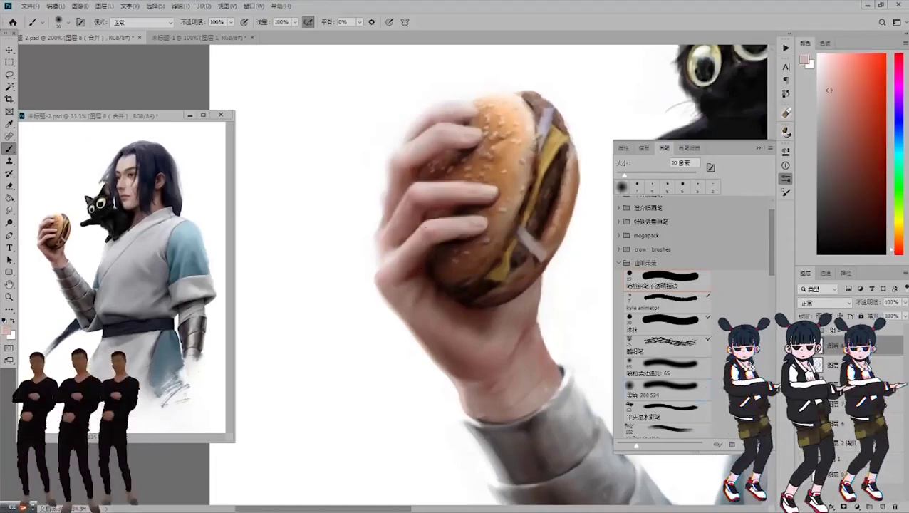
pyautogui.keyDown('alt'); pyautogui.click(479, 231); pyautogui.keyUp('alt')
pyautogui.keyDown('alt'); pyautogui.click(464, 226); pyautogui.keyUp('alt')
# Detail the lowest fingertip and the shadow where the burger meets the palm with sampled tones and 3- to 9-pixel brushes.
pyautogui.press('[')
pyautogui.press('[')
pyautogui.press('[')
pyautogui.press('[')
pyautogui.press('[')
pyautogui.press('[')
pyautogui.press('[')
pyautogui.press('[')
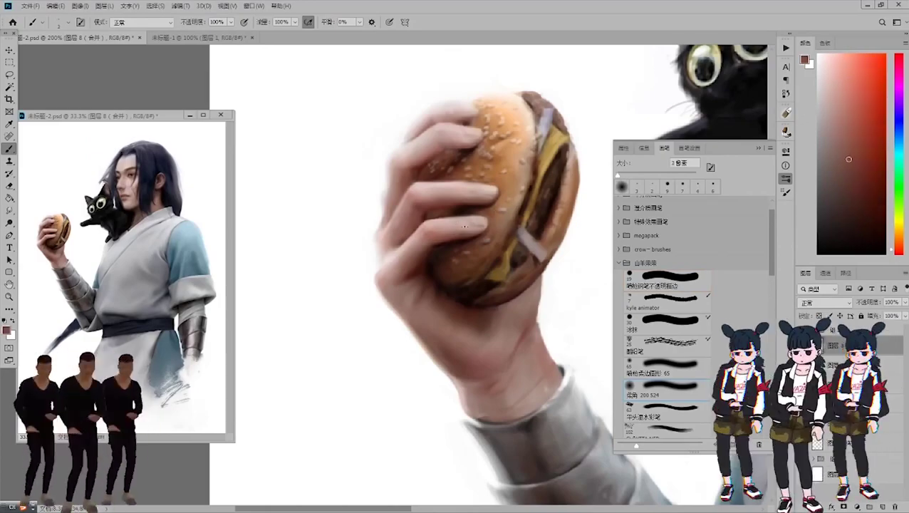
pyautogui.keyDown('alt'); pyautogui.click(442, 269); pyautogui.keyUp('alt')
pyautogui.press(']')
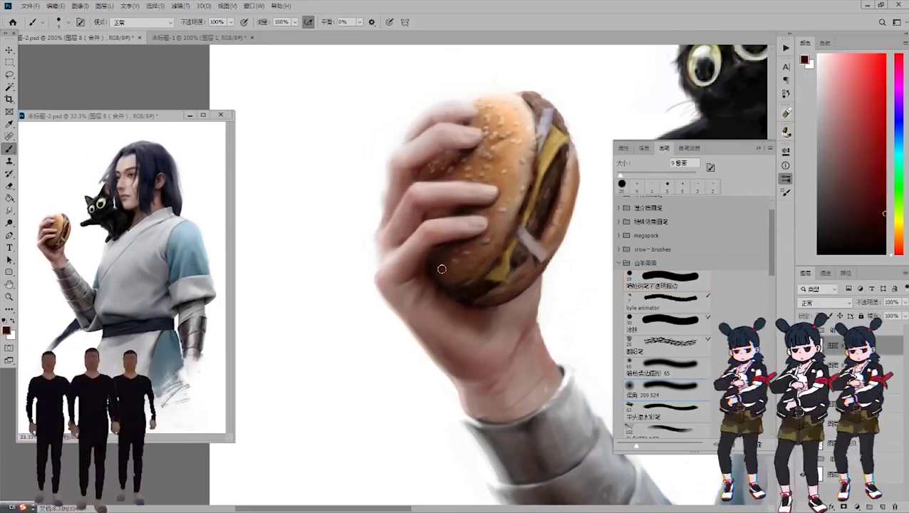
pyautogui.keyDown('alt'); pyautogui.click(416, 283); pyautogui.keyUp('alt')
pyautogui.press('[')
pyautogui.press('[')
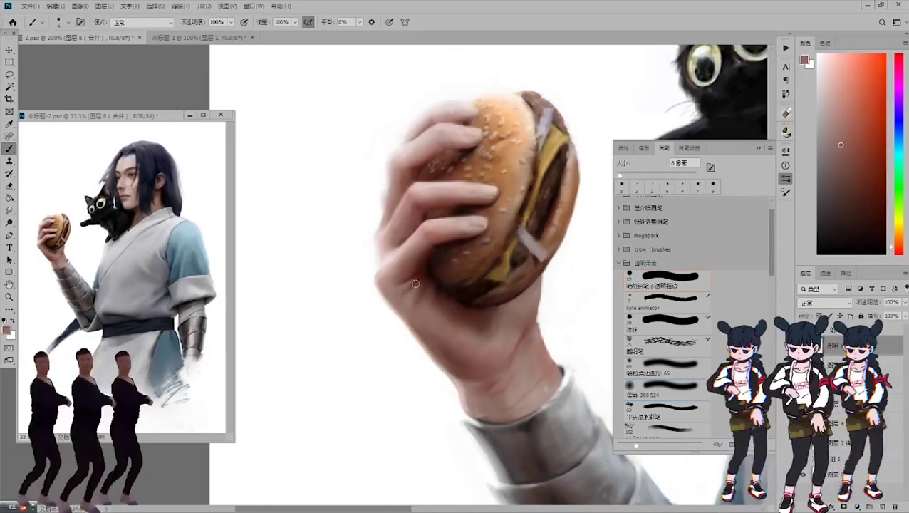
# Work sampled reddish skin tones into the palm below the burger, enlarging the brush from 4 to 20 pixels.
pyautogui.moveTo(462, 285); pyautogui.dragTo(406, 267)
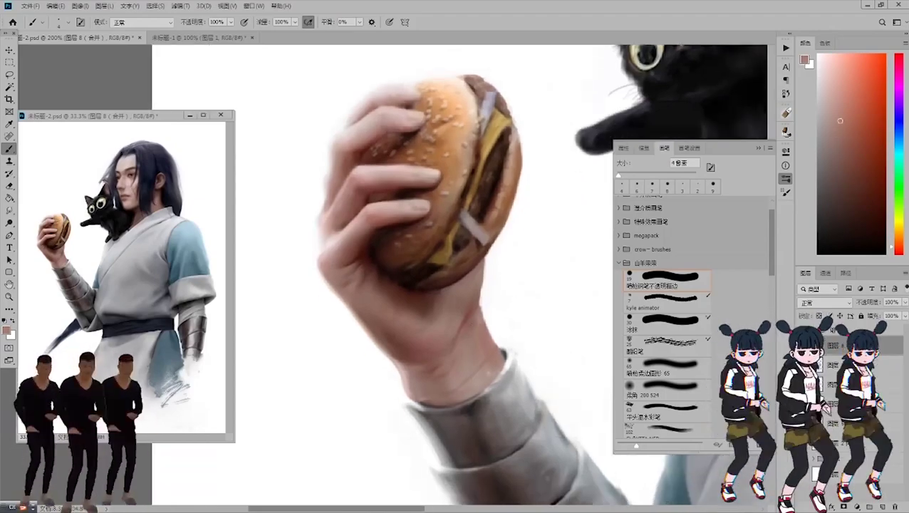
pyautogui.keyDown('alt'); pyautogui.click(409, 258); pyautogui.keyUp('alt')
pyautogui.press(']')
pyautogui.press(']')
pyautogui.press(']')
pyautogui.press(']')
pyautogui.press(']')
pyautogui.press(']')
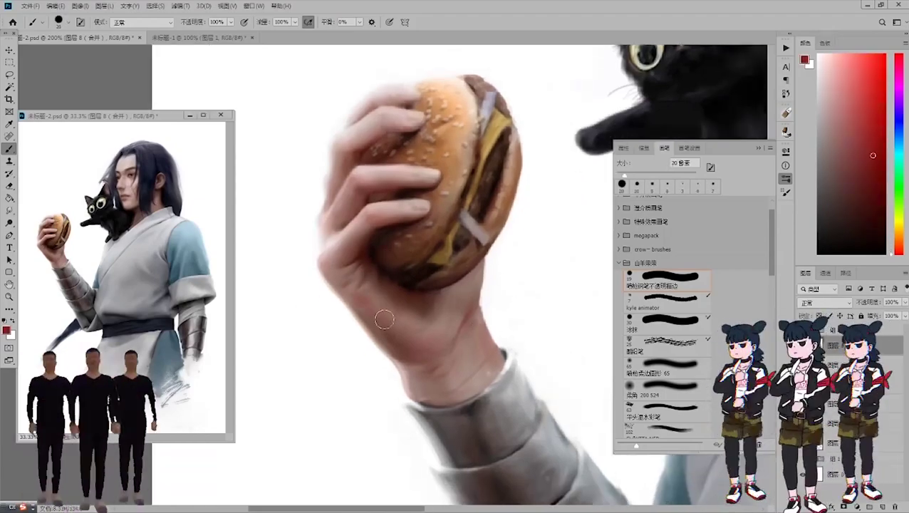
# Tint the palm with sampled reddish tones in Color blending mode, enlarging the brush to a soft 40 pixels.
pyautogui.keyDown('alt'); pyautogui.click(405, 313); pyautogui.keyUp('alt')
pyautogui.hotkey('shift', 'alt', 'c')
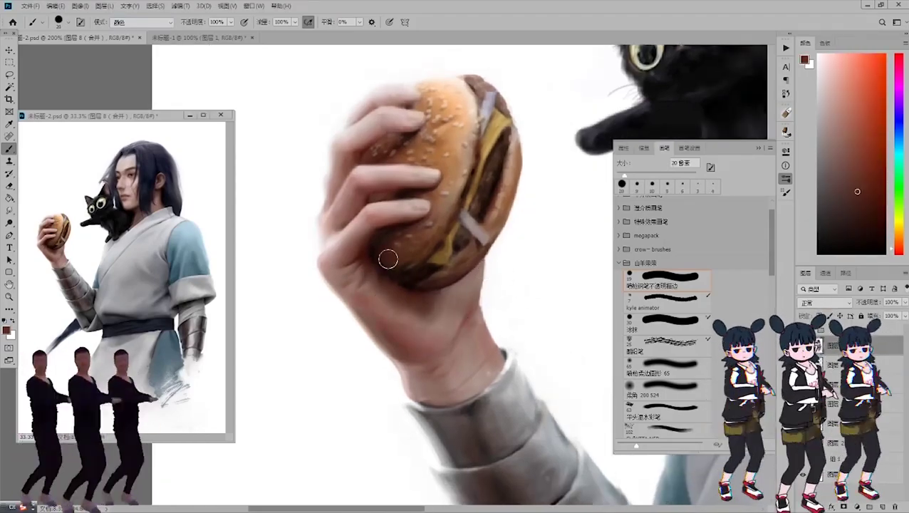
pyautogui.keyDown('alt'); pyautogui.click(605, 266); pyautogui.keyUp('alt')
pyautogui.press(']')
pyautogui.press(']')
pyautogui.press(']')
pyautogui.press(']')
pyautogui.press(']')
pyautogui.press(']')
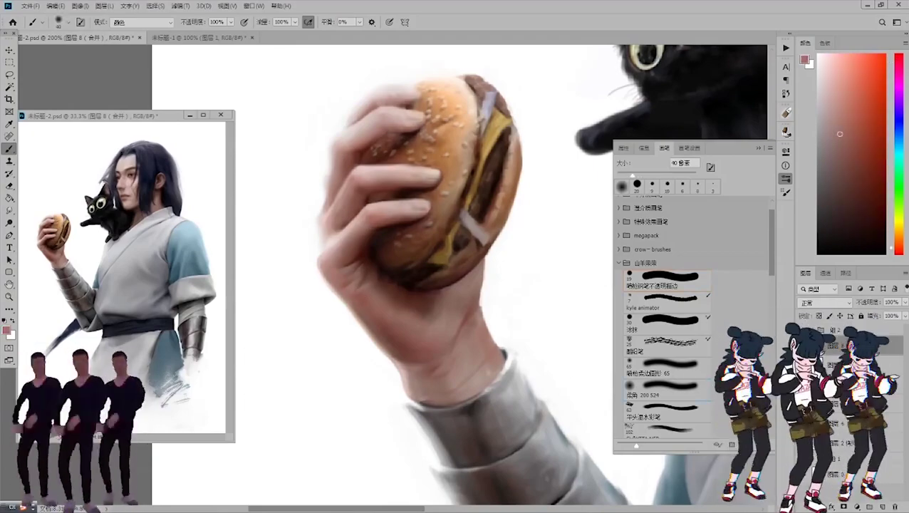
# Return the brush to Normal mode and paint the palm's shadow beneath the burger with 15- and 9-pixel brushes.
pyautogui.hotkey('shift', 'alt', 'n')
pyautogui.press('[')
pyautogui.press('[')
pyautogui.press('[')
pyautogui.press('[')
pyautogui.press('[')
pyautogui.press('[')
pyautogui.click(665, 279)
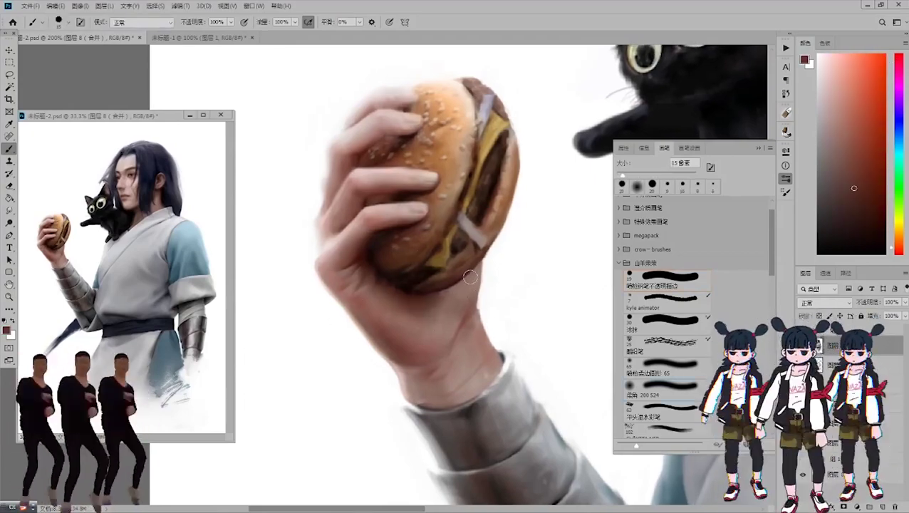
pyautogui.keyDown('alt'); pyautogui.click(454, 294); pyautogui.keyUp('alt')
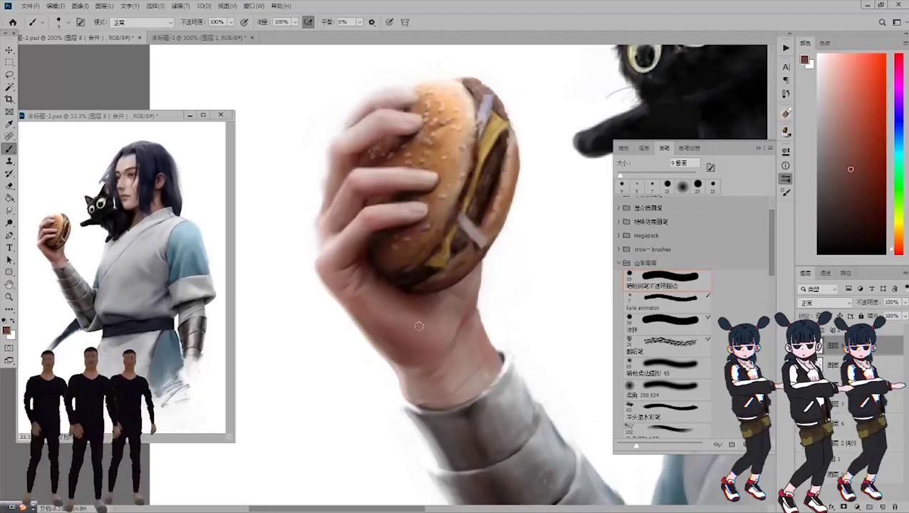
# Blend the centre of the palm with sampled skin tones and a soft 30-pixel brush.
pyautogui.keyDown('alt'); pyautogui.click(419, 325); pyautogui.keyUp('alt')
pyautogui.press('.')
pyautogui.press('.')
pyautogui.press('.')
pyautogui.press('.')
pyautogui.press('.')
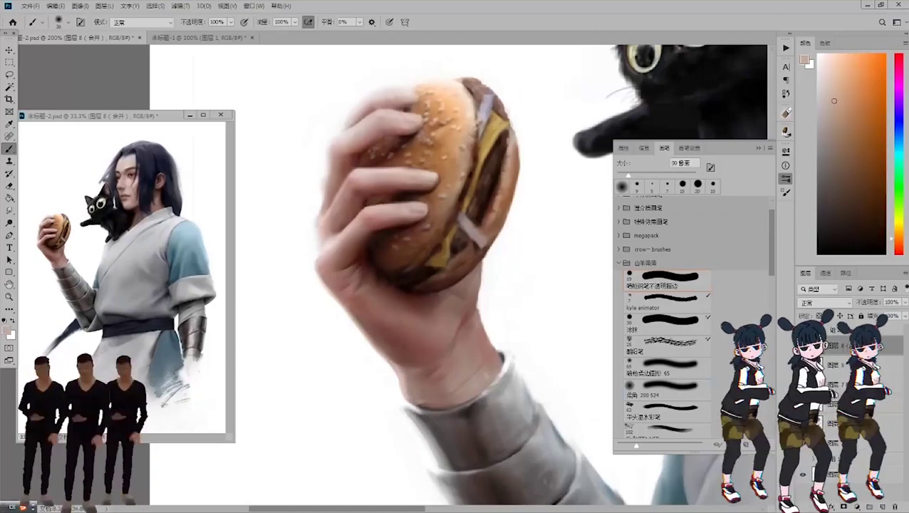
pyautogui.press('.')
pyautogui.press('.')
pyautogui.press('.')
pyautogui.press('.')
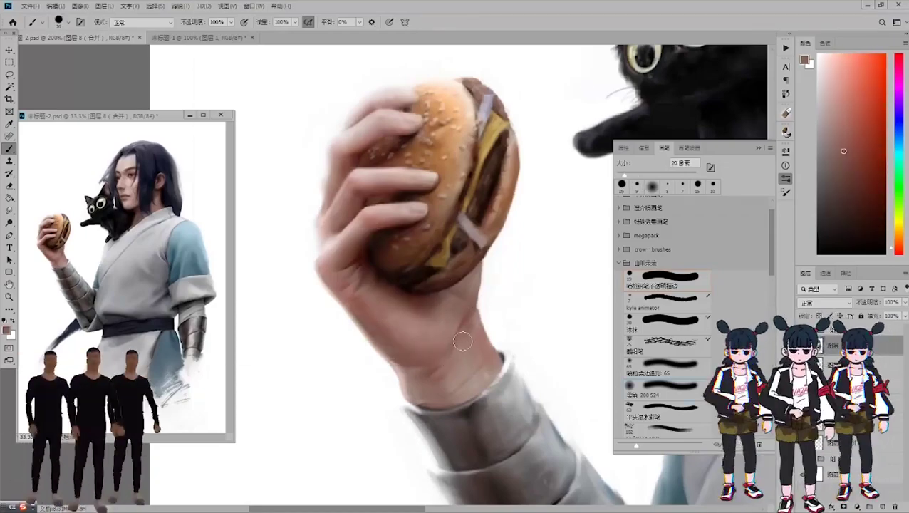
# Model the heel of the palm and the wrist crease with sampled pinkish tones and brushes of 10 to 20 pixels.
pyautogui.keyDown('alt'); pyautogui.click(439, 361); pyautogui.keyUp('alt')
pyautogui.press(',')
pyautogui.keyDown('alt'); pyautogui.click(472, 300); pyautogui.keyUp('alt')
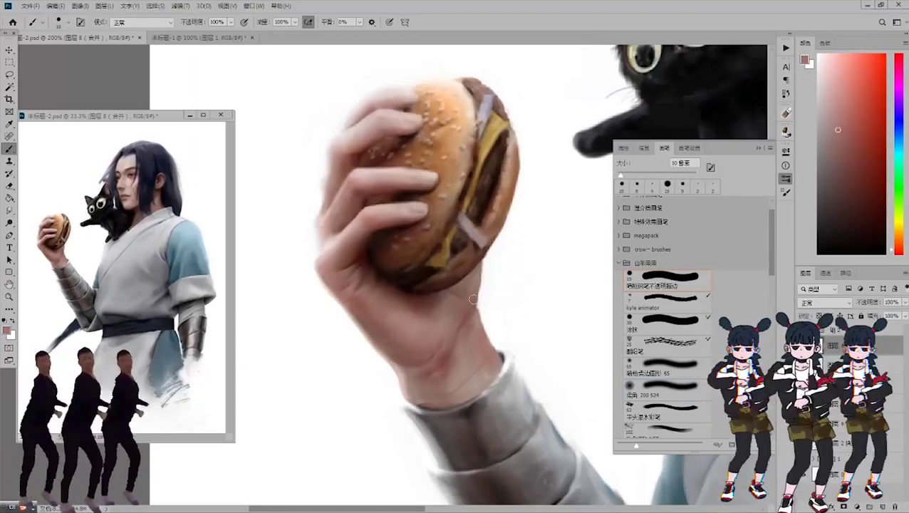
pyautogui.press(',')
pyautogui.keyDown('alt'); pyautogui.click(448, 352); pyautogui.keyUp('alt')
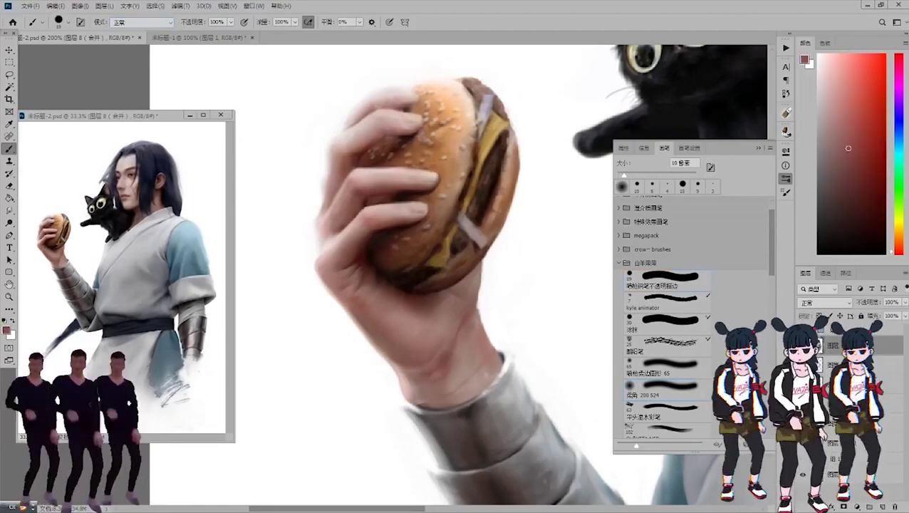
pyautogui.moveTo(479, 375); pyautogui.dragTo(510, 381)
pyautogui.press(',')
pyautogui.keyDown('alt'); pyautogui.click(506, 318); pyautogui.keyUp('alt')
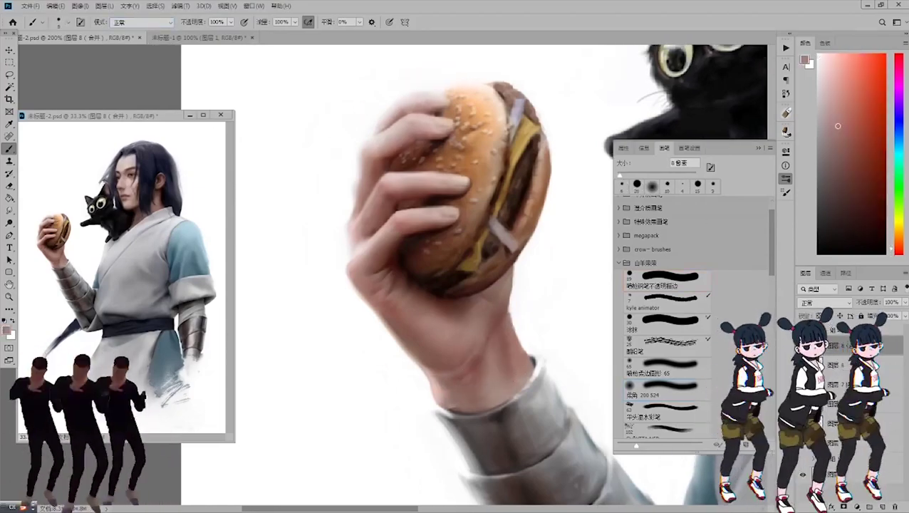
# Refine the palm's edge under the burger and its creases with sampled tones and 5- to 8-pixel brushes.
pyautogui.press(',')
pyautogui.keyDown('alt'); pyautogui.click(505, 301); pyautogui.keyUp('alt')
pyautogui.press(',')
pyautogui.keyDown('alt'); pyautogui.click(472, 318); pyautogui.keyUp('alt')
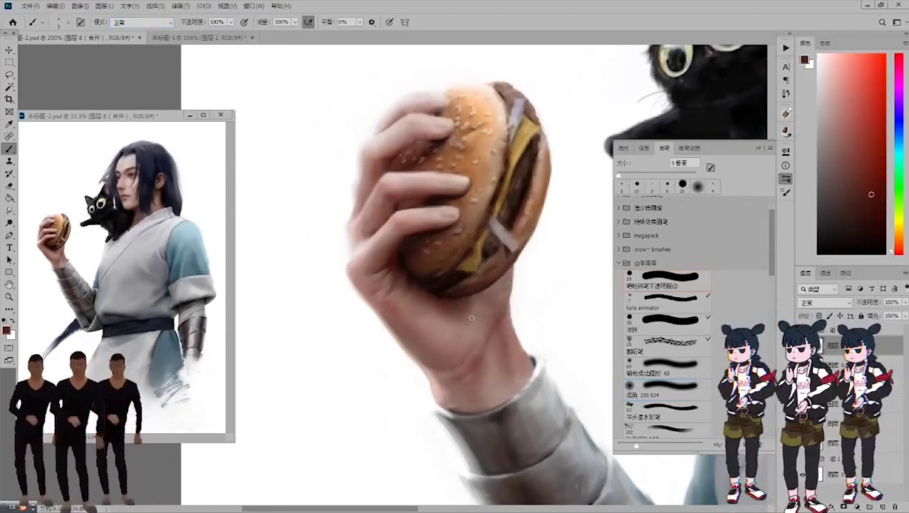
pyautogui.press(']')
pyautogui.keyDown('alt'); pyautogui.click(456, 362); pyautogui.keyUp('alt')
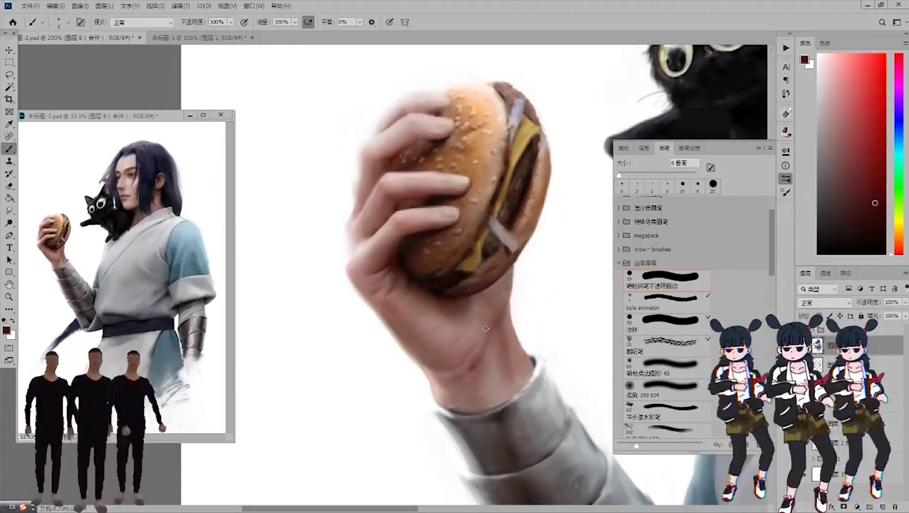
# Soften the wrist creases above the forearm guard with sampled skin tones and a soft 25-pixel brush.
pyautogui.keyDown('alt'); pyautogui.click(464, 361); pyautogui.keyUp('alt')
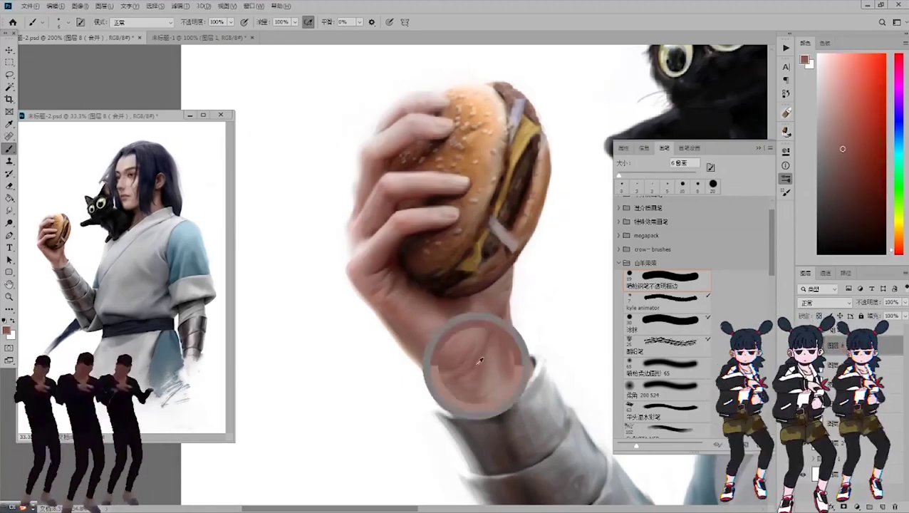
pyautogui.keyDown('alt'); pyautogui.click(548, 321); pyautogui.keyUp('alt')
pyautogui.press(',')
pyautogui.keyDown('alt'); pyautogui.click(500, 356); pyautogui.keyUp('alt')
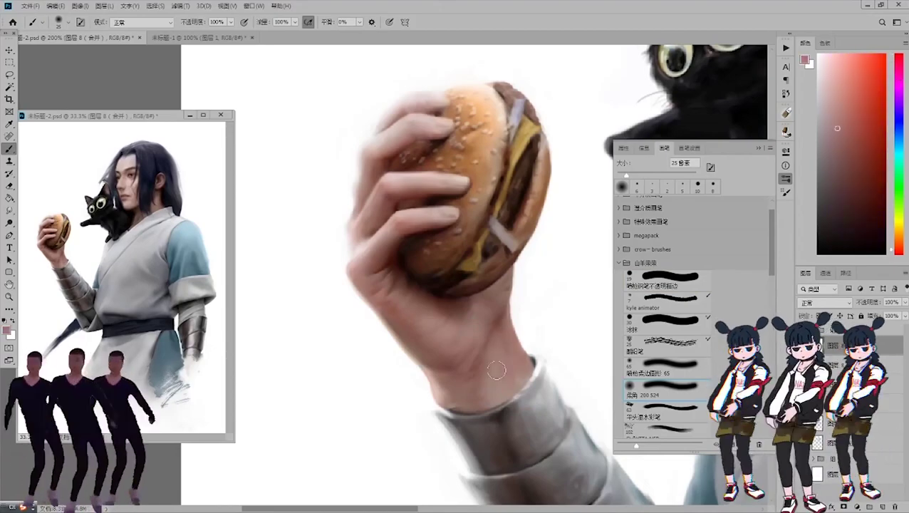
pyautogui.moveTo(543, 349); pyautogui.dragTo(493, 275)
pyautogui.keyDown('alt'); pyautogui.click(432, 321); pyautogui.keyUp('alt')
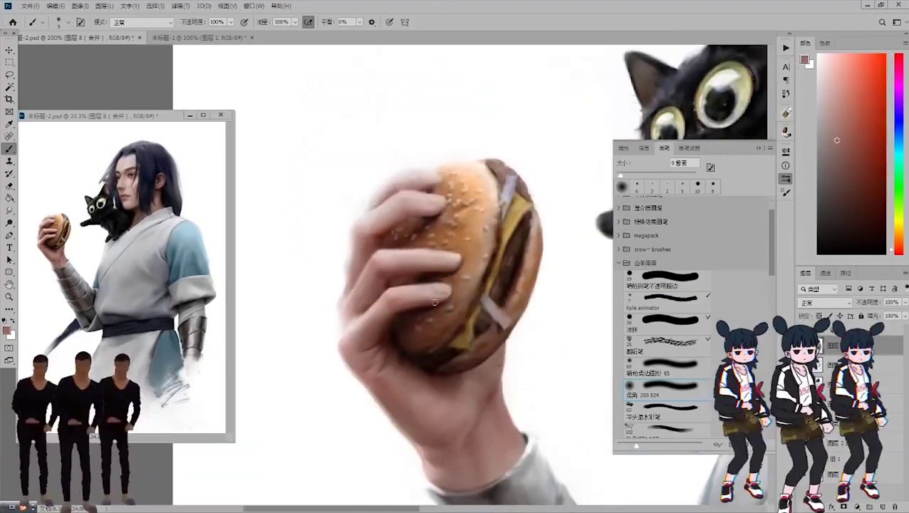
# Tint the fingertips pink with a 9-pixel brush in Color mode and return the brush to Normal mode.
pyautogui.hotkey('shift', 'alt', 'c')
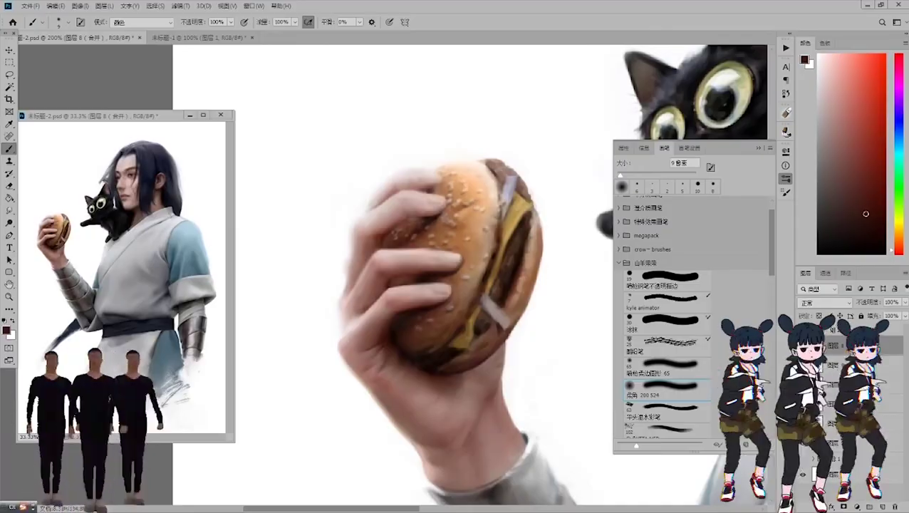
pyautogui.keyDown('alt'); pyautogui.click(432, 283); pyautogui.keyUp('alt')
pyautogui.keyDown('alt'); pyautogui.click(434, 200); pyautogui.keyUp('alt')
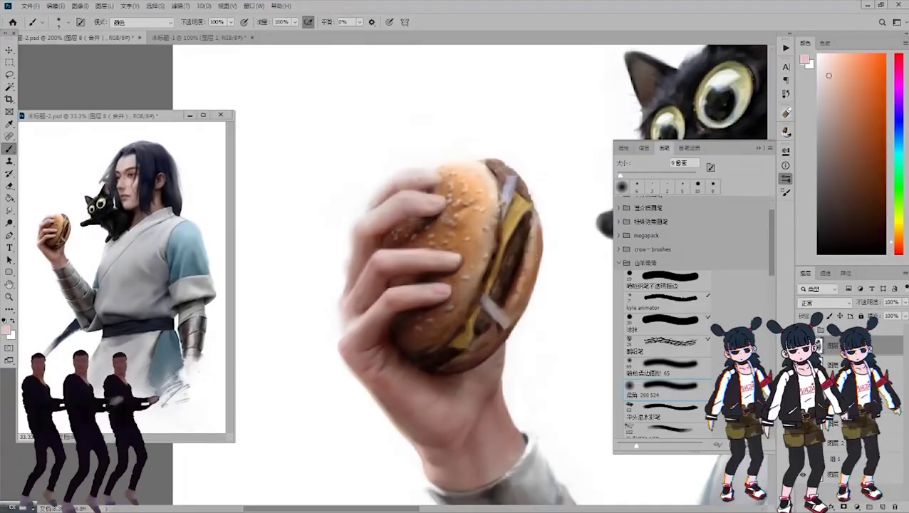
pyautogui.hotkey('shift', 'alt', 'n')
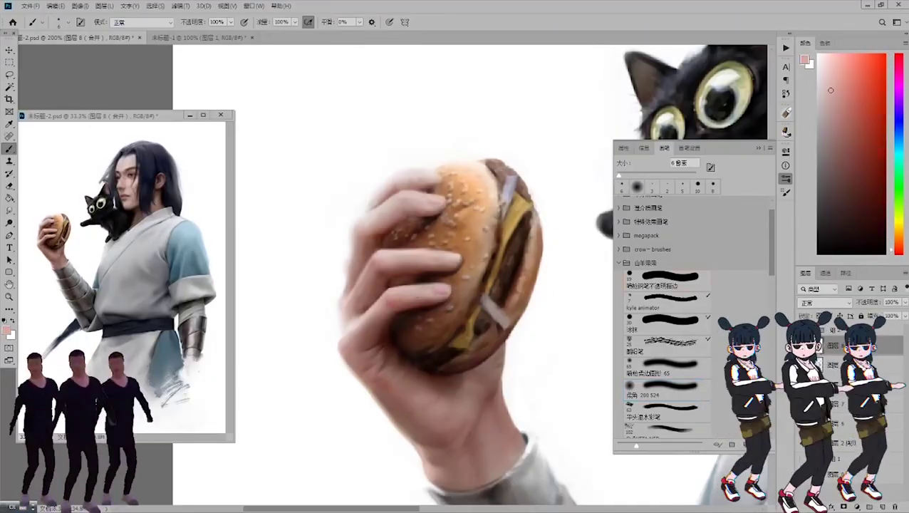
# Paint the fingernails of the burger-holding hand with sampled pink tones and 3- to 4-pixel brushes.
pyautogui.keyDown('alt'); pyautogui.click(435, 284); pyautogui.keyUp('alt')
pyautogui.keyDown('alt'); pyautogui.click(429, 286); pyautogui.keyUp('alt')
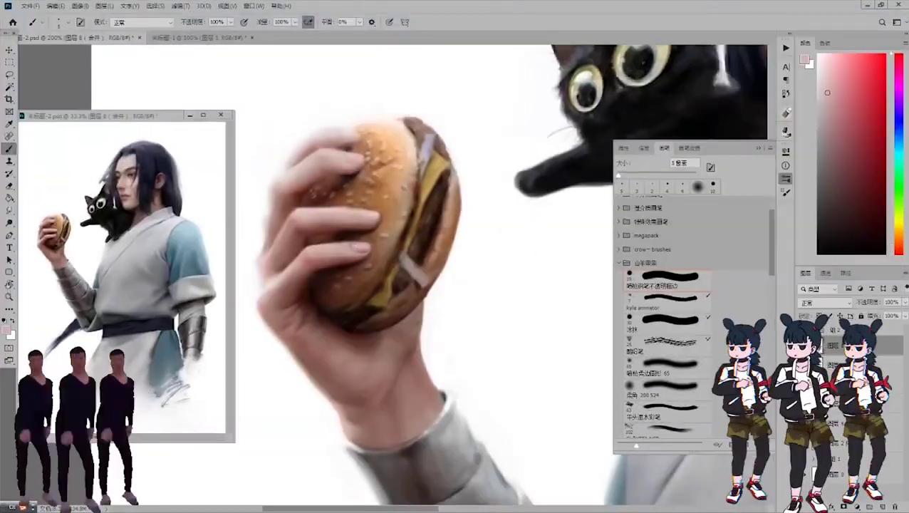
pyautogui.moveTo(364, 239); pyautogui.dragTo(411, 249)
pyautogui.keyDown('alt'); pyautogui.click(411, 249); pyautogui.keyUp('alt')
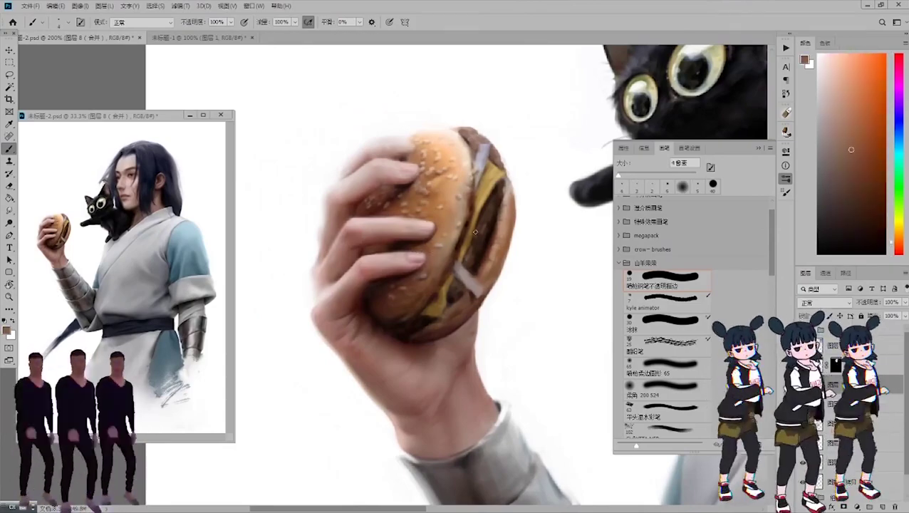
pyautogui.keyDown('alt'); pyautogui.click(435, 227); pyautogui.keyUp('alt')
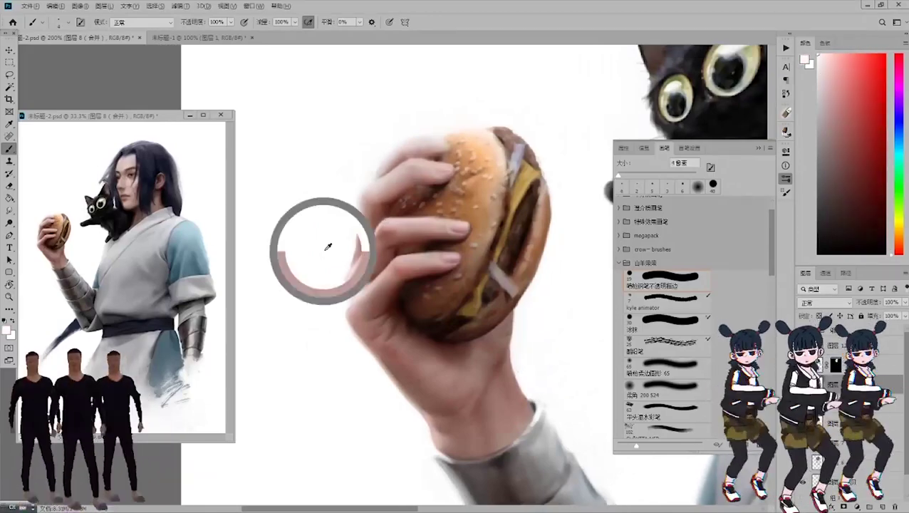
# Clean the white background beside the burger-holding hand's fingers with an enlarged brush.
pyautogui.press(']')
pyautogui.press(']')
pyautogui.press(']')
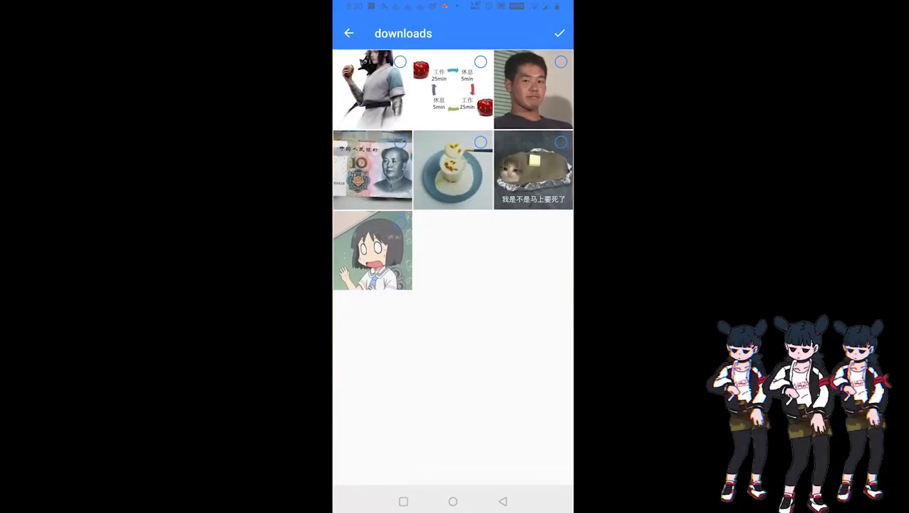
# Switch to the phone's image enhancer, select the character illustration from the downloads folder and enhance it.
pyautogui.click(372, 89)
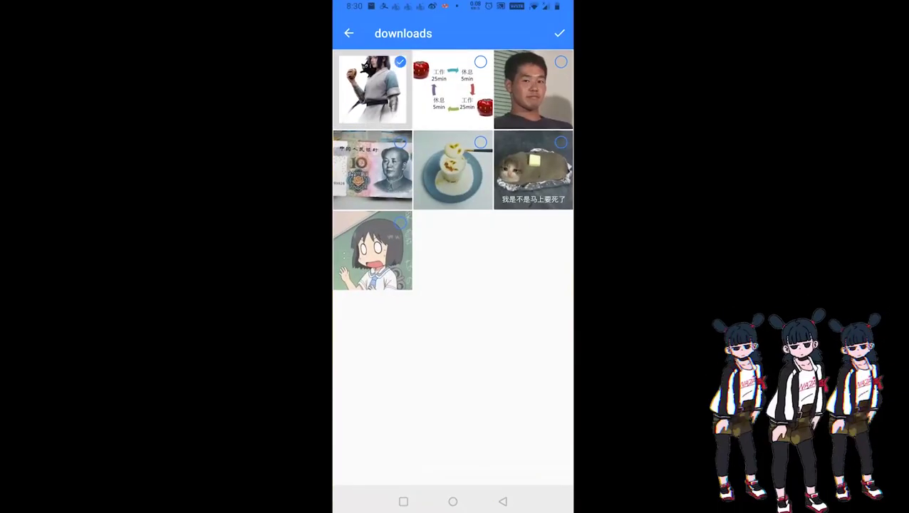
pyautogui.click(559, 33)
pyautogui.click(454, 447)
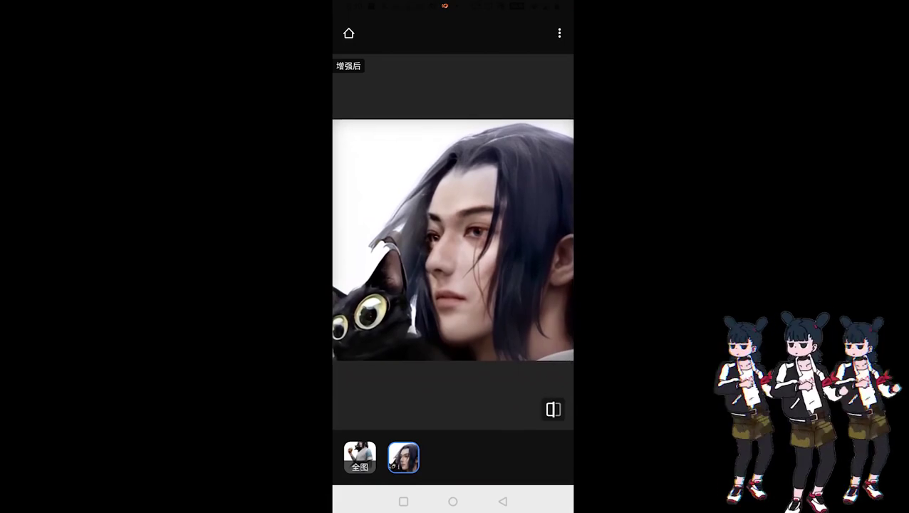
# Compare the enhanced face with the original and examine its details up close.
pyautogui.moveTo(553, 417); pyautogui.dragTo(553, 418)
pyautogui.scroll(3, 454, 251)
pyautogui.scroll(-3, 455, 250)
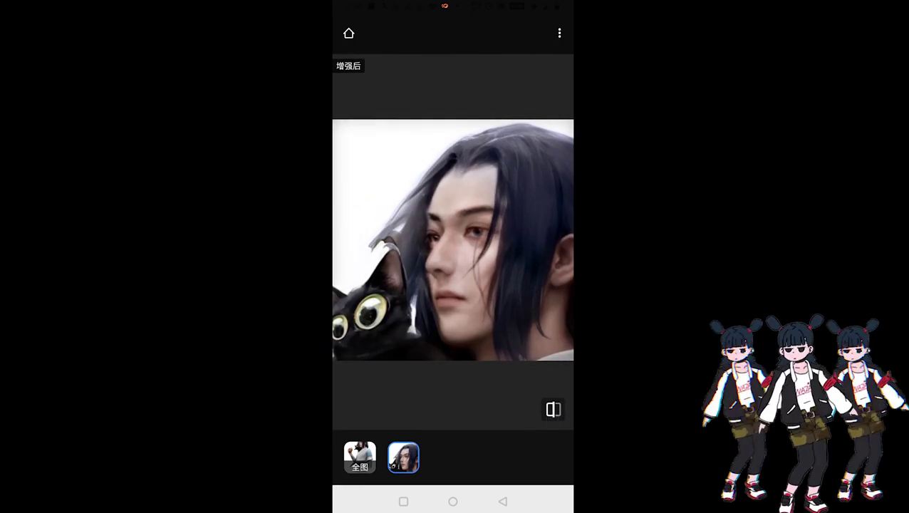
pyautogui.scroll(3, 448, 251)
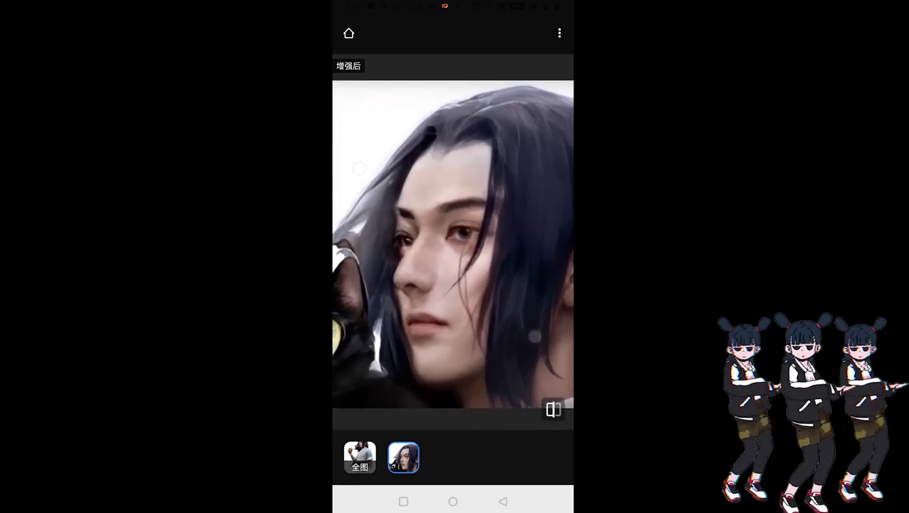
pyautogui.moveTo(553, 416); pyautogui.dragTo(554, 416)
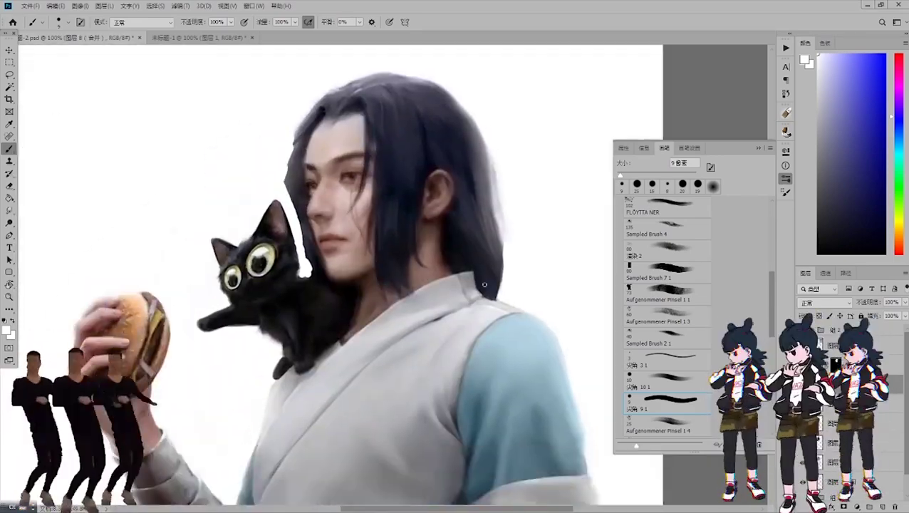
# Switch back to Photoshop and refine the side hair and front crown with sampled tones and 6- to 30-pixel brushes.
pyautogui.hotkey('ctrl', '-')
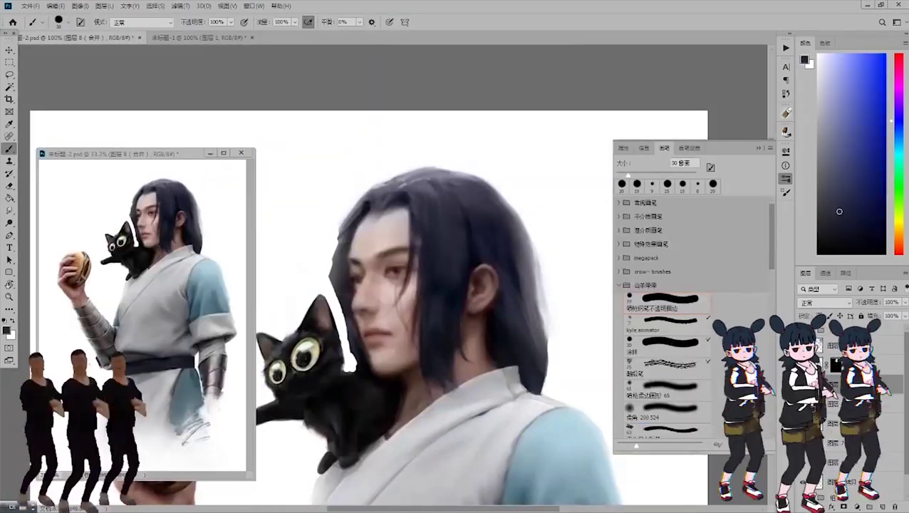
pyautogui.keyDown('alt'); pyautogui.click(471, 344); pyautogui.keyUp('alt')
pyautogui.keyDown('alt'); pyautogui.click(517, 255); pyautogui.keyUp('alt')
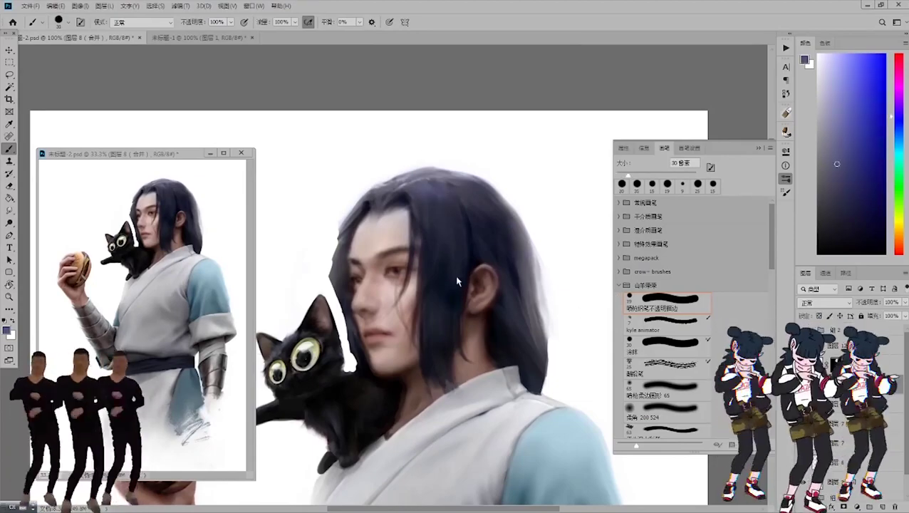
pyautogui.press('[')
pyautogui.press('[')
pyautogui.press('[')
pyautogui.keyDown('alt'); pyautogui.click(381, 193); pyautogui.keyUp('alt')
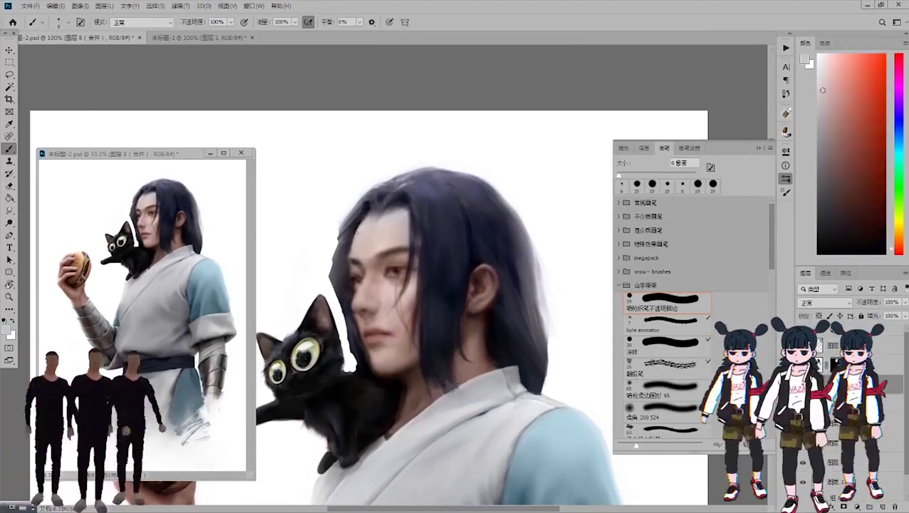
pyautogui.scroll(3, 356, 226)
pyautogui.scroll(-3, 321, 209)
# Blend the hair edges around the forehead, temple and front crown with sampled tones and 15- to 30-pixel brushes.
pyautogui.press(']')
pyautogui.press(']')
pyautogui.press(']')
pyautogui.keyDown('alt'); pyautogui.click(417, 234); pyautogui.keyUp('alt')
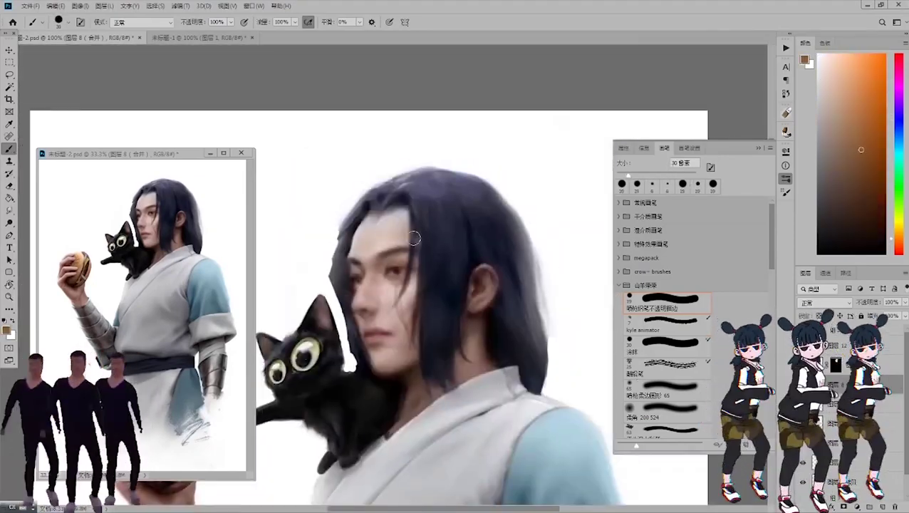
pyautogui.keyDown('alt'); pyautogui.click(332, 262); pyautogui.keyUp('alt')
pyautogui.keyDown('alt'); pyautogui.click(401, 182); pyautogui.keyUp('alt')
pyautogui.keyDown('alt'); pyautogui.click(408, 180); pyautogui.keyUp('alt')
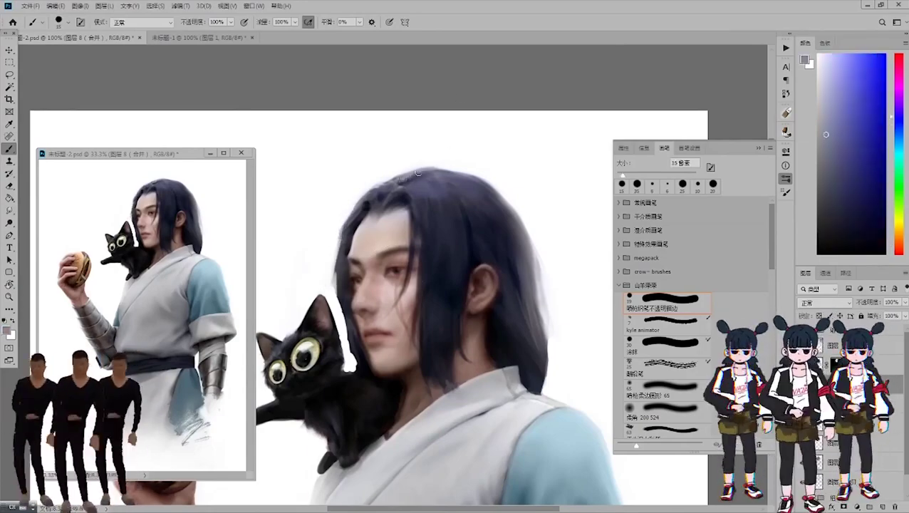
# Paint lighter and darker strands on the crown with sampled blue tones and a 15-pixel brush.
pyautogui.press(']')
pyautogui.press(']')
pyautogui.keyDown('alt'); pyautogui.click(440, 185); pyautogui.keyUp('alt')
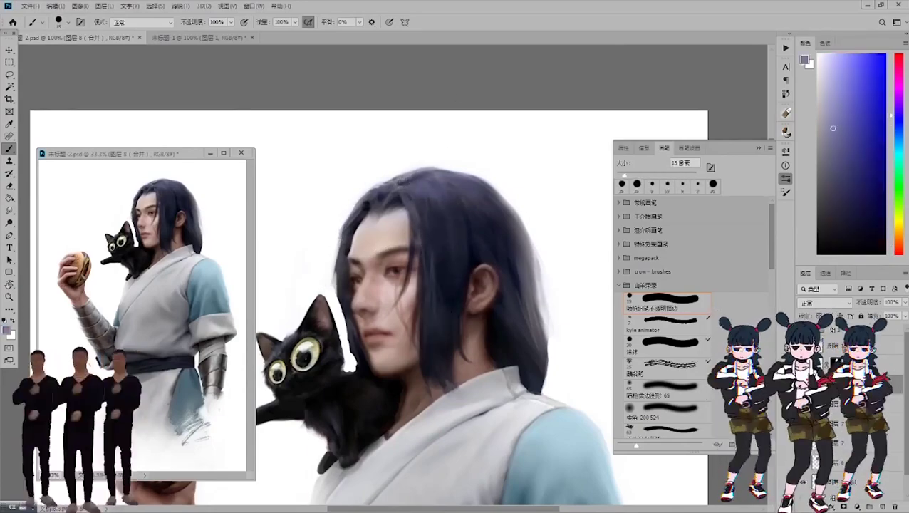
pyautogui.press('[')
pyautogui.press('[')
pyautogui.keyDown('alt'); pyautogui.click(409, 192); pyautogui.keyUp('alt')
pyautogui.keyDown('alt'); pyautogui.click(423, 206); pyautogui.keyUp('alt')
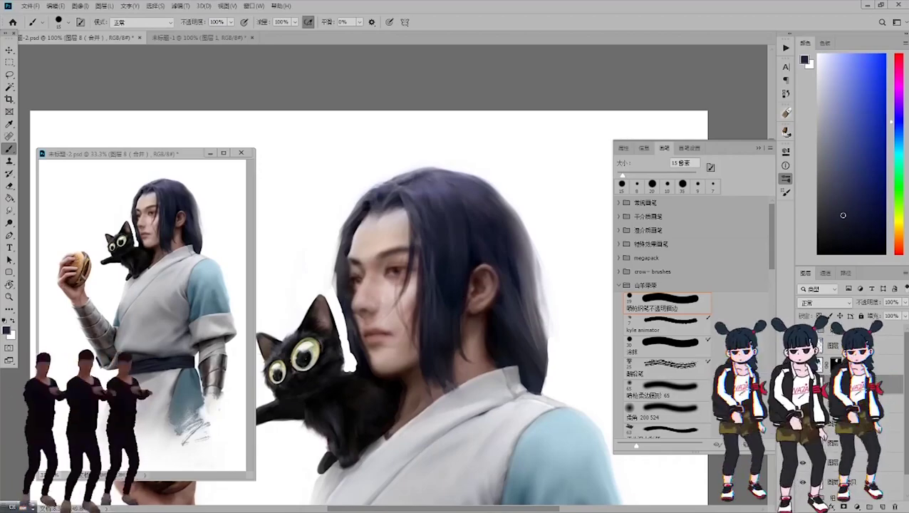
# Refine the hair's outline above the forehead with sampled white and blue-grey tones and 6- to 8-pixel brushes.
pyautogui.keyDown('alt'); pyautogui.click(475, 183); pyautogui.keyUp('alt')
pyautogui.keyDown('alt'); pyautogui.click(371, 192); pyautogui.keyUp('alt')
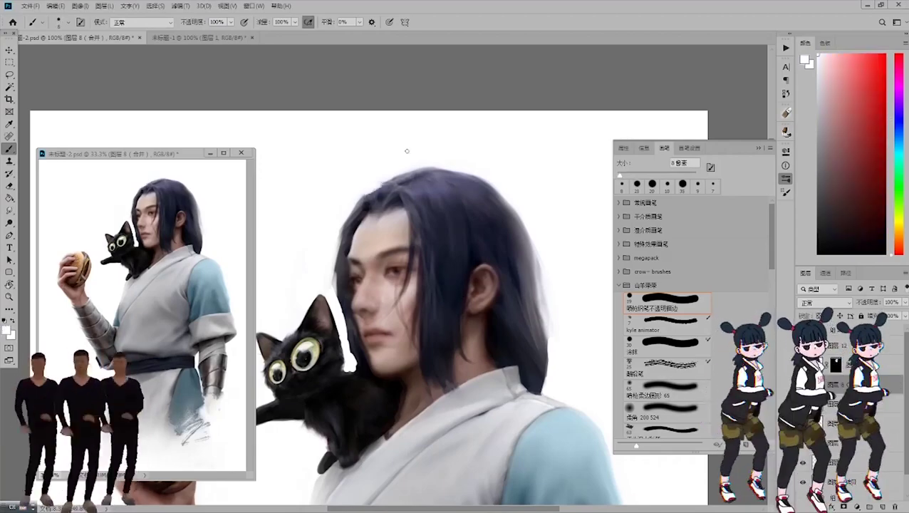
pyautogui.keyDown('alt'); pyautogui.click(355, 223); pyautogui.keyUp('alt')
pyautogui.press('[')
pyautogui.press('[')
pyautogui.press('[')
pyautogui.keyDown('alt'); pyautogui.click(353, 216); pyautogui.keyUp('alt')
pyautogui.keyDown('alt'); pyautogui.click(344, 213); pyautogui.keyUp('alt')
pyautogui.keyDown('alt'); pyautogui.click(411, 188); pyautogui.keyUp('alt')
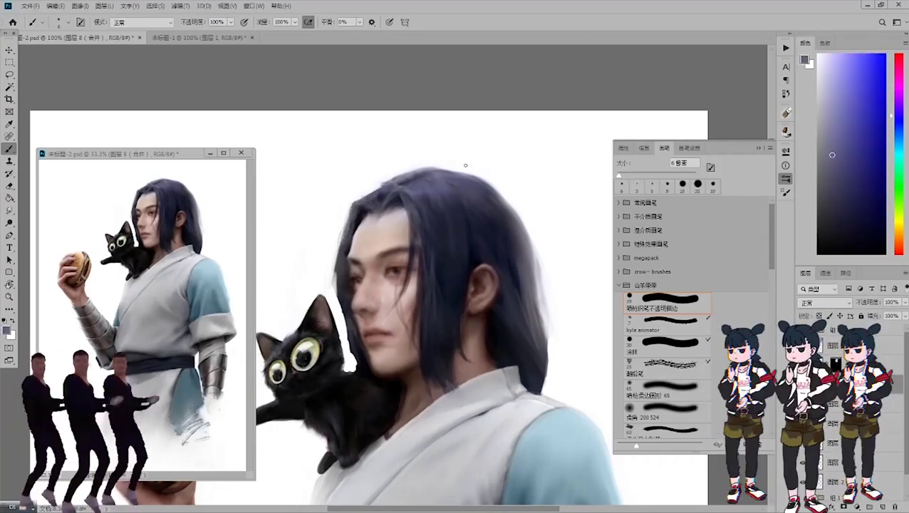
# Add fine strands along the front hairline with sampled hair tones and a smaller brush.
pyautogui.press('[')
pyautogui.press('[')
pyautogui.keyDown('alt'); pyautogui.click(357, 205); pyautogui.keyUp('alt')
pyautogui.keyDown('alt'); pyautogui.click(366, 208); pyautogui.keyUp('alt')
pyautogui.keyDown('alt'); pyautogui.click(392, 199); pyautogui.keyUp('alt')
# Create a new layer and block in a hair lock falling beside the face in front of the cat.
pyautogui.hotkey('ctrl', 'shift', 'alt', 'n')
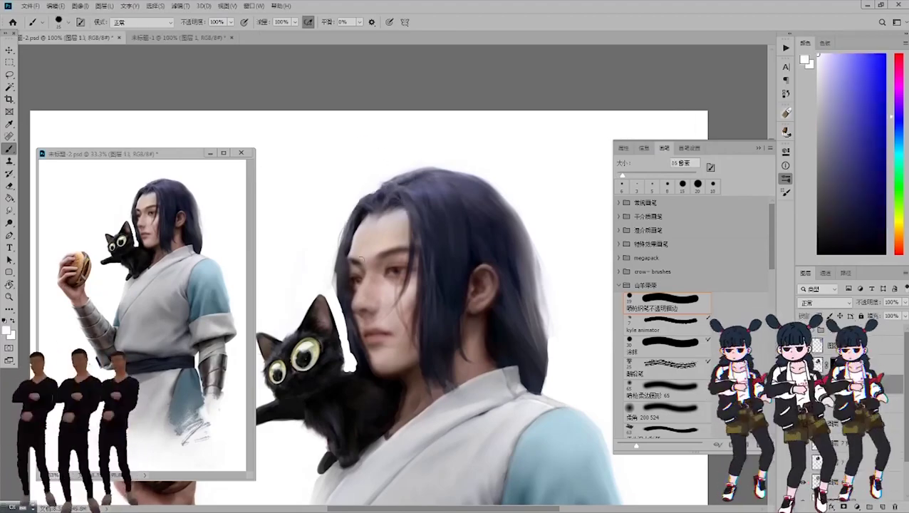
pyautogui.press(']')
pyautogui.press(']')
pyautogui.press(']')
pyautogui.press(']')
pyautogui.press(']')
pyautogui.moveTo(355, 203); pyautogui.dragTo(330, 385)
# Shape the new hair lock beside the cheek with sampled dark tones and a 20-pixel brush.
pyautogui.keyDown('alt'); pyautogui.click(366, 262); pyautogui.keyUp('alt')
pyautogui.press('[')
pyautogui.press('[')
pyautogui.press('[')
pyautogui.press('[')
pyautogui.press('[')
pyautogui.press('[')
pyautogui.keyDown('alt'); pyautogui.click(366, 262); pyautogui.keyUp('alt')
pyautogui.keyDown('alt'); pyautogui.click(348, 342); pyautogui.keyUp('alt')
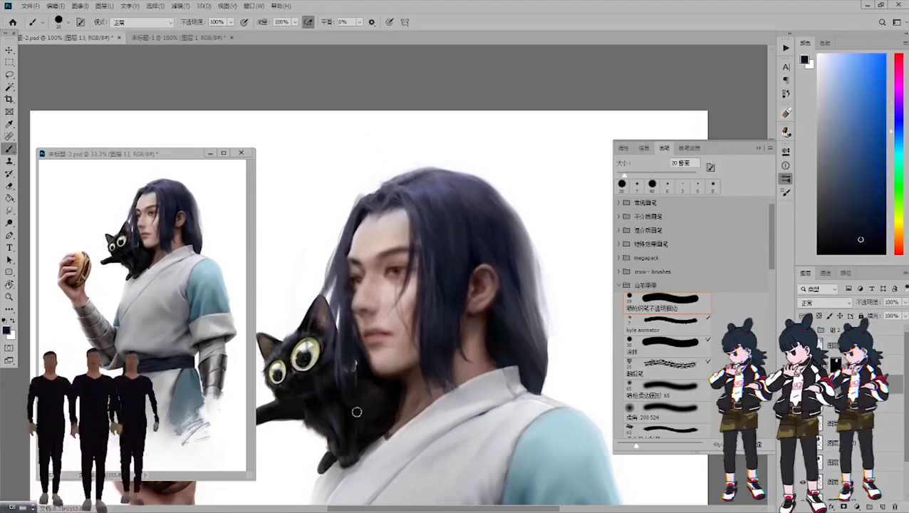
# Refine the new lock's tip over the cat's body with sampled hair tones and an 8-pixel brush.
pyautogui.keyDown('alt'); pyautogui.click(354, 365); pyautogui.keyUp('alt')
pyautogui.press('[')
pyautogui.press('[')
pyautogui.keyDown('alt'); pyautogui.click(352, 356); pyautogui.keyUp('alt')
pyautogui.keyDown('alt'); pyautogui.click(349, 342); pyautogui.keyUp('alt')
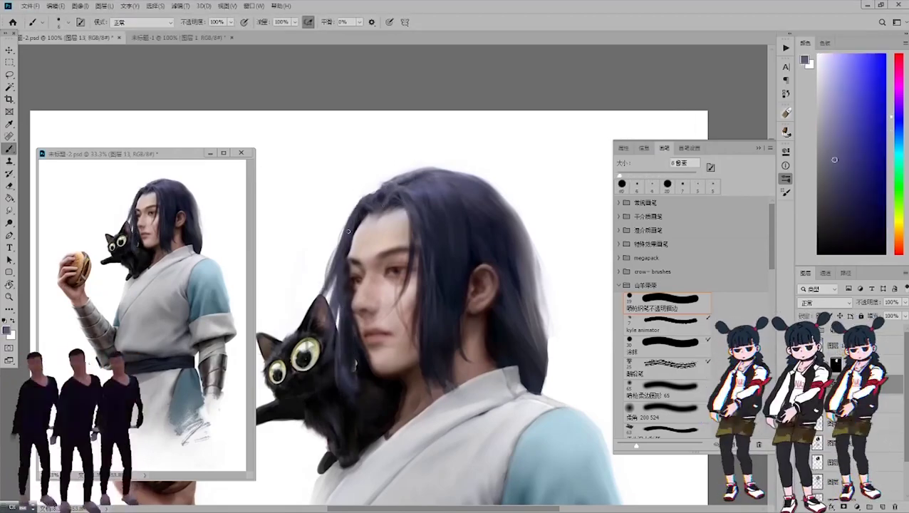
# Paint fine strands in the lock next to the cat's ear with sampled blue tones and a thinner brush.
pyautogui.press('[')
pyautogui.press('[')
pyautogui.keyDown('alt'); pyautogui.click(345, 324); pyautogui.keyUp('alt')
pyautogui.keyDown('alt'); pyautogui.click(343, 311); pyautogui.keyUp('alt')
pyautogui.keyDown('alt'); pyautogui.click(343, 312); pyautogui.keyUp('alt')
pyautogui.keyDown('alt'); pyautogui.click(334, 299); pyautogui.keyUp('alt')
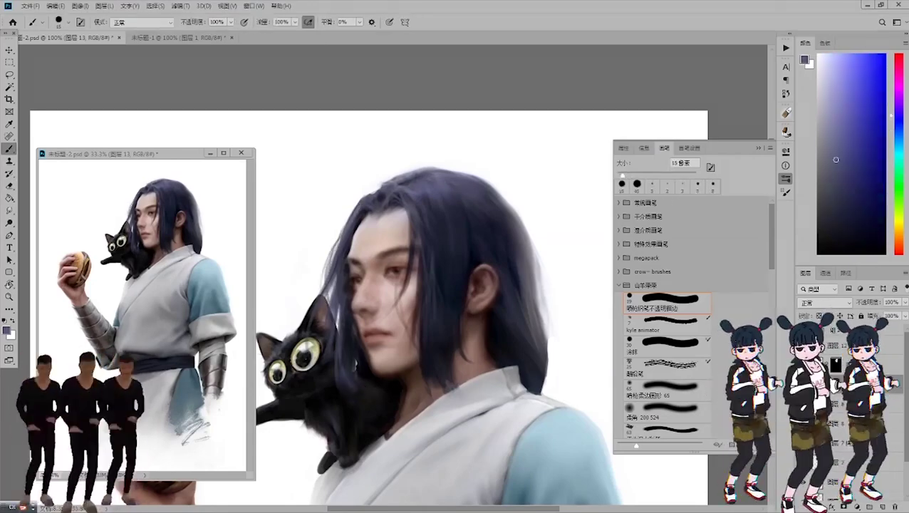
# Paint another strand along the lock's outer edge above the cat's ear.
pyautogui.moveTo(333, 275); pyautogui.dragTo(331, 318)
pyautogui.press(']')
pyautogui.press(']')
pyautogui.press(']')
pyautogui.press(']')
pyautogui.press(']')
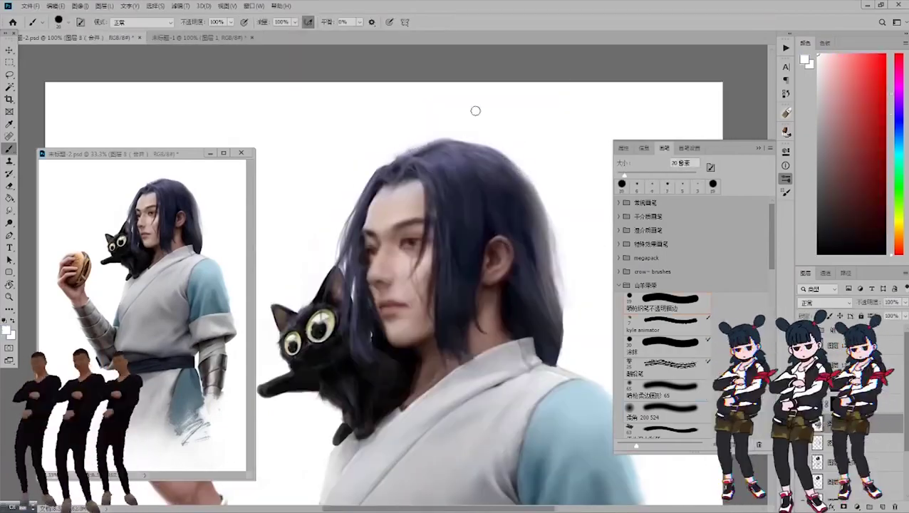
# Paint highlights and flyaway strands along the crown with sampled blue tones and 7- to 15-pixel brushes.
pyautogui.press(']')
pyautogui.press(']')
pyautogui.press(']')
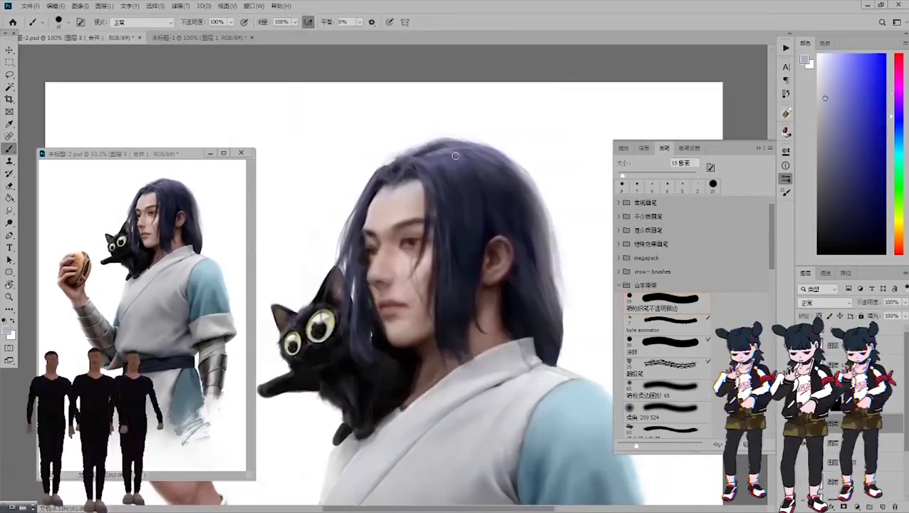
pyautogui.keyDown('alt'); pyautogui.click(464, 192); pyautogui.keyUp('alt')
pyautogui.press('[')
pyautogui.press('[')
pyautogui.press(']')
pyautogui.press(']')
pyautogui.press(']')
pyautogui.press(']')
pyautogui.press(']')
pyautogui.press(']')
pyautogui.press(']')
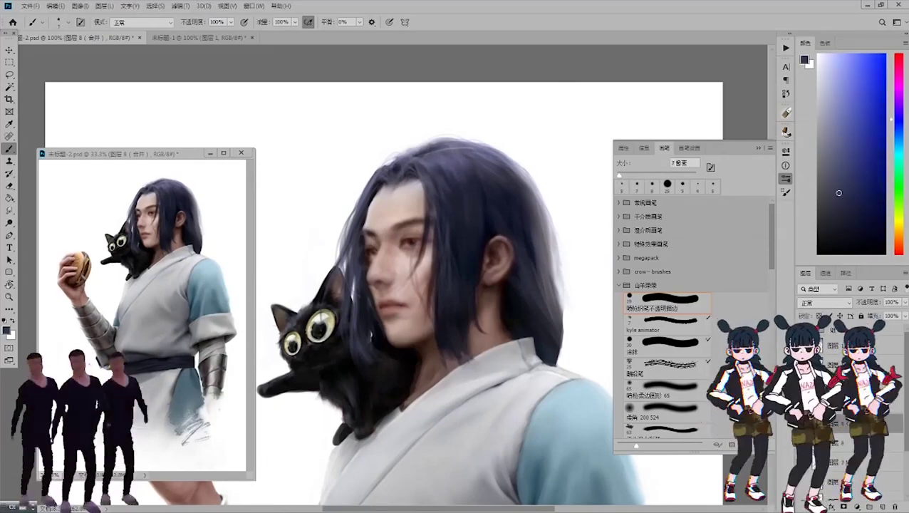
# Paint lighter strands from above the ear down the back hair with a sampled blue-grey tone.
pyautogui.keyDown('alt'); pyautogui.click(436, 152); pyautogui.keyUp('alt')
pyautogui.press(']')
pyautogui.moveTo(485, 211); pyautogui.dragTo(530, 299)
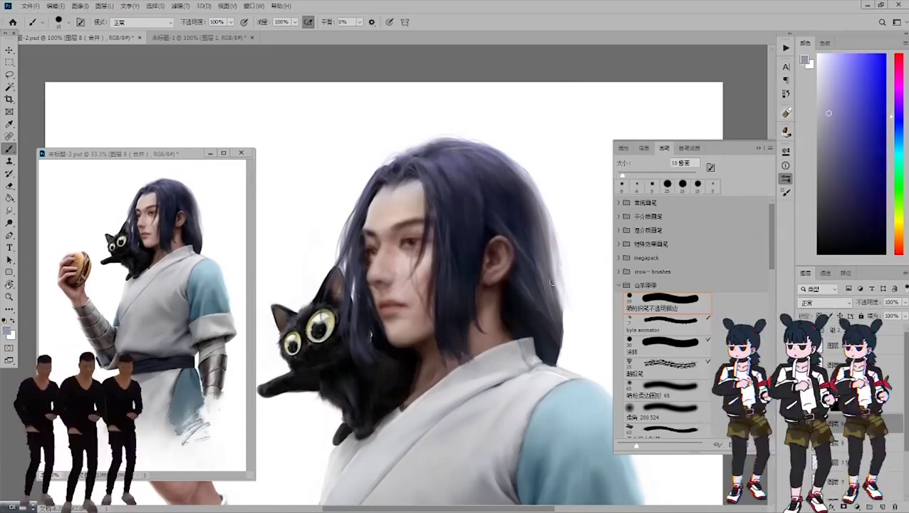
# Refine the strands along the hair's outer back edge with sampled tones and progressively smaller brushes.
pyautogui.keyDown('alt'); pyautogui.click(527, 270); pyautogui.keyUp('alt')
pyautogui.scroll(3, 427, 235)
pyautogui.scroll(-3, 428, 235)
pyautogui.press('[')
pyautogui.press('[')
pyautogui.press('[')
pyautogui.press('[')
pyautogui.press('[')
pyautogui.press('[')
pyautogui.press('[')
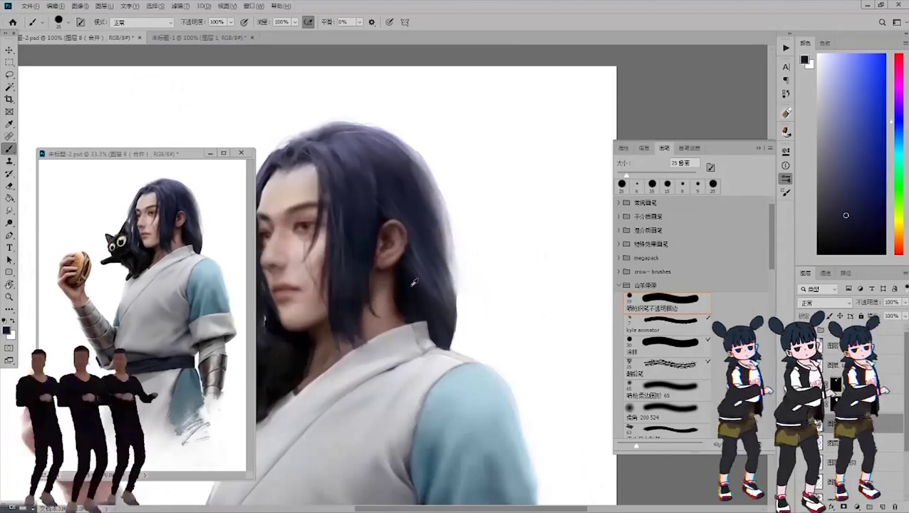
# Darken the upper hair mass with a sampled dark blue and a 30-pixel brush.
pyautogui.press('x')
pyautogui.scroll(-1, 531, 222)
pyautogui.press(']')
pyautogui.press(']')
pyautogui.press(']')
pyautogui.press(']')
pyautogui.keyDown('alt'); pyautogui.click(452, 190); pyautogui.keyUp('alt')
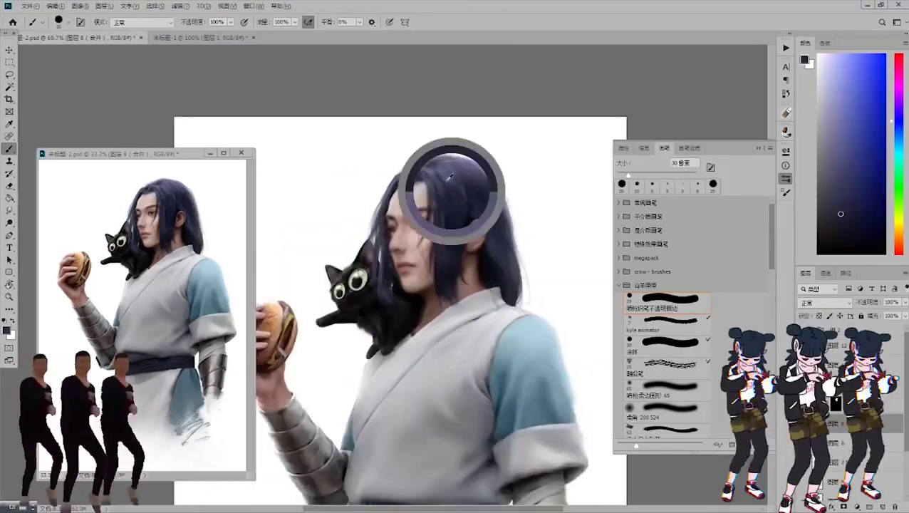
# Refine the front hairline and parting with sampled tones and brushes from 25 down to 4 pixels.
pyautogui.scroll(1, 417, 171)
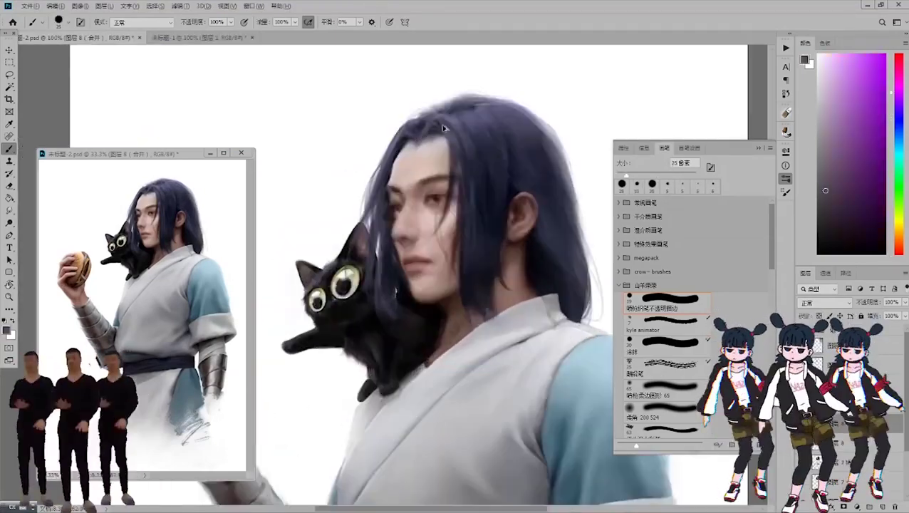
pyautogui.keyDown('alt'); pyautogui.click(411, 143); pyautogui.keyUp('alt')
pyautogui.keyDown('alt'); pyautogui.click(409, 143); pyautogui.keyUp('alt')
pyautogui.press('[')
pyautogui.keyDown('alt'); pyautogui.click(446, 162); pyautogui.keyUp('alt')
pyautogui.press('[')
pyautogui.press('[')
pyautogui.press('[')
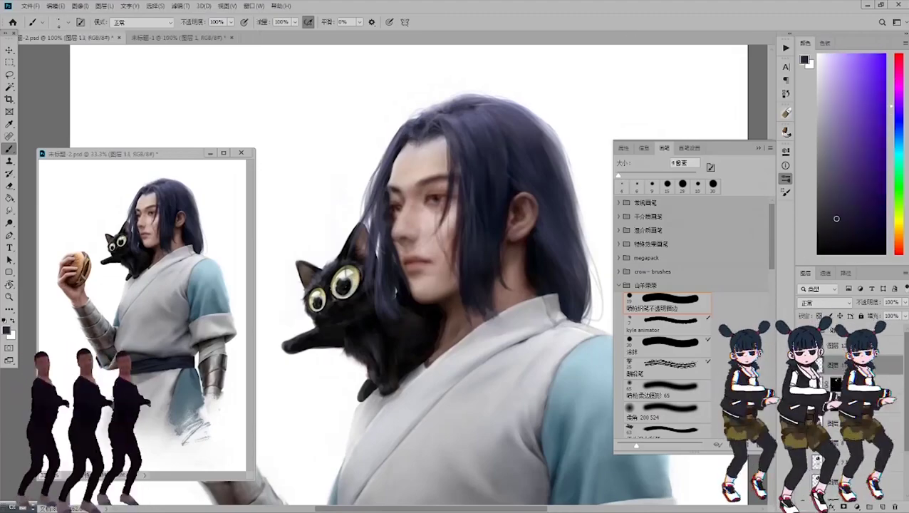
# Blend the hair above the ear and on the crown with sampled blue tones and 9- to 30-pixel brushes.
pyautogui.press(']')
pyautogui.press(']')
pyautogui.press(']')
pyautogui.keyDown('alt'); pyautogui.click(506, 189); pyautogui.keyUp('alt')
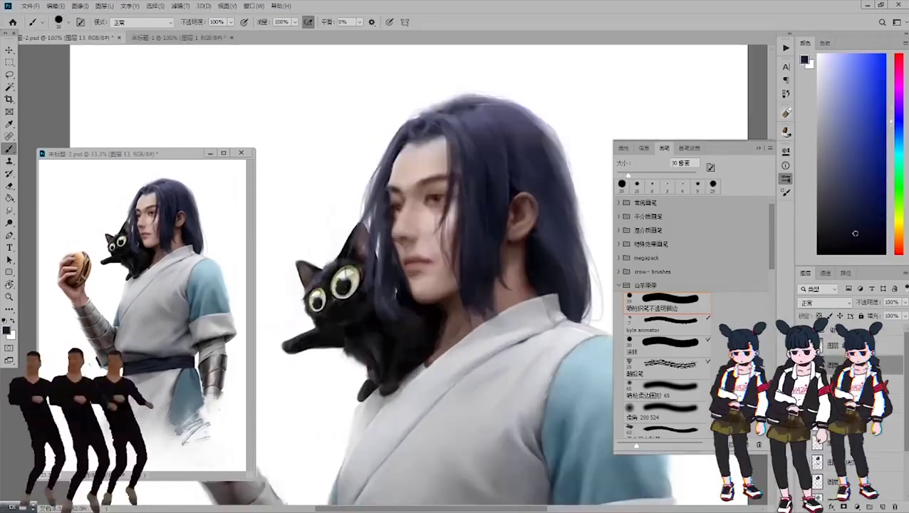
pyautogui.press('[')
pyautogui.press('[')
pyautogui.keyDown('alt'); pyautogui.click(468, 115); pyautogui.keyUp('alt')
pyautogui.press(']')
pyautogui.press(']')
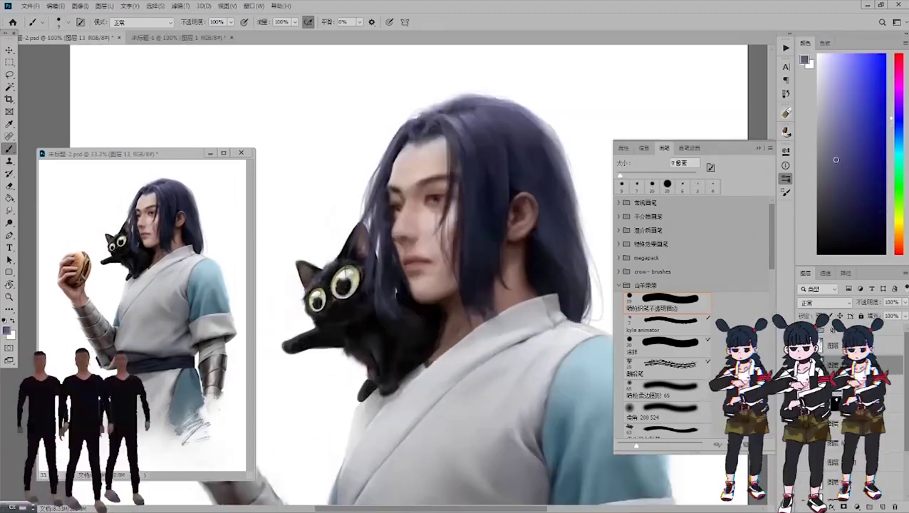
# Refine the back hair from the crown to its tips with sampled dark blue tones and a larger brush.
pyautogui.keyDown('alt'); pyautogui.click(510, 221); pyautogui.keyUp('alt')
pyautogui.hotkey('ctrl', '-')
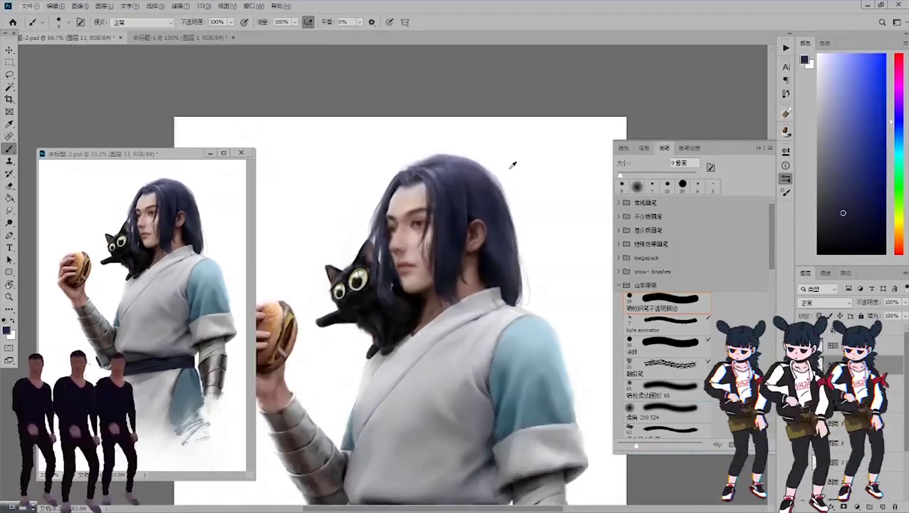
pyautogui.press(']')
pyautogui.press(']')
pyautogui.press(']')
pyautogui.press(']')
pyautogui.press(']')
pyautogui.keyDown('alt'); pyautogui.click(460, 182); pyautogui.keyUp('alt')
pyautogui.keyDown('alt'); pyautogui.click(505, 285); pyautogui.keyUp('alt')
# Add thin loose strands around the hair's outer edges with a 4-pixel brush.
pyautogui.hotkey('ctrl', '+')
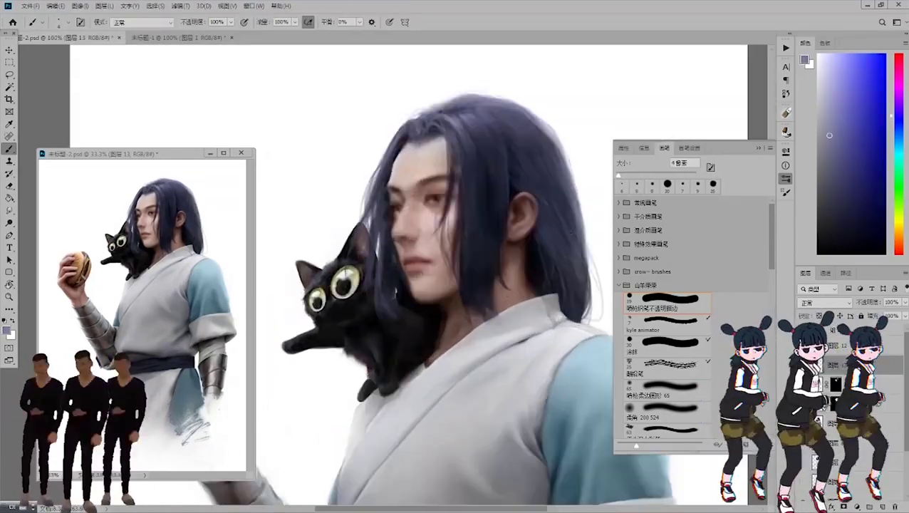
pyautogui.press('x')
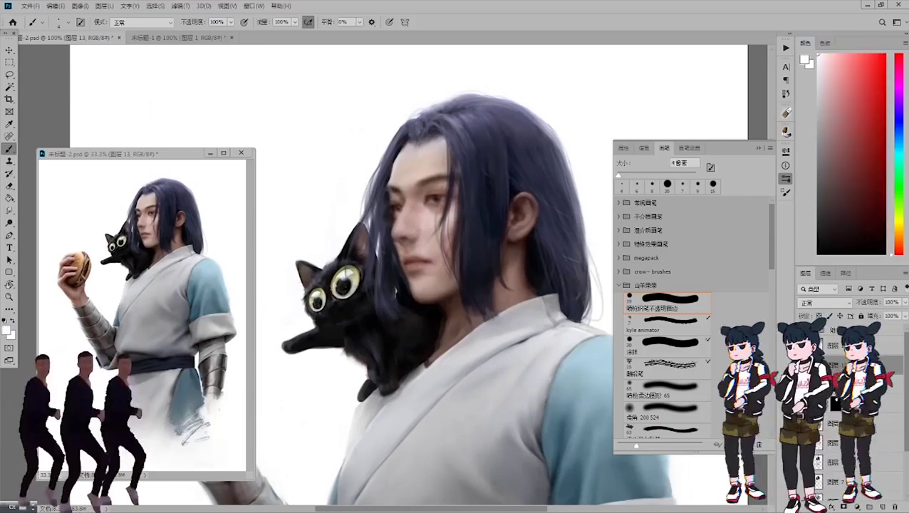
pyautogui.keyDown('alt'); pyautogui.click(403, 143); pyautogui.keyUp('alt')
# Tint the ear red with a 30-pixel brush in Color mode and return the brush to Normal mode.
pyautogui.hotkey('ctrl', '+')
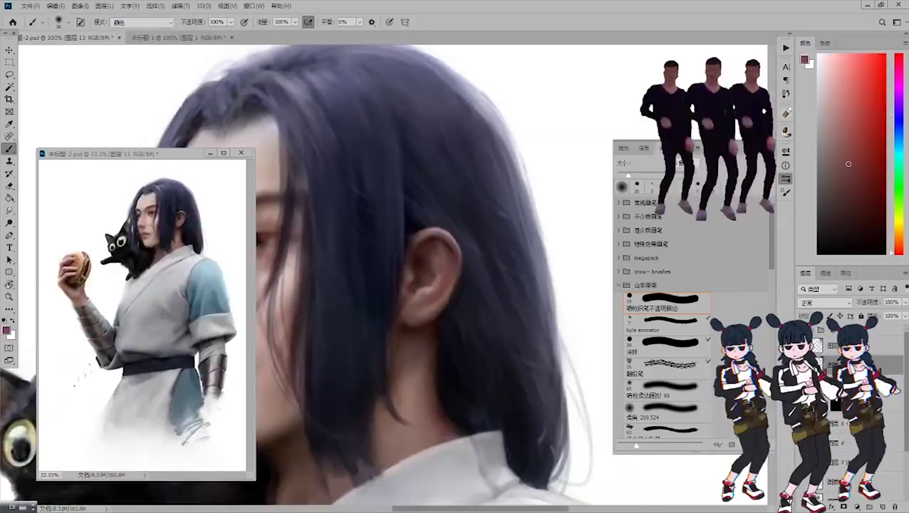
pyautogui.hotkey('ctrl', '+')
pyautogui.hotkey('shift', 'alt', 'n')
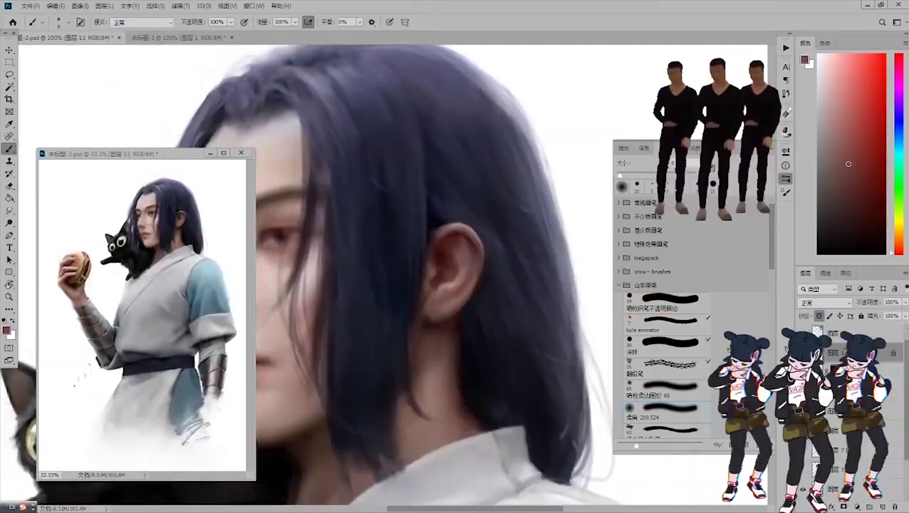
pyautogui.hotkey('ctrl', '-')
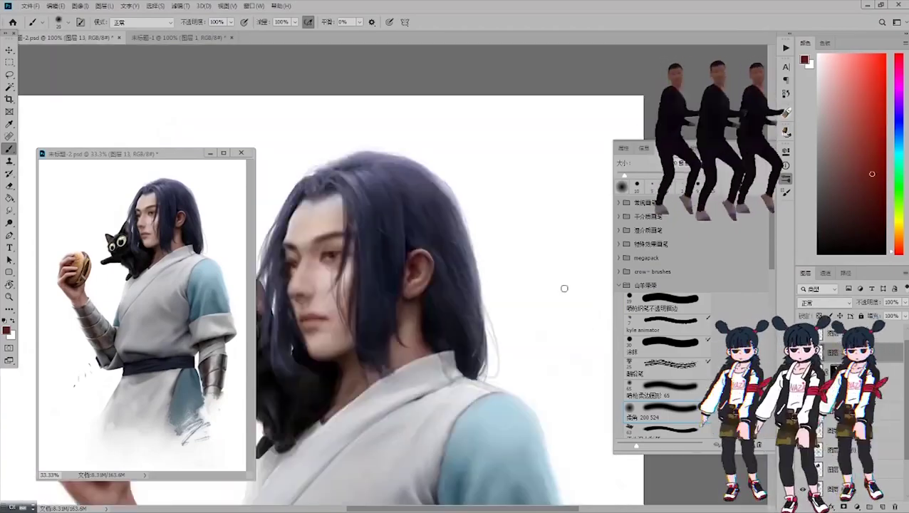
# Refine the hair ends over the neck and above the collar with sampled skin and dark hair tones.
pyautogui.hotkey('ctrl', '+')
pyautogui.hotkey('ctrl', '-')
pyautogui.hotkey('ctrl', '+')
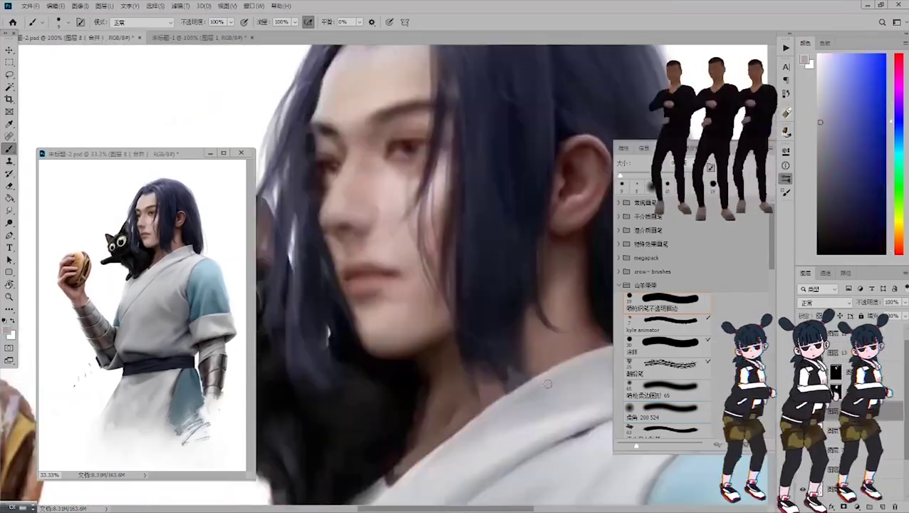
pyautogui.press('l')
pyautogui.click(512, 385)
pyautogui.press('b')
pyautogui.hotkey('ctrl', '-')
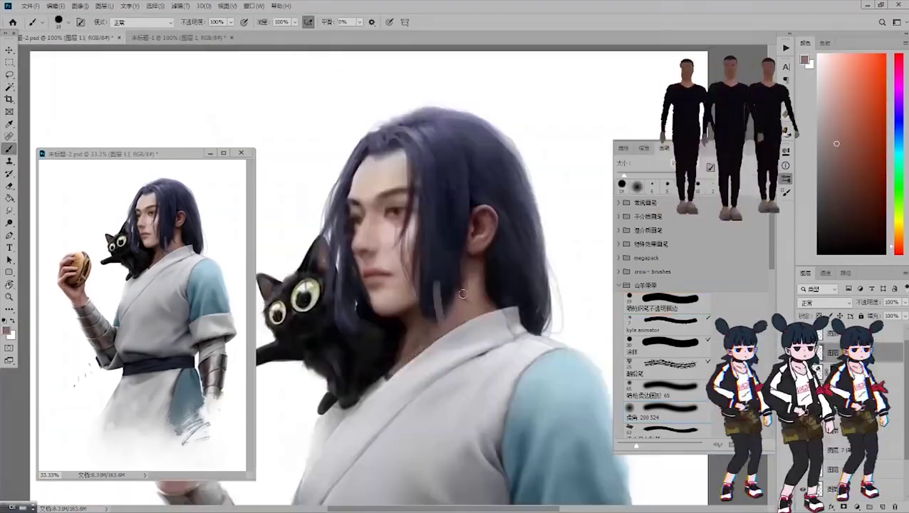
pyautogui.keyDown('alt'); pyautogui.click(440, 305); pyautogui.keyUp('alt')
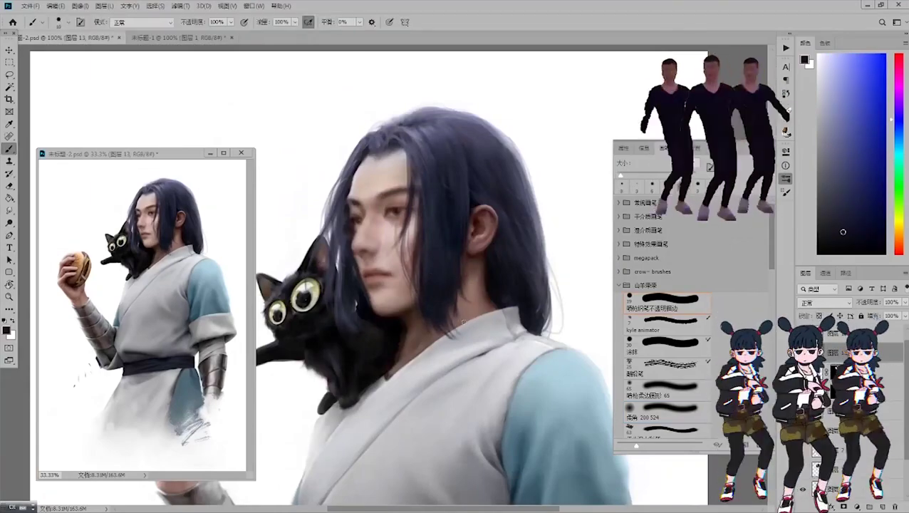
pyautogui.press('e')
pyautogui.press('b')
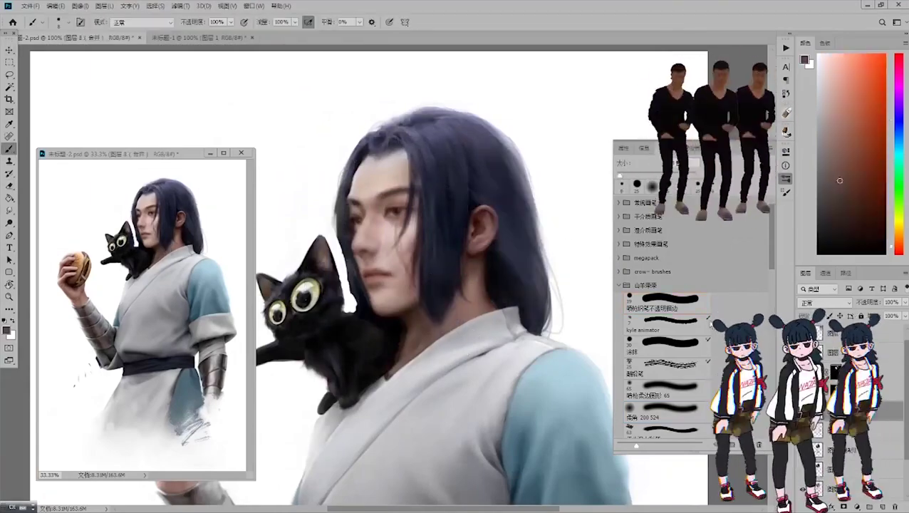
# Blend the hair at the back of the head and above the forehead with sampled dark blue tones.
pyautogui.moveTo(521, 178); pyautogui.dragTo(508, 177)
pyautogui.keyDown('alt'); pyautogui.click(498, 164); pyautogui.keyUp('alt')
pyautogui.moveTo(514, 208); pyautogui.dragTo(492, 151)
pyautogui.hotkey('ctrl', 'z')
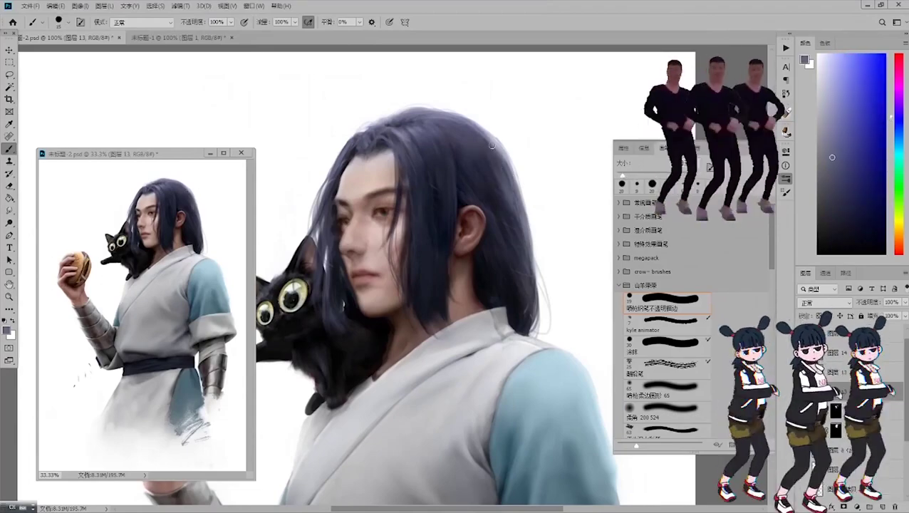
pyautogui.keyDown('alt'); pyautogui.click(507, 177); pyautogui.keyUp('alt')
pyautogui.keyDown('alt'); pyautogui.click(486, 166); pyautogui.keyUp('alt')
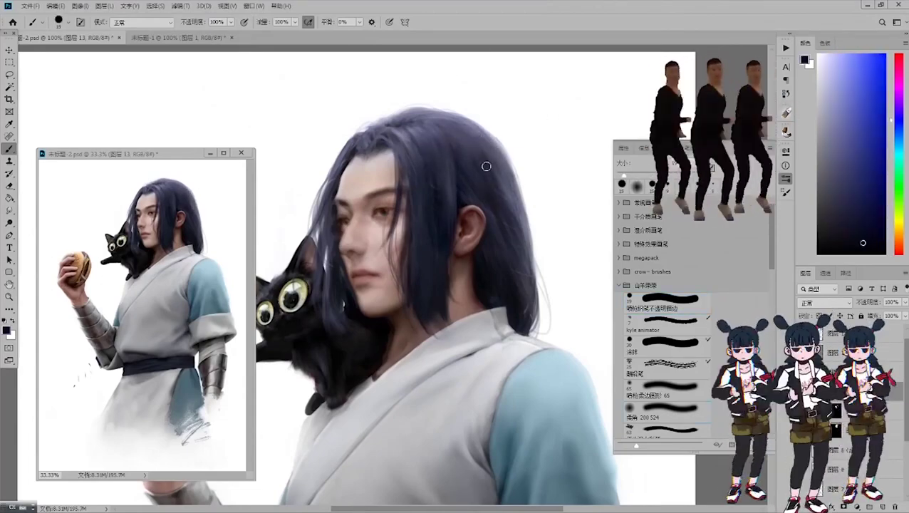
pyautogui.keyDown('alt'); pyautogui.click(393, 141); pyautogui.keyUp('alt')
pyautogui.keyDown('alt'); pyautogui.click(392, 141); pyautogui.keyUp('alt')
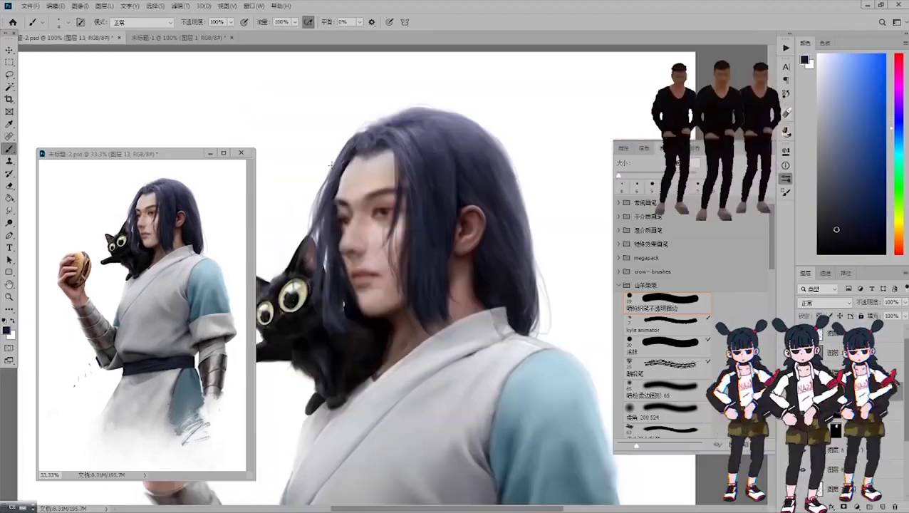
# Sharpen the thin strands beside the face and the tips of the front lock with sampled dark blue.
pyautogui.press('e')
pyautogui.press('b')
pyautogui.keyDown('alt'); pyautogui.click(322, 235); pyautogui.keyUp('alt')
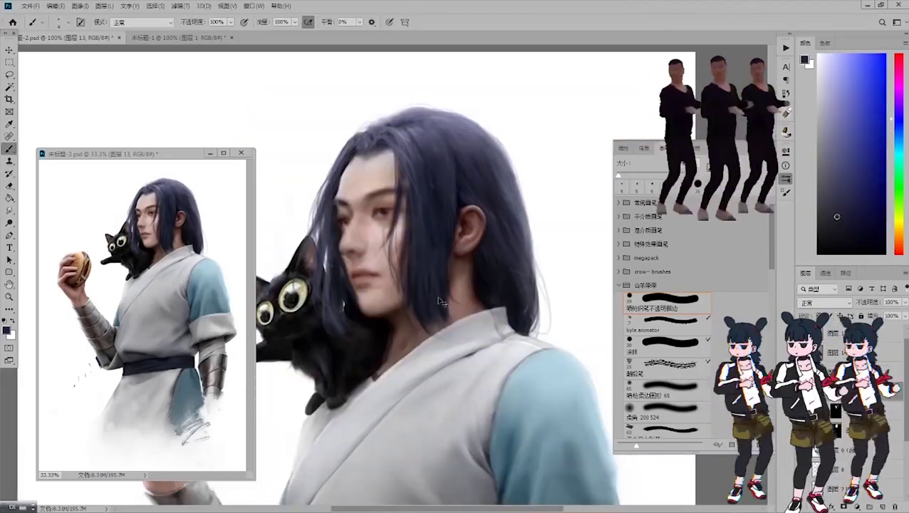
pyautogui.keyDown('alt'); pyautogui.click(430, 326); pyautogui.keyUp('alt')
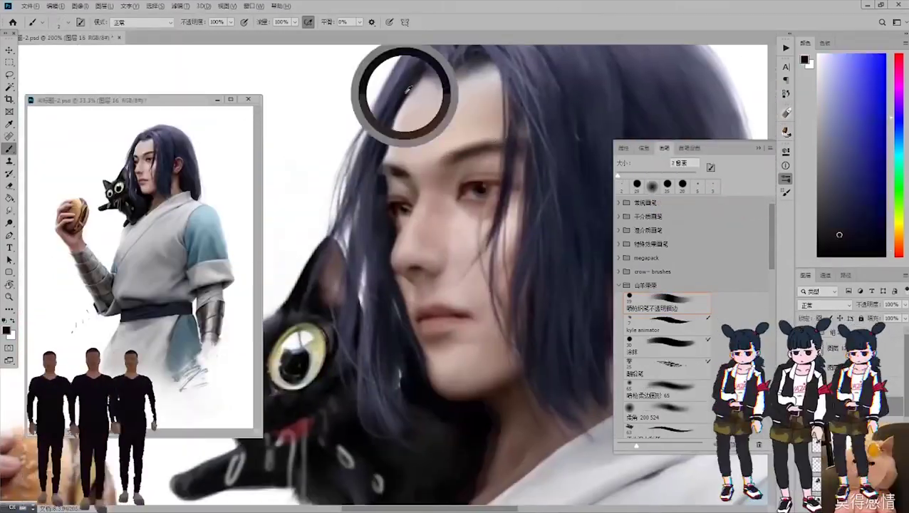
# Refine the near eyebrow and upper eyelid with sampled skin and dark tones, using fine brushes of about 3 pixels.
pyautogui.keyDown('alt'); pyautogui.click(500, 173); pyautogui.keyUp('alt')
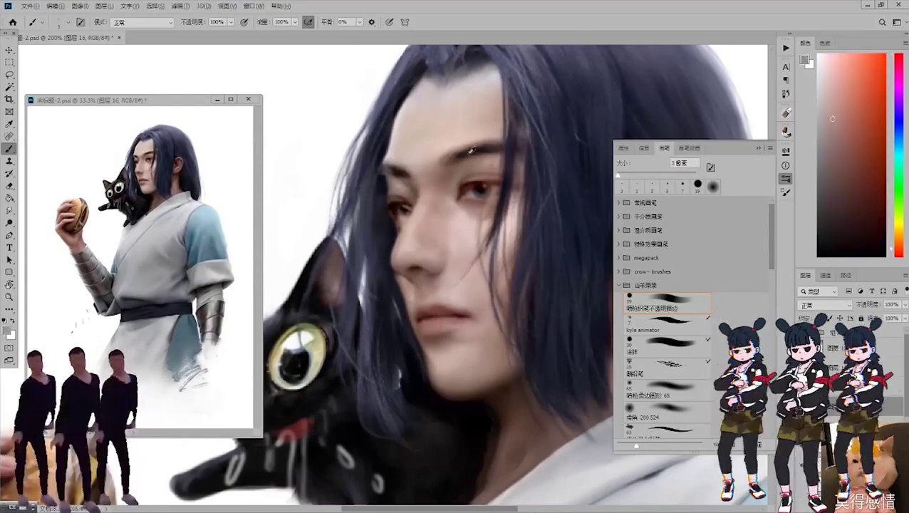
pyautogui.keyDown('alt'); pyautogui.click(500, 173); pyautogui.keyUp('alt')
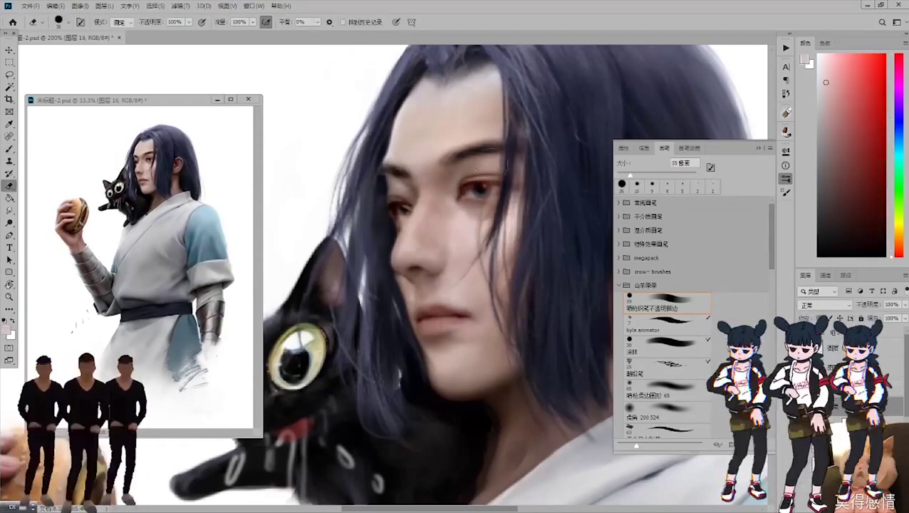
pyautogui.keyDown('alt'); pyautogui.click(508, 161); pyautogui.keyUp('alt')
pyautogui.press(']')
pyautogui.press('x')
pyautogui.press('[')
pyautogui.press('[')
pyautogui.press('[')
pyautogui.press('[')
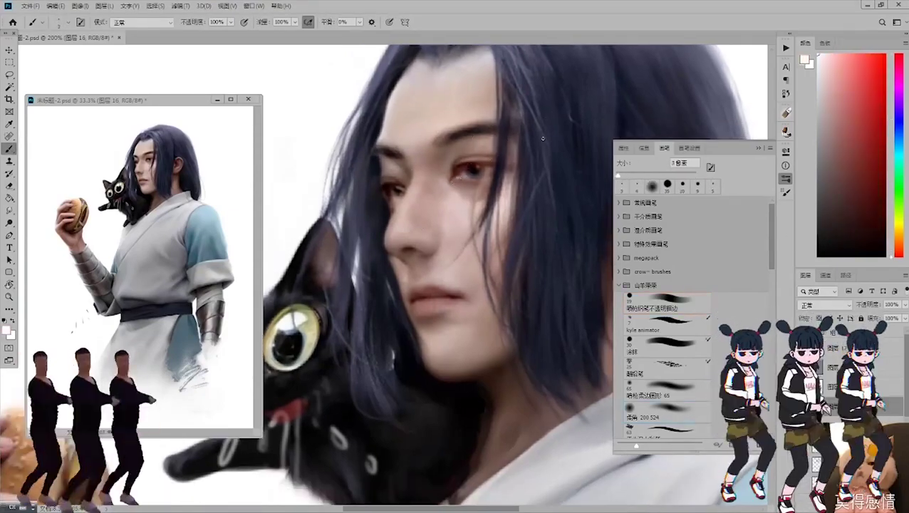
# Repaint the iris of the near eye with sampled dark tones and a 3-pixel brush.
pyautogui.keyDown('alt'); pyautogui.click(462, 164); pyautogui.keyUp('alt')
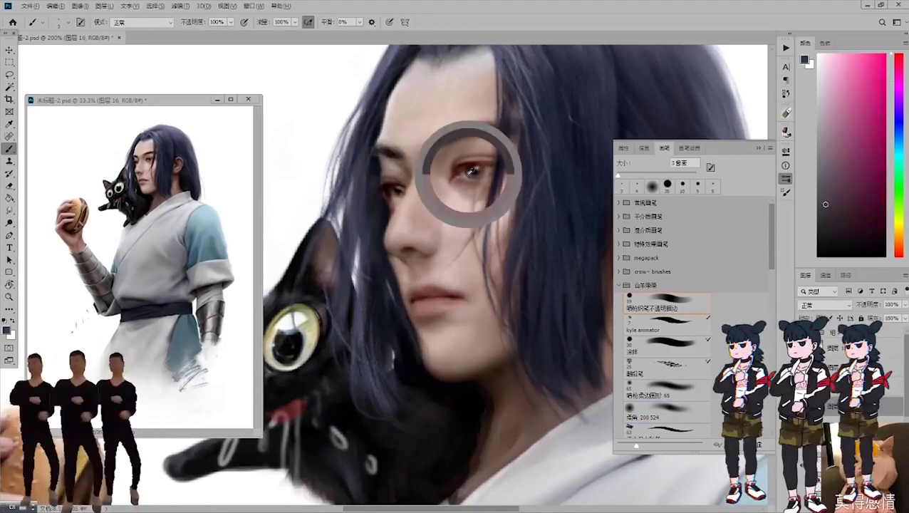
pyautogui.press('e')
pyautogui.press('b')
pyautogui.keyDown('alt'); pyautogui.click(510, 163); pyautogui.keyUp('alt')
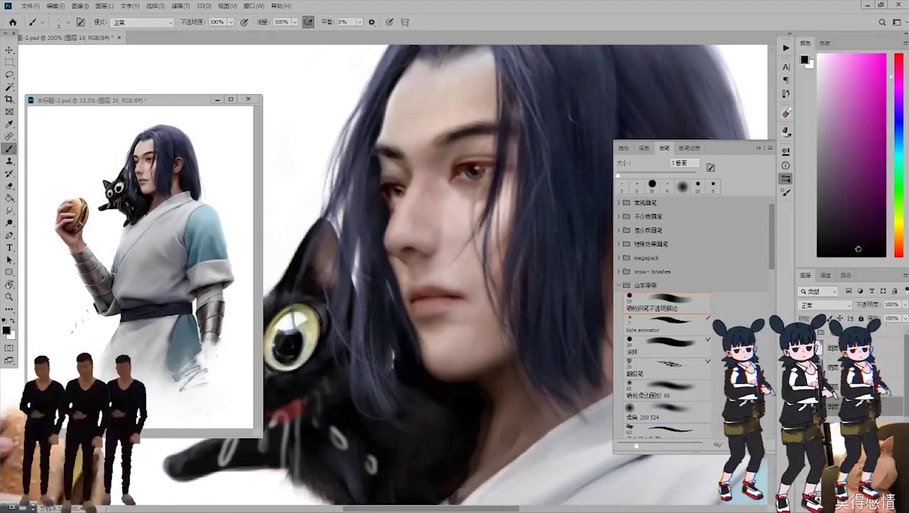
# Lower the brush flow to 29% and blend the near eye's lids and under-eye skin with sampled reddish and pale skin tones.
pyautogui.keyDown('alt'); pyautogui.click(464, 173); pyautogui.keyUp('alt')
pyautogui.press(']')
pyautogui.press(']')
pyautogui.press(']')
pyautogui.press('[')
pyautogui.press('[')
pyautogui.keyDown('alt'); pyautogui.click(455, 172); pyautogui.keyUp('alt')
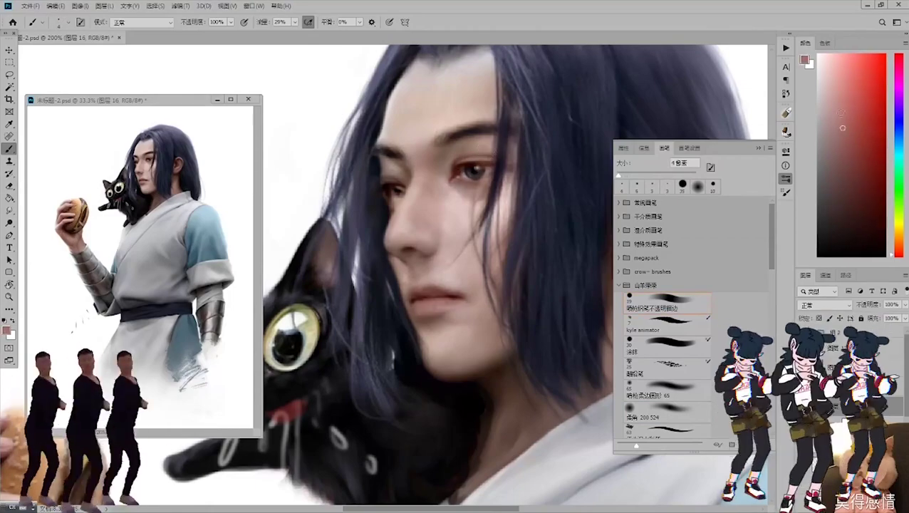
pyautogui.keyDown('alt'); pyautogui.click(454, 203); pyautogui.keyUp('alt')
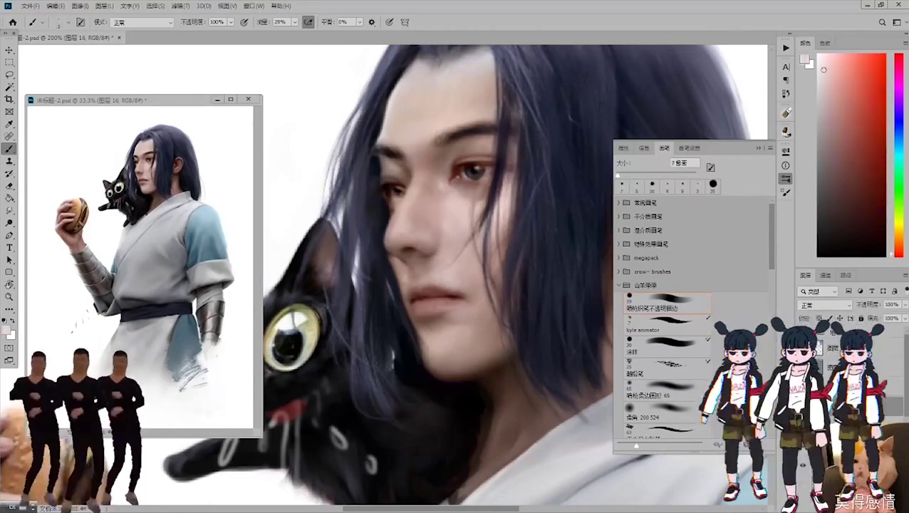
pyautogui.keyDown('alt'); pyautogui.click(481, 125); pyautogui.keyUp('alt')
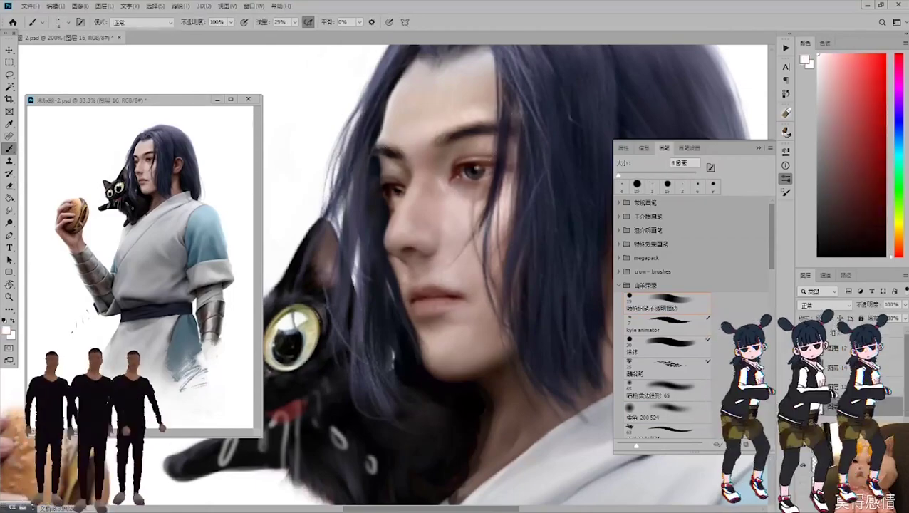
# Add fine white highlights beside the far eye and around the lips with small brushes at 29% flow.
pyautogui.press('[')
pyautogui.press('[')
pyautogui.press('[')
pyautogui.moveTo(407, 182); pyautogui.dragTo(414, 118)
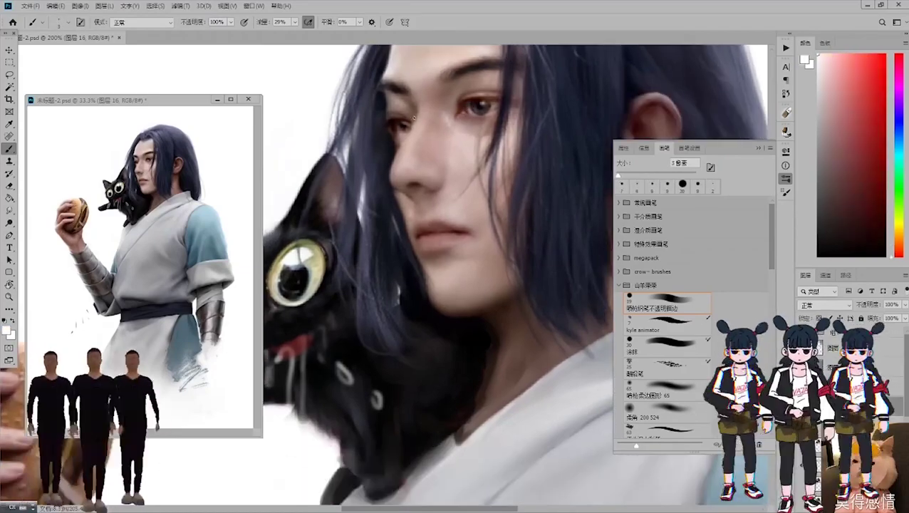
pyautogui.press(']')
pyautogui.press(']')
pyautogui.press(']')
pyautogui.press(']')
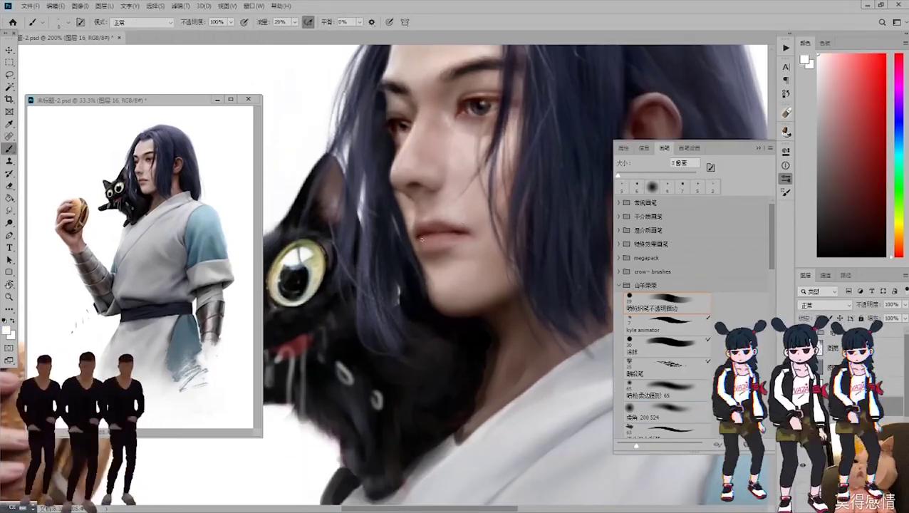
pyautogui.press(']')
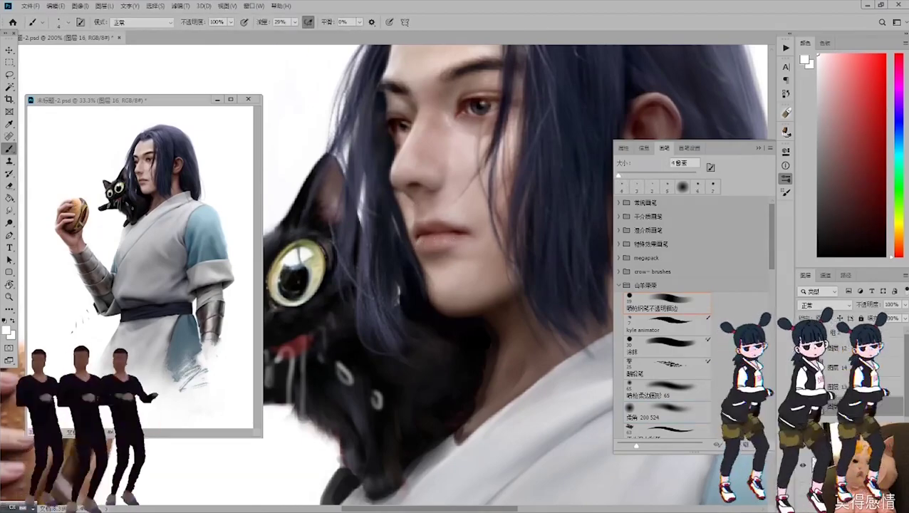
pyautogui.press(']')
pyautogui.press(']')
pyautogui.keyDown('alt'); pyautogui.click(442, 215); pyautogui.keyUp('alt')
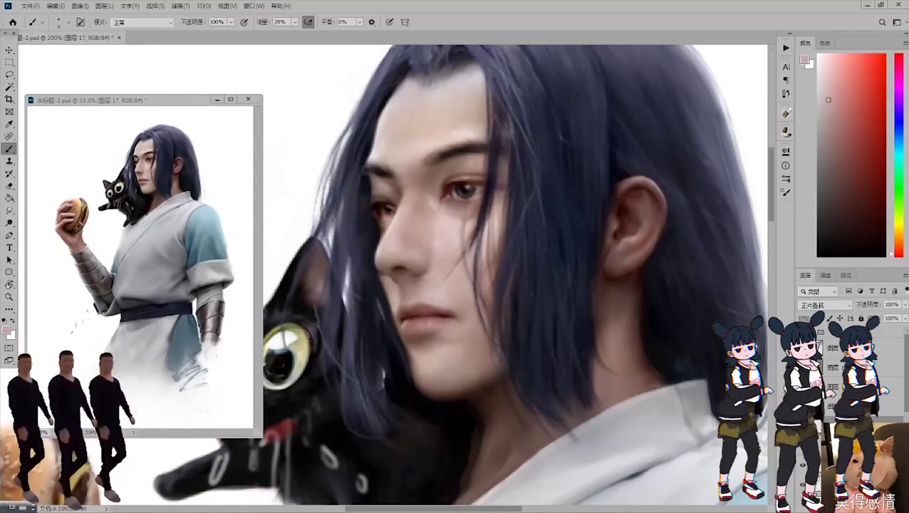
# Shade the face on the Multiply layer with a sampled dark red and an enlarged soft brush.
pyautogui.keyDown('alt'); pyautogui.click(483, 175); pyautogui.keyUp('alt')
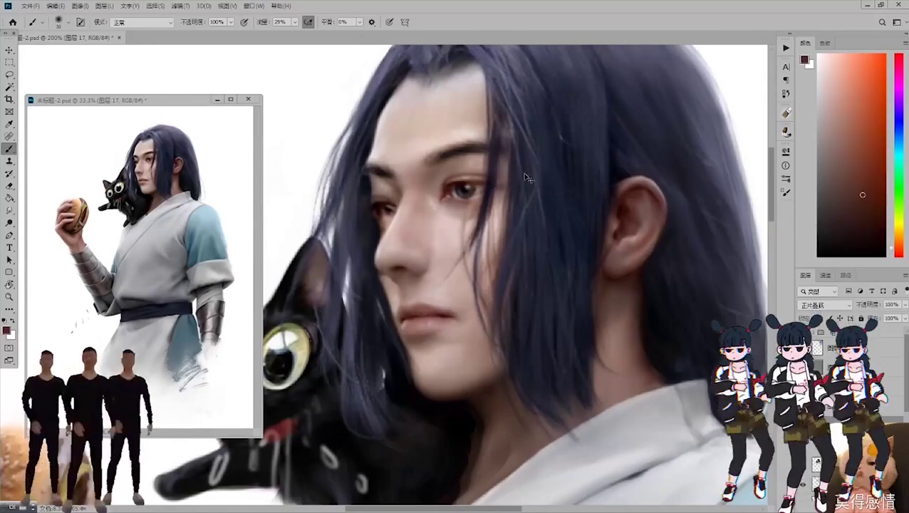
pyautogui.press(']')
pyautogui.press(']')
pyautogui.press(']')
pyautogui.press(']')
pyautogui.press(']')
pyautogui.press(']')
pyautogui.press(']')
pyautogui.press(']')
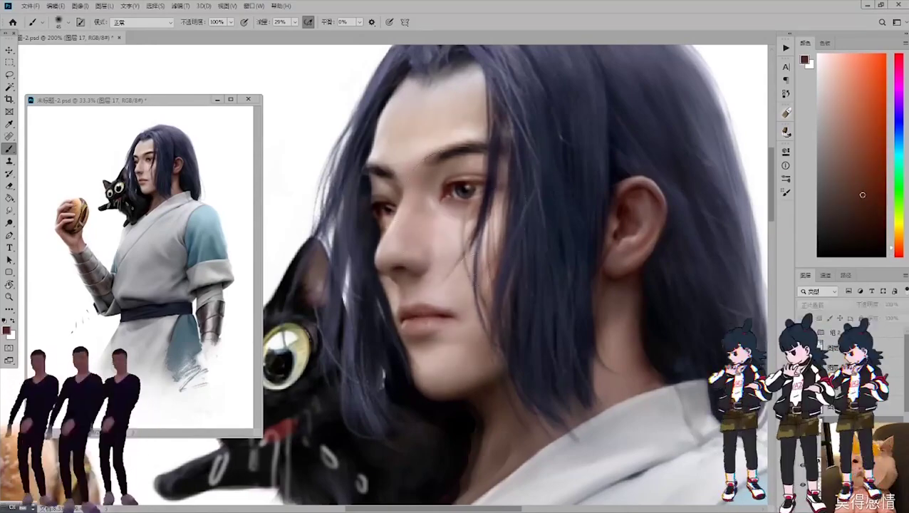
# Return to the normal layer below and refine the edges of the nose and nearby hair with sampled tones and a smaller brush.
pyautogui.press('[')
pyautogui.press('[')
pyautogui.press('[')
pyautogui.press('[')
pyautogui.press('[')
pyautogui.press('[')
pyautogui.hotkey('alt', '[')
pyautogui.keyDown('alt'); pyautogui.click(383, 266); pyautogui.keyUp('alt')
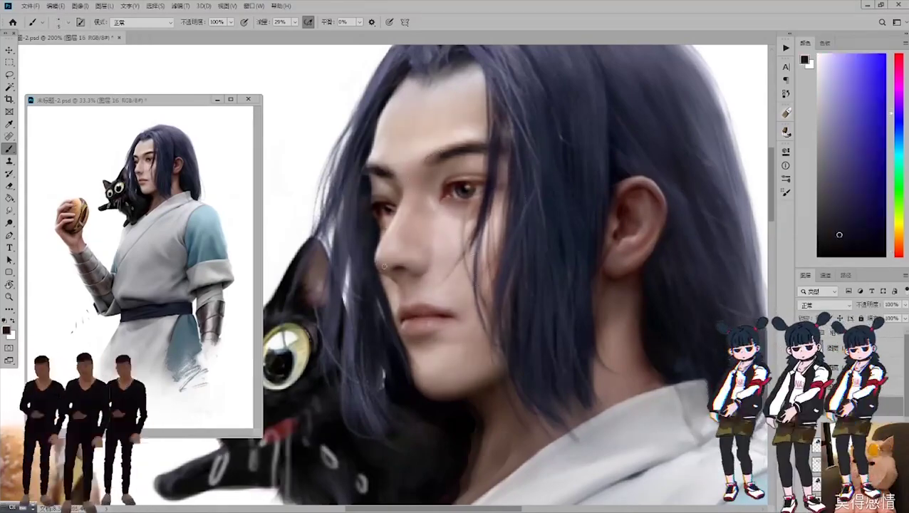
pyautogui.keyDown('alt'); pyautogui.click(592, 217); pyautogui.keyUp('alt')
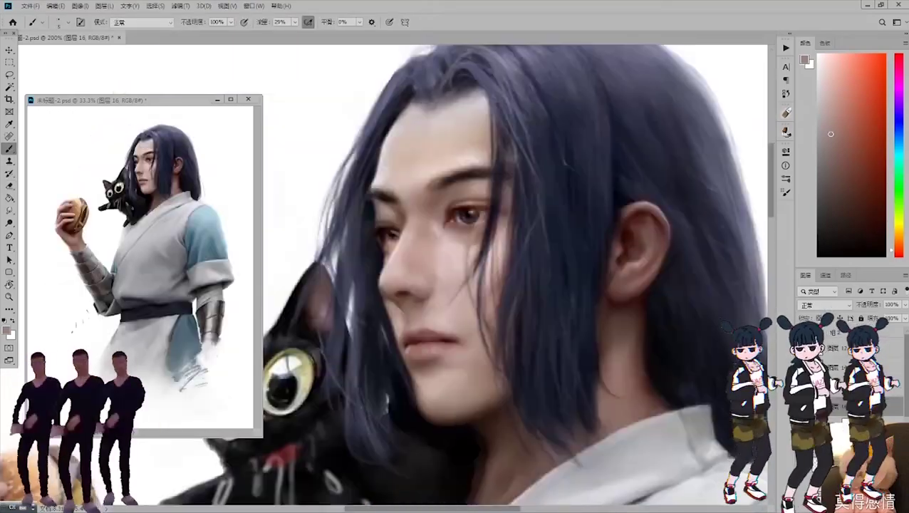
# Accent the near eye's corners and lower lid with alternating white and dark red fine strokes.
pyautogui.press('x')
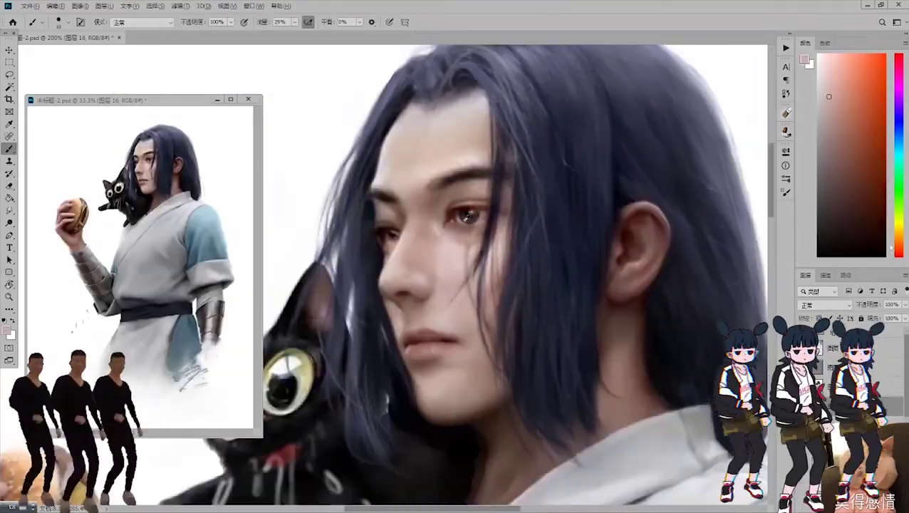
pyautogui.click(869, 89)
pyautogui.press('x')
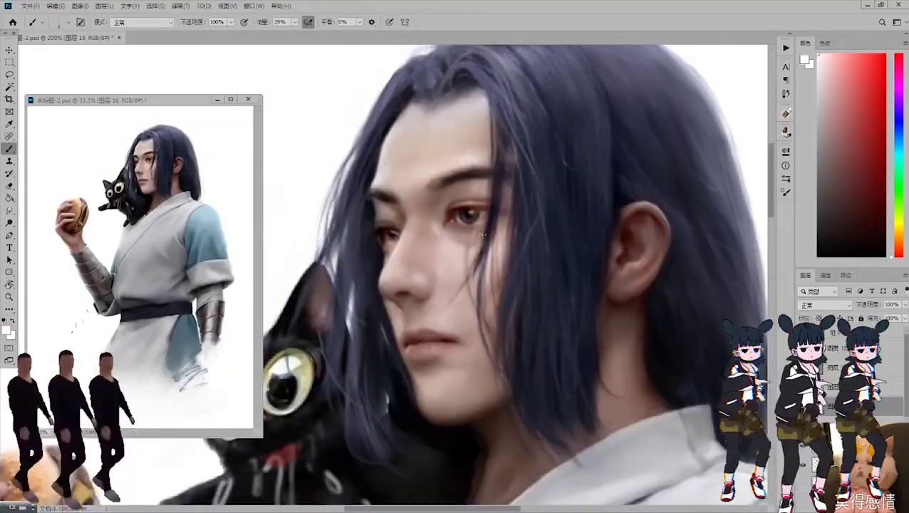
pyautogui.click(860, 190)
pyautogui.click(866, 160)
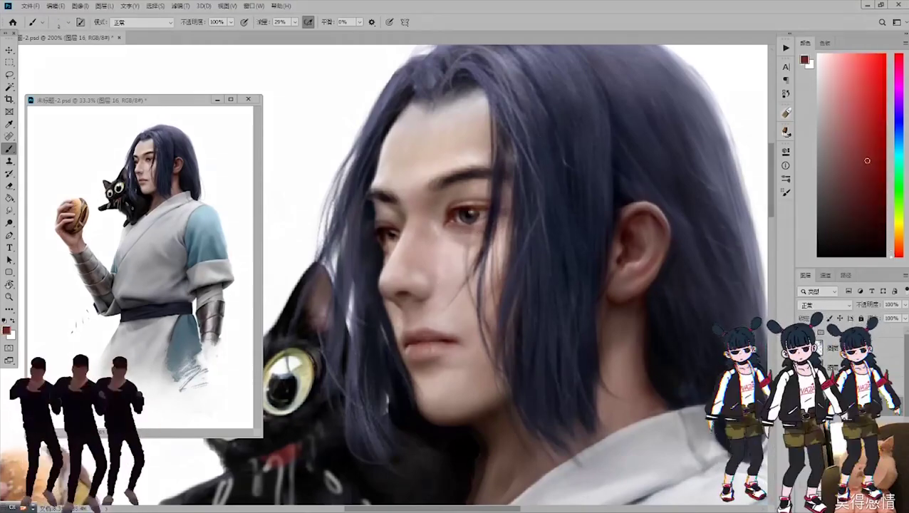
pyautogui.press('x')
pyautogui.press('x')
pyautogui.press('x')
pyautogui.press('x')
pyautogui.press('x')
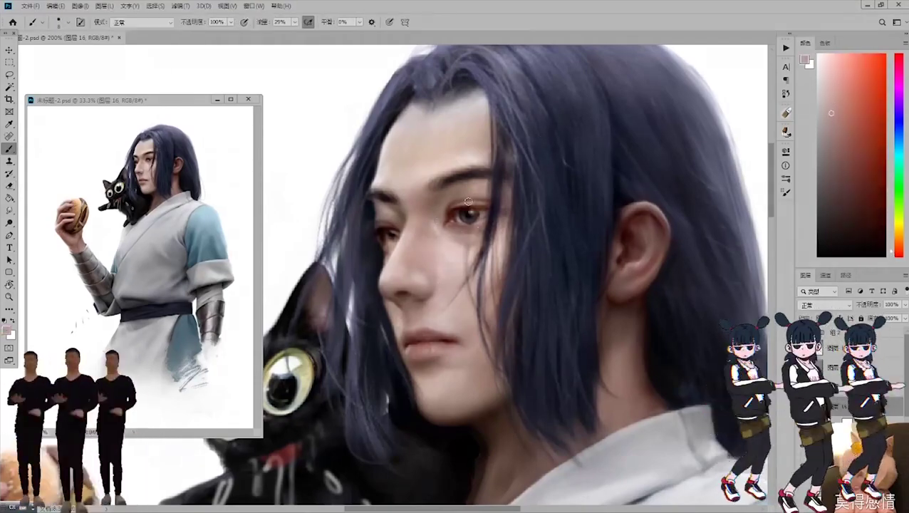
# Lighten the skin around the near eye with white, enlarging the brush to 20 pixels.
pyautogui.press('x')
pyautogui.press('x')
pyautogui.press(']')
pyautogui.press(']')
pyautogui.press(']')
pyautogui.press(']')
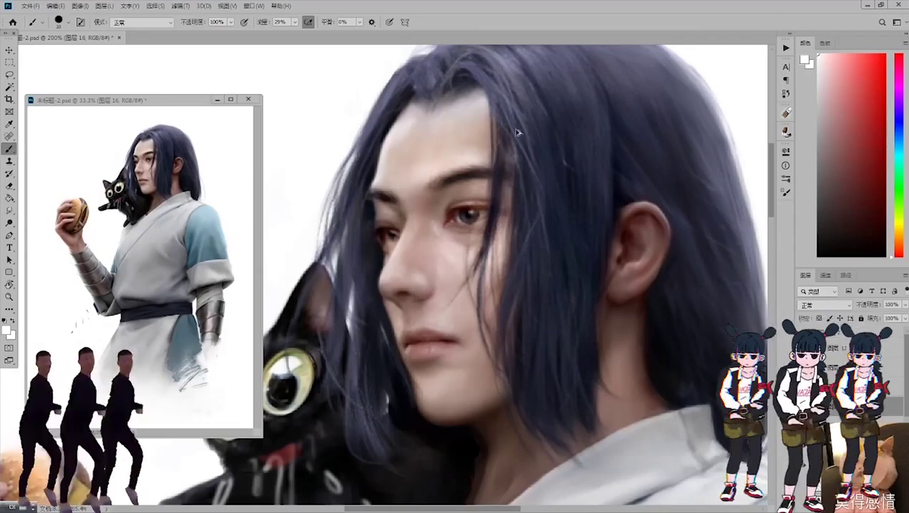
# Darken the near eye's pupil with black and a very fine brush at 29% flow.
pyautogui.press('x')
pyautogui.scroll(-2, 484, 178)
pyautogui.press('x')
pyautogui.press('x')
pyautogui.press('x')
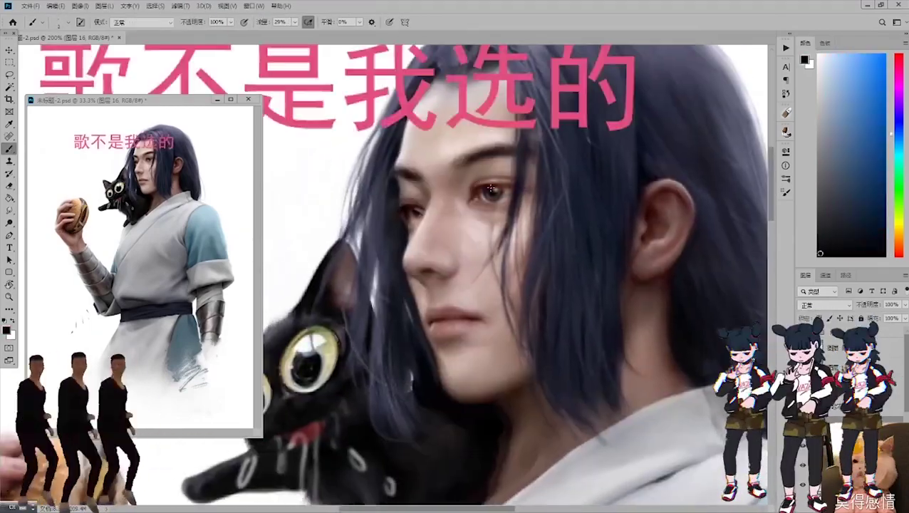
pyautogui.rightClick(651, 71)
pyautogui.press('Escape')
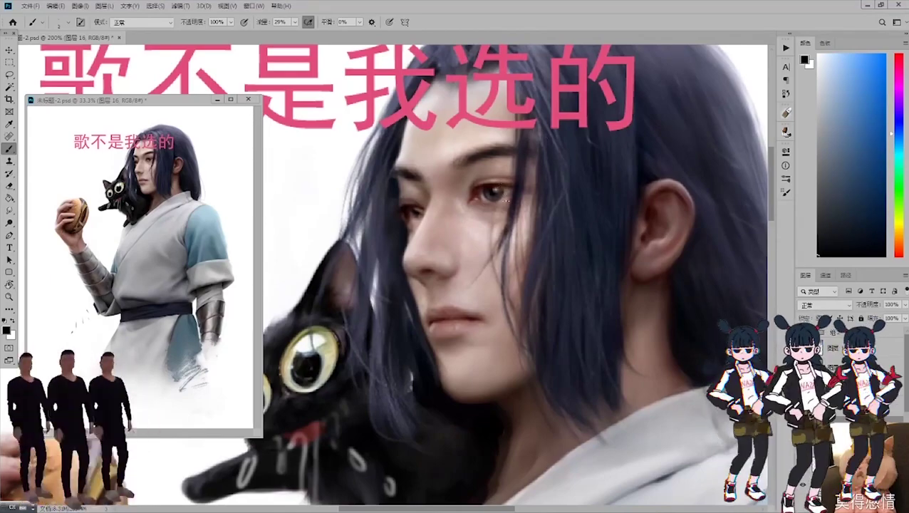
# Detail the near eye with fine strokes, alternating white, pale pink and a dark red sampled from the iris.
pyautogui.press('d')
pyautogui.press('x')
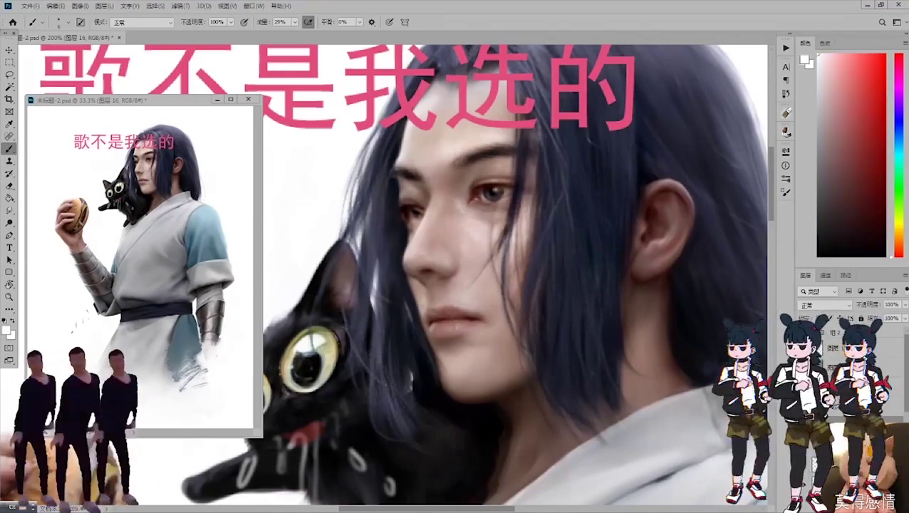
pyautogui.click(825, 85)
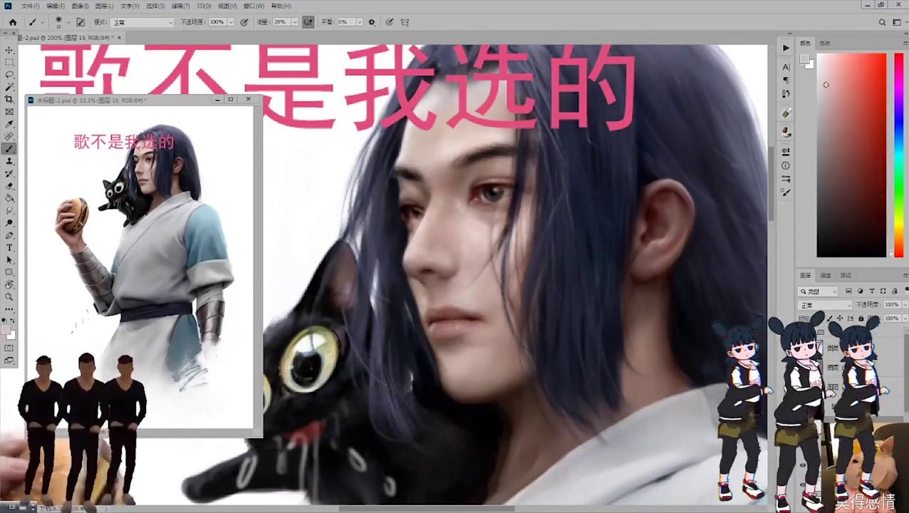
pyautogui.keyDown('alt'); pyautogui.click(492, 188); pyautogui.keyUp('alt')
pyautogui.press('x')
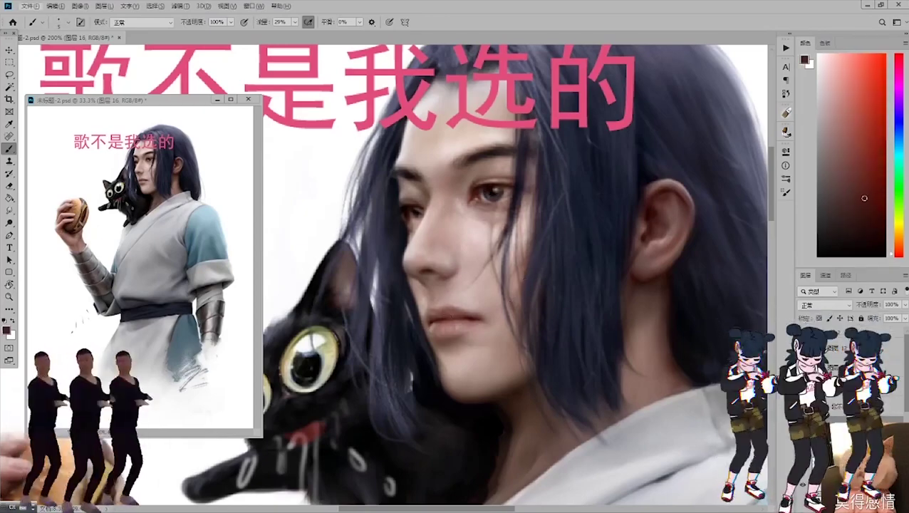
pyautogui.press('x')
pyautogui.press('x')
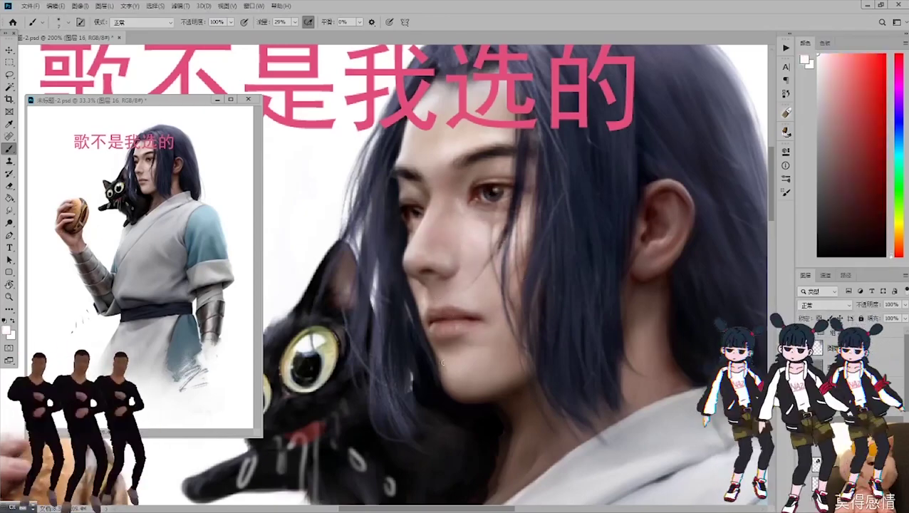
# Refine the skin around the eyes and the rest of the face with alternating dark red and pale pink tones.
pyautogui.moveTo(459, 194); pyautogui.dragTo(445, 215)
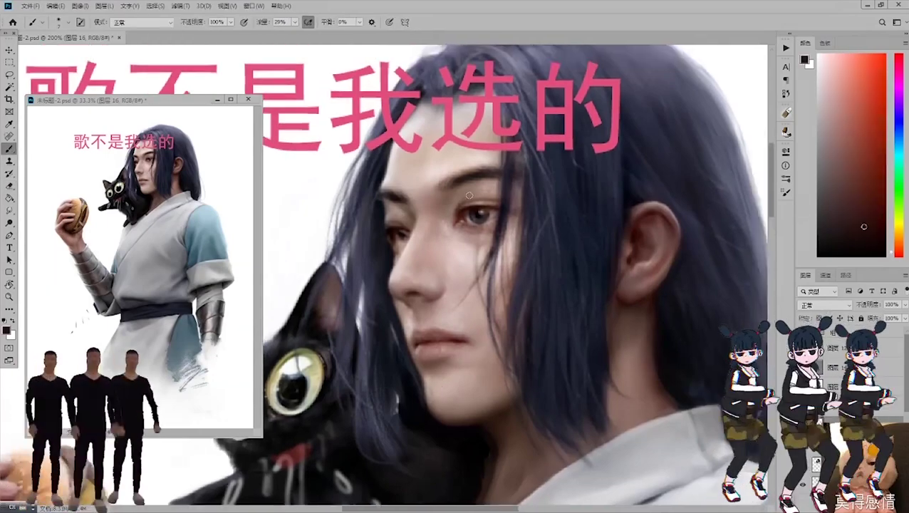
pyautogui.press('x')
pyautogui.press('x')
pyautogui.press('x')
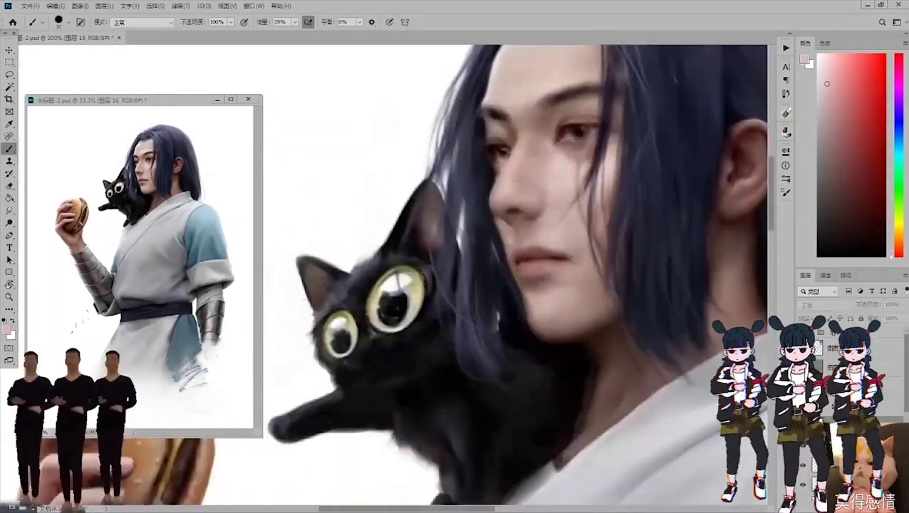
pyautogui.moveTo(371, 374); pyautogui.dragTo(410, 363)
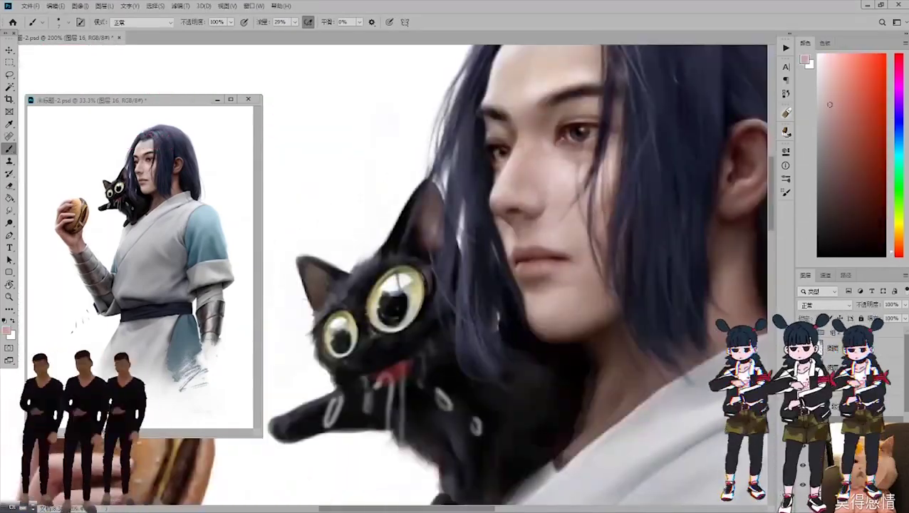
pyautogui.moveTo(569, 164); pyautogui.dragTo(588, 250)
pyautogui.press('x')
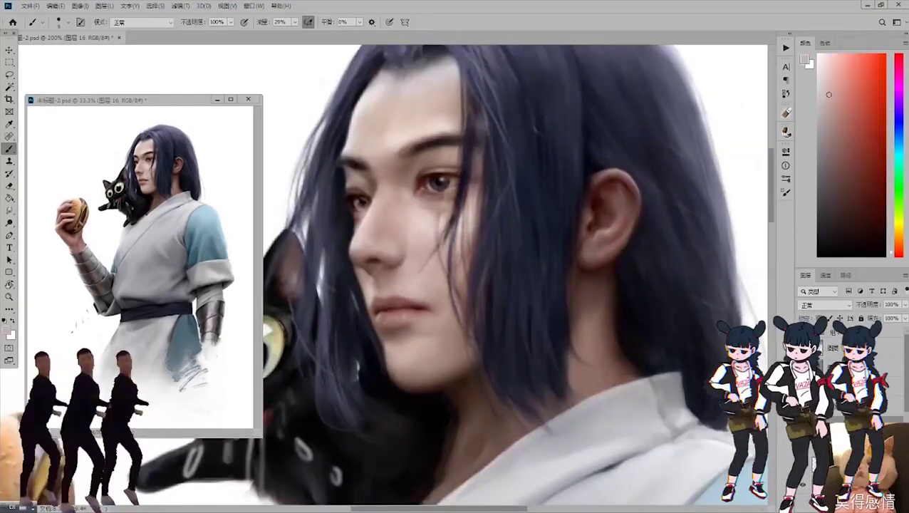
# Refine the ear's inner shading with a sampled dark red-brown and a small brush.
pyautogui.keyDown('alt'); pyautogui.click(620, 179); pyautogui.keyUp('alt')
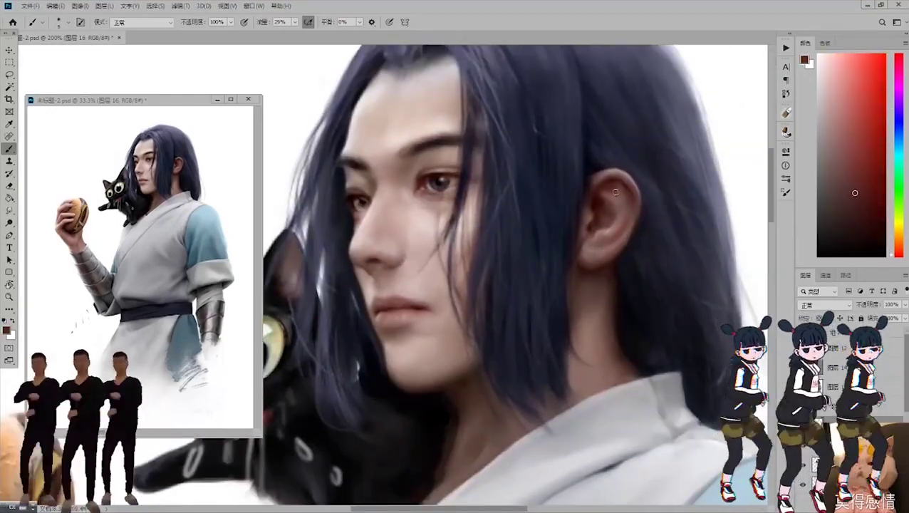
pyautogui.moveTo(486, 397)
pyautogui.mouseDown()
pyautogui.moveTo(503, 383)
pyautogui.moveTo(536, 251)
pyautogui.mouseUp()
pyautogui.moveTo(489, 363); pyautogui.dragTo(510, 335)
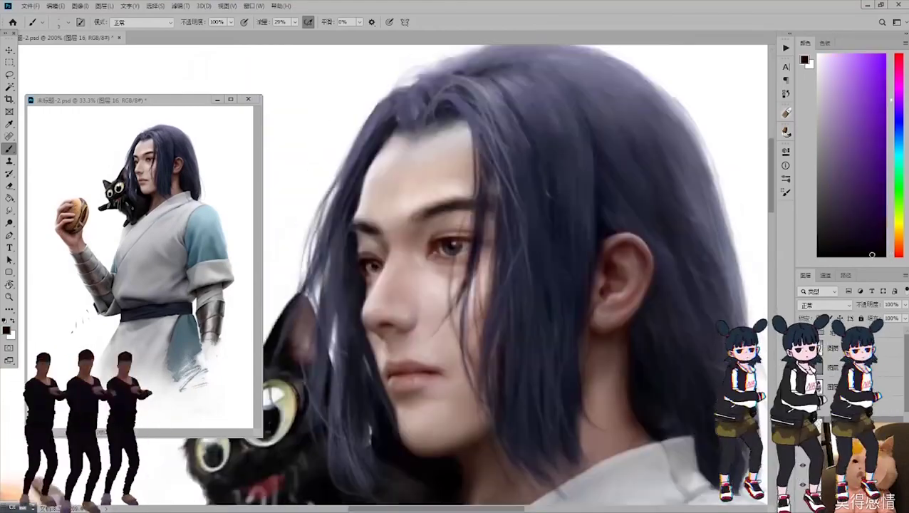
# Refine the hair strands around the forehead and parting with sampled blue-grey tones and a very fine brush.
pyautogui.keyDown('alt'); pyautogui.click(365, 140); pyautogui.keyUp('alt')
pyautogui.keyDown('alt'); pyautogui.click(402, 109); pyautogui.keyUp('alt')
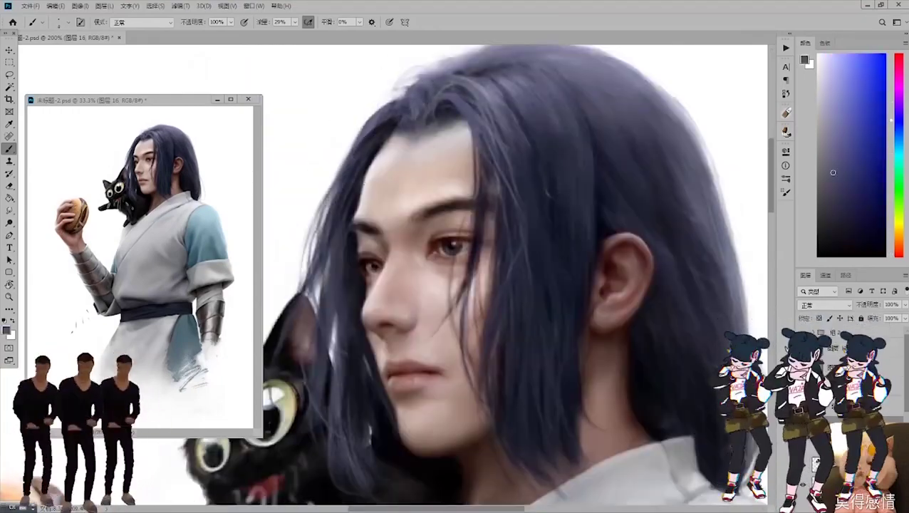
pyautogui.keyDown('alt'); pyautogui.click(481, 103); pyautogui.keyUp('alt')
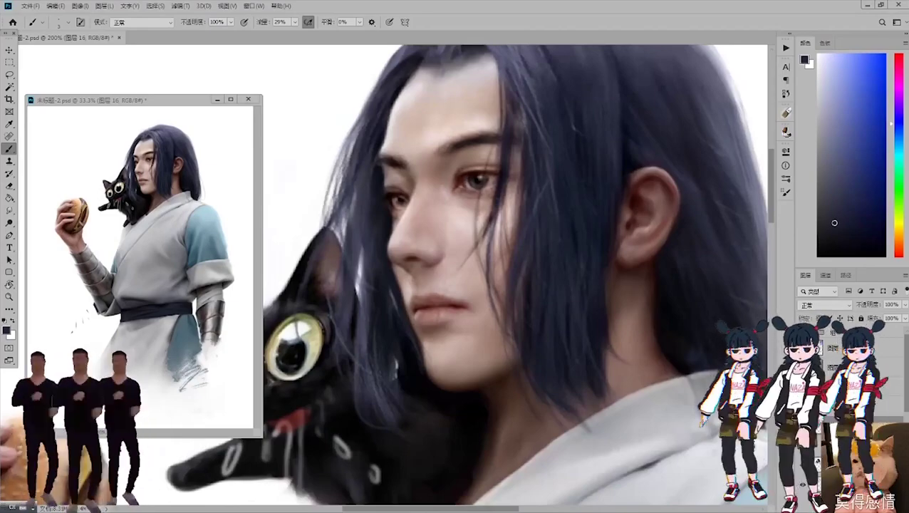
pyautogui.scroll(2, 456, 271)
pyautogui.press('x')
pyautogui.hotkey('ctrl', '-')
pyautogui.hotkey('ctrl', '-')
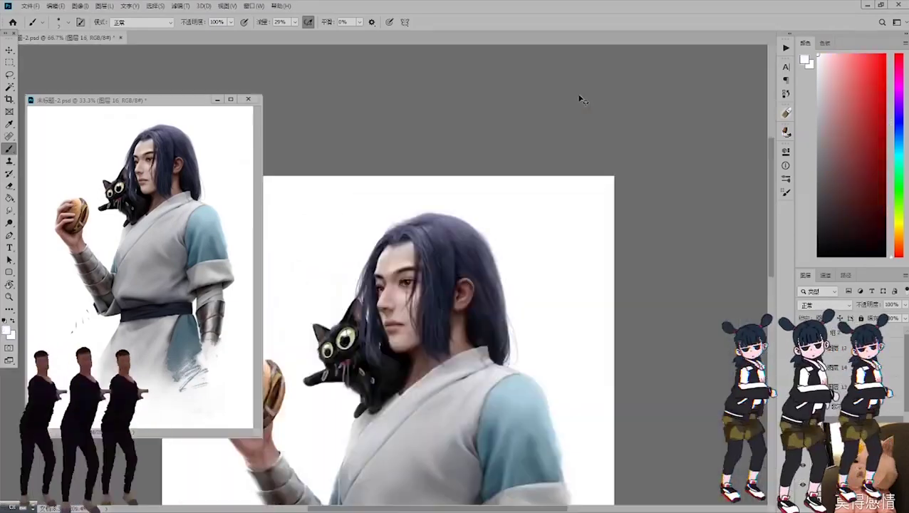
# Add fine loose strands along the outer edge of the back hair and blue-grey streaks above the ear with sampled tones.
pyautogui.hotkey('ctrl', '+')
pyautogui.hotkey('ctrl', '+')
pyautogui.press('x')
pyautogui.scroll(-2, 549, 258)
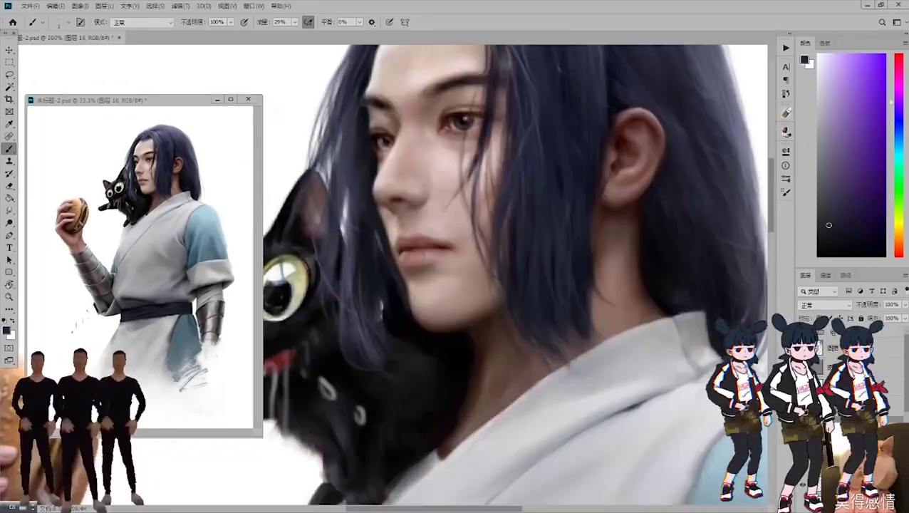
pyautogui.scroll(3, 549, 258)
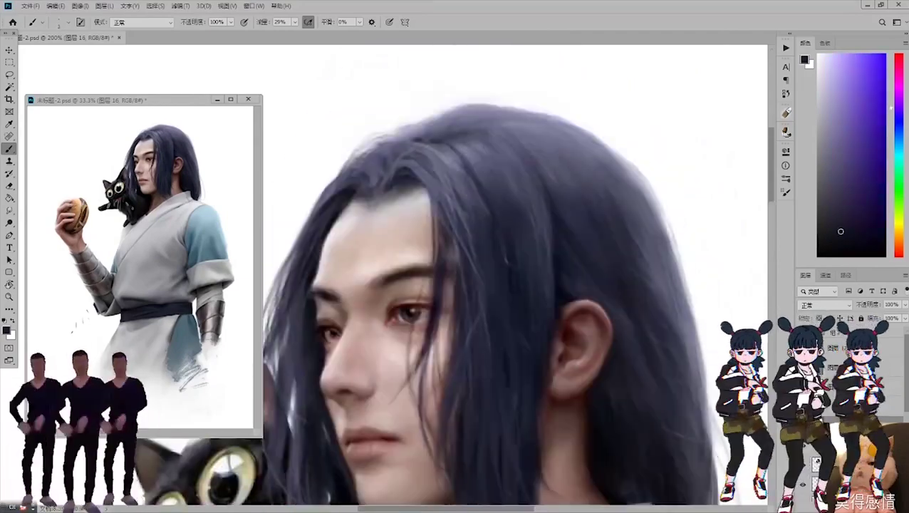
pyautogui.scroll(-3, 455, 271)
pyautogui.scroll(3, 455, 271)
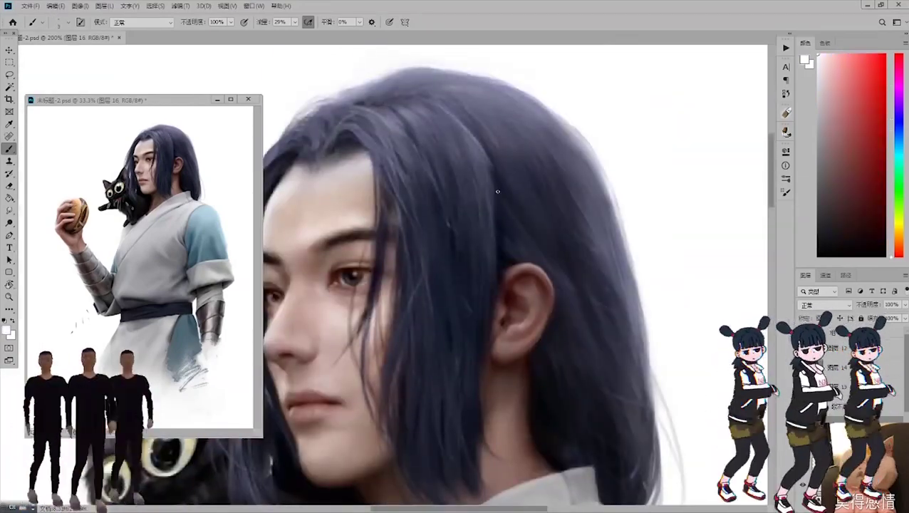
pyautogui.keyDown('alt'); pyautogui.click(487, 161); pyautogui.keyUp('alt')
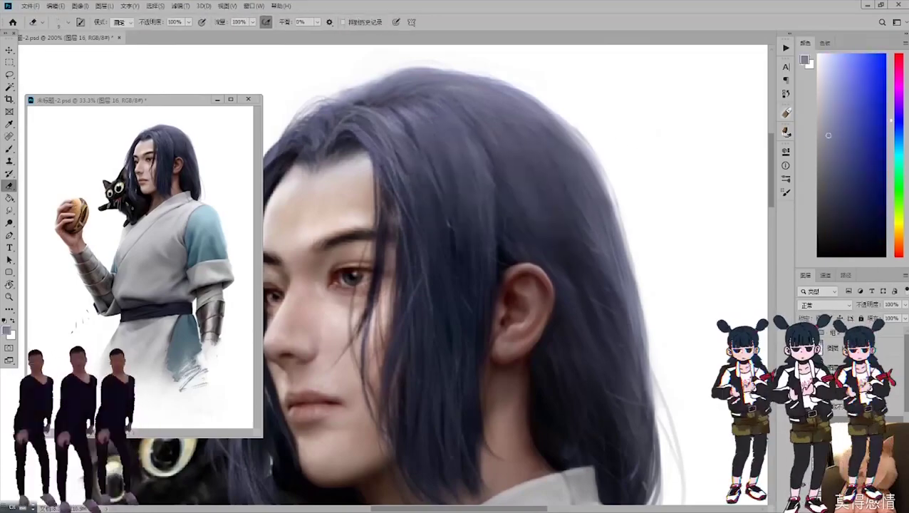
pyautogui.keyDown('alt'); pyautogui.click(529, 194); pyautogui.keyUp('alt')
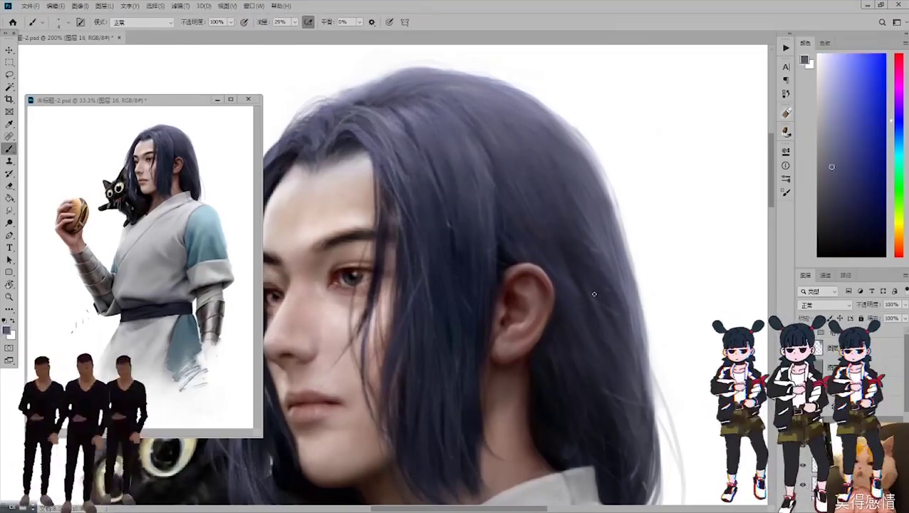
# Paint a long dark blue lock of hair curving outward from behind the forearm beside the waist.
pyautogui.scroll(-5, 594, 293)
pyautogui.moveTo(357, 335); pyautogui.dragTo(548, 171)
pyautogui.moveTo(313, 413); pyautogui.dragTo(609, 112)
pyautogui.moveTo(569, 100); pyautogui.dragTo(448, 356)
pyautogui.moveTo(577, 121)
pyautogui.mouseDown()
pyautogui.moveTo(456, 342)
pyautogui.moveTo(463, 328)
pyautogui.mouseUp()
pyautogui.moveTo(540, 277)
pyautogui.mouseDown()
pyautogui.moveTo(486, 351)
pyautogui.moveTo(504, 302)
pyautogui.mouseUp()
pyautogui.moveTo(673, 144); pyautogui.dragTo(633, 143)
pyautogui.keyDown('alt'); pyautogui.click(633, 143); pyautogui.keyUp('alt')
pyautogui.moveTo(557, 103); pyautogui.dragTo(497, 221)
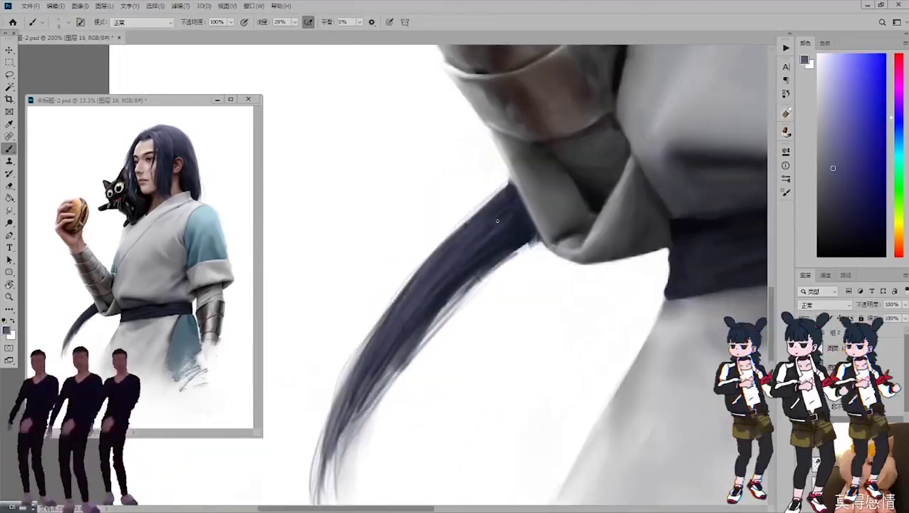
# Deepen the curved lock with sampled dark blue and add wispy tips and a smaller split strand on its inner side.
pyautogui.keyDown('alt'); pyautogui.click(497, 221); pyautogui.keyUp('alt')
pyautogui.moveTo(498, 265); pyautogui.dragTo(403, 439)
pyautogui.moveTo(456, 342); pyautogui.dragTo(507, 230)
pyautogui.moveTo(441, 230); pyautogui.dragTo(359, 378)
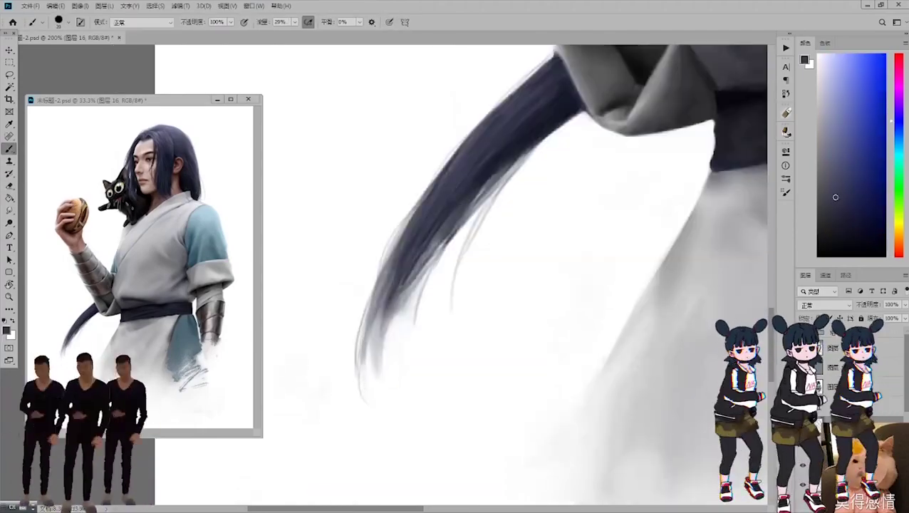
pyautogui.moveTo(440, 167); pyautogui.dragTo(395, 245)
pyautogui.moveTo(453, 216); pyautogui.dragTo(366, 358)
pyautogui.moveTo(541, 151); pyautogui.dragTo(473, 258)
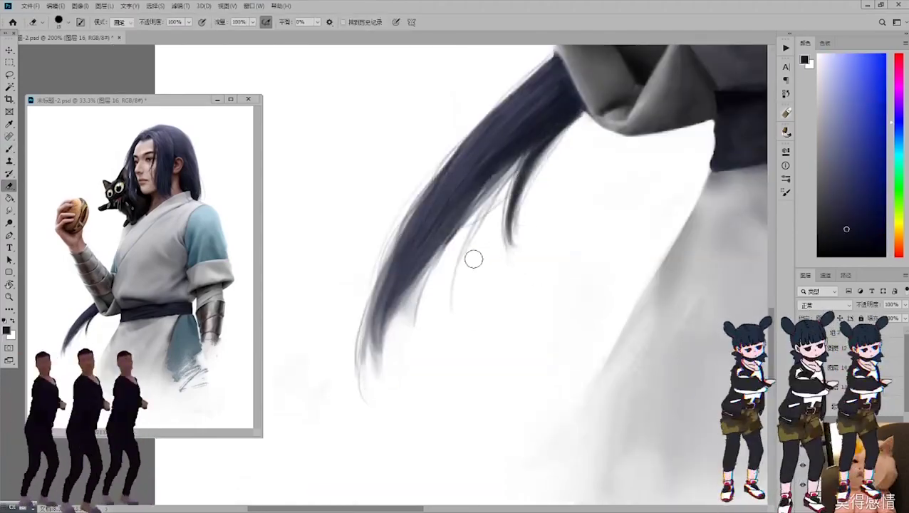
# Erase stray edges of the curved lock, reshape it with Liquify and touch it up with a sampled hair tone.
pyautogui.moveTo(499, 171); pyautogui.dragTo(487, 309)
pyautogui.hotkey('ctrl', 'shift', 'x')
pyautogui.press('Return')
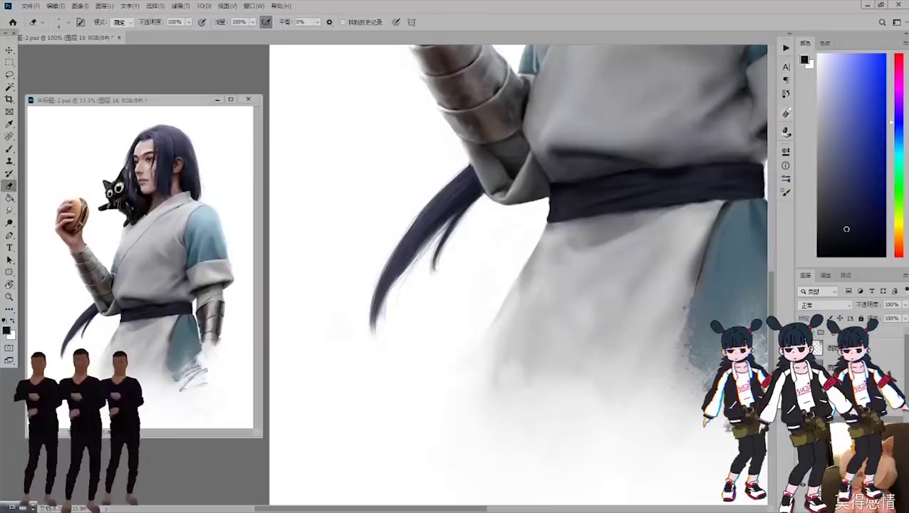
pyautogui.keyDown('alt'); pyautogui.click(487, 154); pyautogui.keyUp('alt')
pyautogui.scroll(2, 486, 153)
pyautogui.scroll(-2, 487, 154)
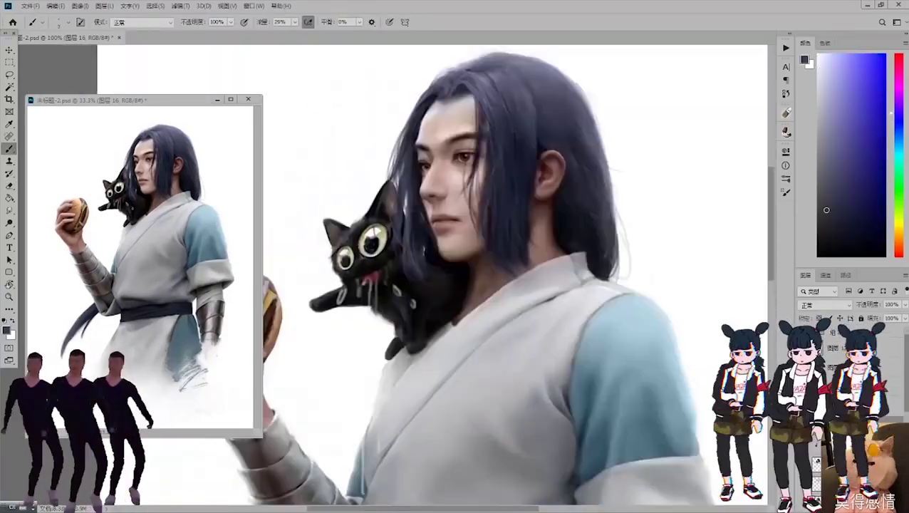
# Paste a copy of the cat's sketched mouth and drool beside the cat as a painting reference.
pyautogui.moveTo(456, 256)
pyautogui.mouseDown()
pyautogui.moveTo(535, 214)
pyautogui.moveTo(591, 225)
pyautogui.mouseUp()
pyautogui.press('e')
pyautogui.scroll(2, 574, 258)
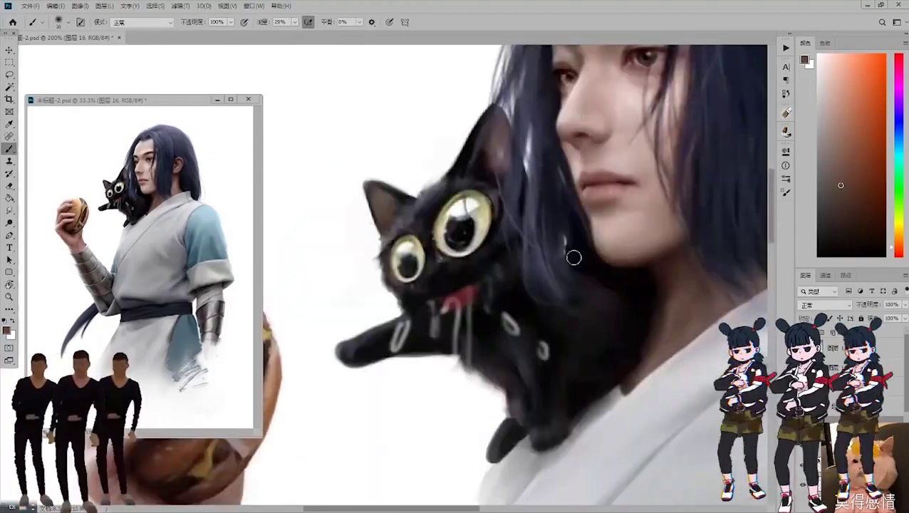
pyautogui.press('v')
pyautogui.scroll(1, 574, 257)
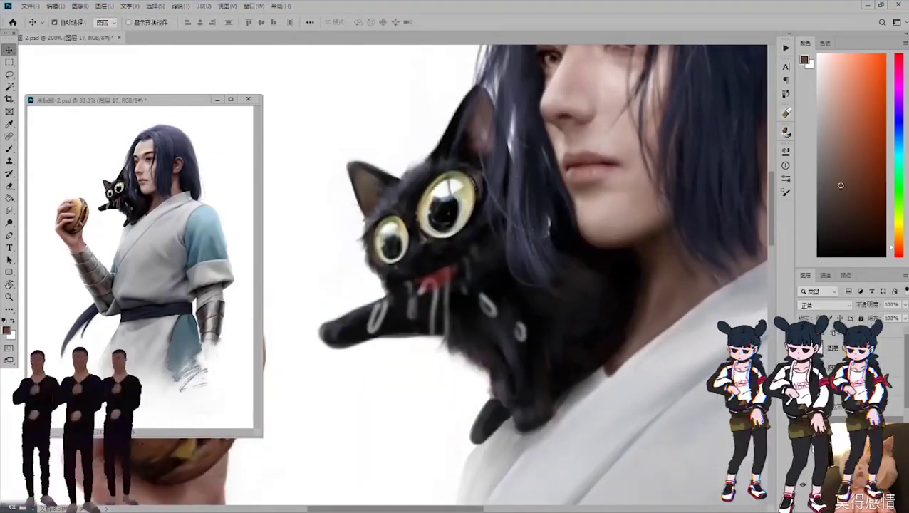
pyautogui.hotkey('ctrl', 'v')
# Paint the cat's tongue below its nose in dark red with a small brush.
pyautogui.press('b')
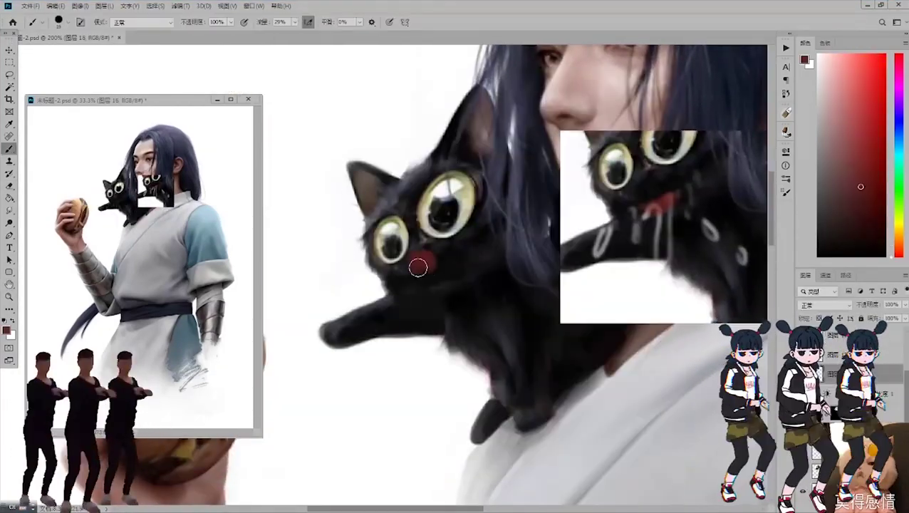
pyautogui.scroll(-2, 541, 274)
pyautogui.press('x')
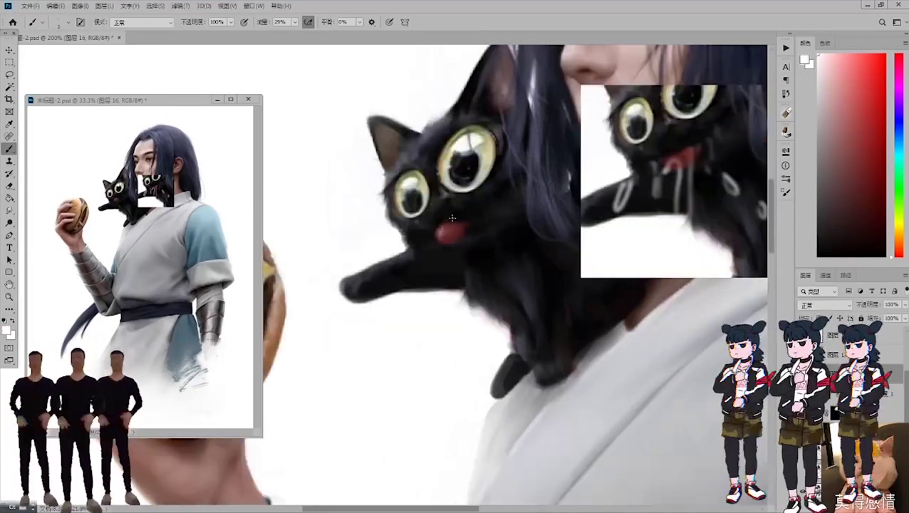
# Lasso the cat's tongue, lighten it with a Hue/Saturation adjustment and clear the selection.
pyautogui.press('l')
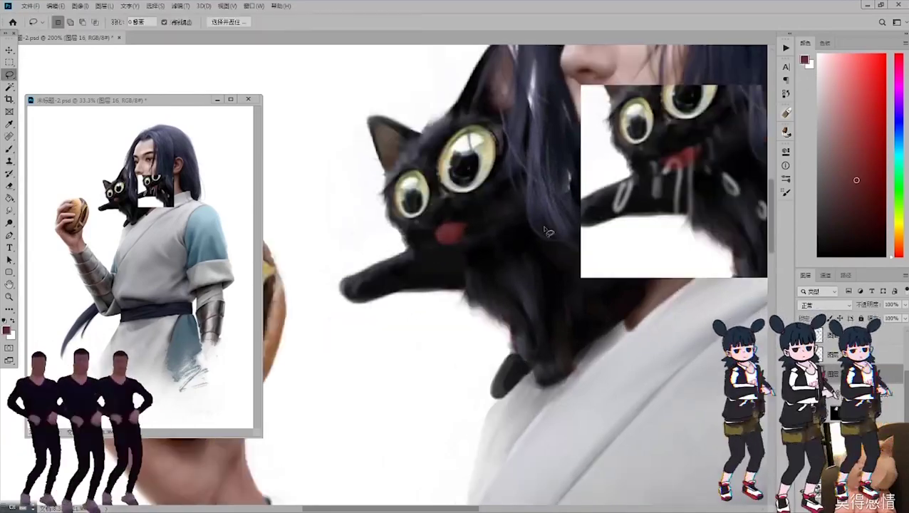
pyautogui.moveTo(427, 213); pyautogui.dragTo(431, 215)
pyautogui.hotkey('ctrl', 'u')
pyautogui.press('Return')
pyautogui.hotkey('ctrl', 'd')
# Refine the cat's tongue with sampled tones and paint fine white drool strands and droplets hanging from its mouth.
pyautogui.press('b')
pyautogui.press('x')
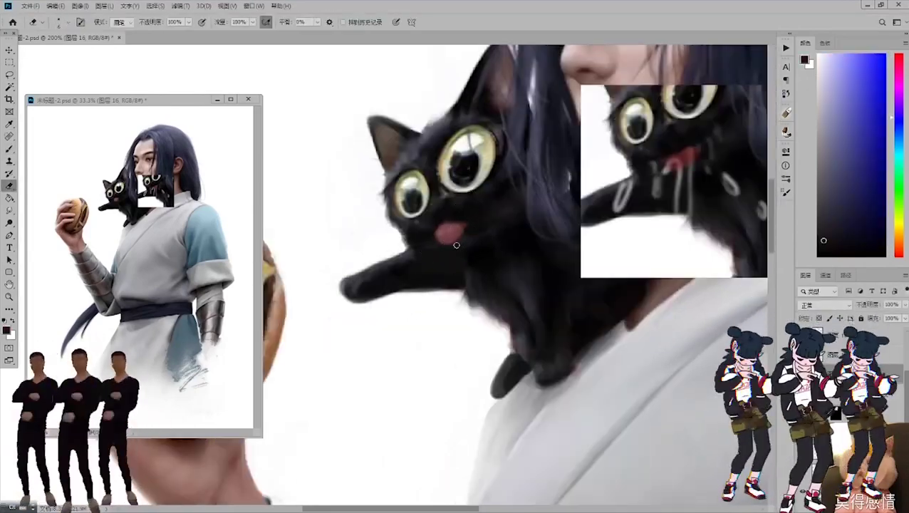
pyautogui.keyDown('alt'); pyautogui.click(437, 248); pyautogui.keyUp('alt')
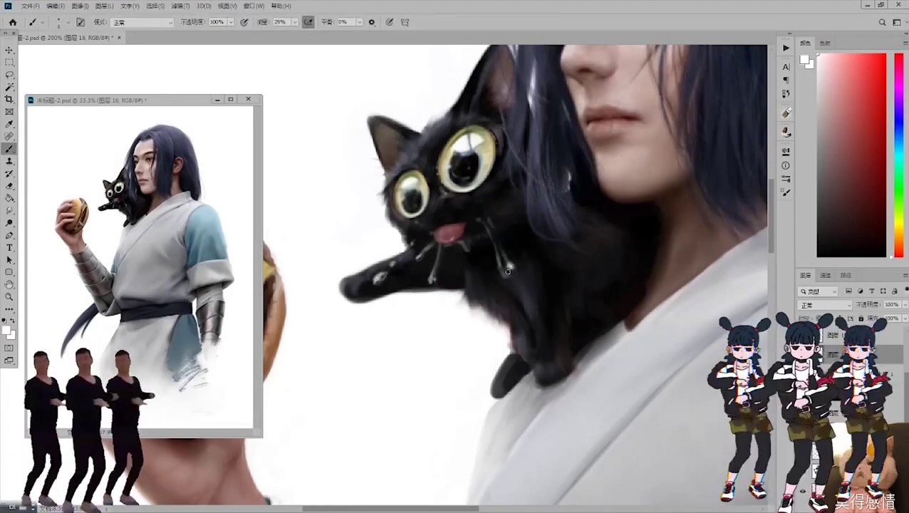
pyautogui.press('e')
pyautogui.press('b')
pyautogui.moveTo(469, 229); pyautogui.dragTo(514, 268)
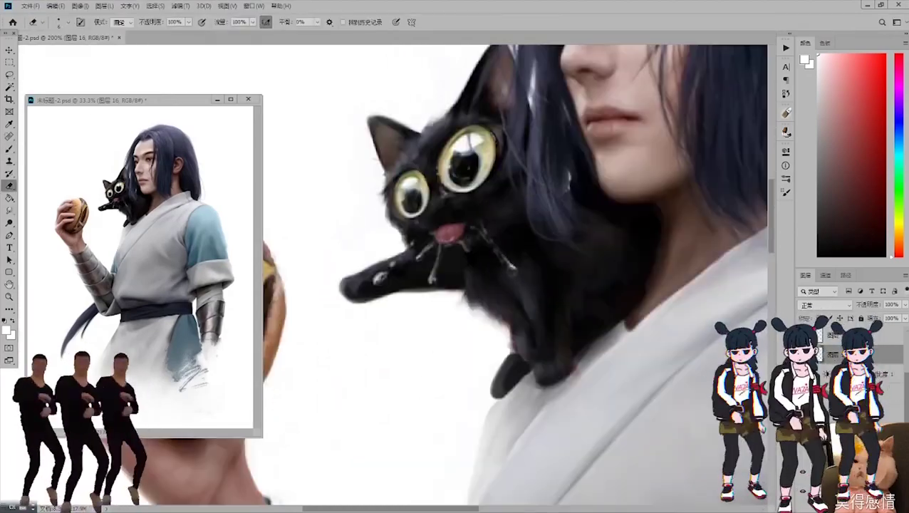
# Add fine white whiskers to the cat and retouch its fur edges with sampled near-black tones.
pyautogui.press('x')
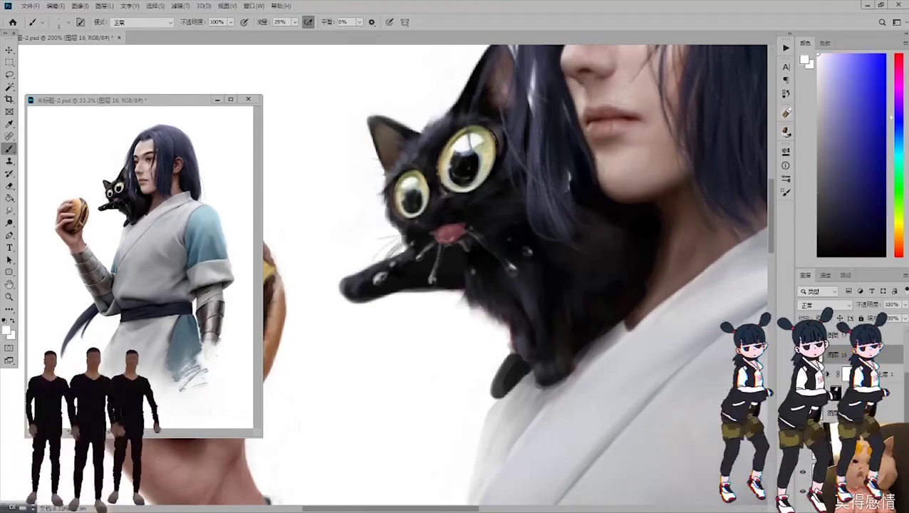
pyautogui.moveTo(544, 311); pyautogui.dragTo(517, 329)
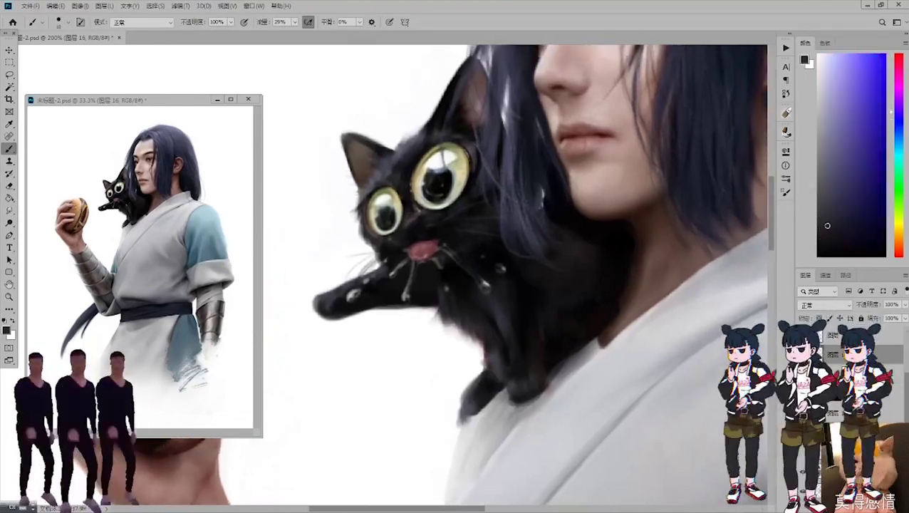
pyautogui.keyDown('alt'); pyautogui.click(442, 111); pyautogui.keyUp('alt')
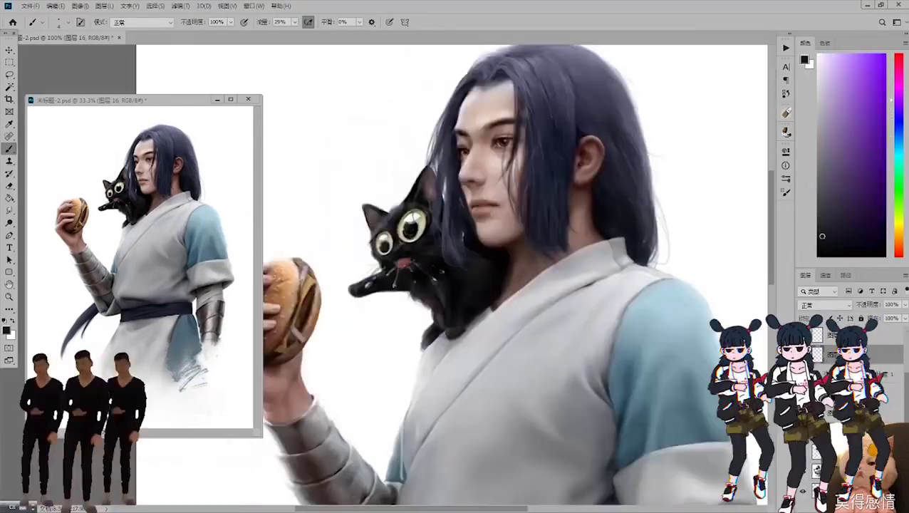